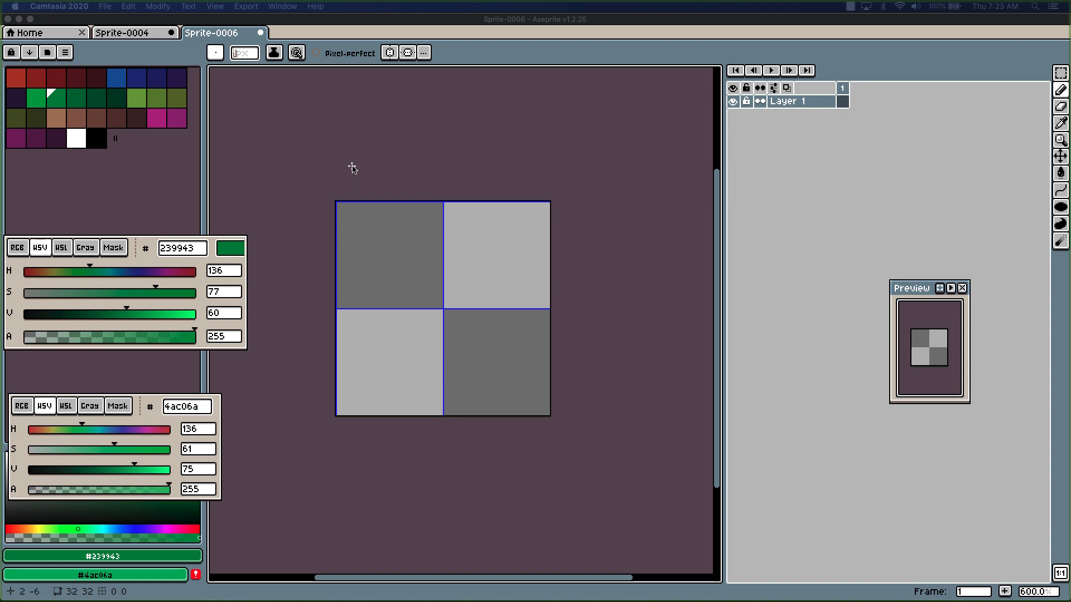
# Fill Layer 1's whole canvas with dark green #186637 and add a new layer above it.
pyautogui.click(95, 98)
pyautogui.press('g')
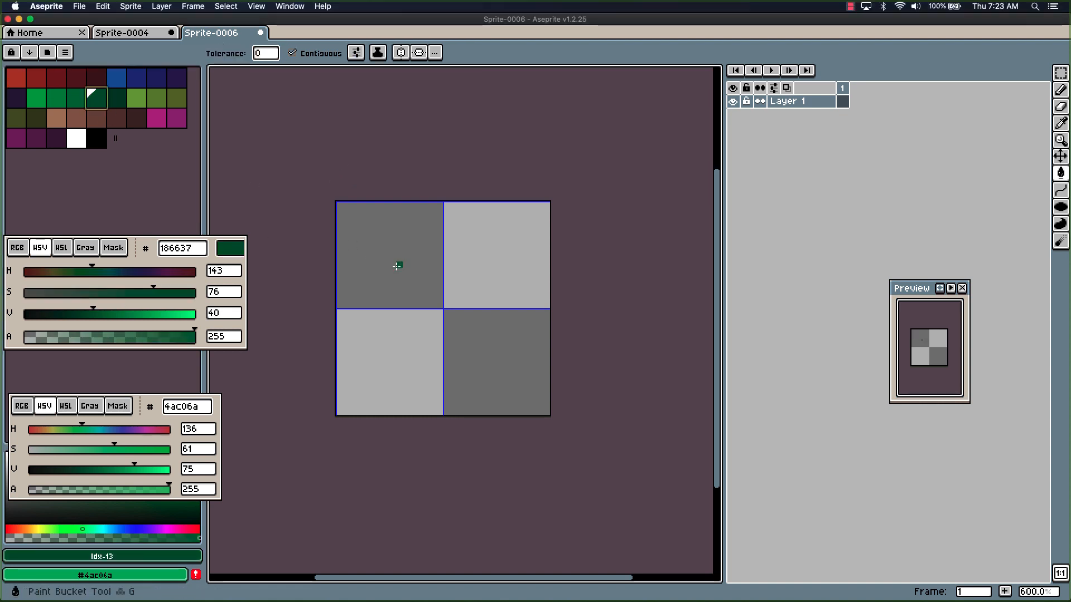
pyautogui.click(396, 263)
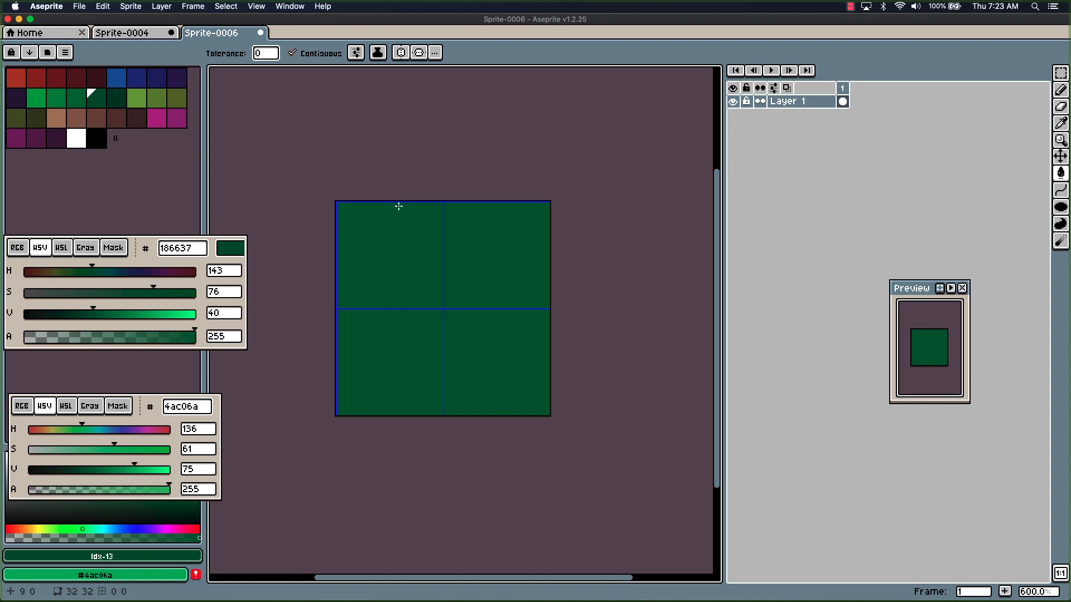
pyautogui.hotkey('shift', 'n')
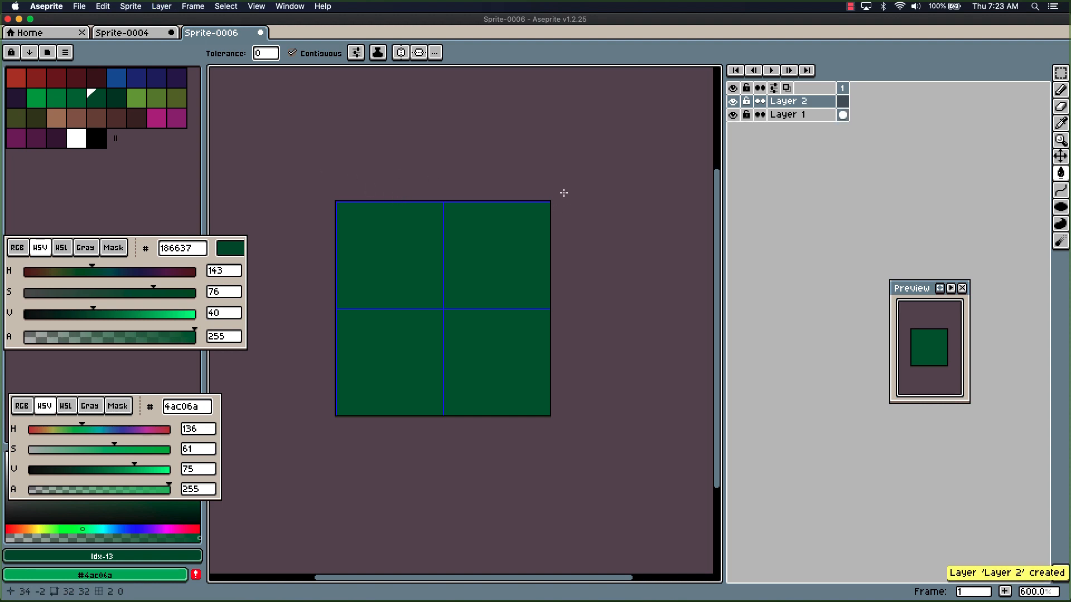
# On Layer 1, draw short vertical grass blades in lighter green #1e8040, scattered in small tufts over the tile with the Pencil.
pyautogui.click(842, 114)
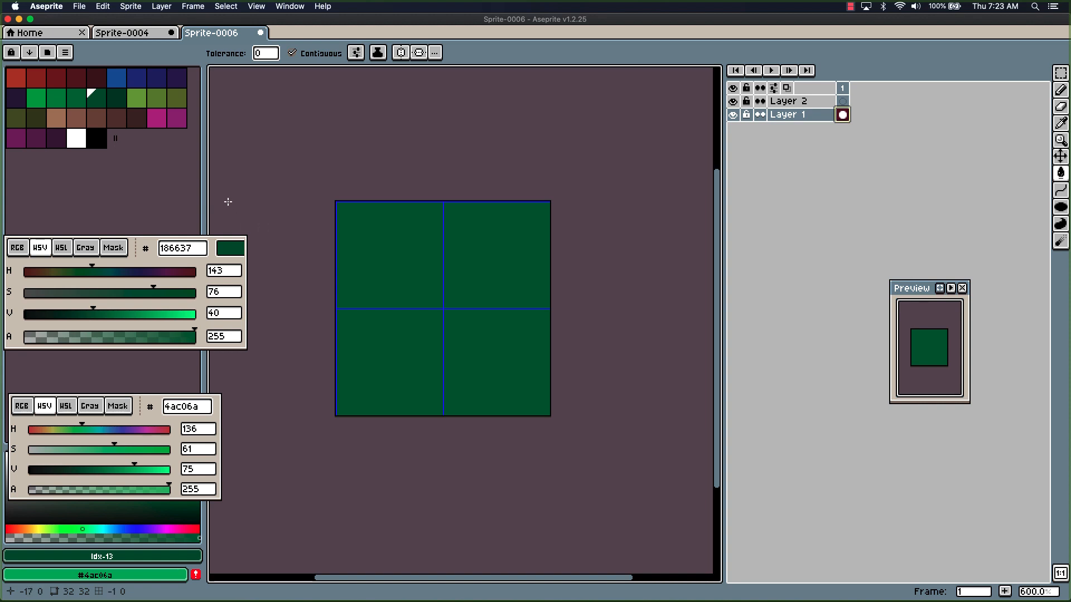
pyautogui.click(78, 102)
pyautogui.press('b')
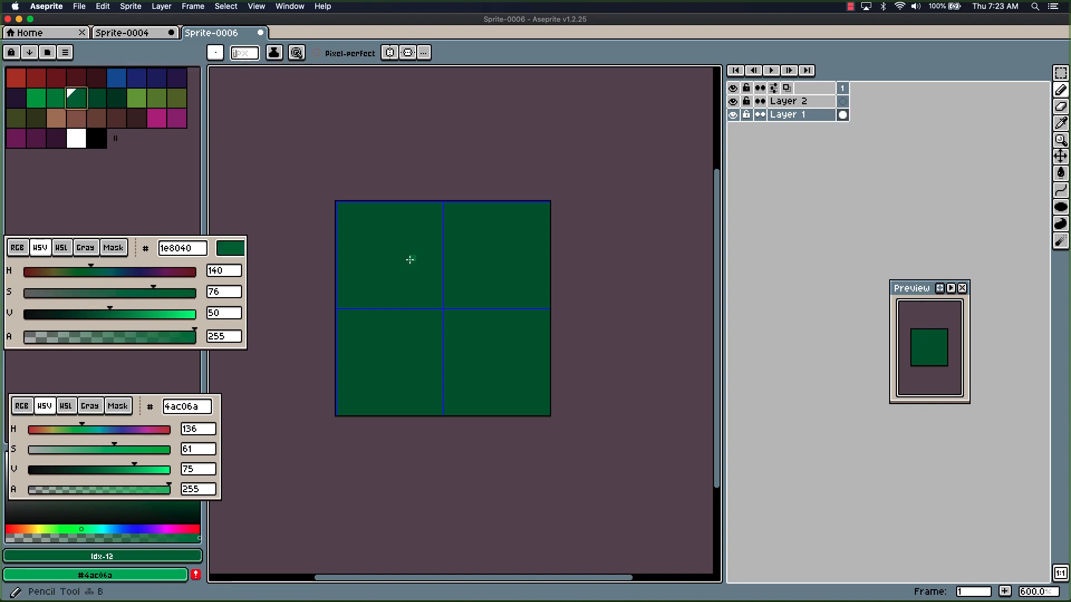
pyautogui.moveTo(372, 231); pyautogui.dragTo(392, 222)
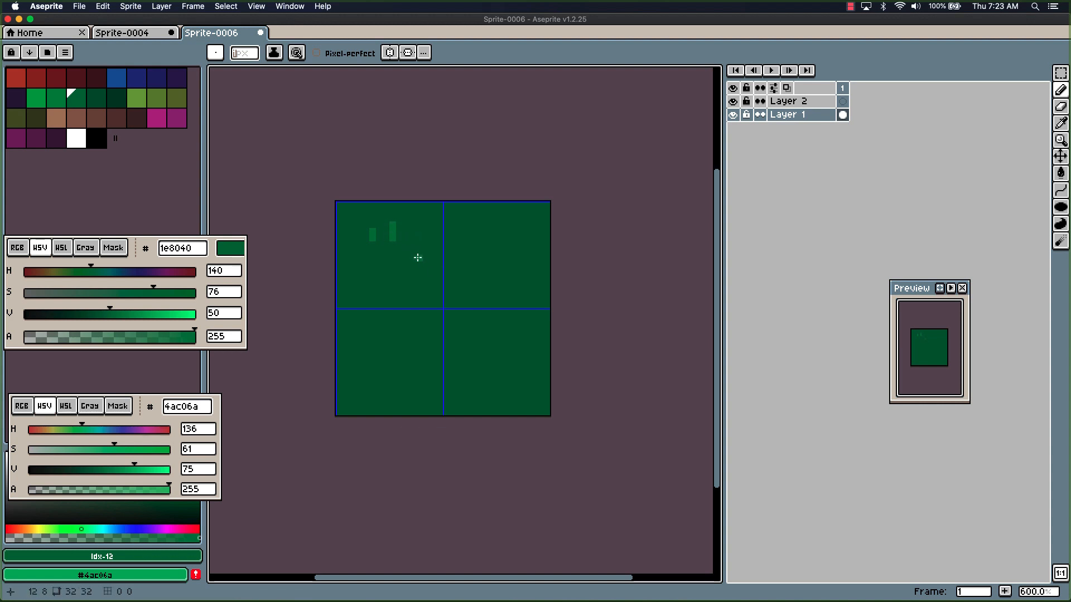
pyautogui.moveTo(459, 293)
pyautogui.mouseDown()
pyautogui.moveTo(459, 276)
pyautogui.moveTo(473, 284)
pyautogui.mouseUp()
pyautogui.press('super+z')
pyautogui.moveTo(447, 291); pyautogui.dragTo(447, 284)
pyautogui.moveTo(366, 325)
pyautogui.mouseDown()
pyautogui.moveTo(373, 313)
pyautogui.moveTo(353, 312)
pyautogui.mouseUp()
pyautogui.moveTo(433, 344); pyautogui.dragTo(446, 332)
pyautogui.moveTo(513, 359); pyautogui.dragTo(513, 352)
pyautogui.moveTo(487, 401); pyautogui.dragTo(486, 390)
pyautogui.moveTo(393, 396)
pyautogui.mouseDown()
pyautogui.moveTo(392, 377)
pyautogui.moveTo(379, 386)
pyautogui.mouseUp()
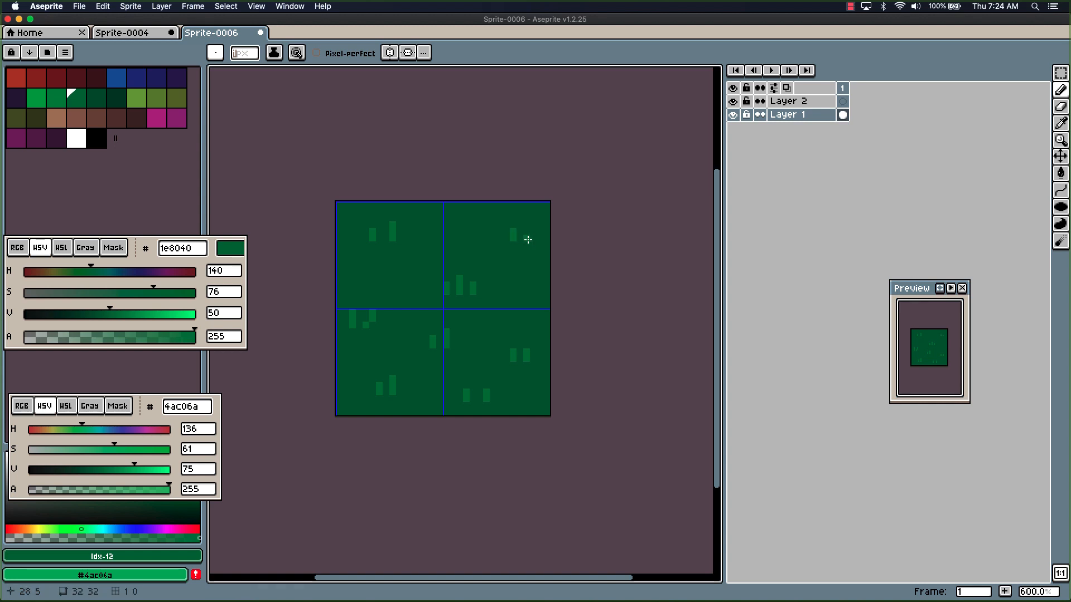
# Add more grass tufts in the upper-right quadrant, along the top edge, and across the tile's right and left edges.
pyautogui.moveTo(527, 240); pyautogui.dragTo(527, 223)
pyautogui.moveTo(444, 218); pyautogui.dragTo(445, 212)
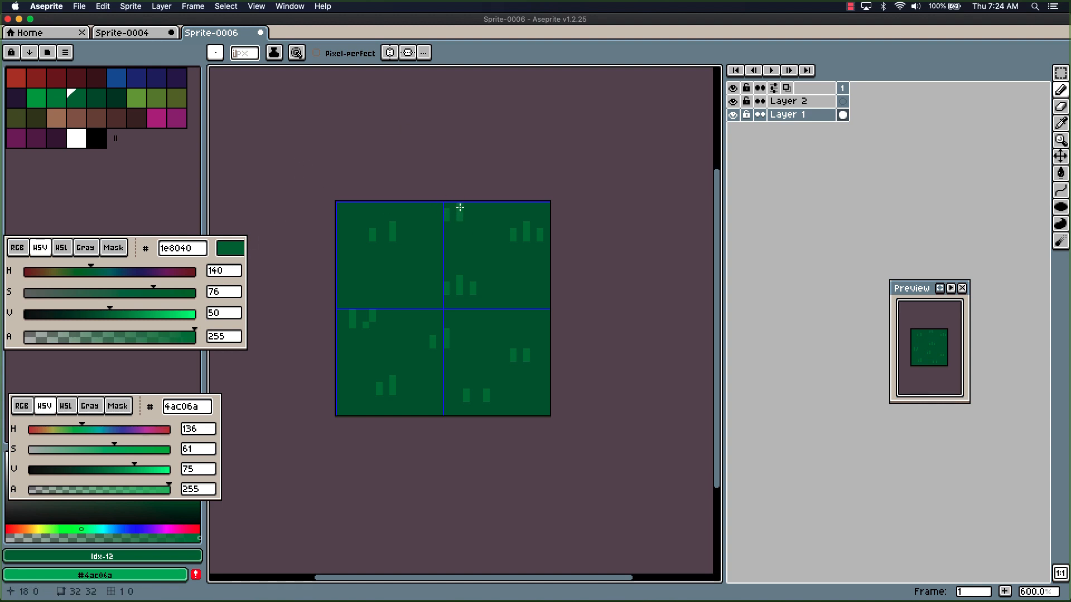
pyautogui.moveTo(472, 219); pyautogui.dragTo(472, 212)
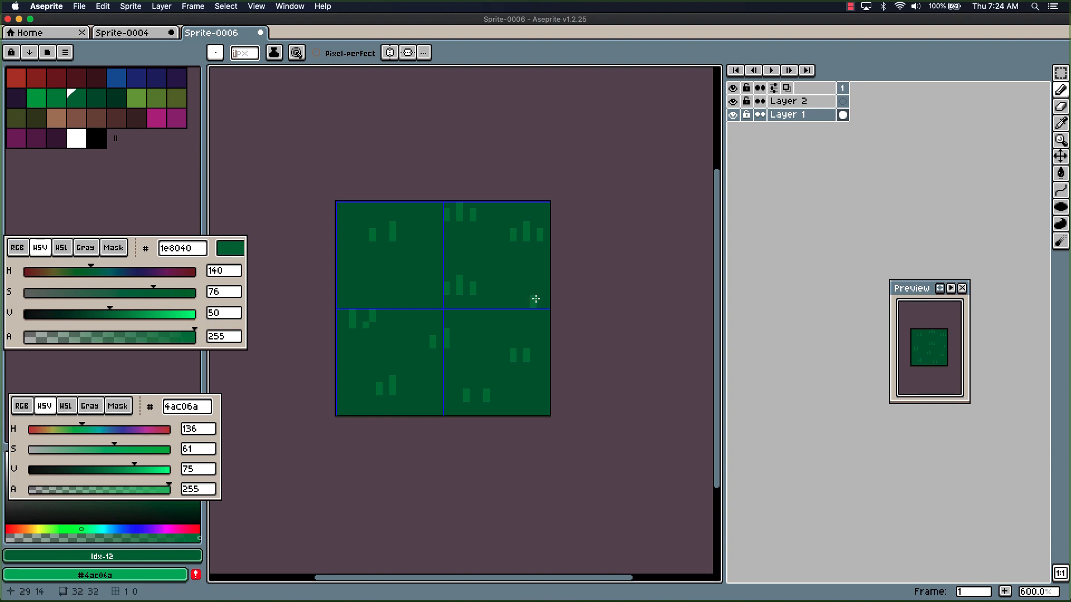
pyautogui.moveTo(545, 303); pyautogui.dragTo(545, 290)
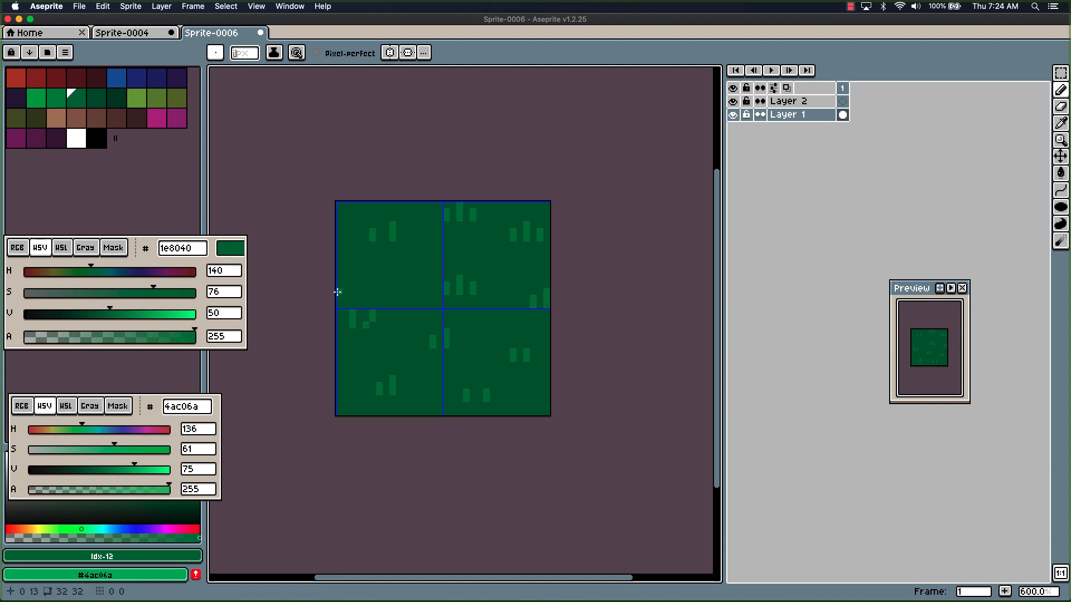
pyautogui.moveTo(337, 292); pyautogui.dragTo(337, 297)
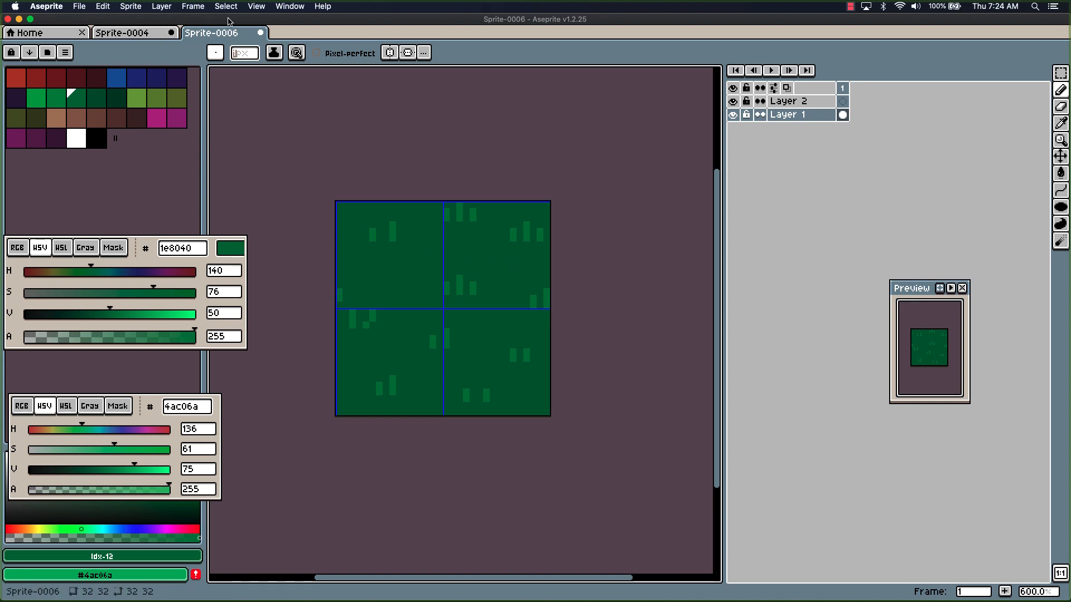
# Preview the grass tile repeated in both axes with Tiled Mode, and set tiling back to None.
pyautogui.click(256, 6)
pyautogui.moveTo(292, 10)
pyautogui.moveTo(260, 7)
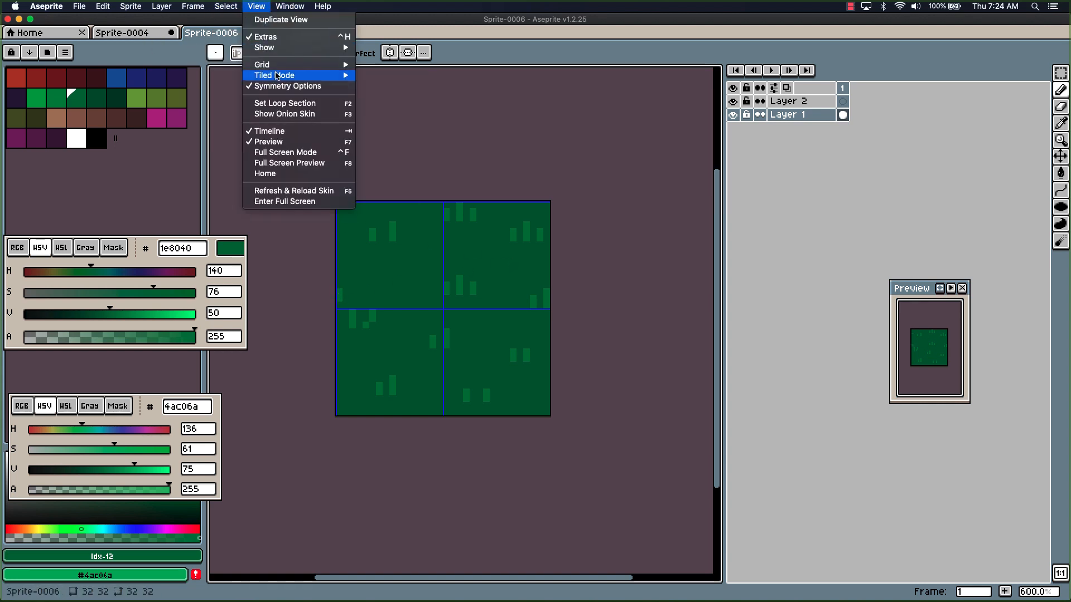
pyautogui.moveTo(289, 76)
pyautogui.click(385, 85)
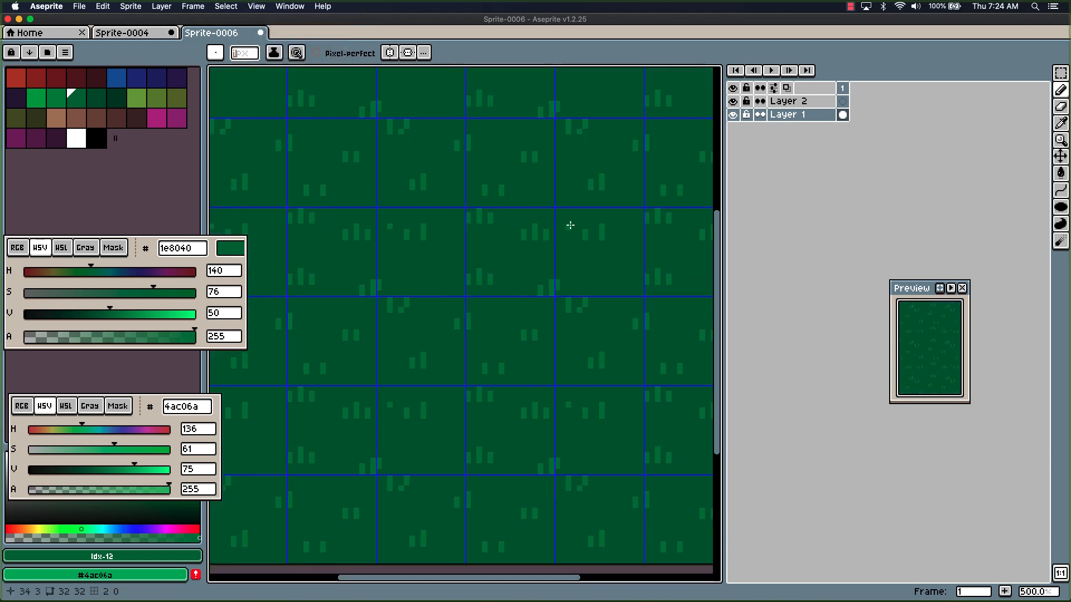
pyautogui.scroll(-5, 590, 271)
pyautogui.scroll(1, 559, 279)
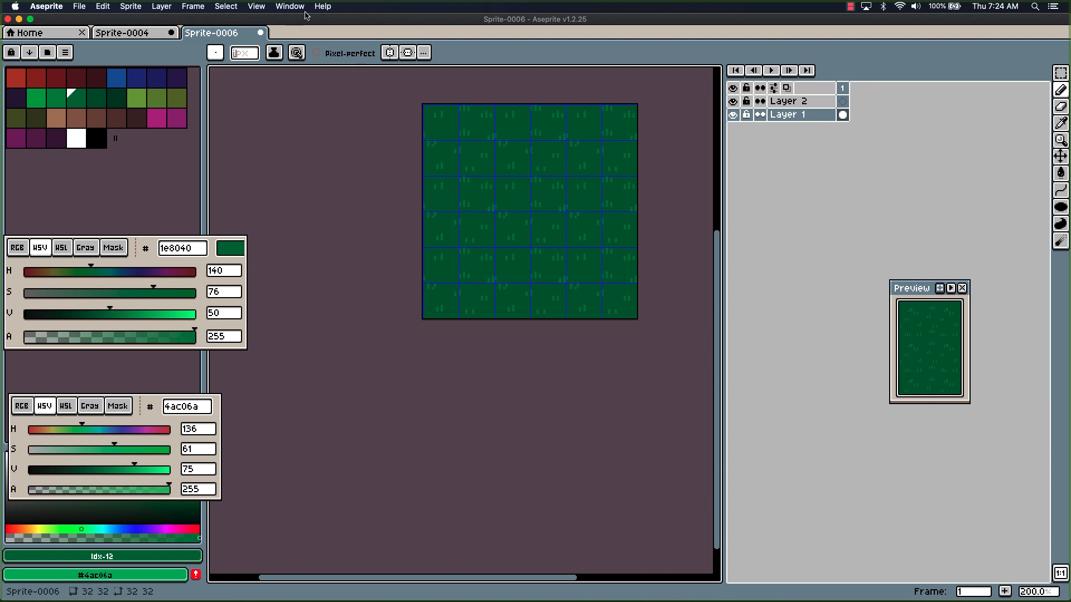
pyautogui.click(258, 6)
pyautogui.moveTo(292, 77)
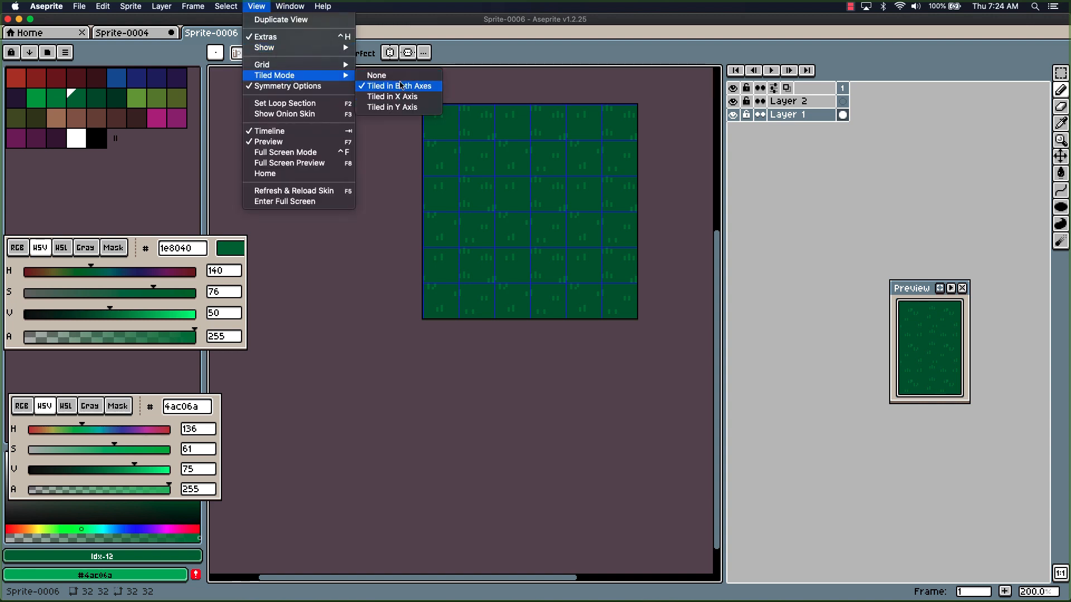
pyautogui.click(400, 78)
pyautogui.scroll(3, 485, 241)
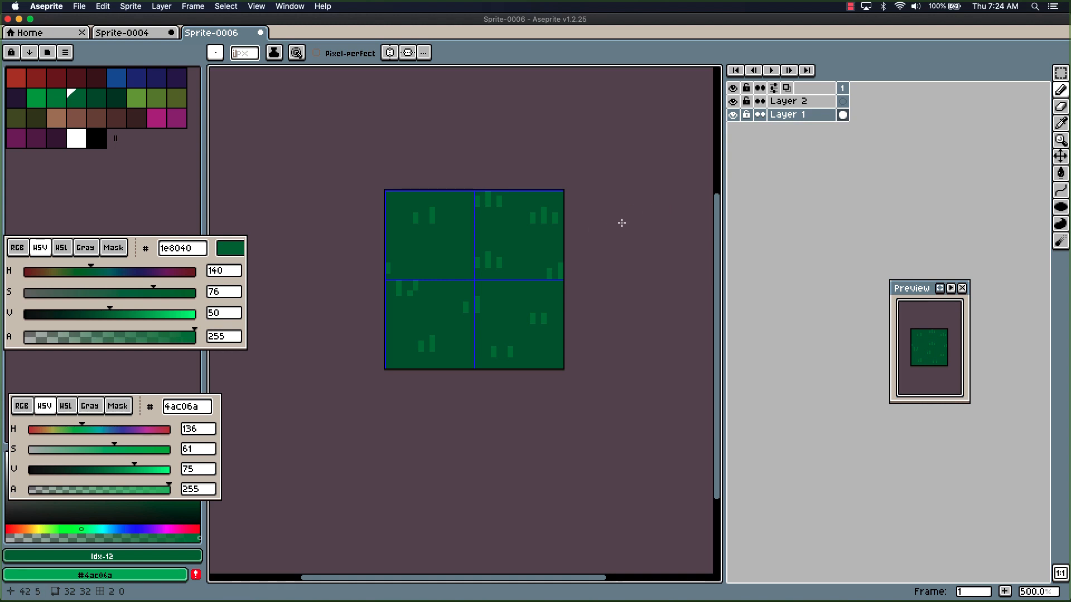
# Add an empty second frame and fill its Layer 1 canvas with bright blue #002ae6.
pyautogui.hotkey('alt', 'shift', 'n')
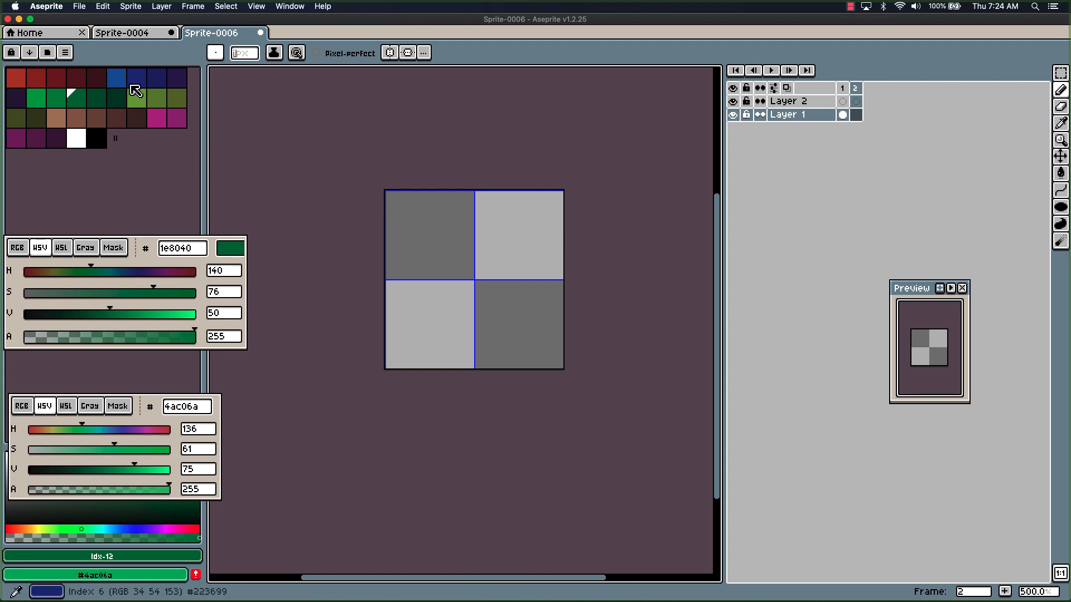
pyautogui.click(155, 85)
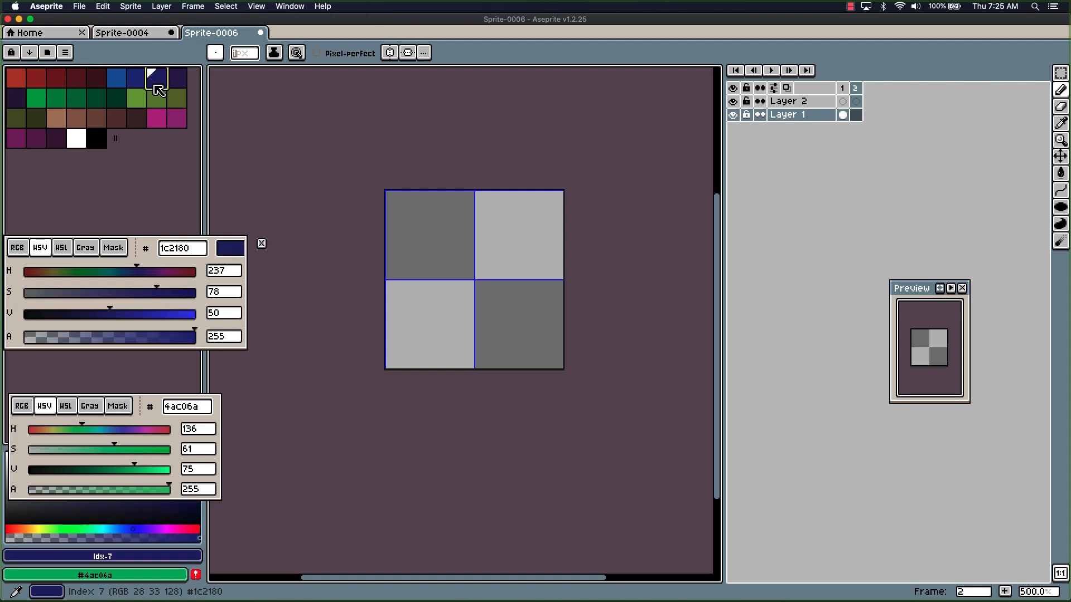
pyautogui.click(126, 314)
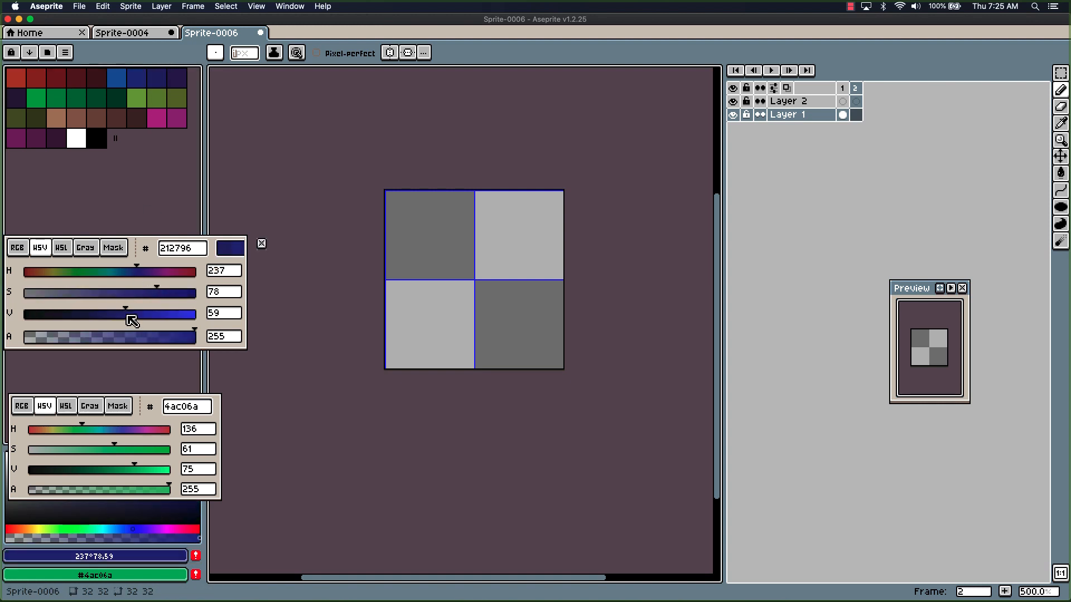
pyautogui.click(154, 294)
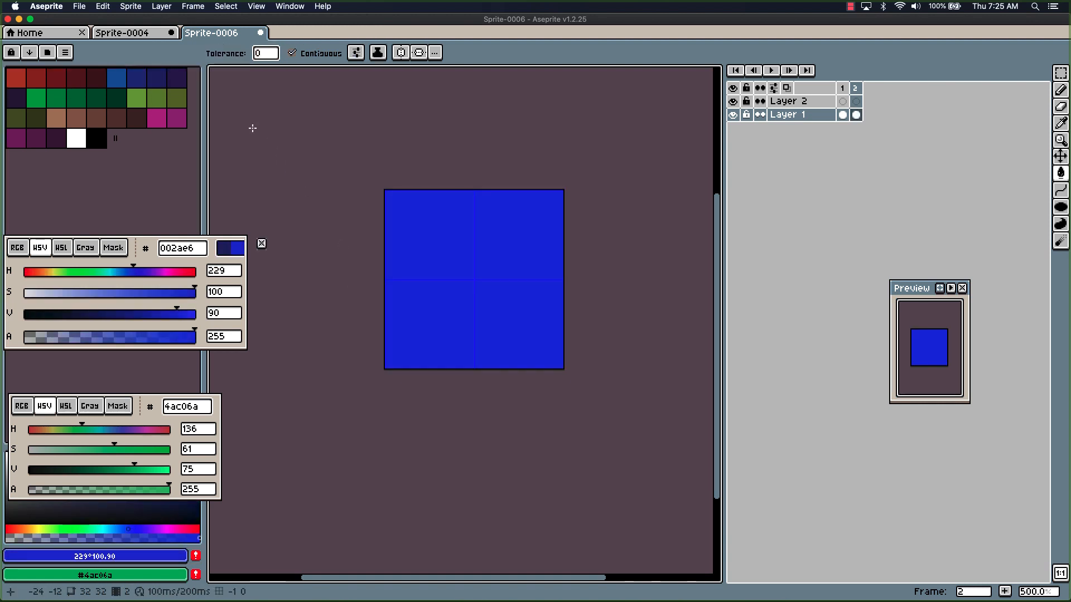
# Draw two small white (#ffffff) wave crests in the blue tile's upper-left quadrant with the Pencil.
pyautogui.press('b')
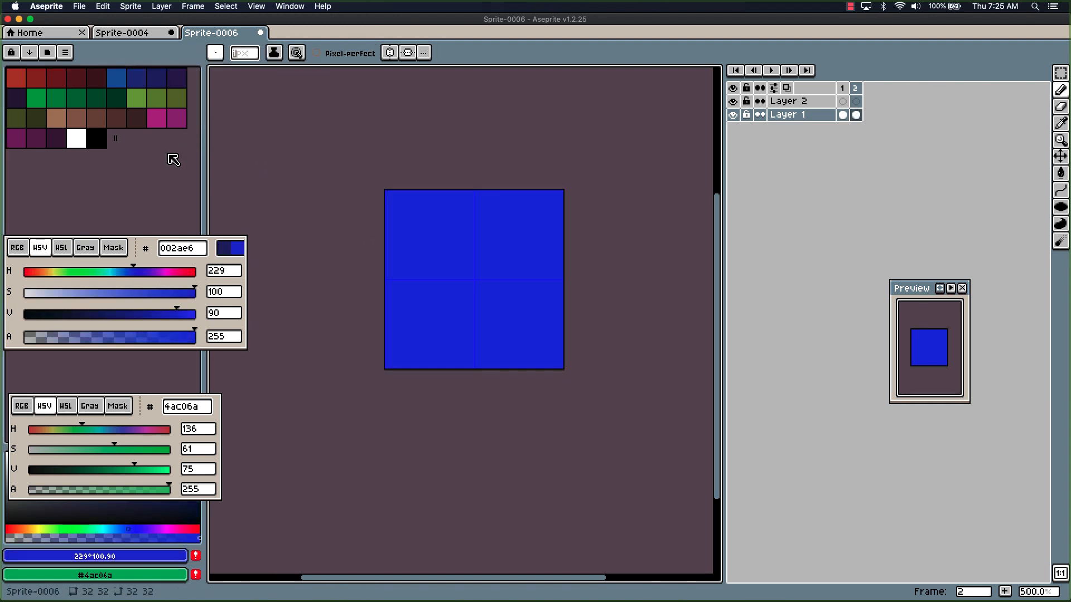
pyautogui.click(67, 301)
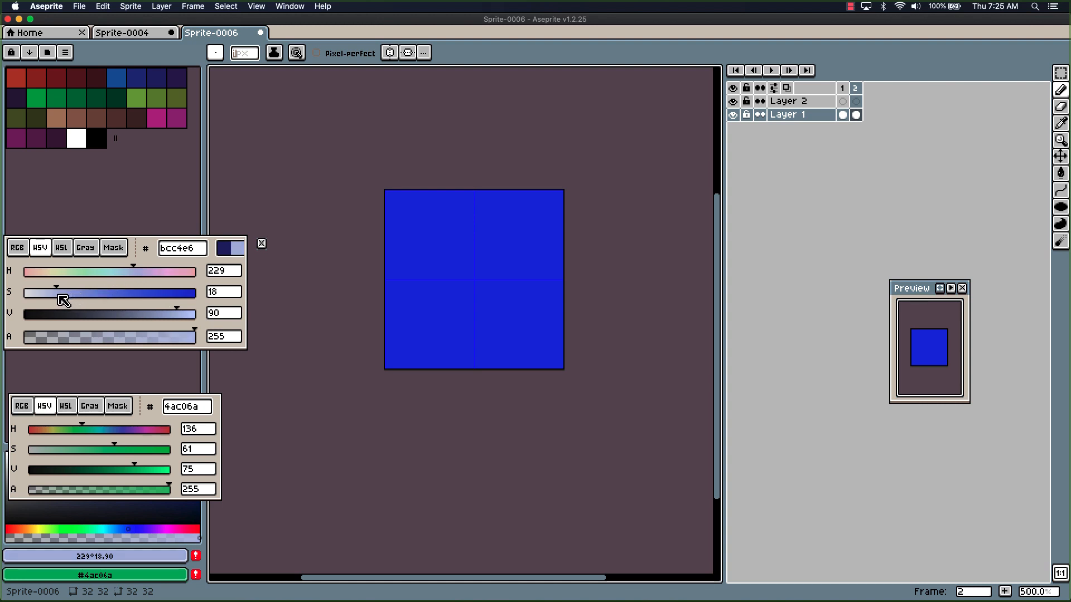
pyautogui.moveTo(52, 296); pyautogui.dragTo(23, 296)
pyautogui.click(77, 139)
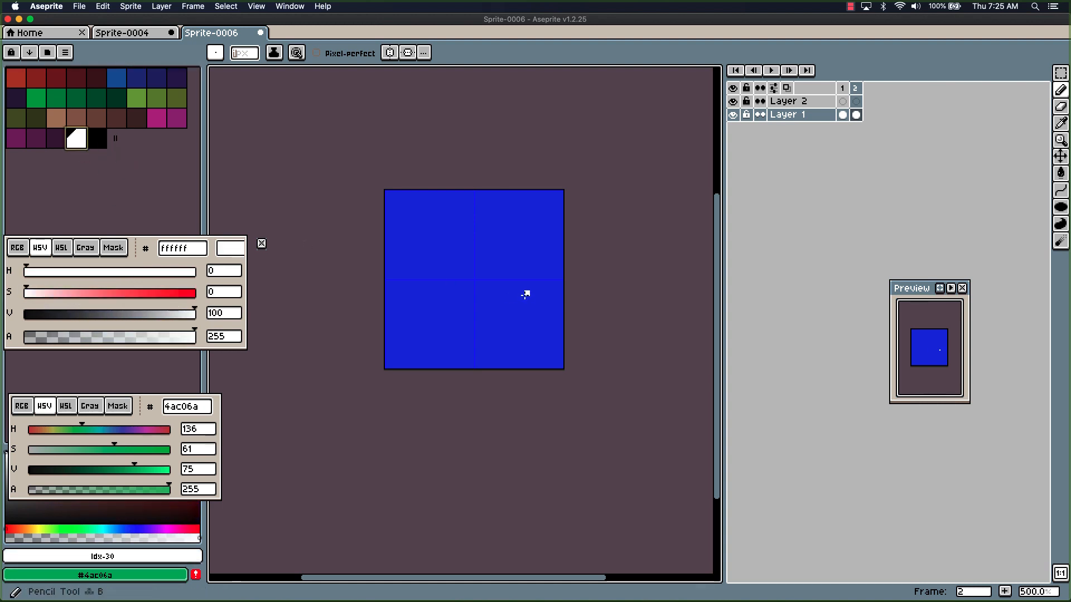
pyautogui.click(425, 221)
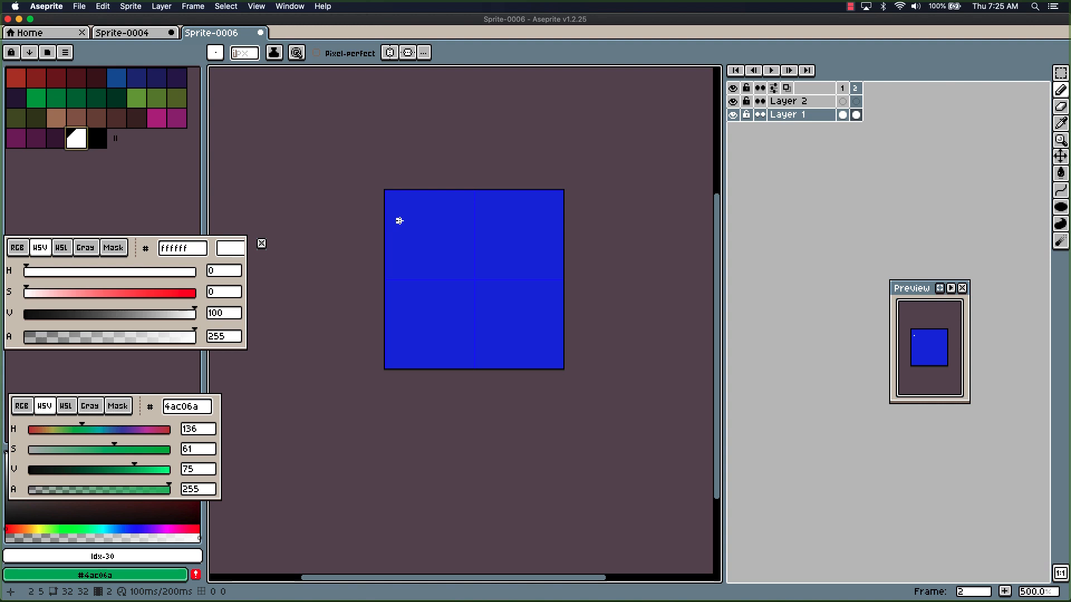
pyautogui.click(398, 220)
pyautogui.moveTo(410, 216); pyautogui.dragTo(416, 216)
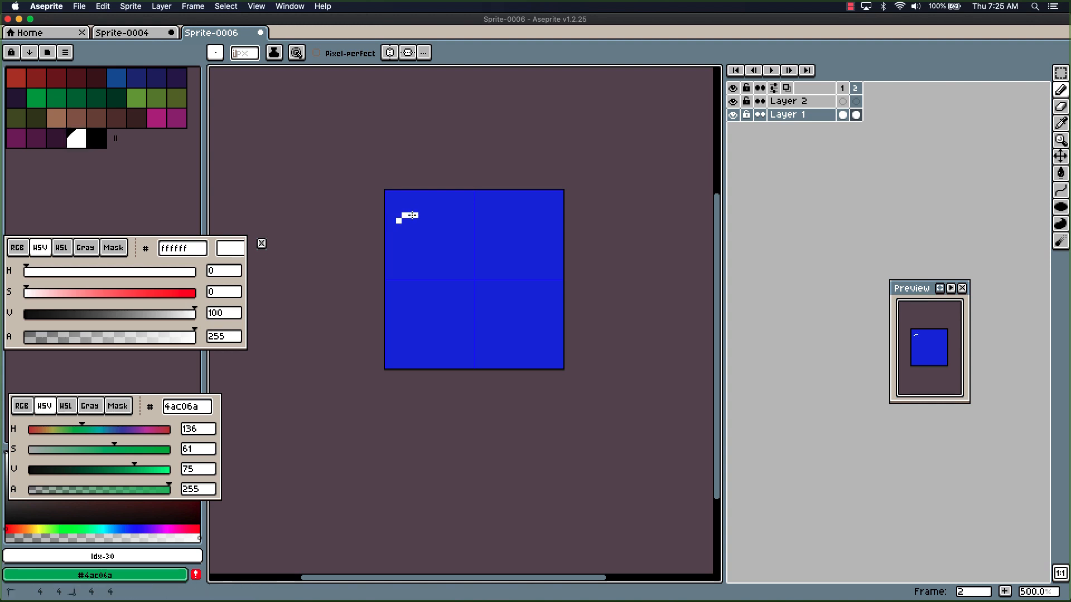
pyautogui.click(421, 221)
pyautogui.click(449, 248)
pyautogui.click(460, 248)
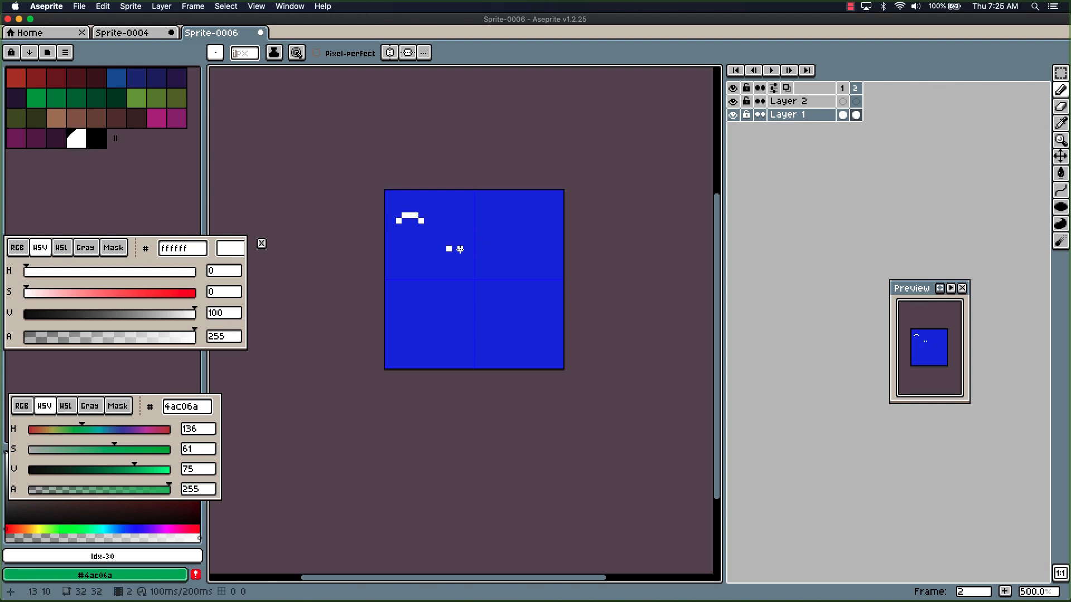
pyautogui.click(460, 243)
# Scatter more small white wave crests over the rest of the blue tile, including near its edges.
pyautogui.moveTo(533, 326); pyautogui.dragTo(515, 322)
pyautogui.moveTo(415, 349); pyautogui.dragTo(443, 349)
pyautogui.moveTo(505, 249); pyautogui.dragTo(527, 248)
pyautogui.moveTo(544, 204); pyautogui.dragTo(527, 210)
pyautogui.moveTo(427, 299); pyautogui.dragTo(516, 282)
pyautogui.moveTo(399, 265); pyautogui.dragTo(404, 266)
pyautogui.moveTo(471, 332); pyautogui.dragTo(488, 327)
pyautogui.moveTo(466, 199); pyautogui.dragTo(488, 199)
pyautogui.moveTo(559, 349); pyautogui.dragTo(544, 349)
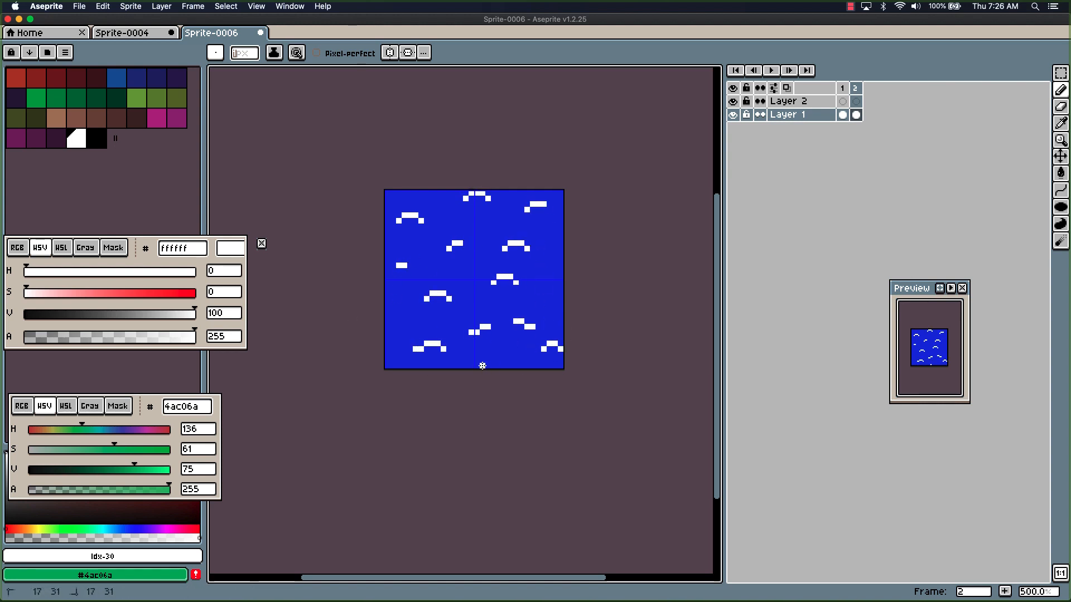
pyautogui.moveTo(482, 366); pyautogui.dragTo(504, 366)
pyautogui.moveTo(560, 265); pyautogui.dragTo(544, 260)
pyautogui.moveTo(415, 316); pyautogui.dragTo(393, 321)
# Turn on Tiled Mode in both axes to check how the water tile repeats.
pyautogui.click(256, 6)
pyautogui.moveTo(295, 76)
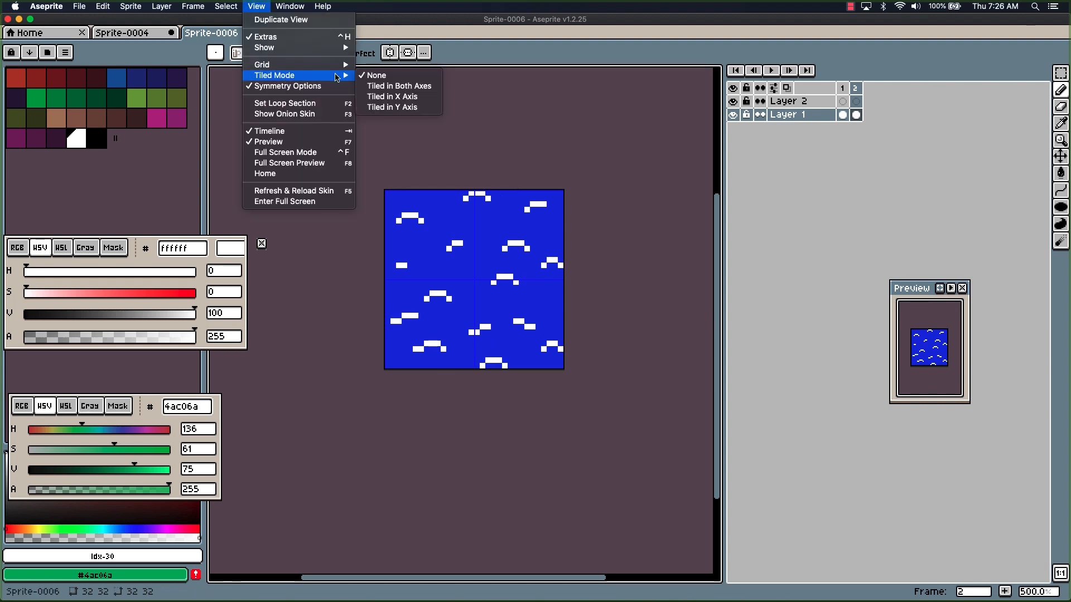
pyautogui.click(396, 86)
pyautogui.scroll(-3, 564, 446)
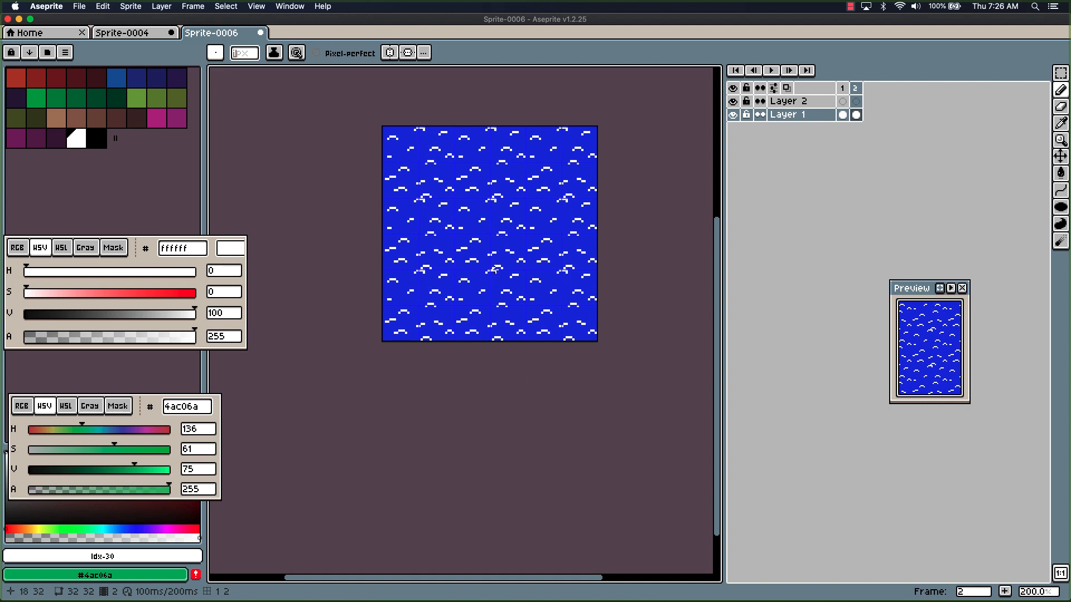
# Sample the water blue #002ae6 and paint out the bottom-edge wave crest that collides with the top-edge one.
pyautogui.scroll(3, 493, 270)
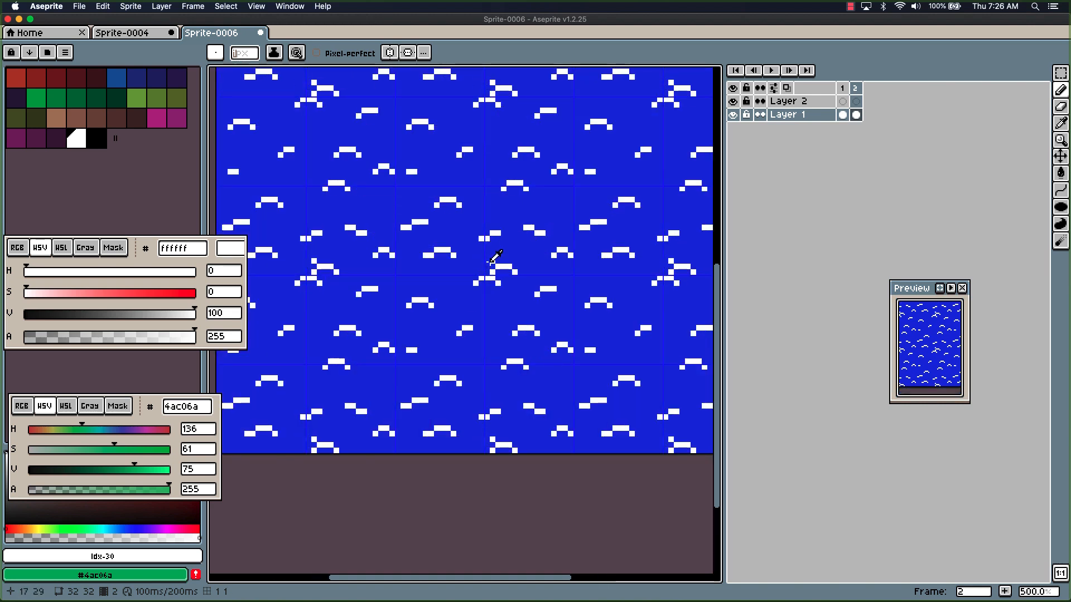
pyautogui.keyDown('alt'); pyautogui.click(494, 260); pyautogui.keyUp('alt')
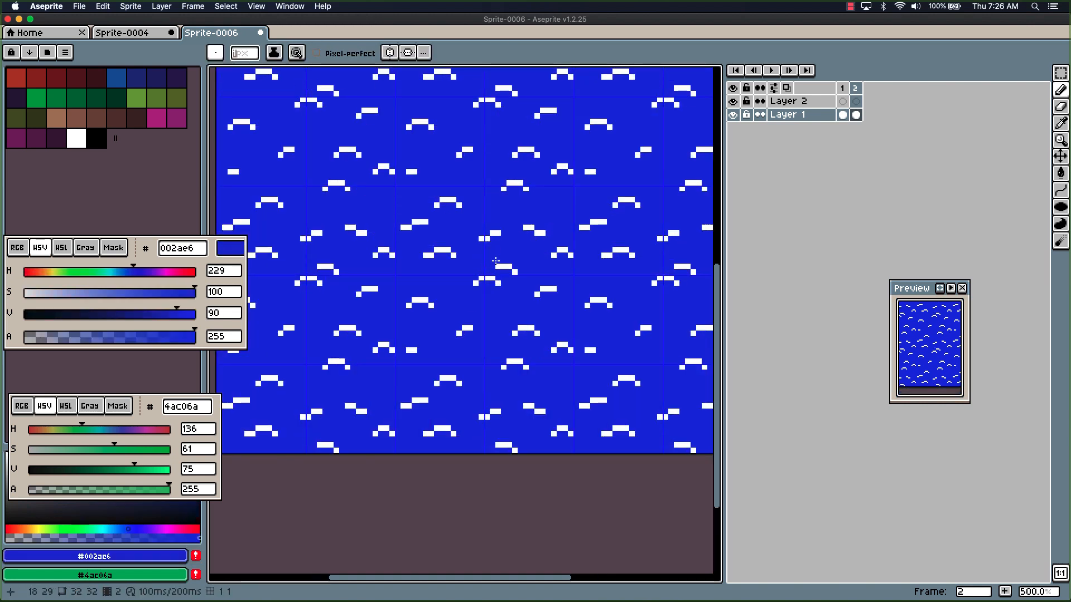
pyautogui.scroll(-1, 576, 295)
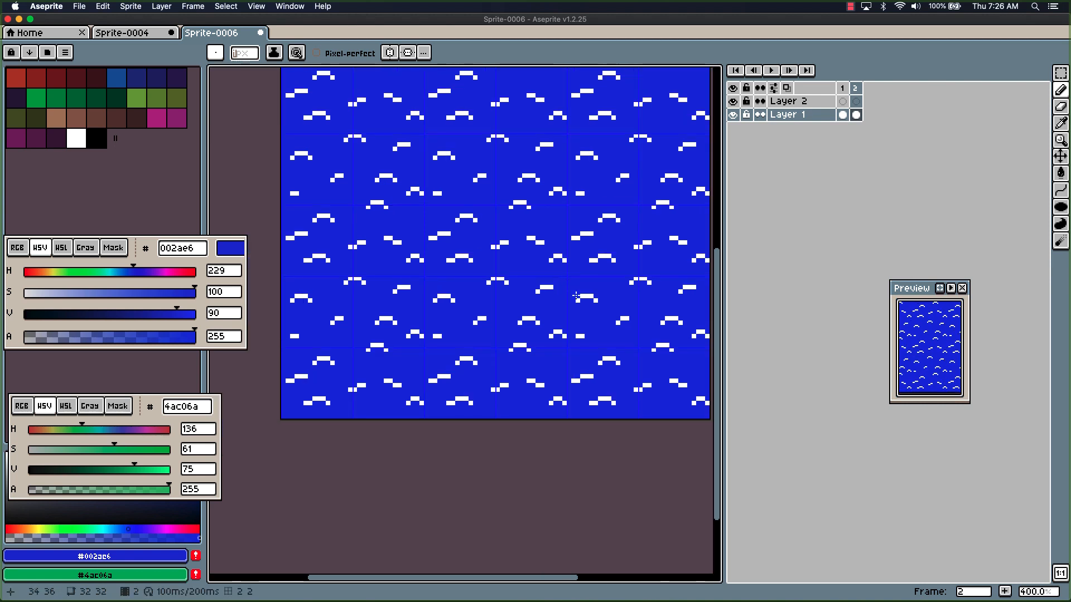
pyautogui.scroll(-3, 576, 295)
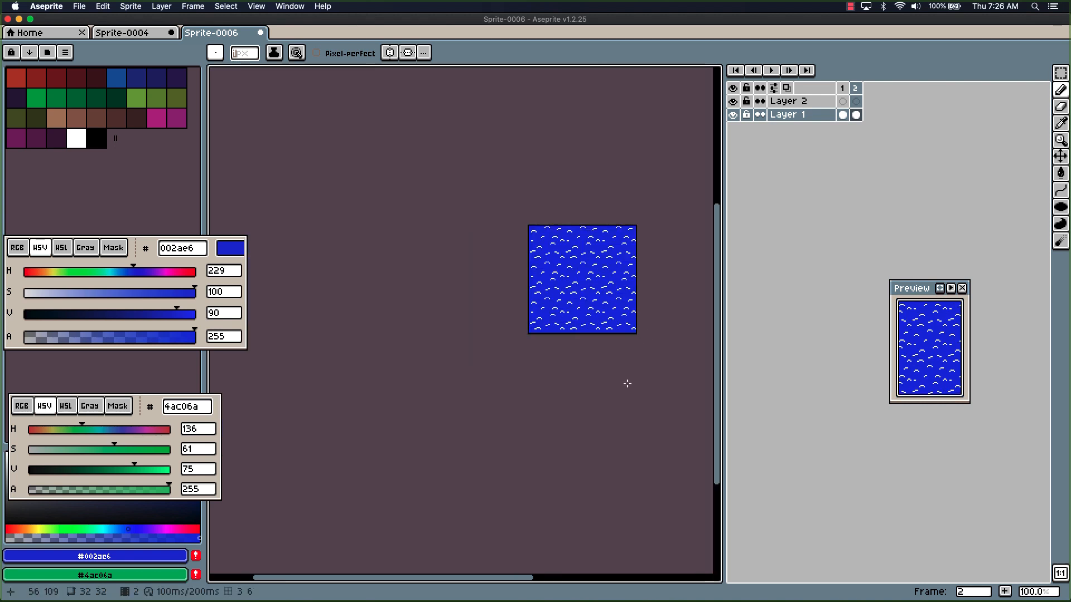
# Set Tiled Mode to None so only the single water tile is displayed.
pyautogui.click(254, 8)
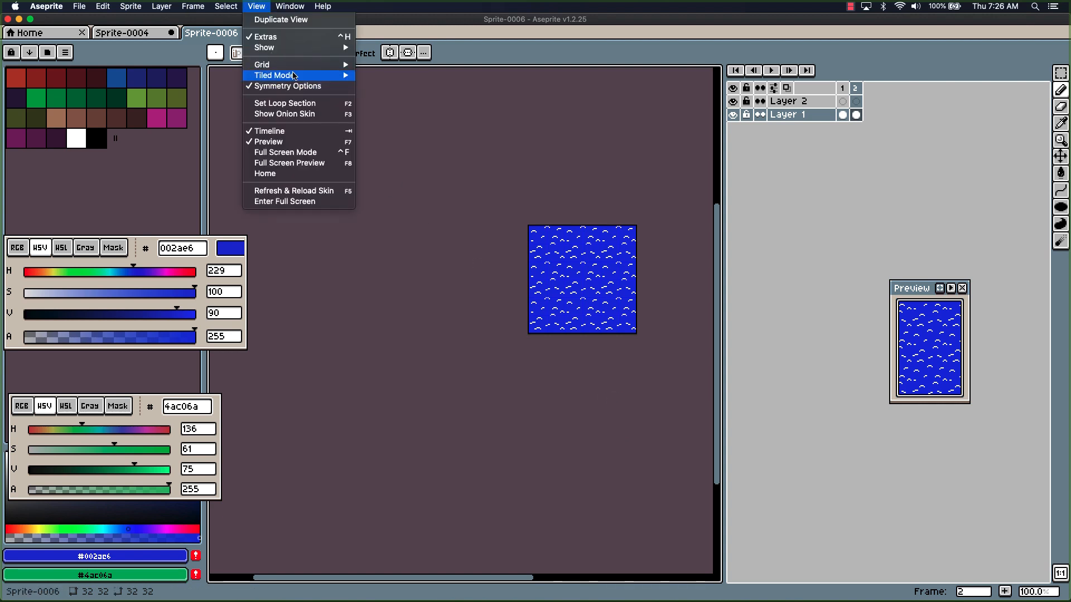
pyautogui.moveTo(290, 75)
pyautogui.click(377, 75)
pyautogui.scroll(3, 585, 299)
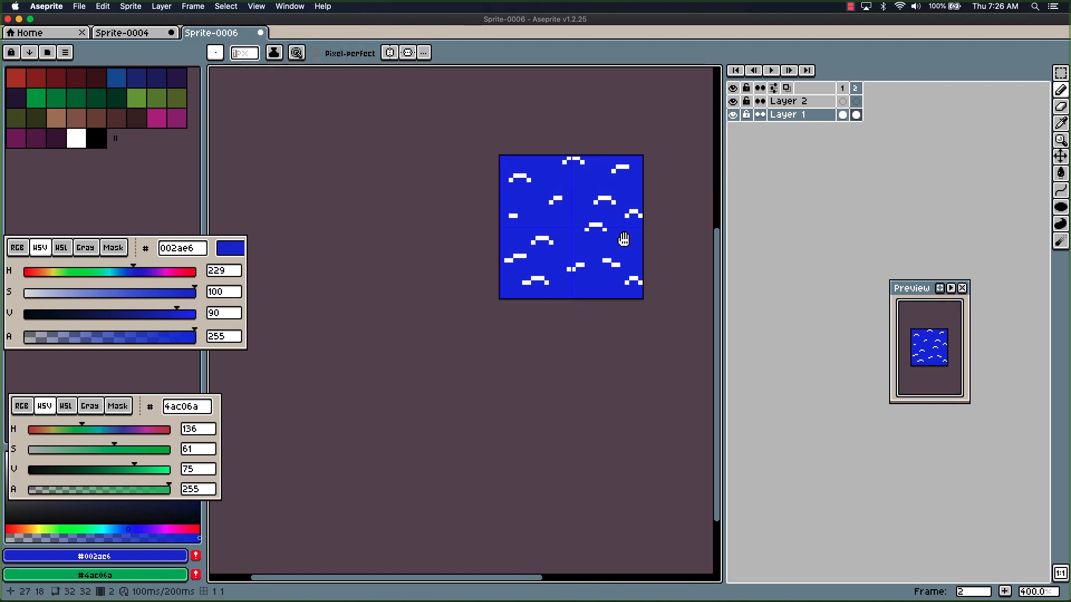
# Copy the whole grass tile from frame 1 of Layer 1 and paste it into the first Tilesetter grid cell.
pyautogui.moveTo(623, 239); pyautogui.dragTo(511, 311)
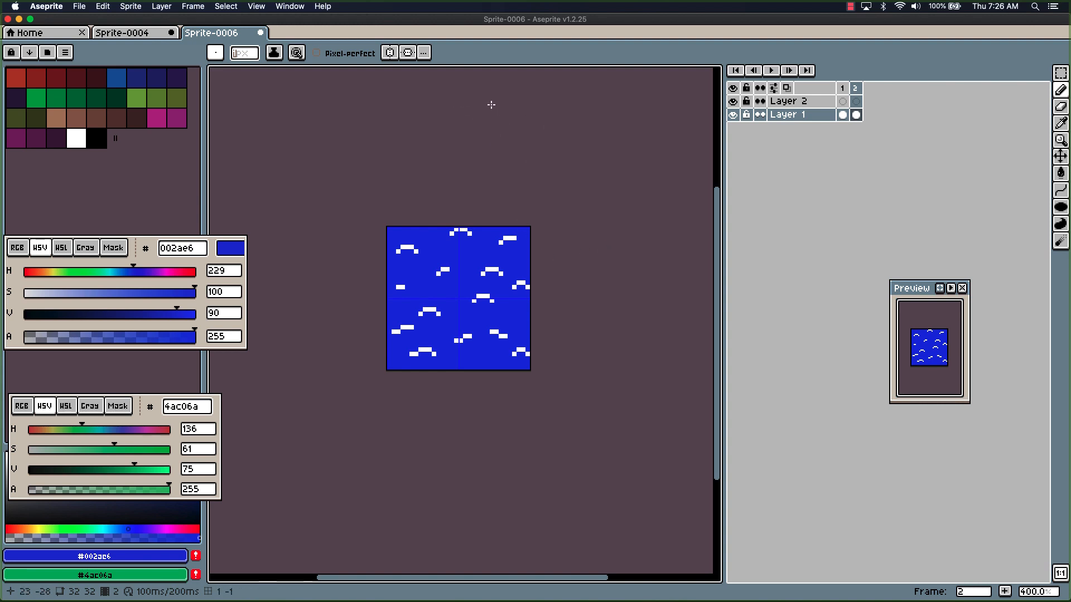
pyautogui.click(842, 115)
pyautogui.press('super+a')
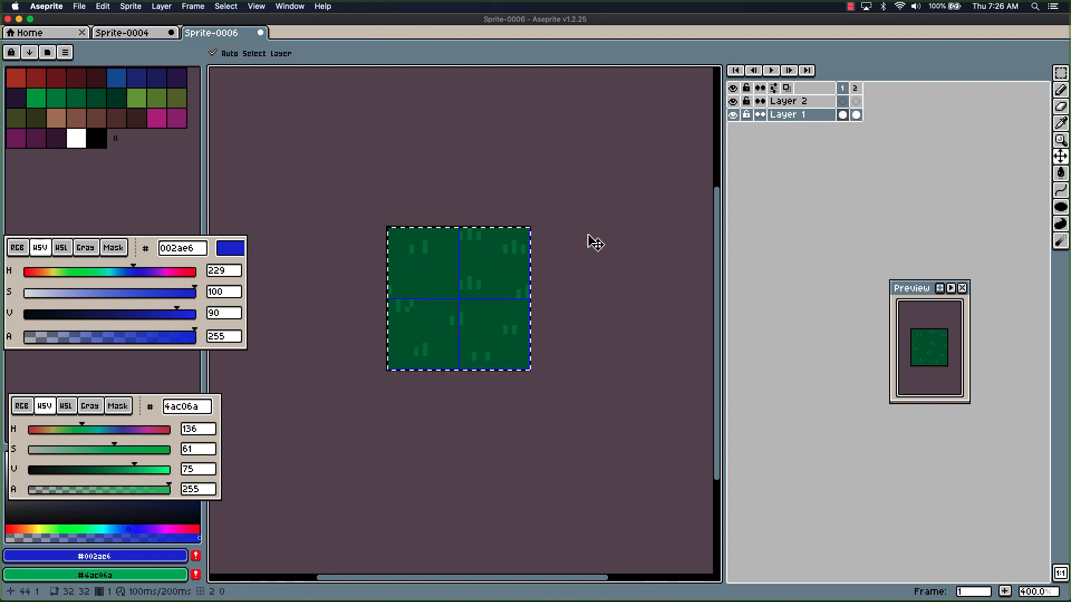
pyautogui.press('b')
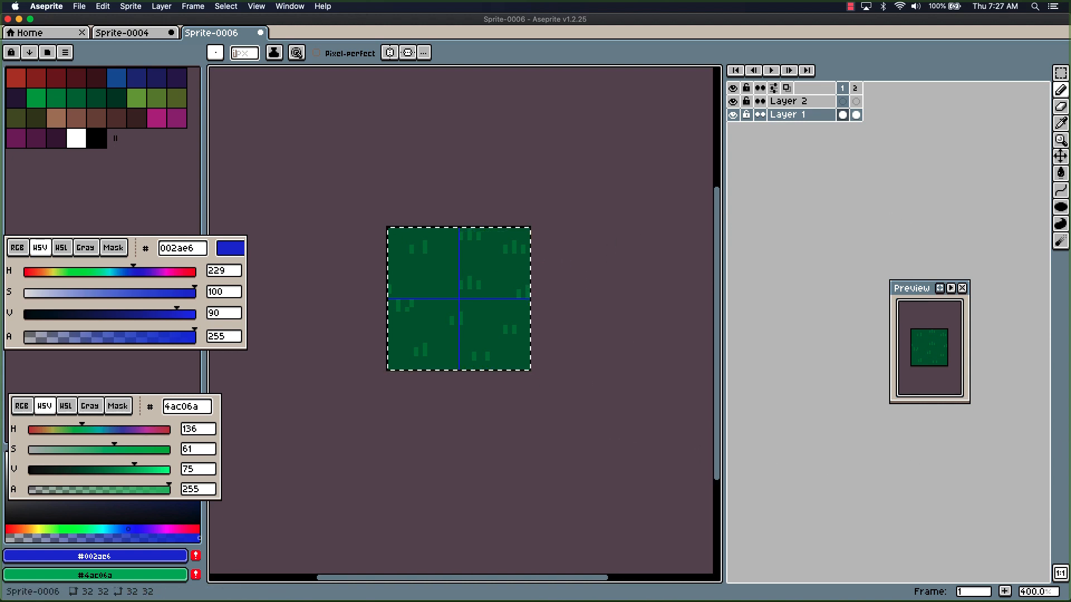
pyautogui.press('super+Tab')
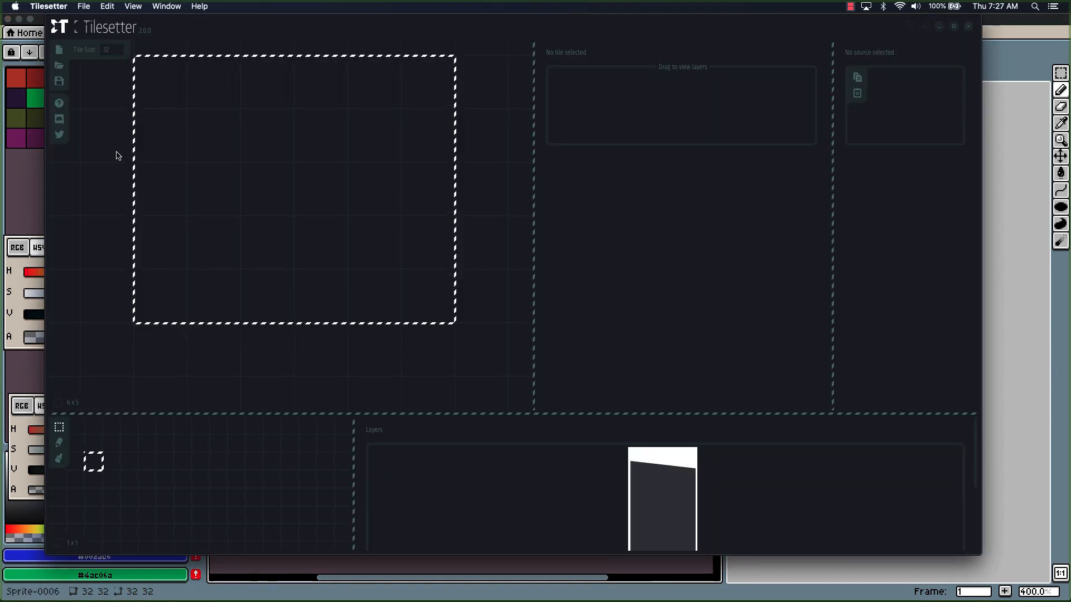
pyautogui.click(113, 133)
pyautogui.press('super+v')
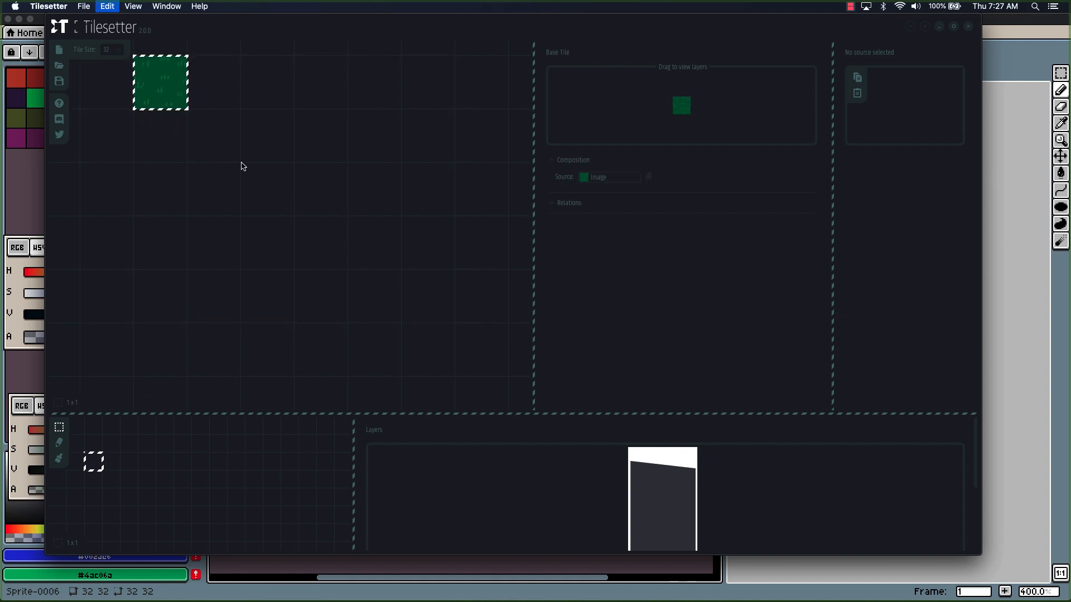
# Copy the whole water tile from Aseprite's frame 2 and paste it into the Tilesetter cell directly beside the grass tile.
pyautogui.press('super+Tab')
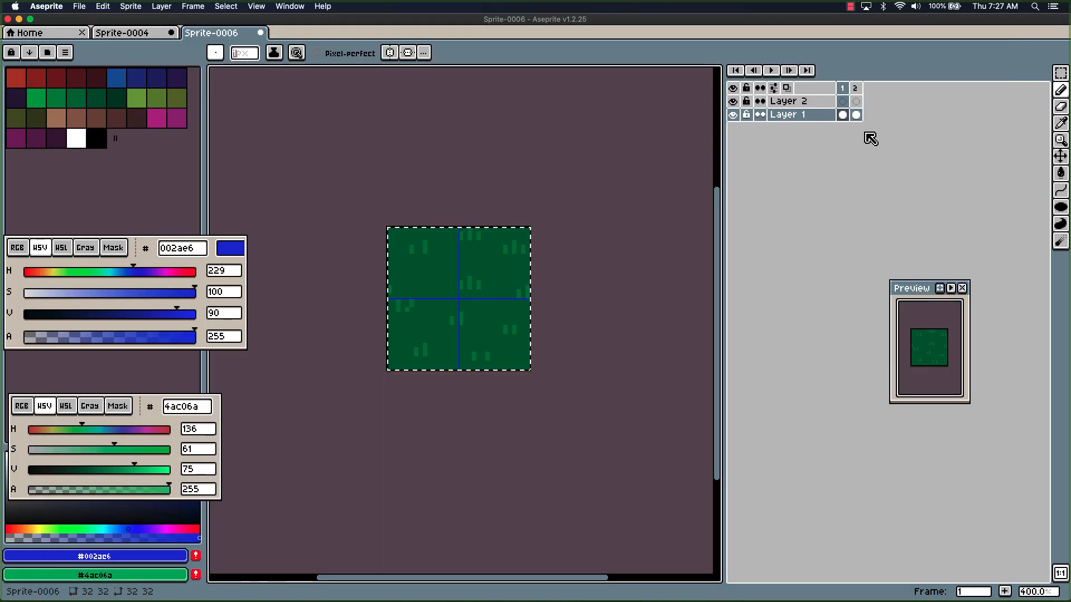
pyautogui.click(856, 114)
pyautogui.press('v')
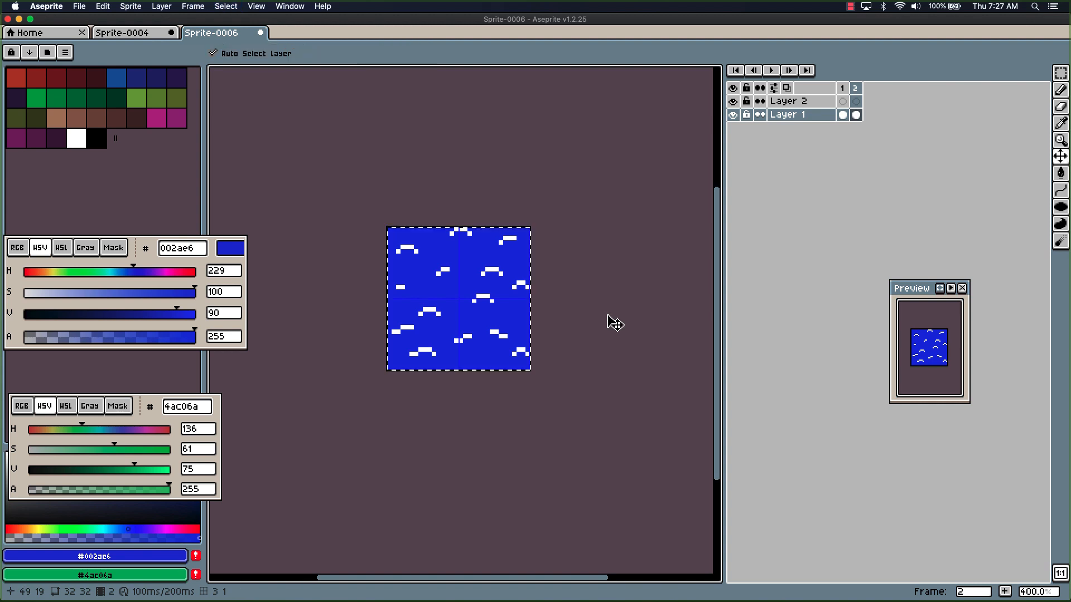
pyautogui.press('b')
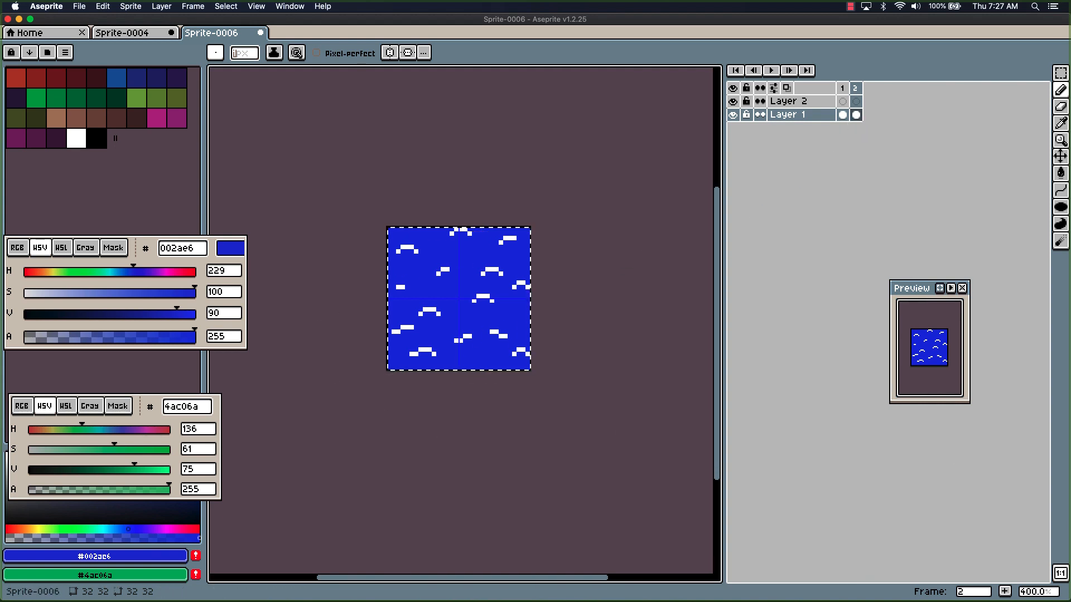
pyautogui.press('super+Tab')
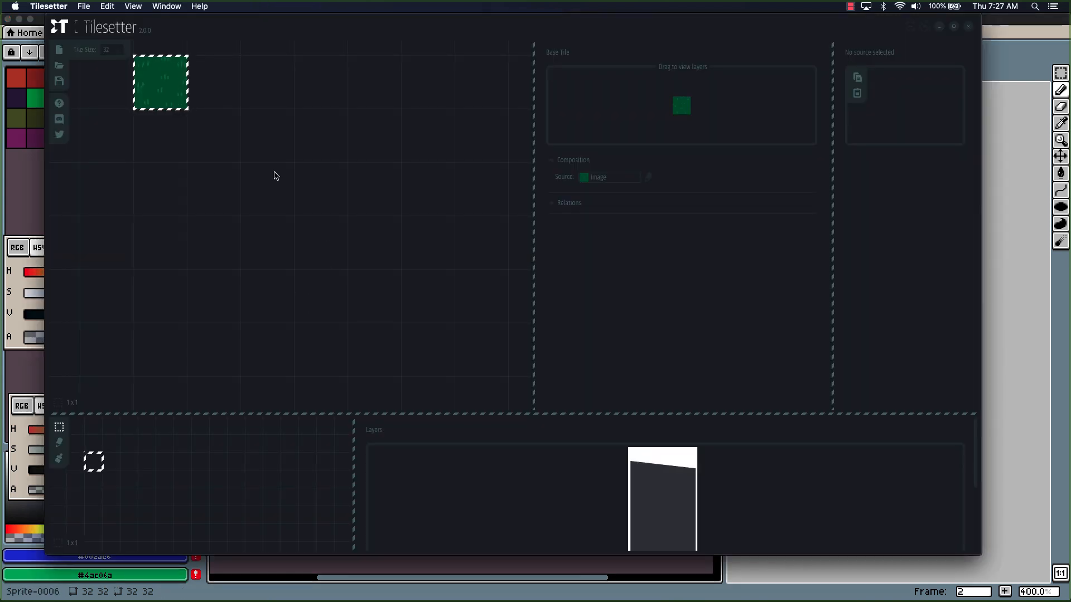
pyautogui.click(225, 98)
pyautogui.moveTo(267, 205); pyautogui.dragTo(286, 284)
pyautogui.press('super+v')
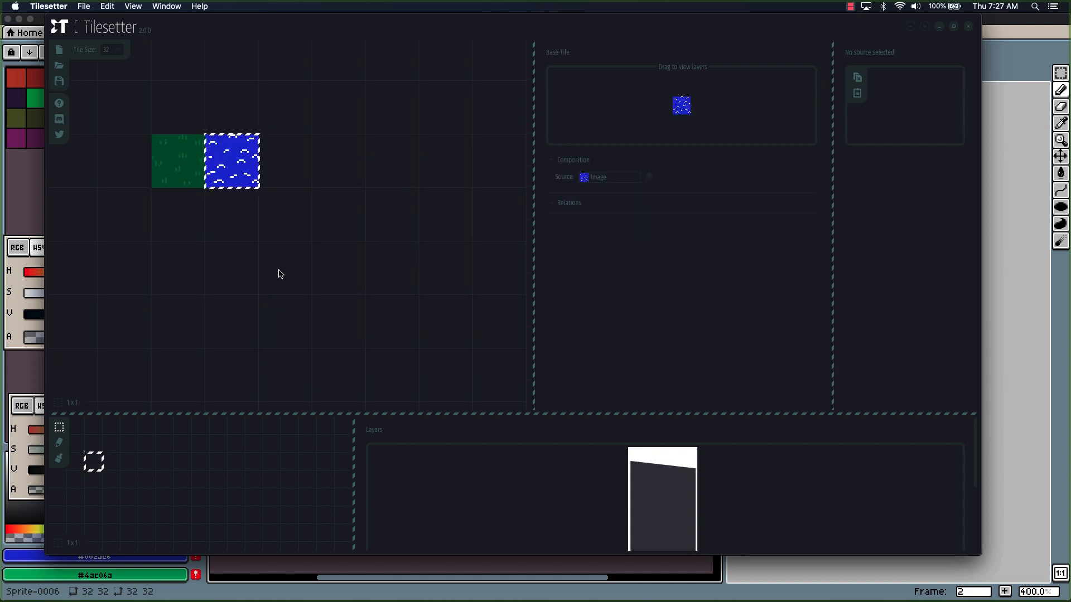
# Select the grass and water tiles together and generate their transition tiles with Build Borders (Wang).
pyautogui.click(184, 169)
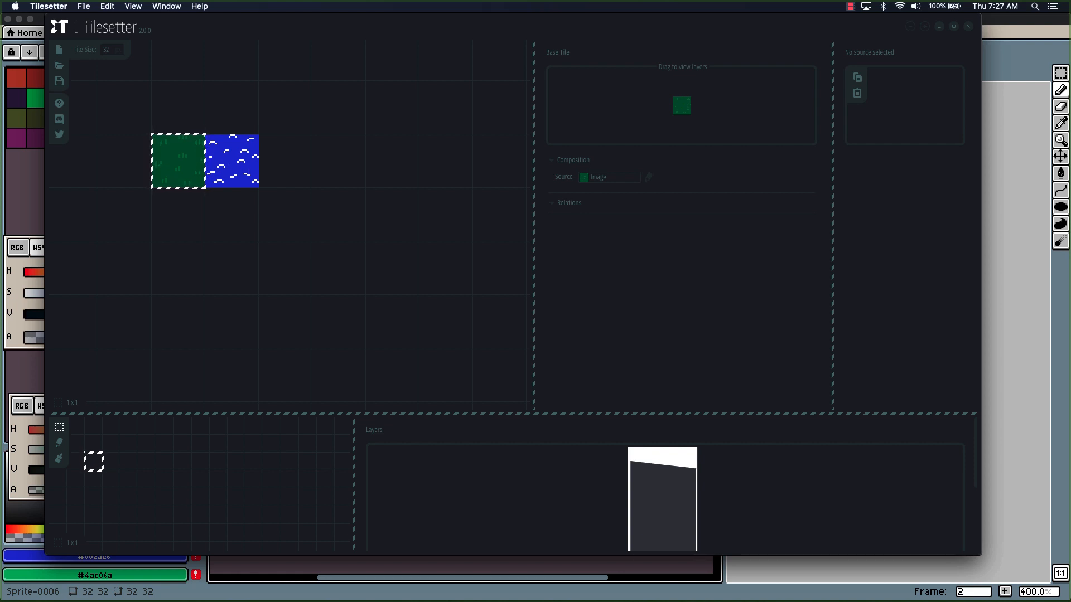
pyautogui.keyDown('shift'); pyautogui.click(217, 167); pyautogui.keyUp('shift')
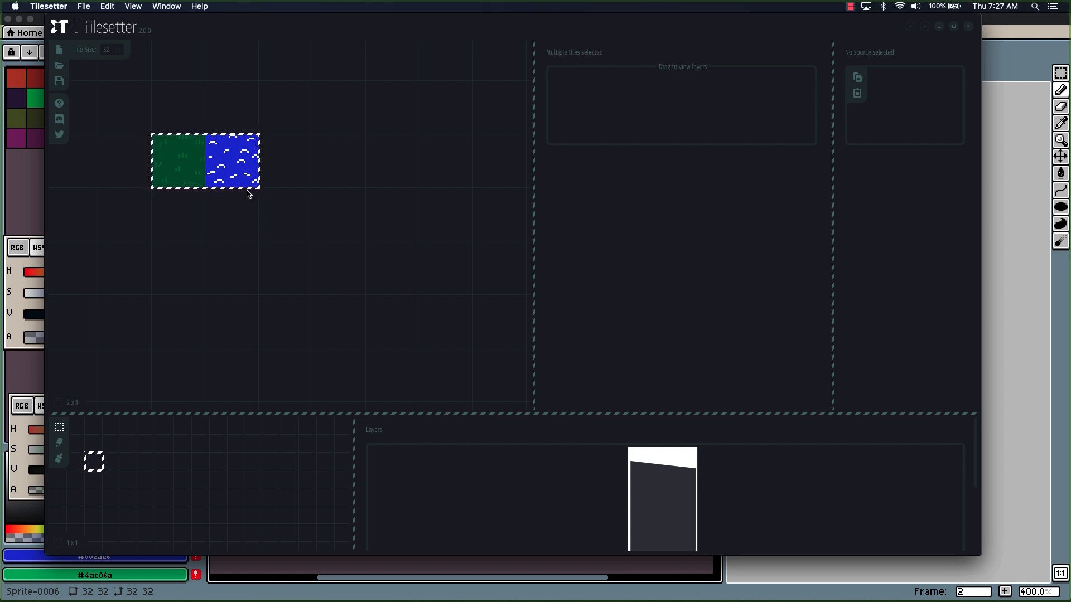
pyautogui.moveTo(320, 242); pyautogui.dragTo(294, 246)
pyautogui.scroll(-5, 213, 203)
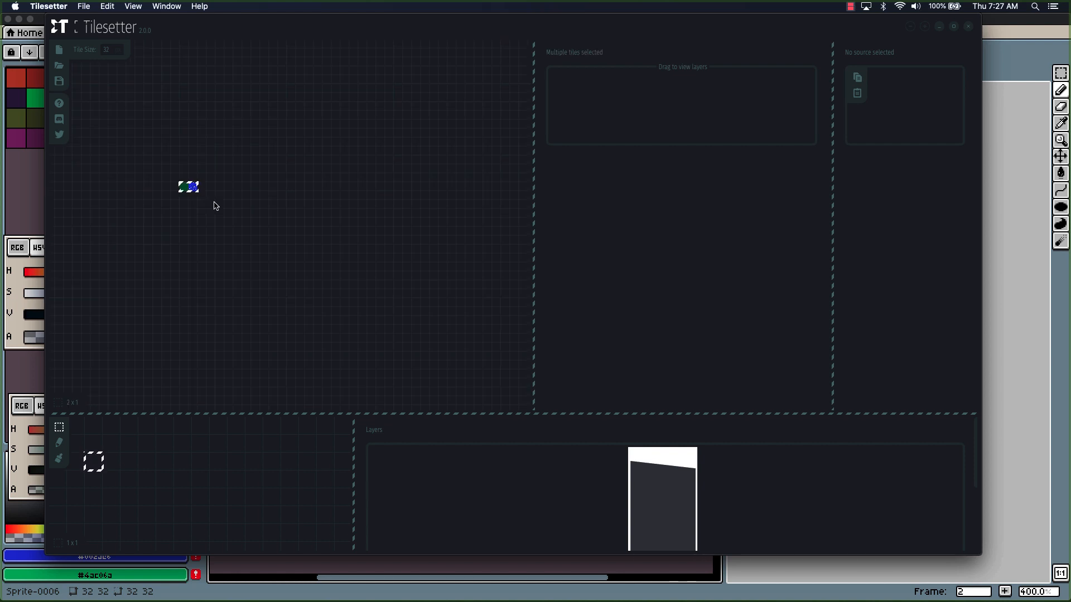
pyautogui.scroll(2, 208, 201)
pyautogui.rightClick(175, 177)
pyautogui.moveTo(225, 230)
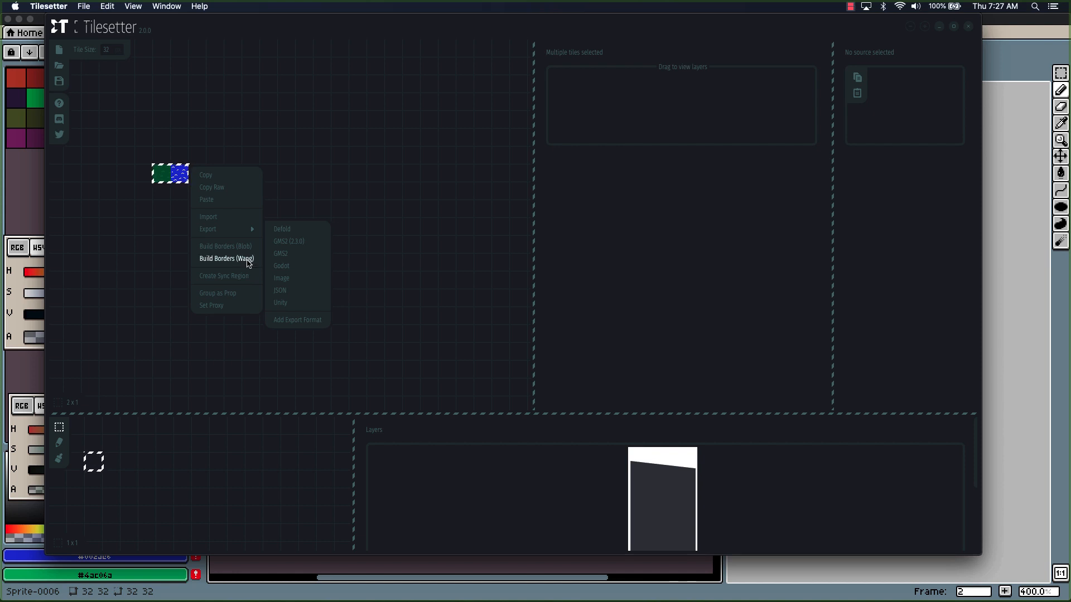
pyautogui.click(245, 258)
pyautogui.scroll(2, 202, 236)
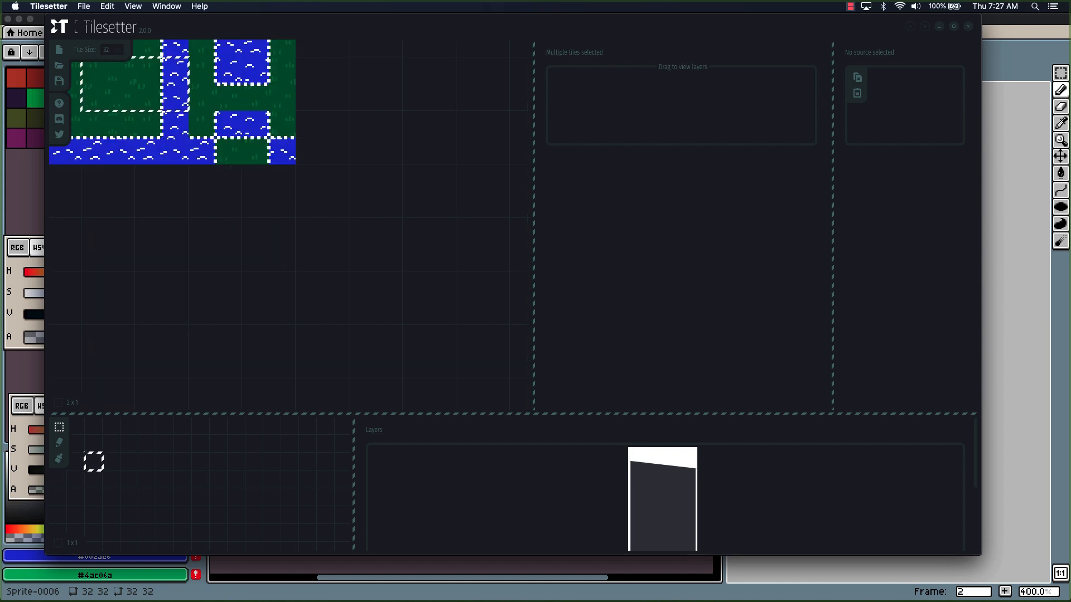
pyautogui.moveTo(197, 234); pyautogui.dragTo(331, 376)
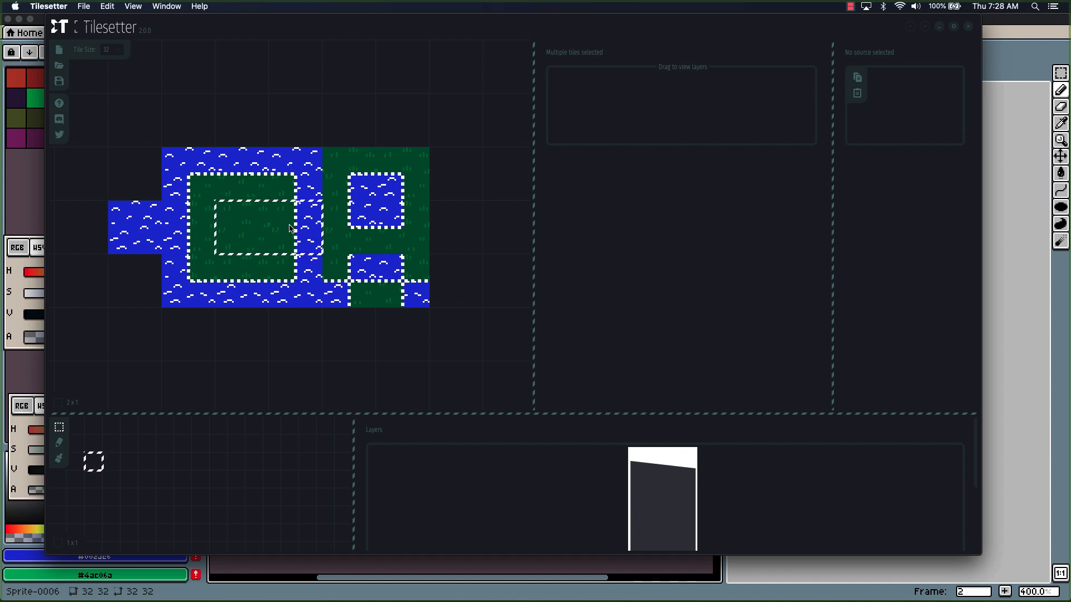
# Examine the edge and corner tiles of the generated Wang set, checking how grass and water are combined in each.
pyautogui.click(187, 228)
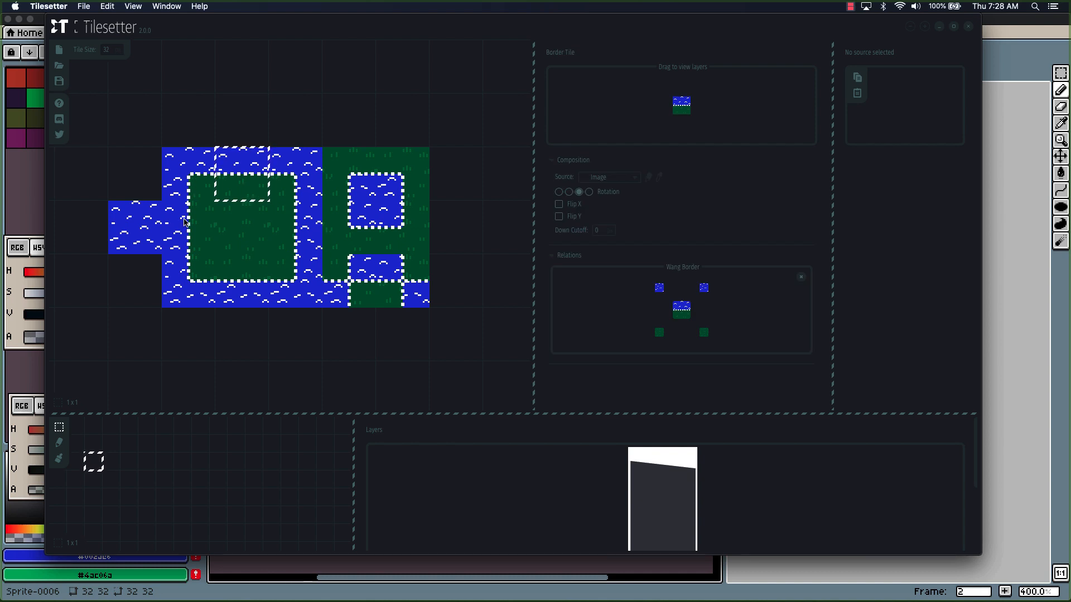
pyautogui.click(249, 290)
pyautogui.click(314, 224)
pyautogui.click(401, 176)
pyautogui.click(359, 223)
pyautogui.click(354, 180)
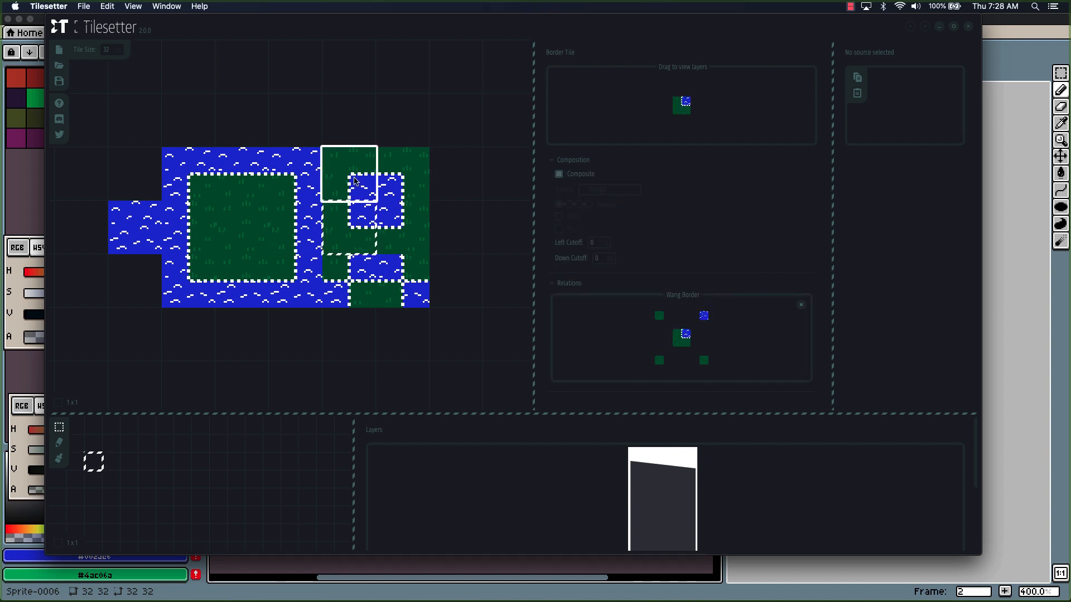
pyautogui.click(407, 230)
pyautogui.click(256, 176)
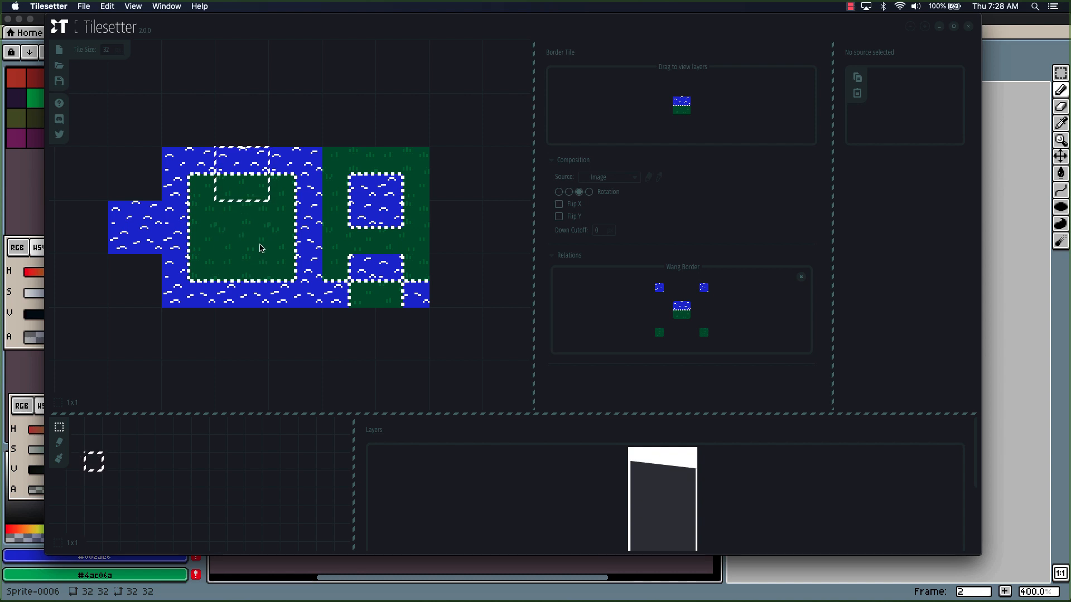
pyautogui.click(234, 289)
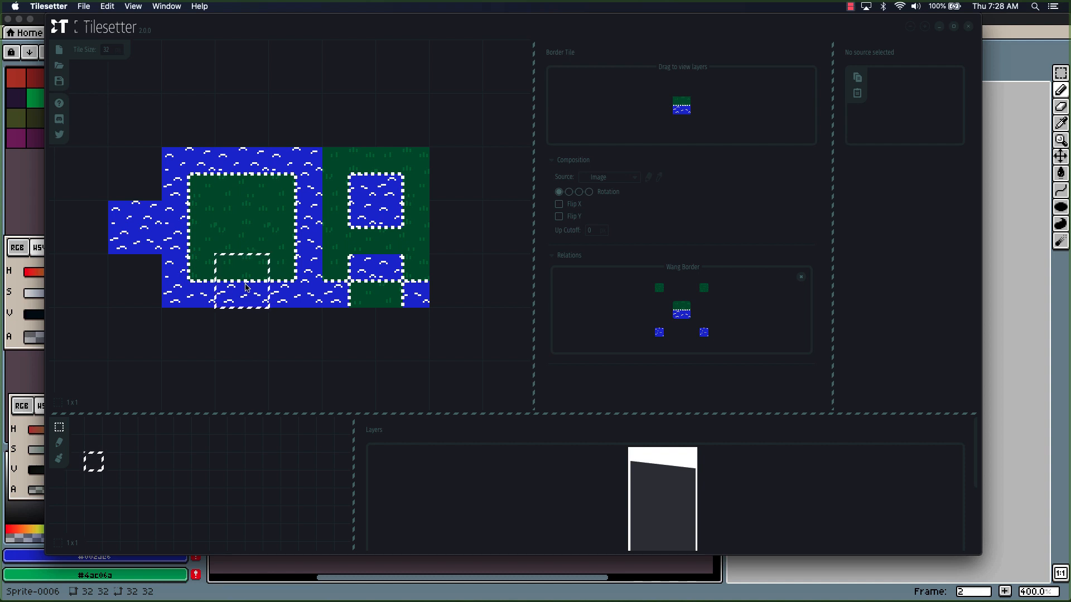
pyautogui.click(1001, 213)
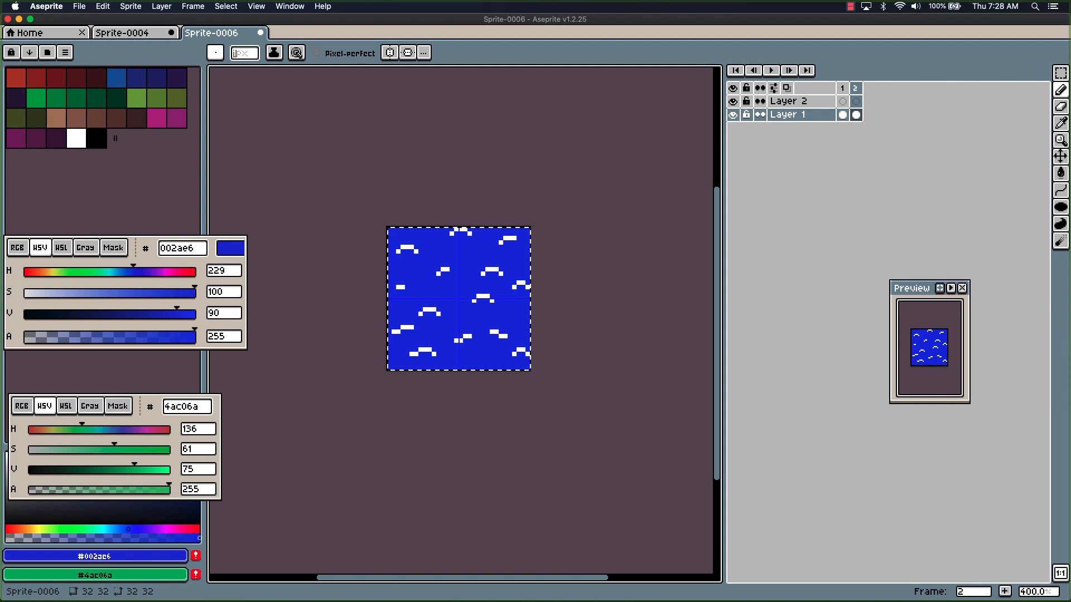
pyautogui.press('super+Tab')
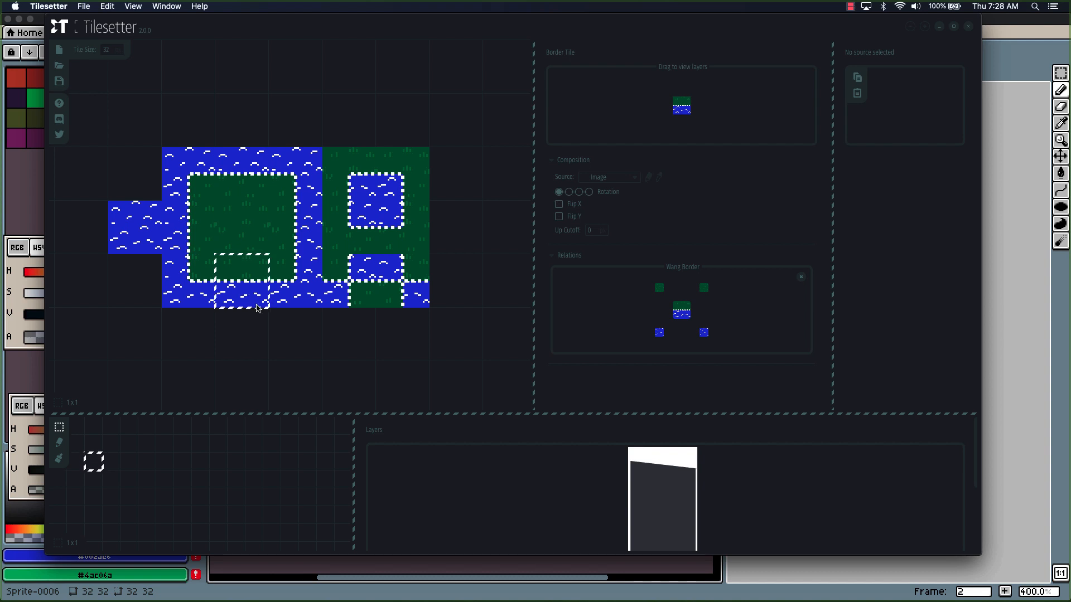
# Switch back to Aseprite and add a third frame that duplicates the water tile.
pyautogui.click(1008, 221)
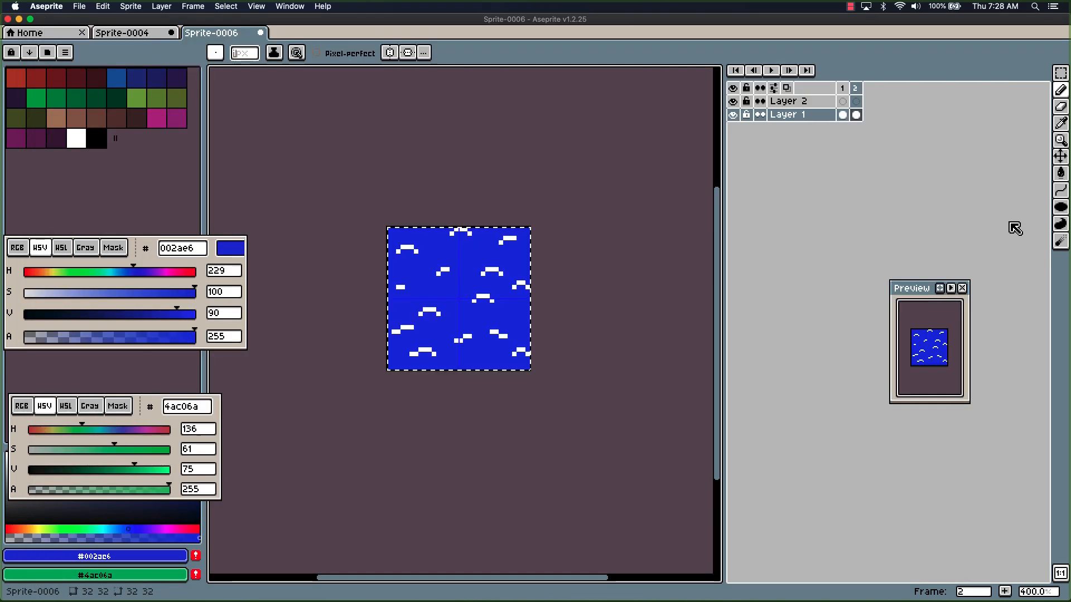
pyautogui.press('i')
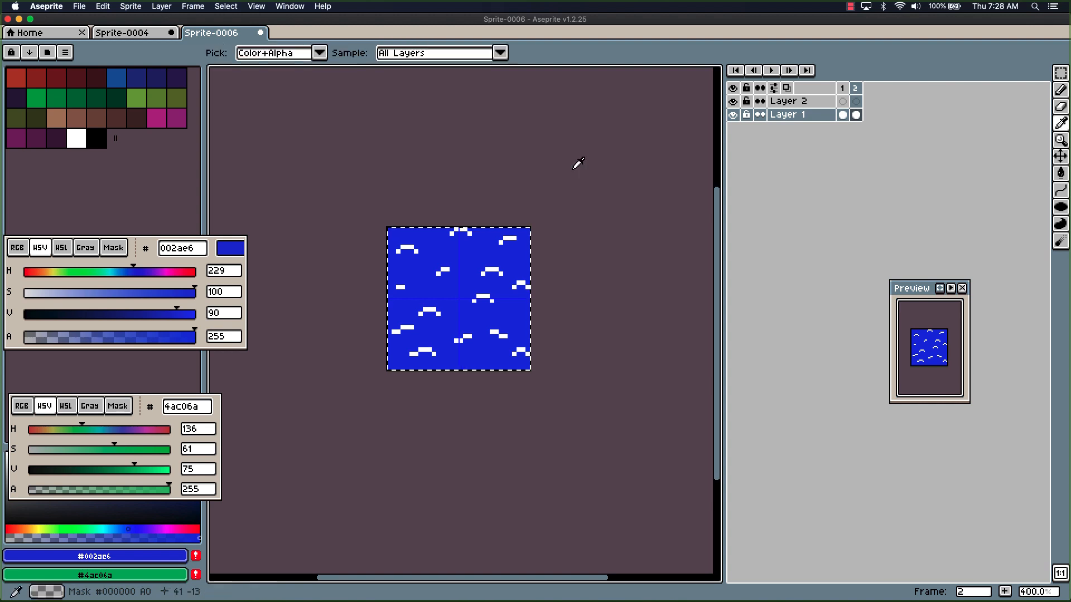
pyautogui.hotkey('alt', 'n')
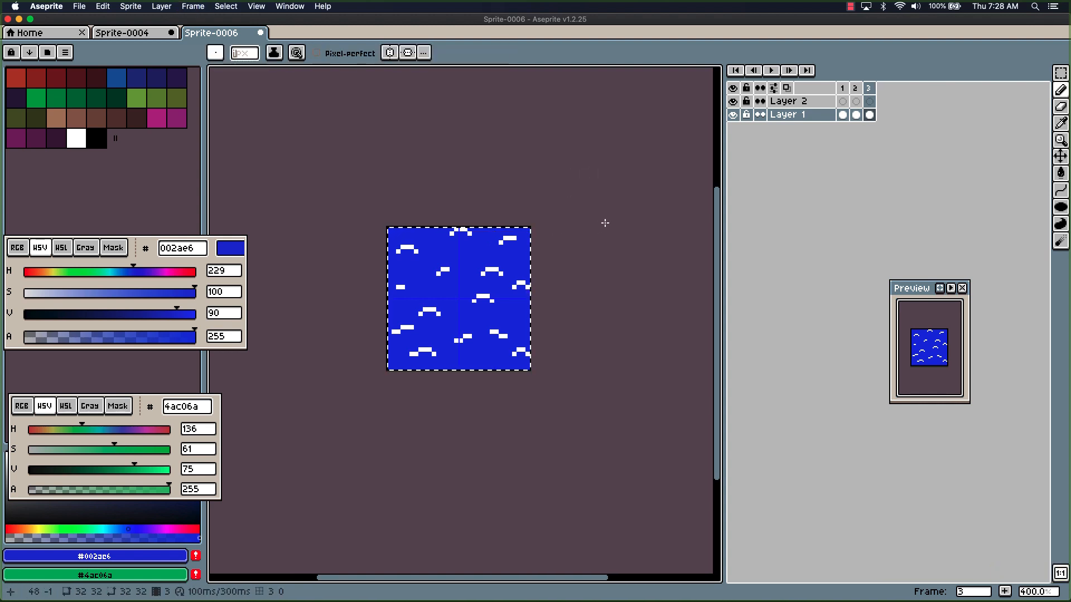
# Copy the grass tile into Layer 2 of frame 3 and shift it up 11 pixels, leaving a strip of water below.
pyautogui.click(842, 114)
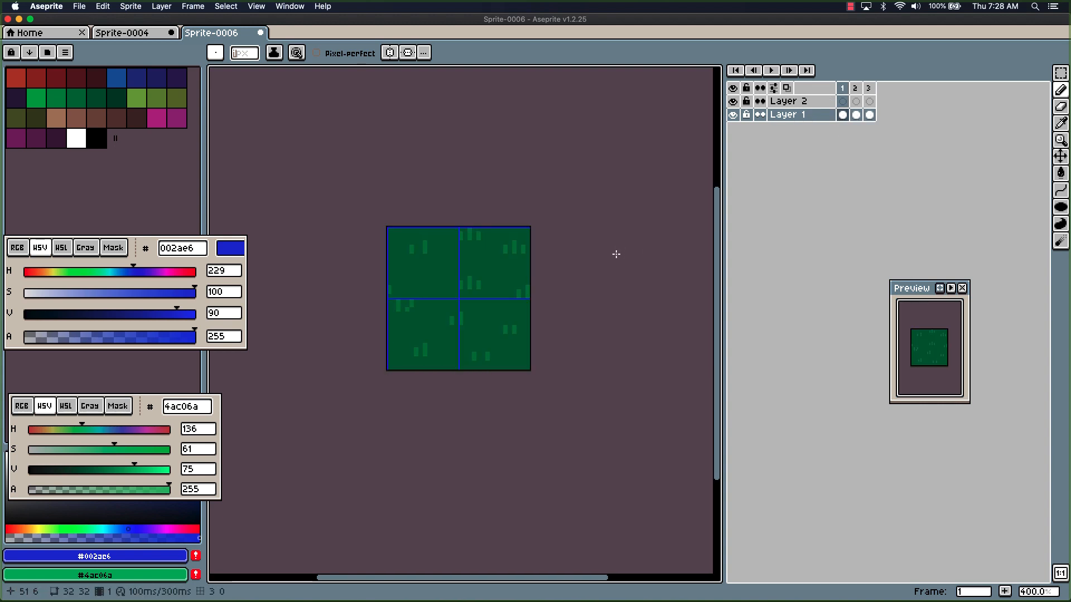
pyautogui.press('super+c')
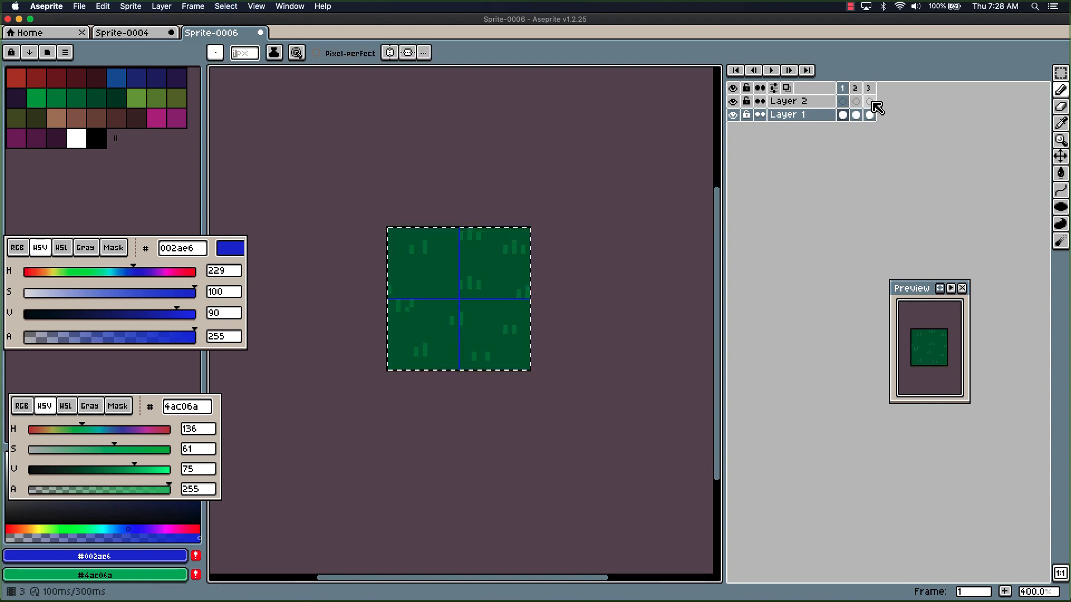
pyautogui.click(870, 102)
pyautogui.press('super+v')
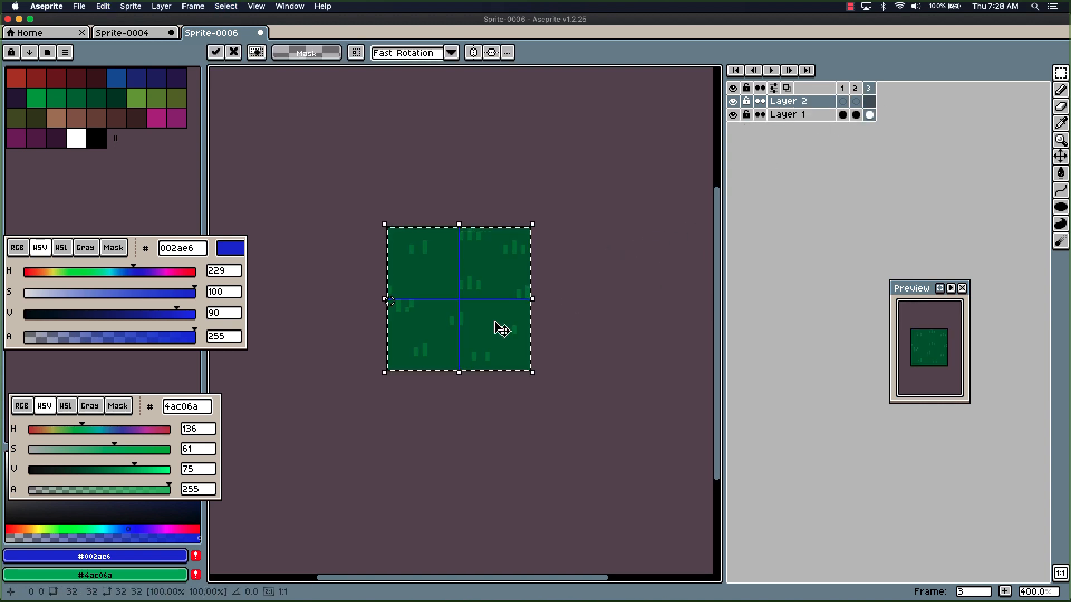
pyautogui.moveTo(495, 327); pyautogui.dragTo(502, 287)
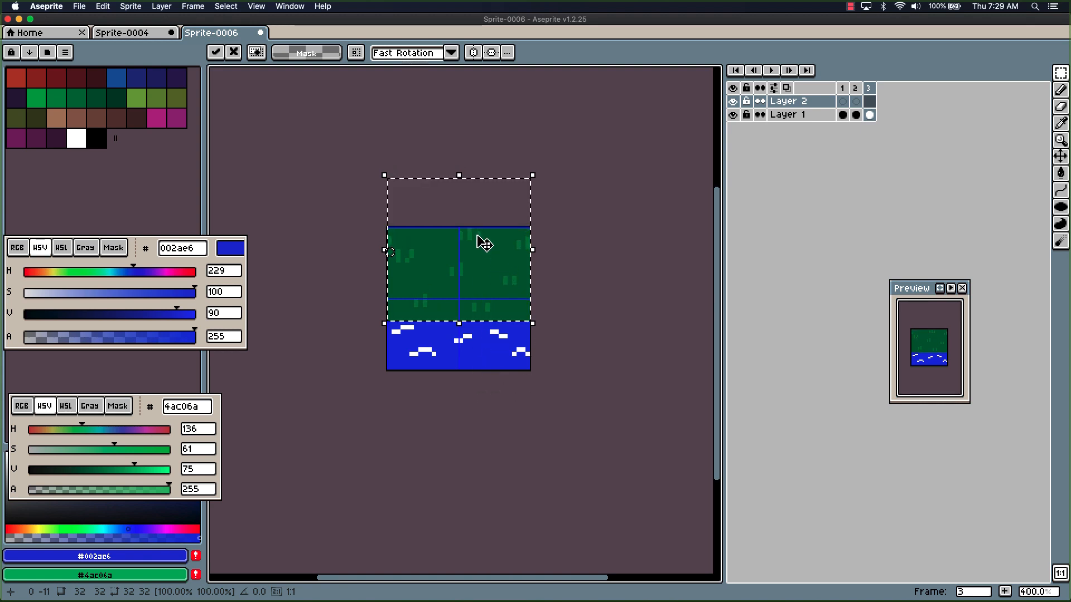
pyautogui.click(612, 290)
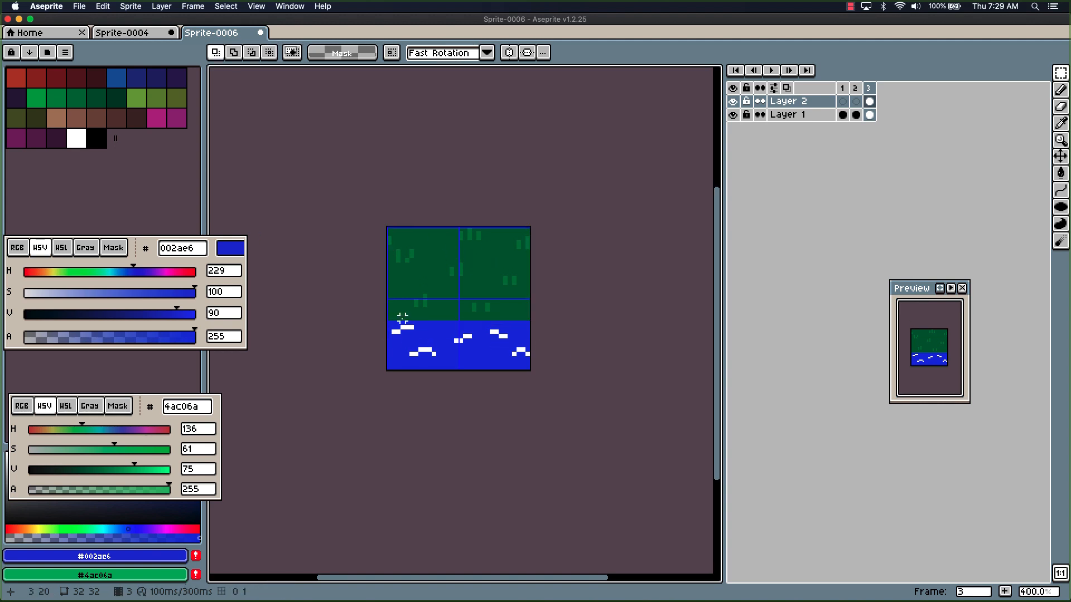
# Sample the dark grass green #186637 and draw uneven tufts hanging 1 to 3 pixels from the grass edge into the water.
pyautogui.scroll(2, 410, 312)
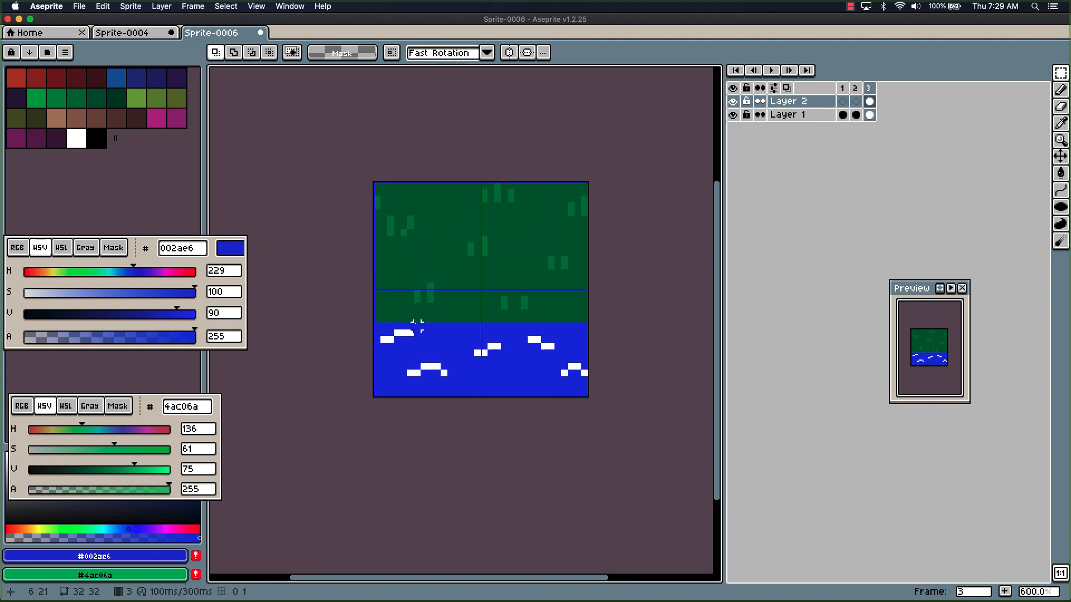
pyautogui.press('i')
pyautogui.click(411, 312)
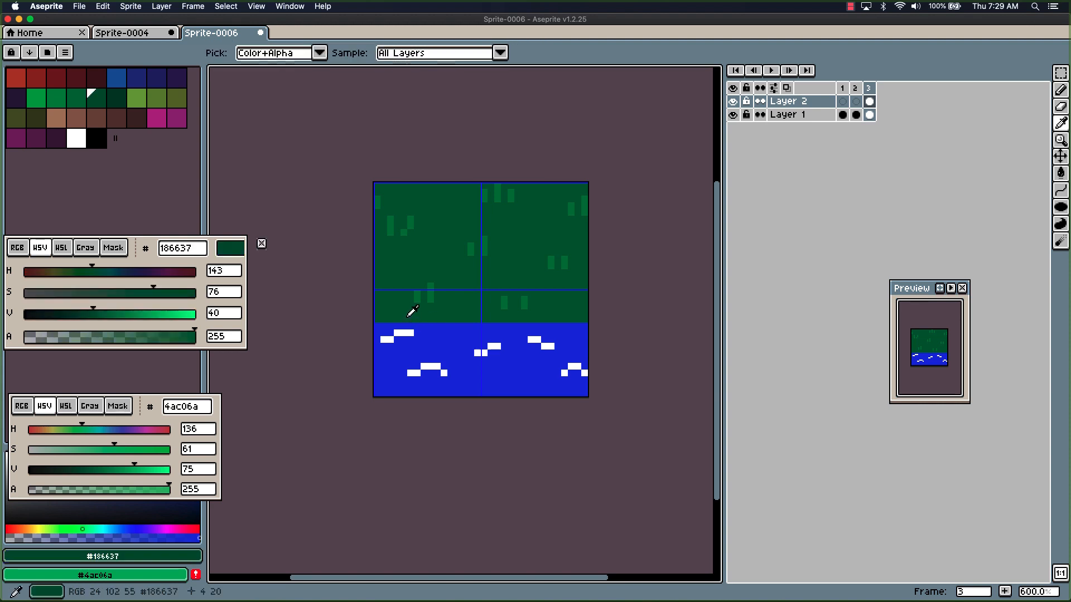
pyautogui.press('b')
pyautogui.click(385, 326)
pyautogui.click(391, 332)
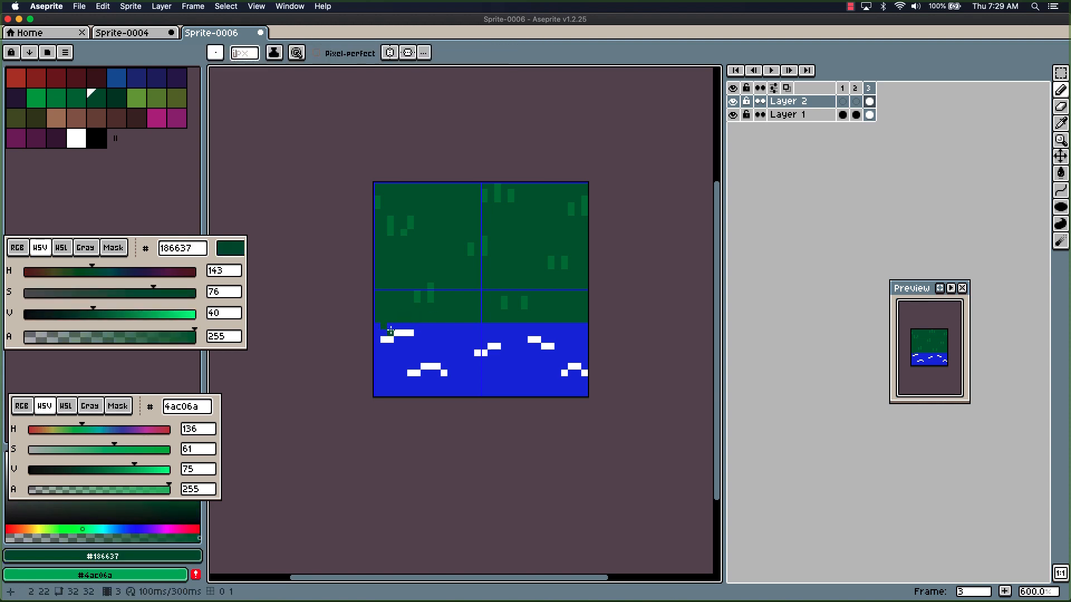
pyautogui.click(385, 333)
pyautogui.click(392, 325)
pyautogui.click(397, 326)
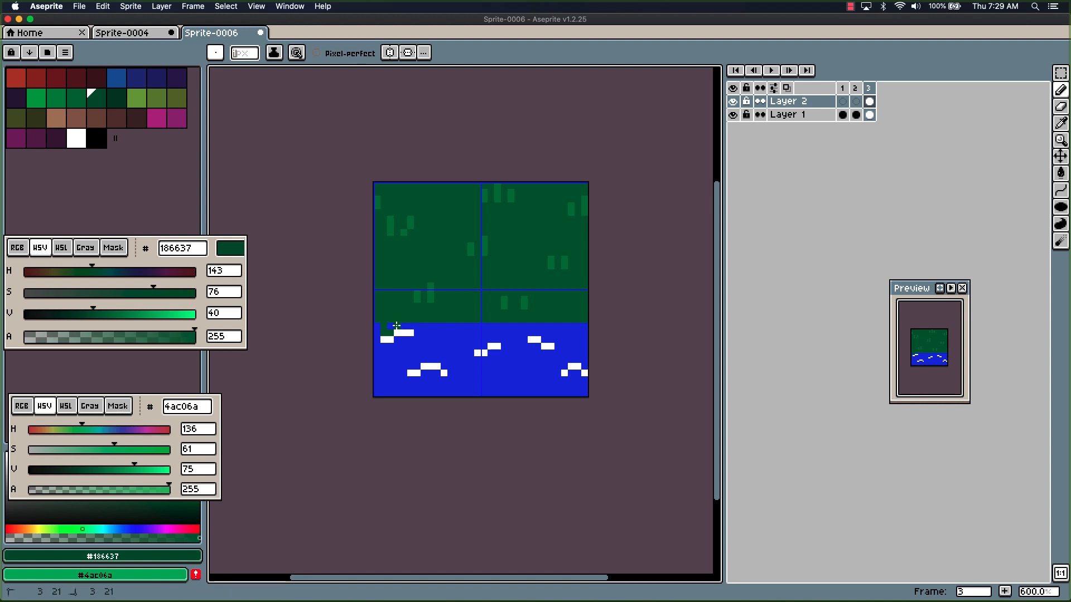
pyautogui.click(460, 325)
pyautogui.moveTo(538, 327); pyautogui.dragTo(572, 338)
pyautogui.click(566, 335)
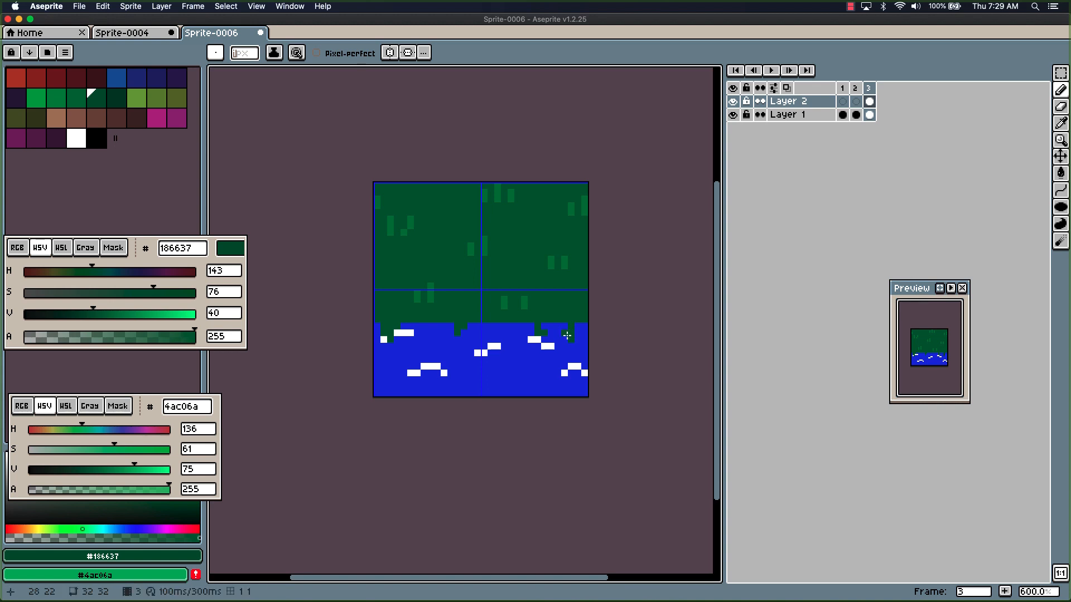
pyautogui.click(504, 326)
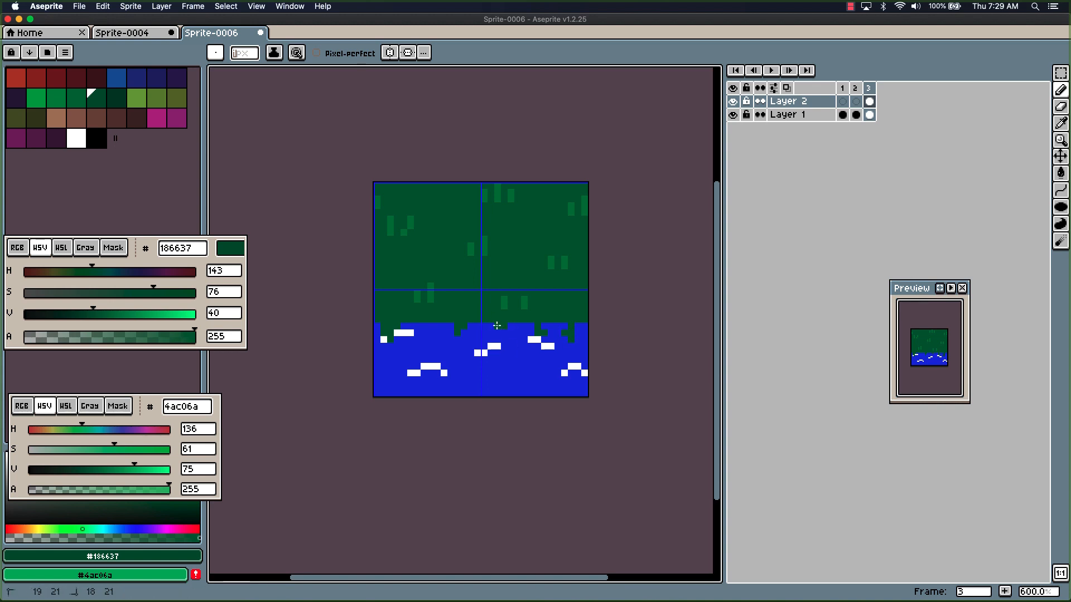
pyautogui.moveTo(497, 325); pyautogui.dragTo(495, 329)
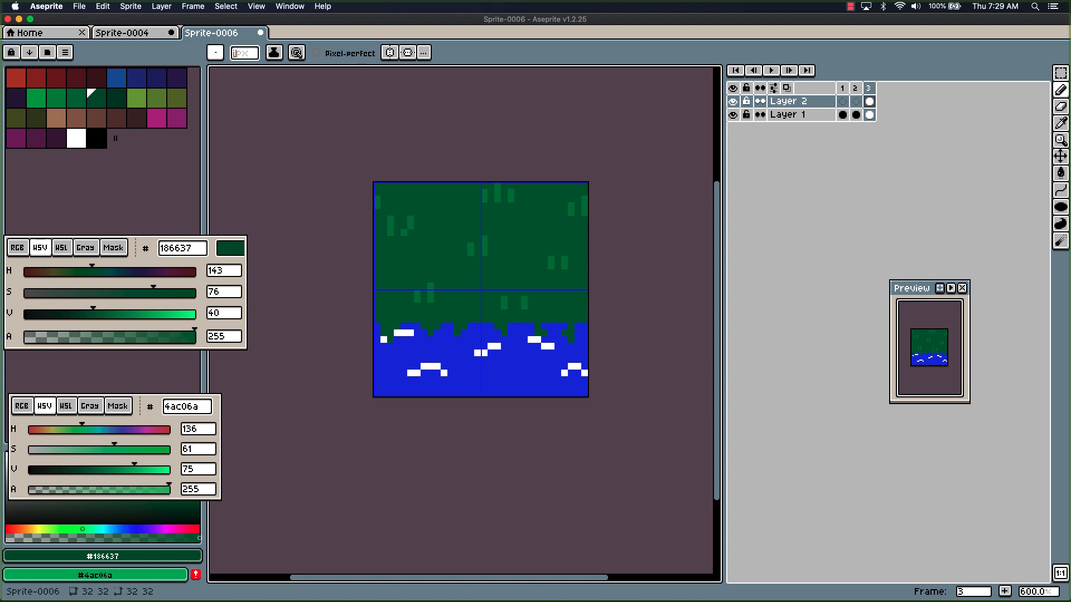
pyautogui.press('super+alt+2')
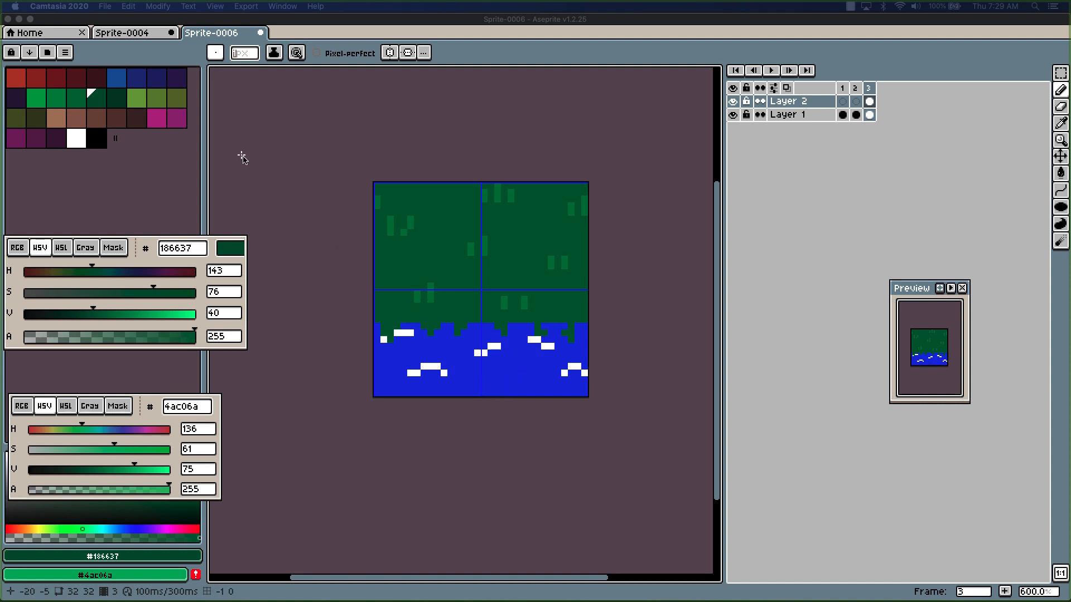
# Paint a dark brown (#4d2f2f) soil band about 4 pixels tall below the grass edge, filling around the hanging tufts.
pyautogui.click(137, 118)
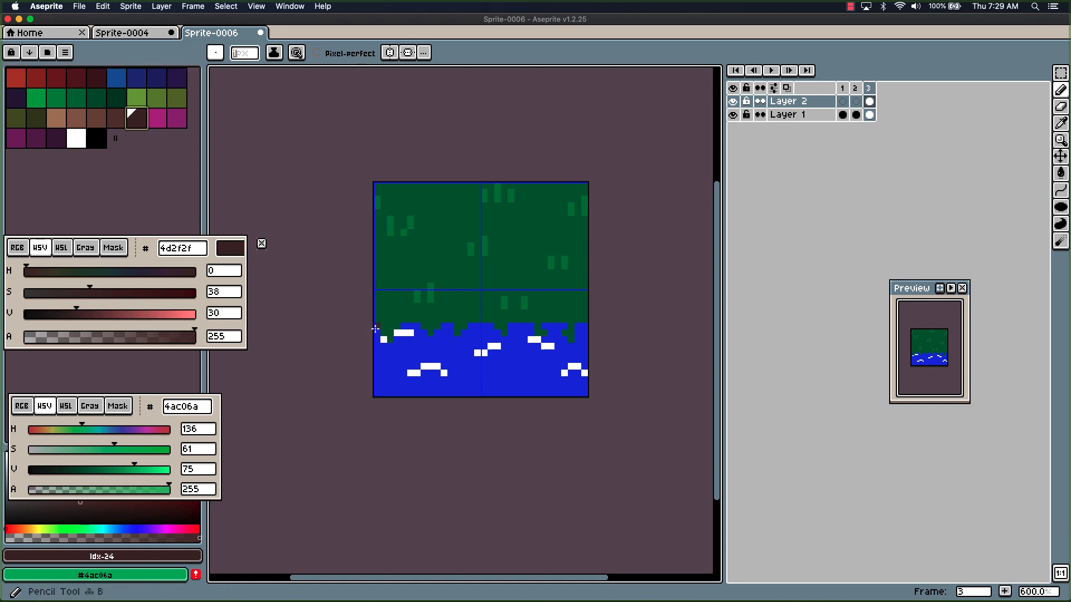
pyautogui.click(377, 324)
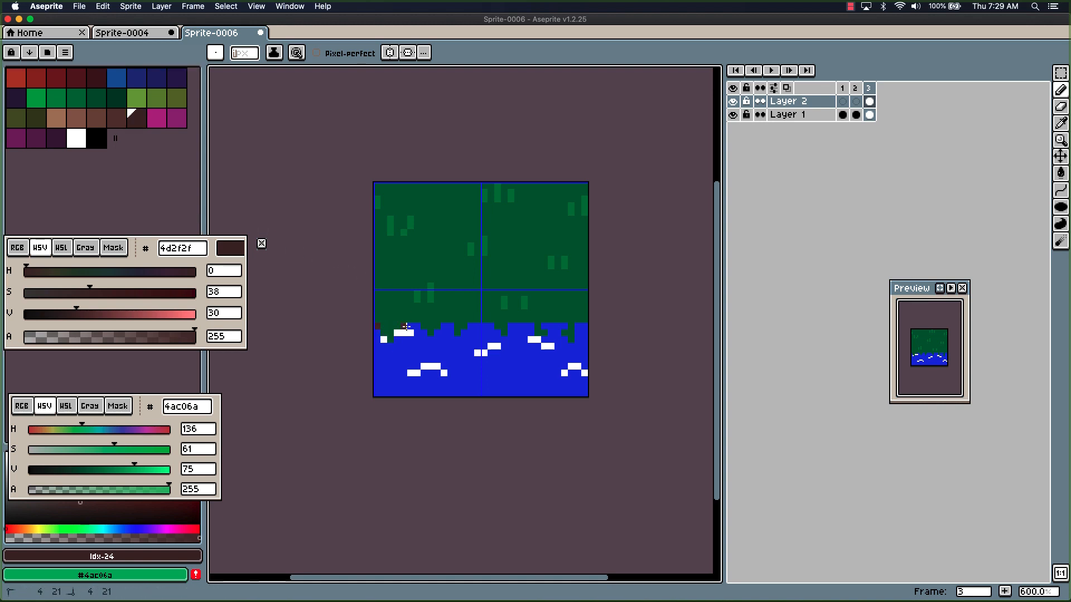
pyautogui.moveTo(414, 327)
pyautogui.mouseDown()
pyautogui.moveTo(494, 327)
pyautogui.moveTo(519, 345)
pyautogui.moveTo(508, 325)
pyautogui.moveTo(588, 335)
pyautogui.moveTo(385, 335)
pyautogui.mouseUp()
pyautogui.click(450, 335)
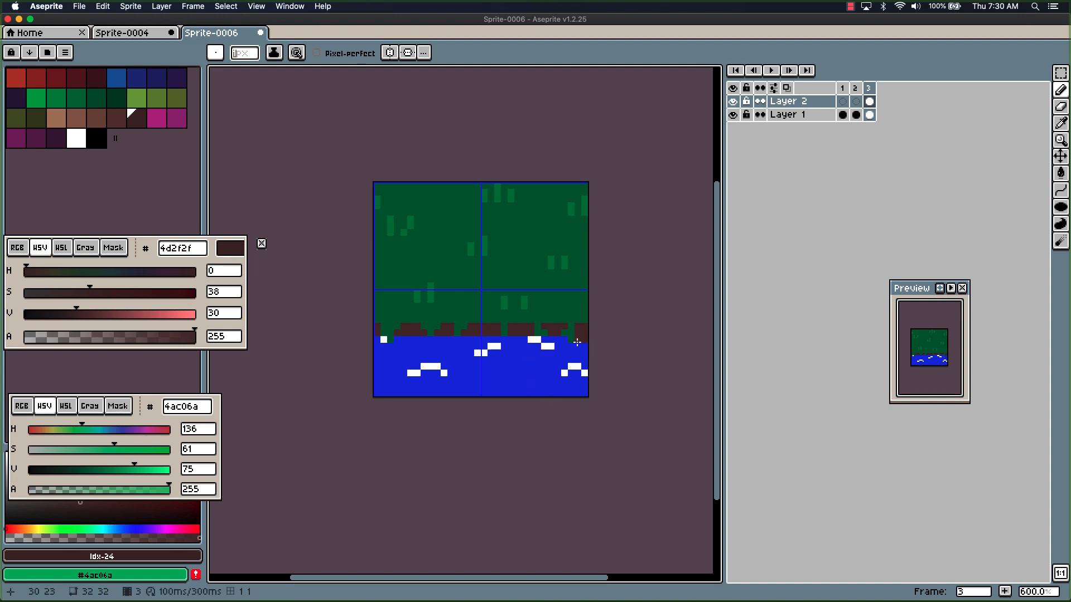
pyautogui.moveTo(564, 344)
pyautogui.mouseDown()
pyautogui.moveTo(547, 344)
pyautogui.moveTo(584, 347)
pyautogui.moveTo(481, 339)
pyautogui.mouseUp()
pyautogui.moveTo(396, 340)
pyautogui.mouseDown()
pyautogui.moveTo(377, 342)
pyautogui.moveTo(528, 348)
pyautogui.mouseUp()
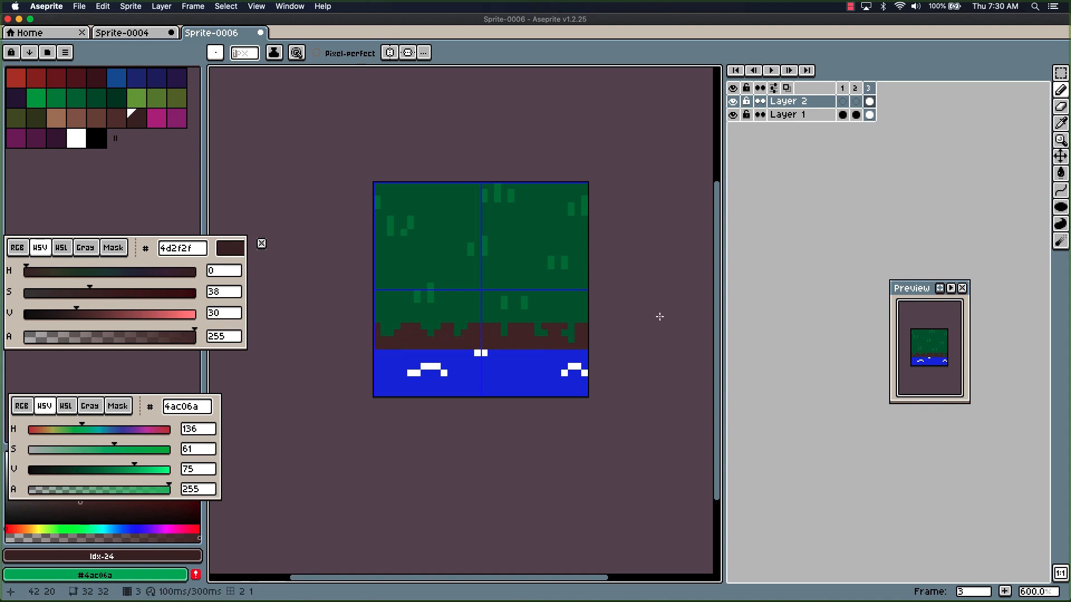
# Shift the Layer 2 artwork up 2 pixels and extend the brown soil band about 4 pixels farther down over the water.
pyautogui.press('super+a')
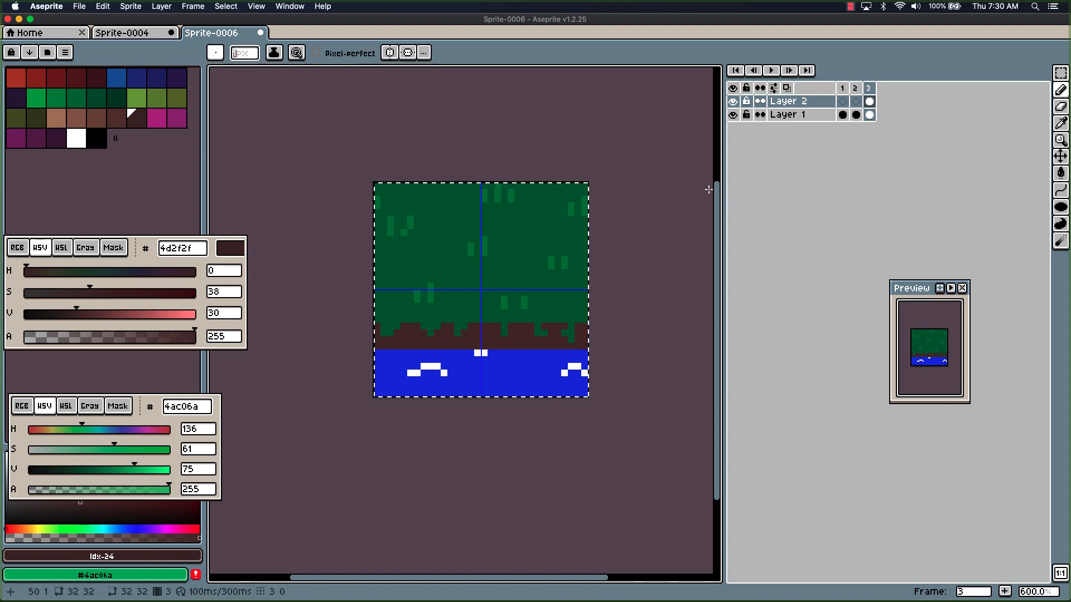
pyautogui.press('Up')
pyautogui.press('Up')
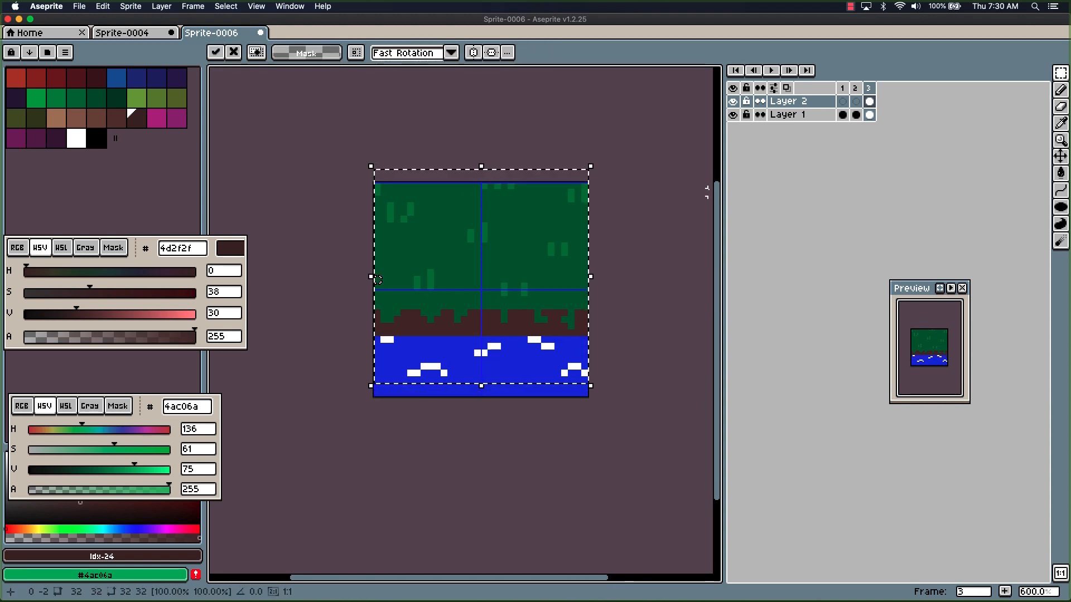
pyautogui.press('super+d')
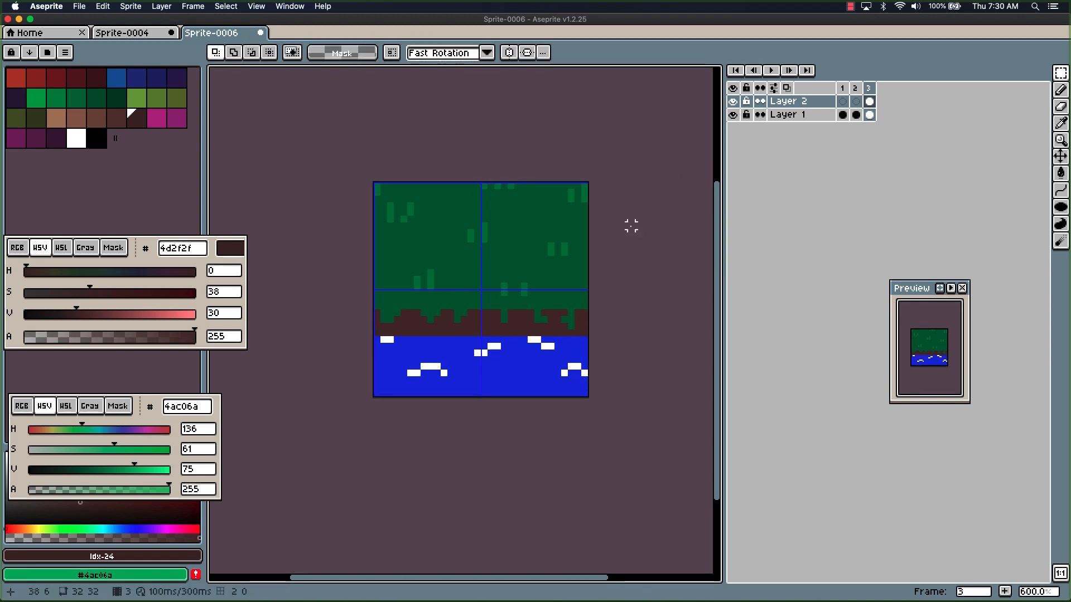
pyautogui.moveTo(554, 339)
pyautogui.mouseDown()
pyautogui.moveTo(377, 340)
pyautogui.moveTo(563, 349)
pyautogui.moveTo(391, 350)
pyautogui.moveTo(449, 361)
pyautogui.moveTo(605, 361)
pyautogui.mouseUp()
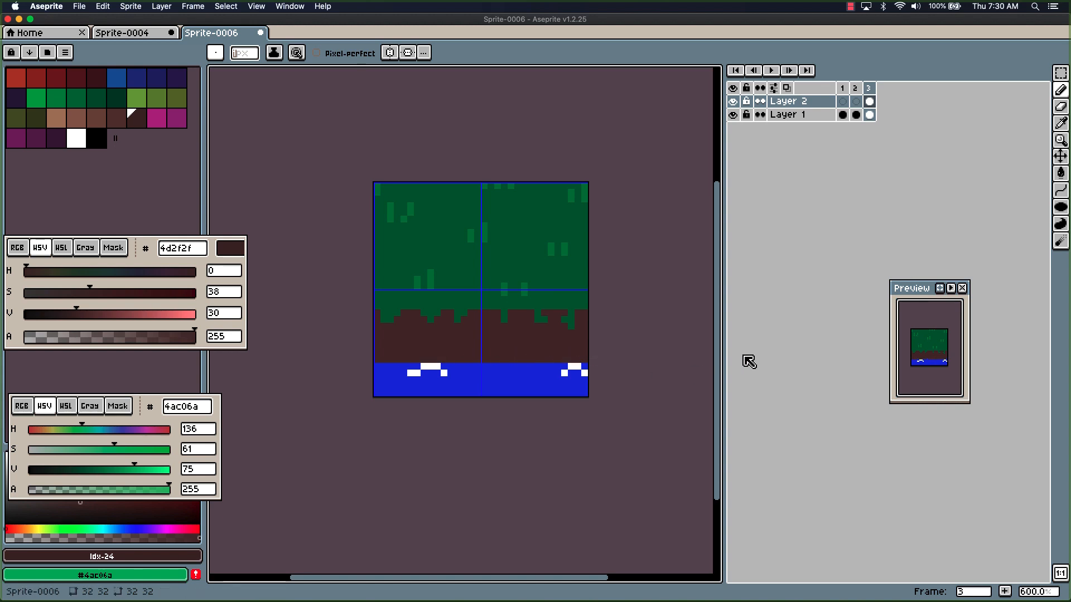
# Select all of Layer 2 in frame 3, move it up 3 pixels and deselect.
pyautogui.press('super+a')
pyautogui.hotkey('alt', 'Down')
pyautogui.hotkey('alt', 'Up')
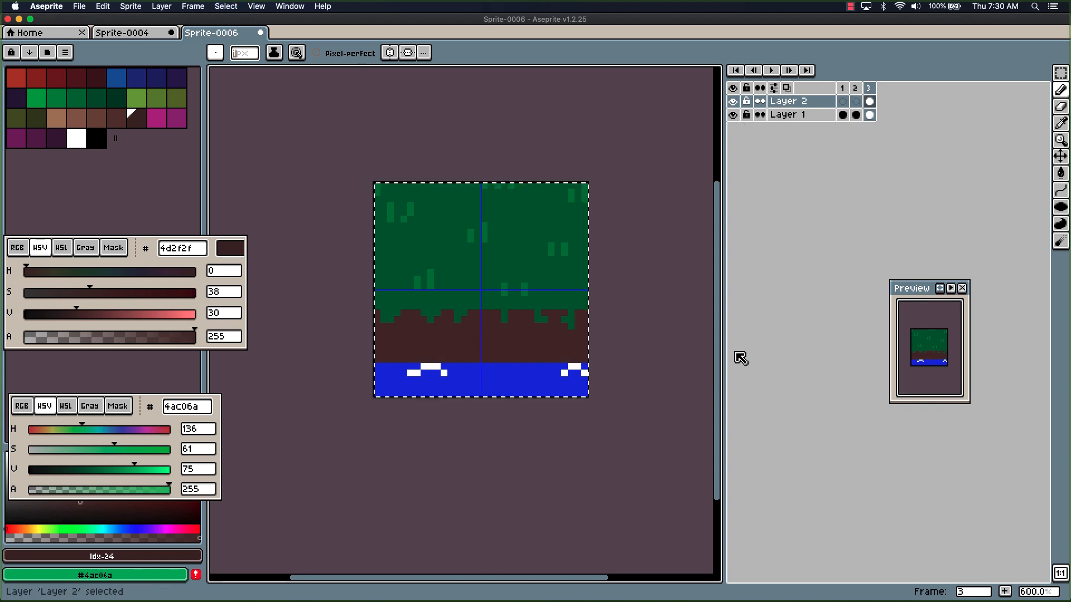
pyautogui.press('super+d')
pyautogui.press('super+a')
pyautogui.press('m')
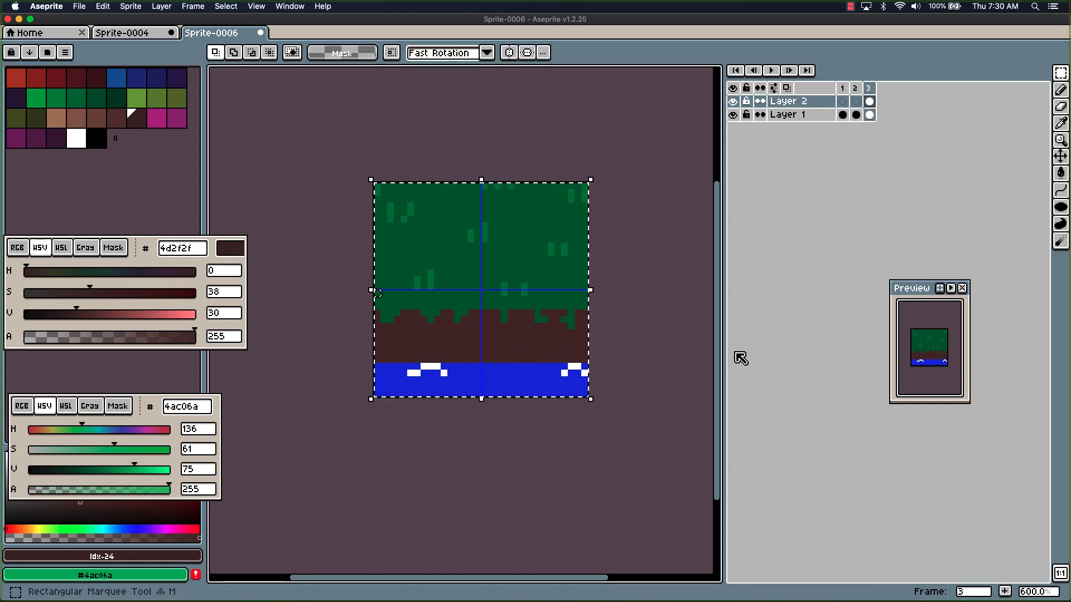
pyautogui.press('Up')
pyautogui.press('Up')
pyautogui.press('Up')
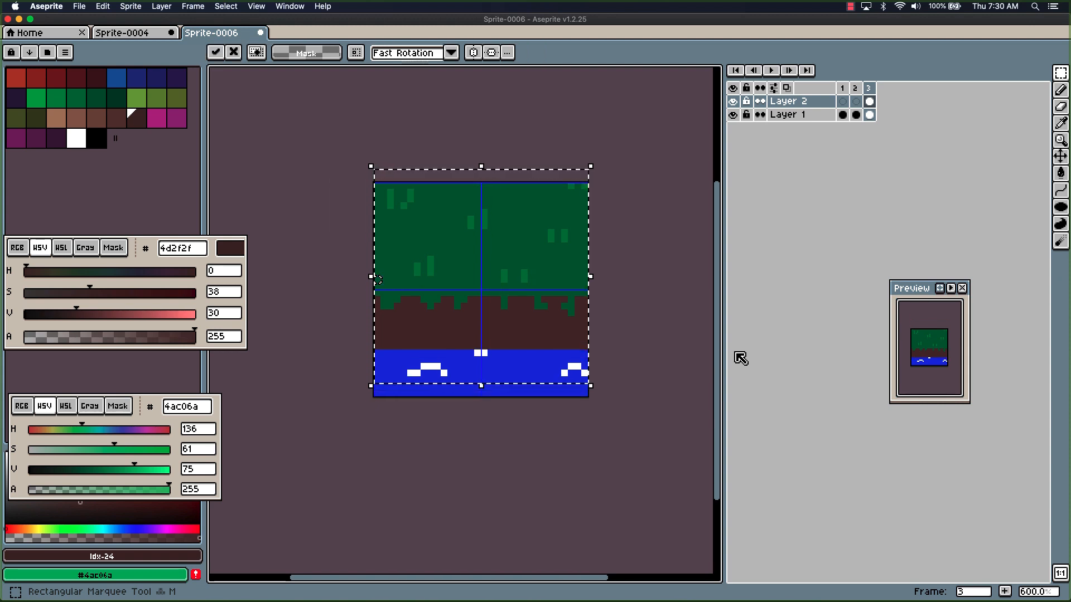
pyautogui.press('super+d')
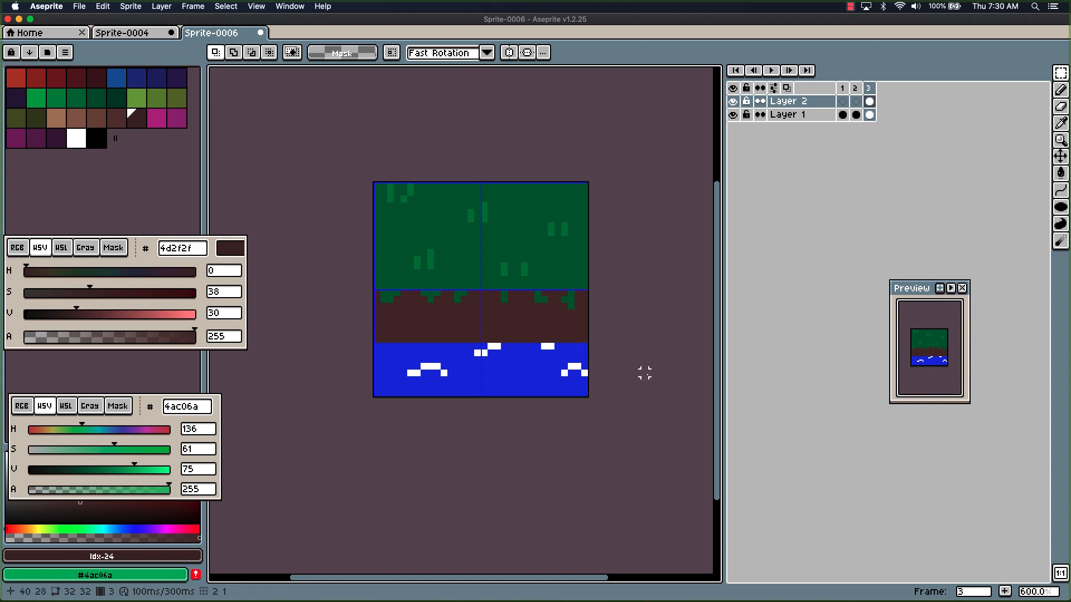
# Sample the water blue #002ae6, set its alpha to 130 and paint uneven translucent pixels along the base of the soil band.
pyautogui.press('i')
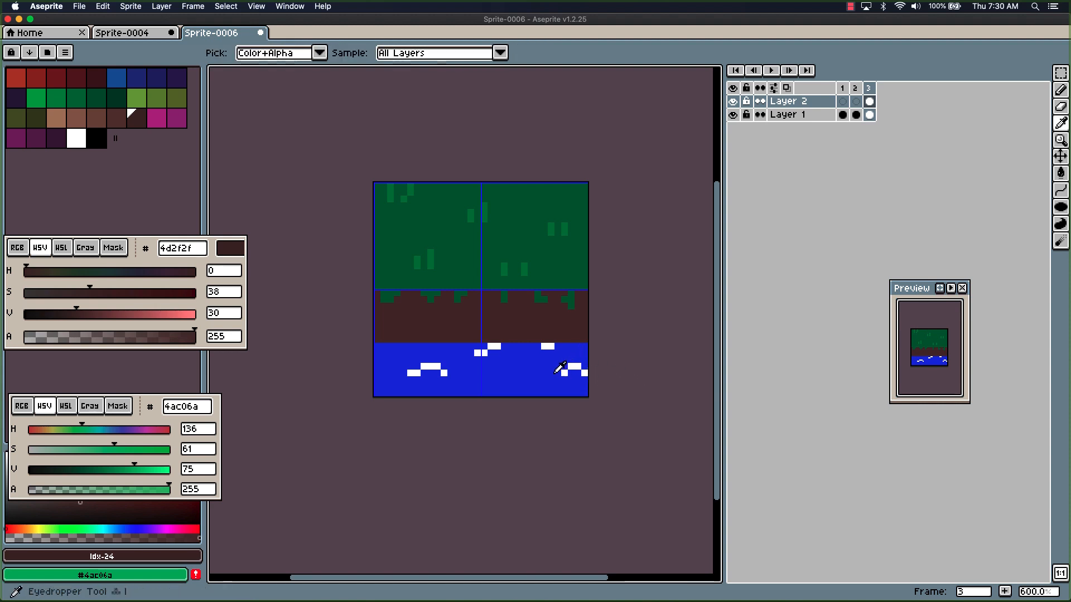
pyautogui.click(530, 366)
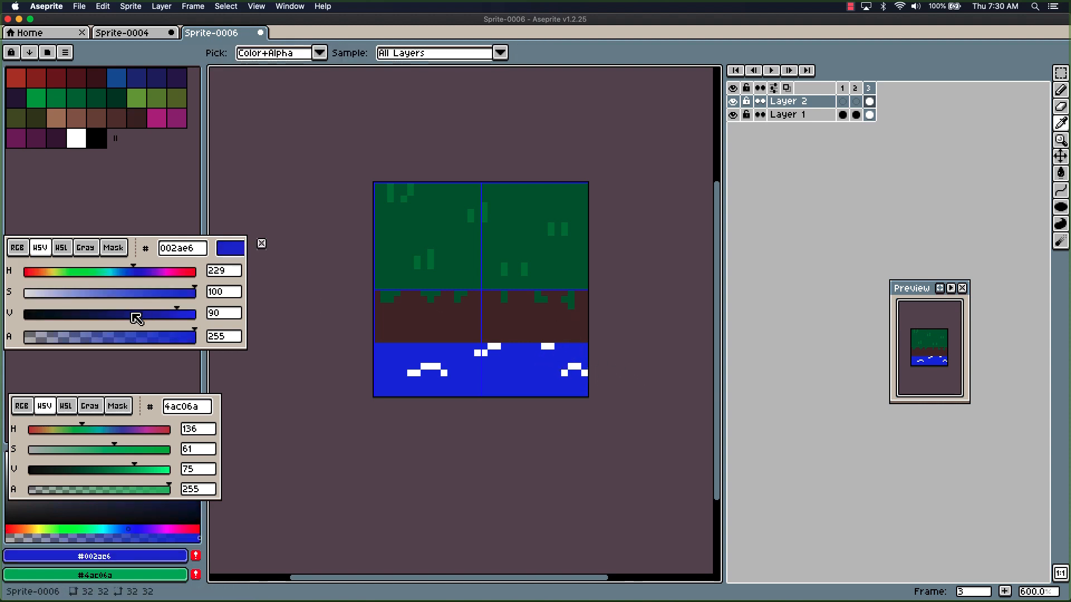
pyautogui.click(111, 337)
pyautogui.press('b')
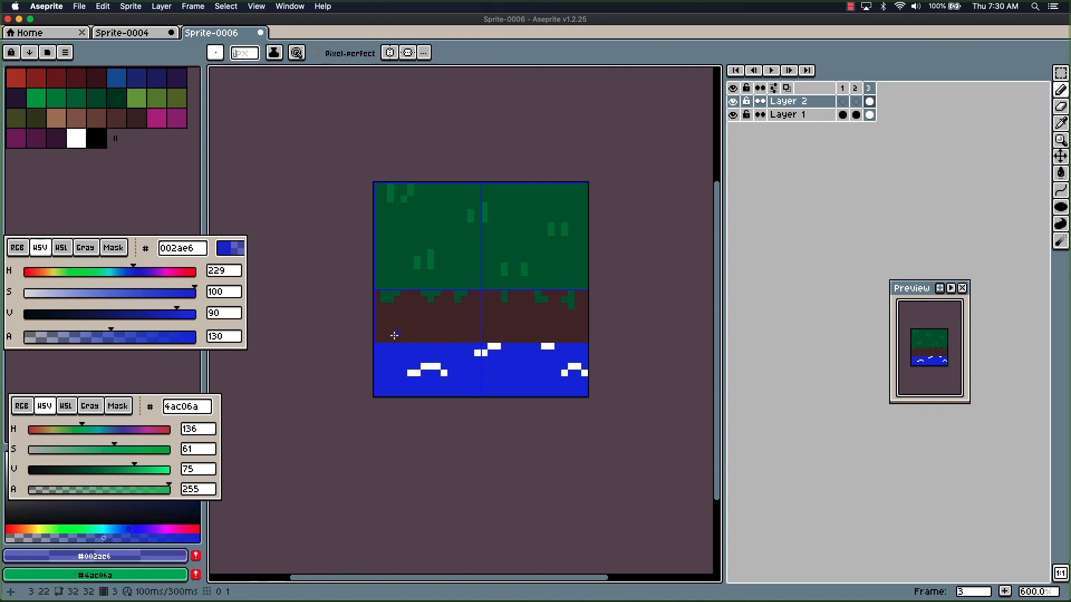
pyautogui.moveTo(380, 339); pyautogui.dragTo(457, 338)
pyautogui.moveTo(458, 333)
pyautogui.mouseDown()
pyautogui.moveTo(444, 335)
pyautogui.moveTo(491, 341)
pyautogui.mouseUp()
pyautogui.moveTo(533, 341); pyautogui.dragTo(567, 337)
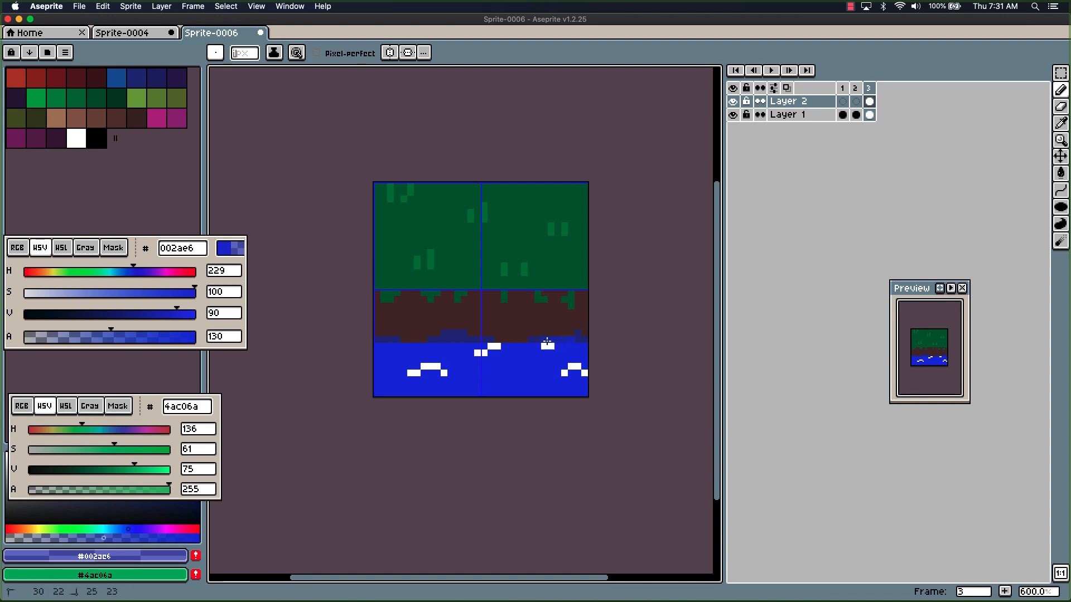
pyautogui.moveTo(493, 338); pyautogui.dragTo(479, 338)
pyautogui.moveTo(405, 342); pyautogui.dragTo(404, 341)
pyautogui.moveTo(404, 334)
pyautogui.mouseDown()
pyautogui.moveTo(382, 336)
pyautogui.moveTo(426, 333)
pyautogui.mouseUp()
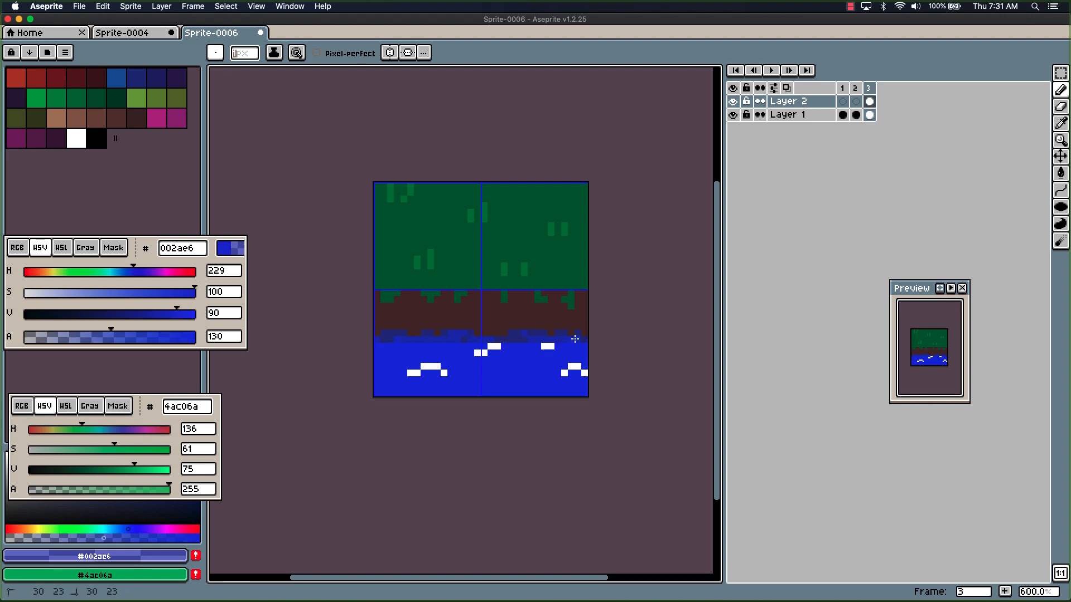
pyautogui.click(456, 327)
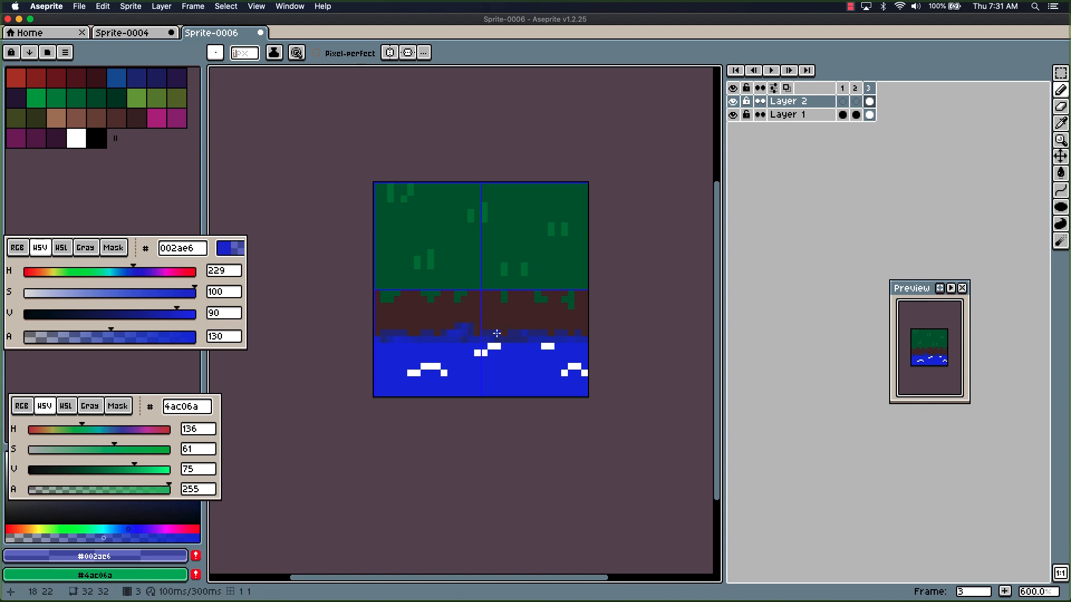
pyautogui.moveTo(511, 328); pyautogui.dragTo(549, 328)
pyautogui.click(564, 326)
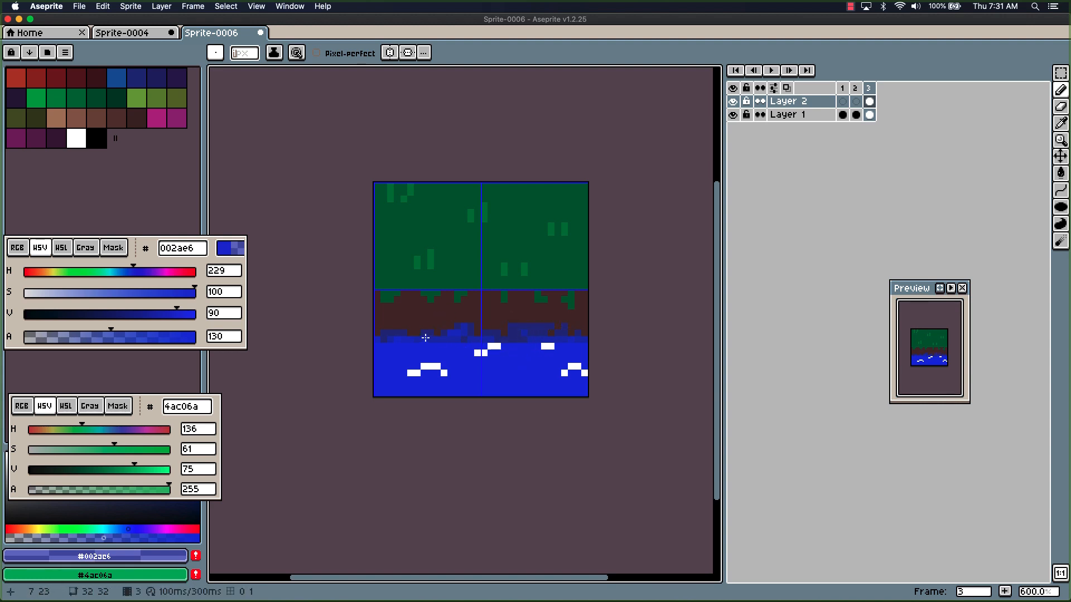
pyautogui.moveTo(395, 328); pyautogui.dragTo(403, 328)
pyautogui.click(408, 331)
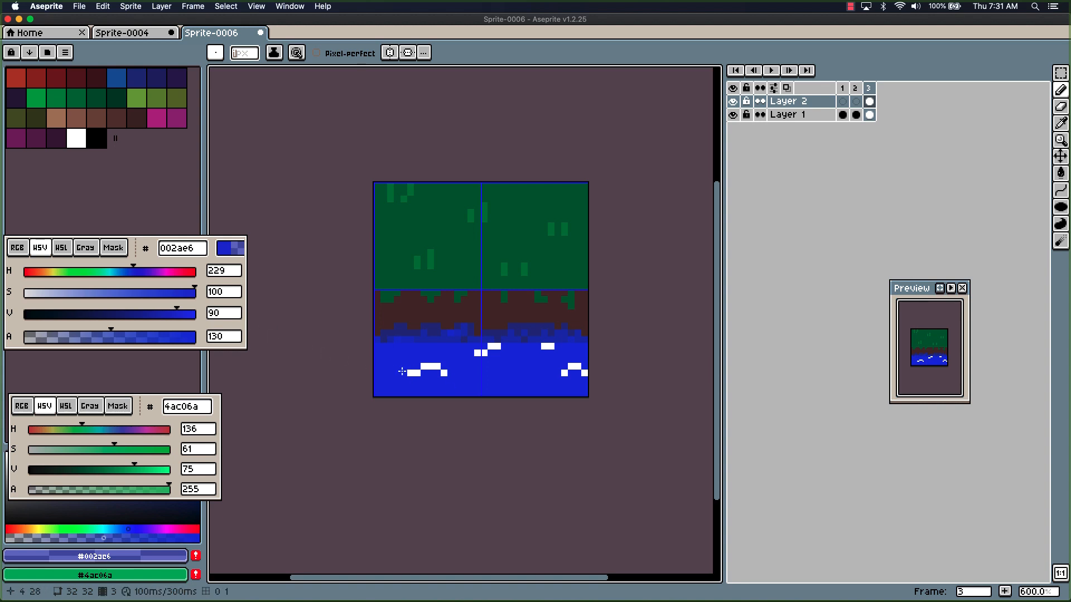
# Paint a broken foam line along the waterline in white #ffffff with alpha 139, undoing the excess and adding a small raised splash.
pyautogui.click(76, 138)
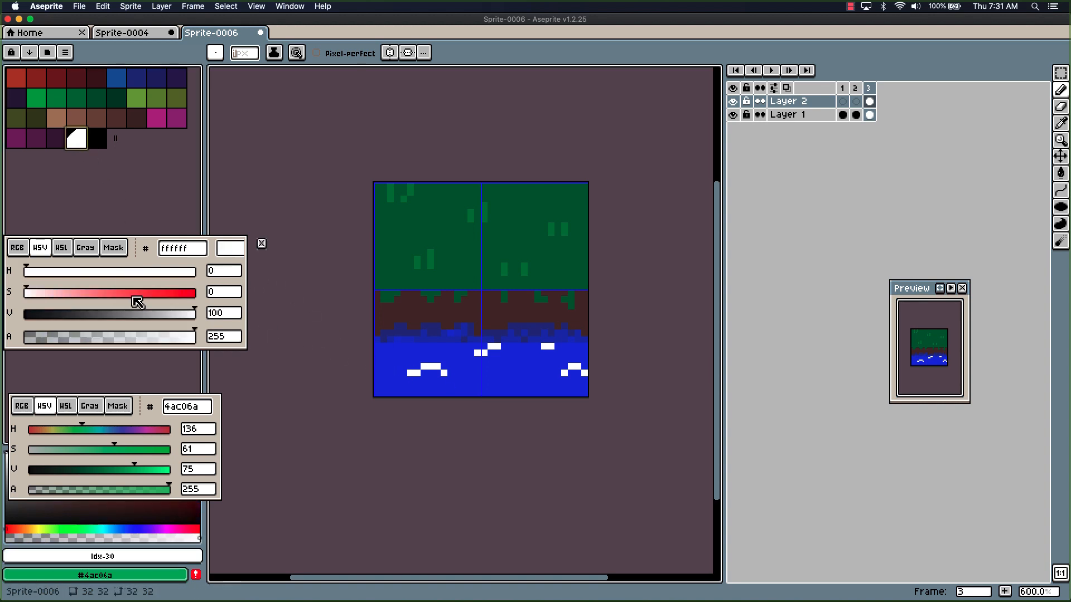
pyautogui.click(119, 337)
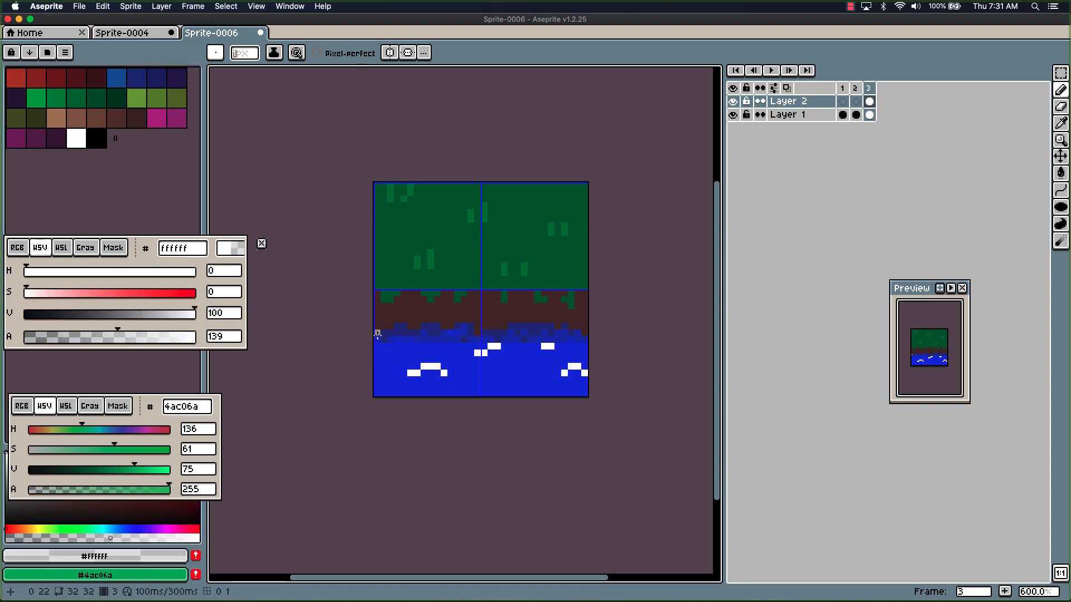
pyautogui.moveTo(381, 326); pyautogui.dragTo(477, 332)
pyautogui.moveTo(495, 334)
pyautogui.mouseDown()
pyautogui.moveTo(537, 326)
pyautogui.moveTo(582, 334)
pyautogui.mouseUp()
pyautogui.click(551, 326)
pyautogui.click(571, 326)
pyautogui.moveTo(377, 331); pyautogui.dragTo(444, 326)
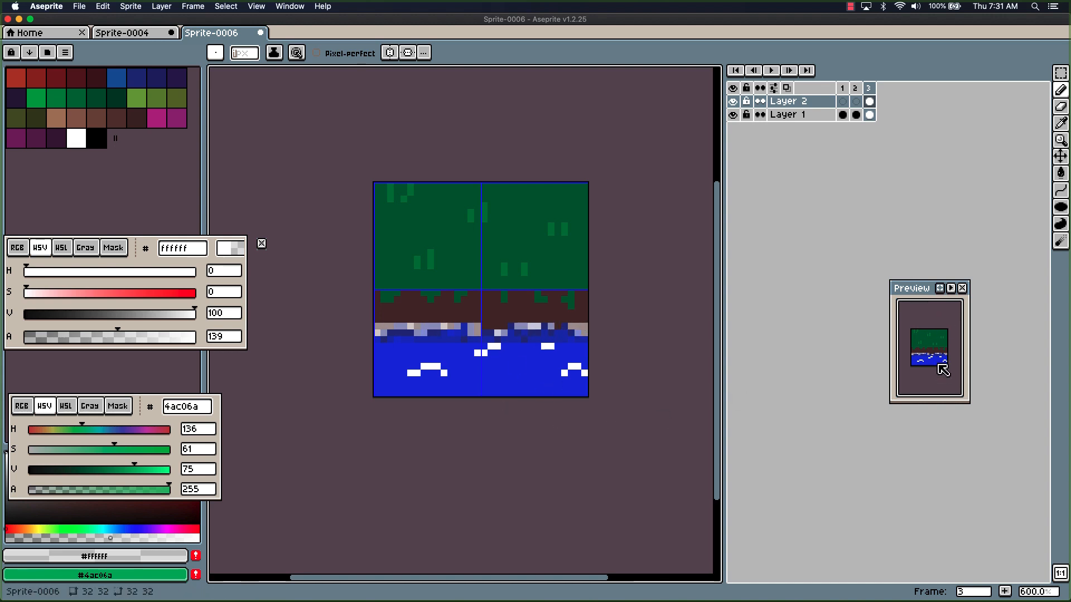
pyautogui.press('super+z')
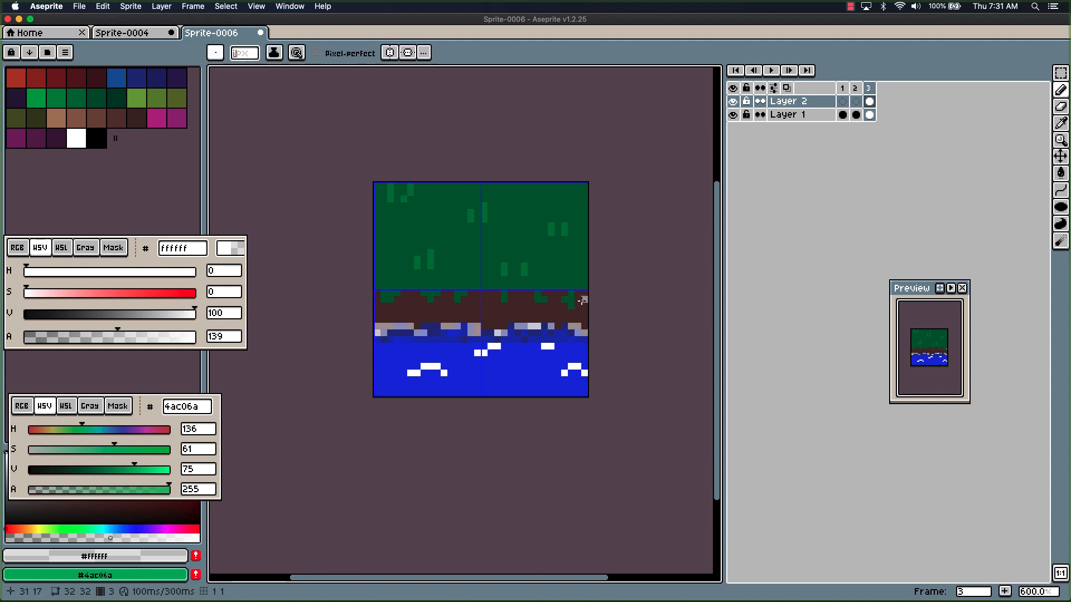
pyautogui.moveTo(531, 321); pyautogui.dragTo(519, 320)
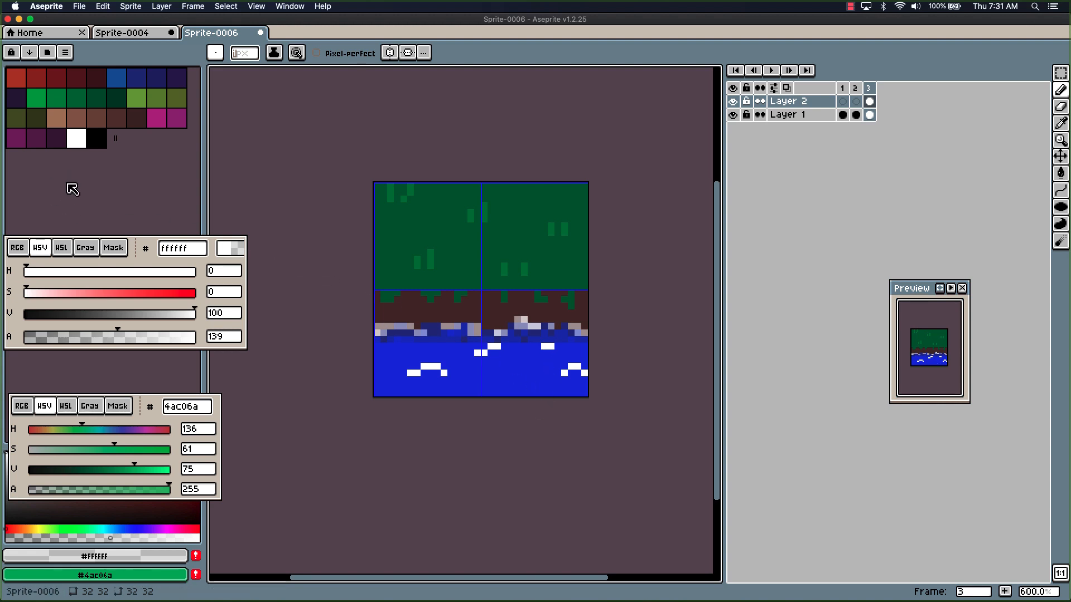
# Draw thin vertical streaks down the soil band in the lighter brown #66433e.
pyautogui.click(118, 119)
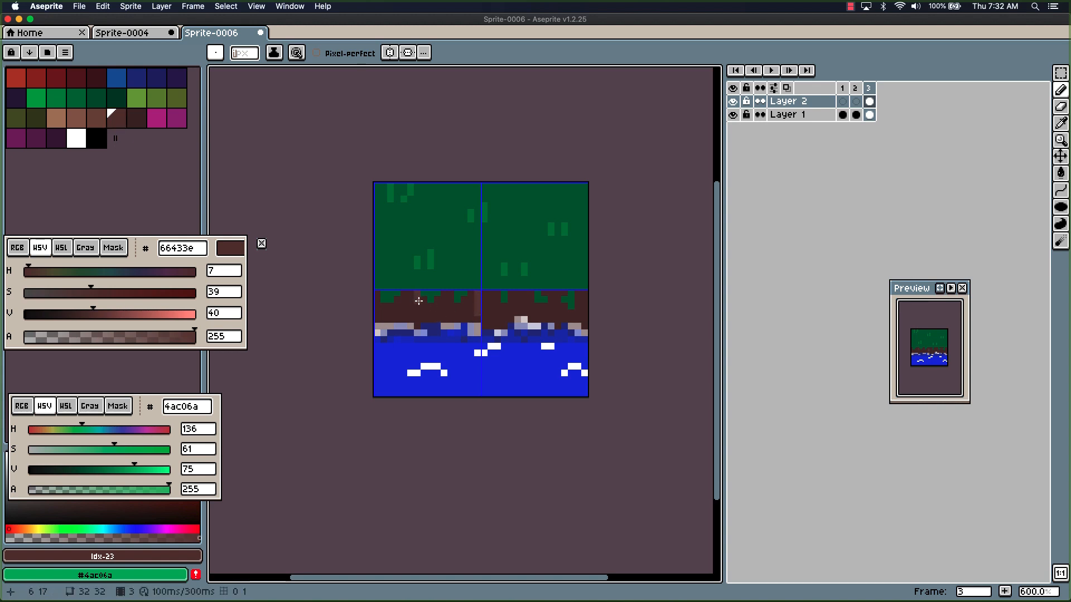
pyautogui.moveTo(416, 294); pyautogui.dragTo(420, 322)
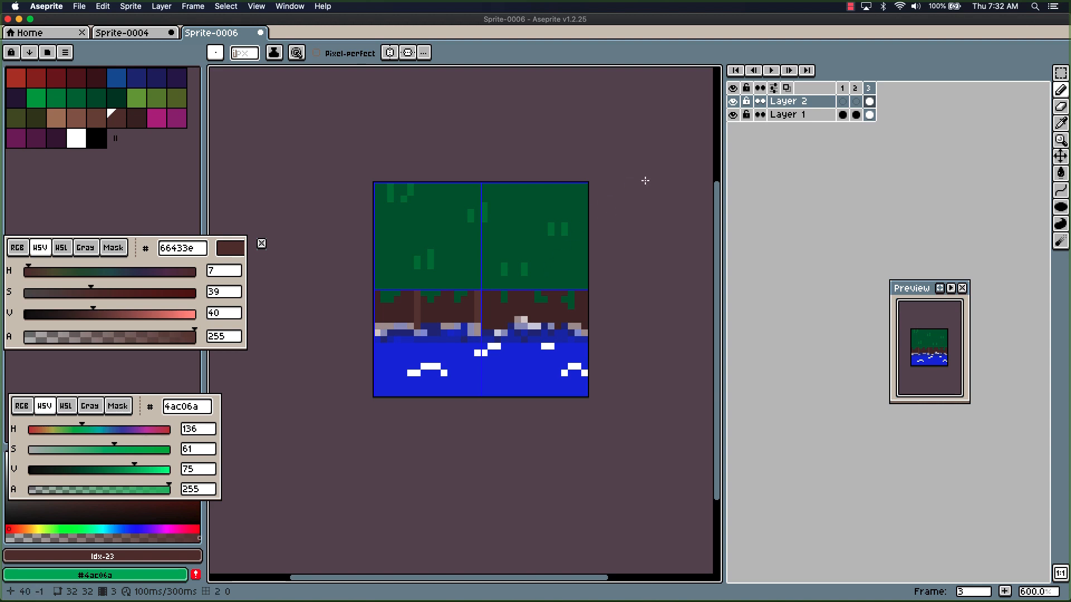
# On a new layer, sketch a branching brown line across the upper-right grass and widen the leftmost light streak in the soil band.
pyautogui.press('shift')
pyautogui.hotkey('shift', 'n')
pyautogui.moveTo(586, 187); pyautogui.dragTo(531, 254)
pyautogui.moveTo(537, 225)
pyautogui.mouseDown()
pyautogui.moveTo(530, 266)
pyautogui.moveTo(570, 246)
pyautogui.mouseUp()
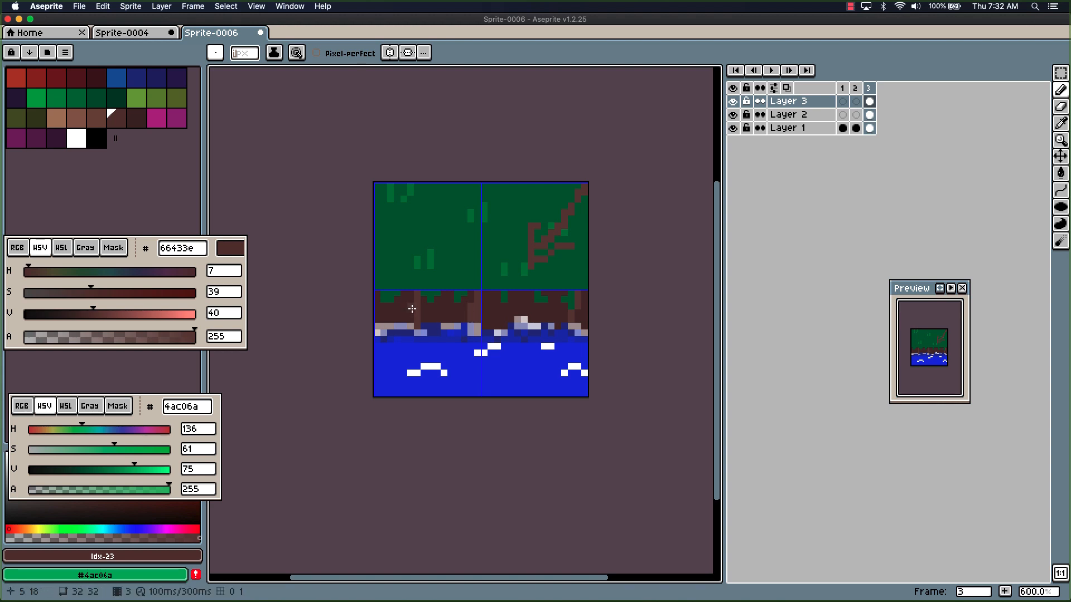
pyautogui.moveTo(413, 299); pyautogui.dragTo(413, 309)
# Mix the darker brown #3d1111 and paint shadow pixels beneath the grass edge plus dark vertical streaks down the soil band.
pyautogui.click(136, 128)
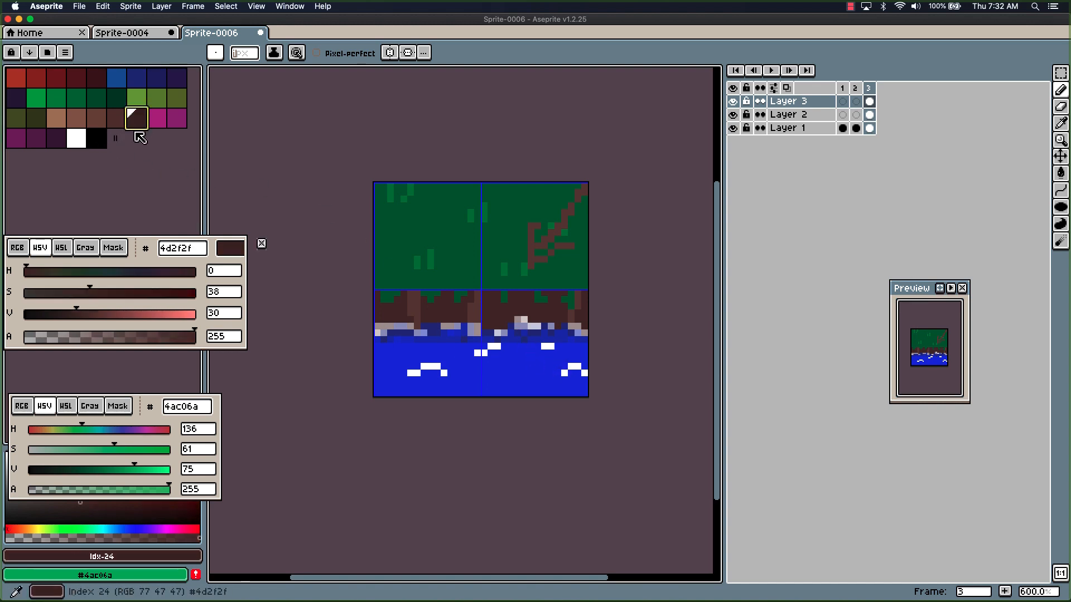
pyautogui.moveTo(79, 314); pyautogui.dragTo(70, 315)
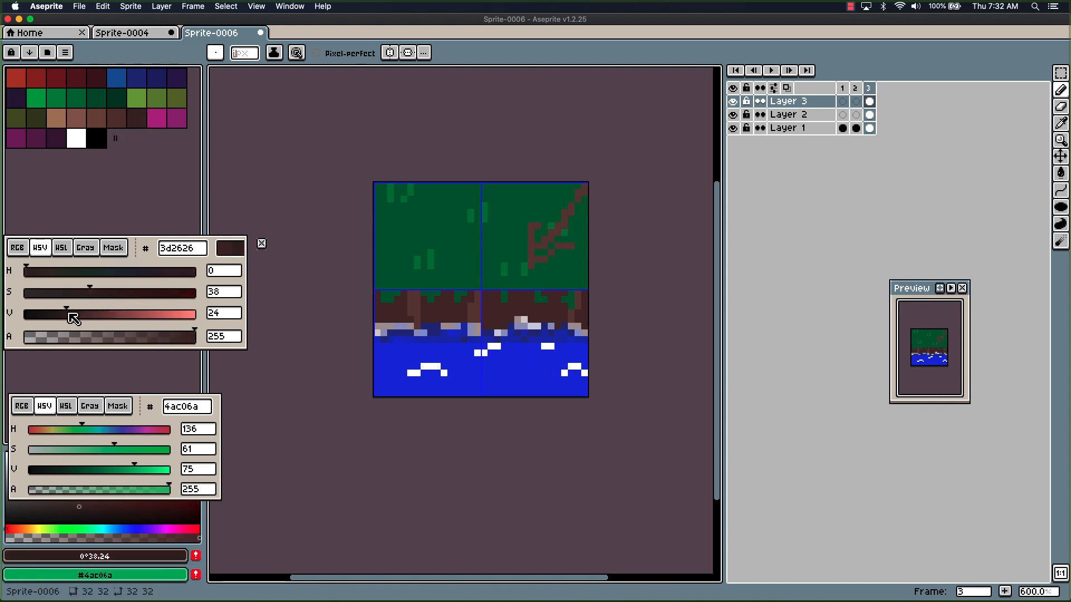
pyautogui.moveTo(125, 293); pyautogui.dragTo(148, 293)
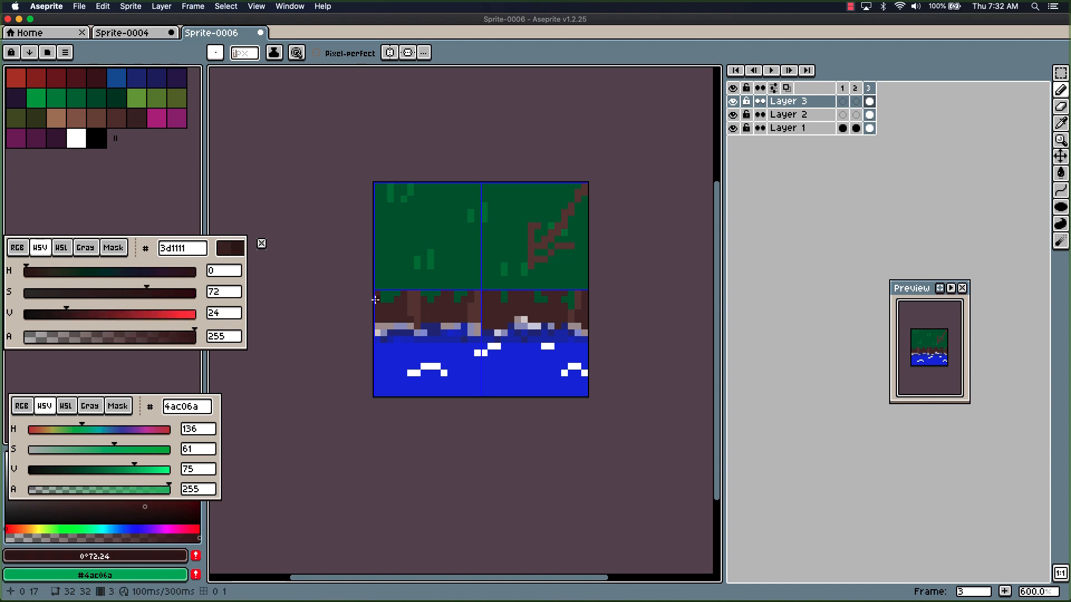
pyautogui.click(565, 294)
pyautogui.moveTo(548, 293); pyautogui.dragTo(445, 293)
pyautogui.click(464, 293)
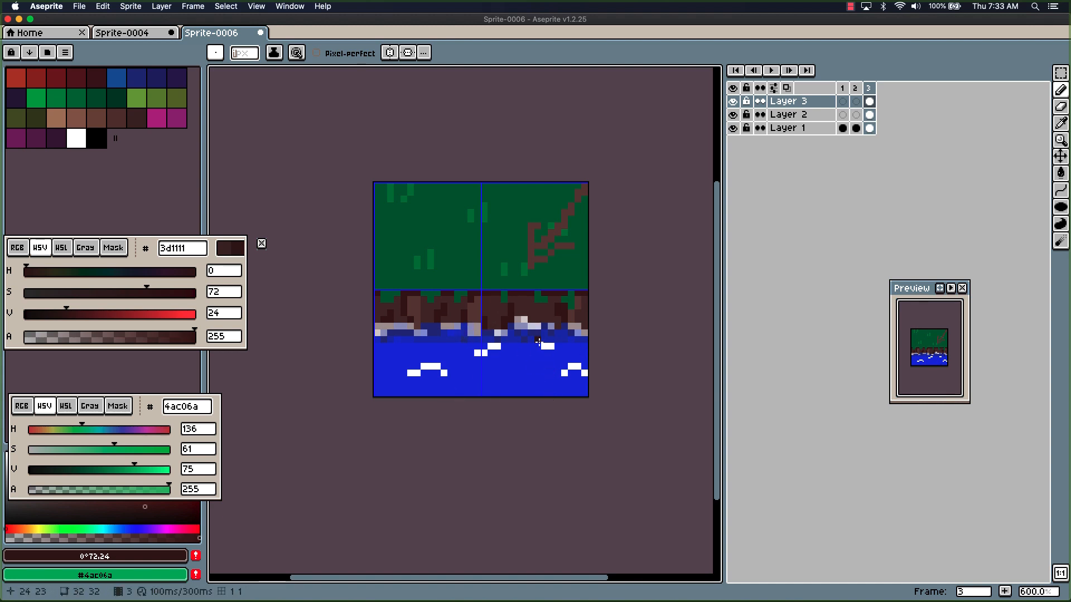
# Examine the shaded soil bank and foam edge of the tile at reduced zoom.
pyautogui.scroll(-1, 538, 341)
pyautogui.scroll(1, 502, 307)
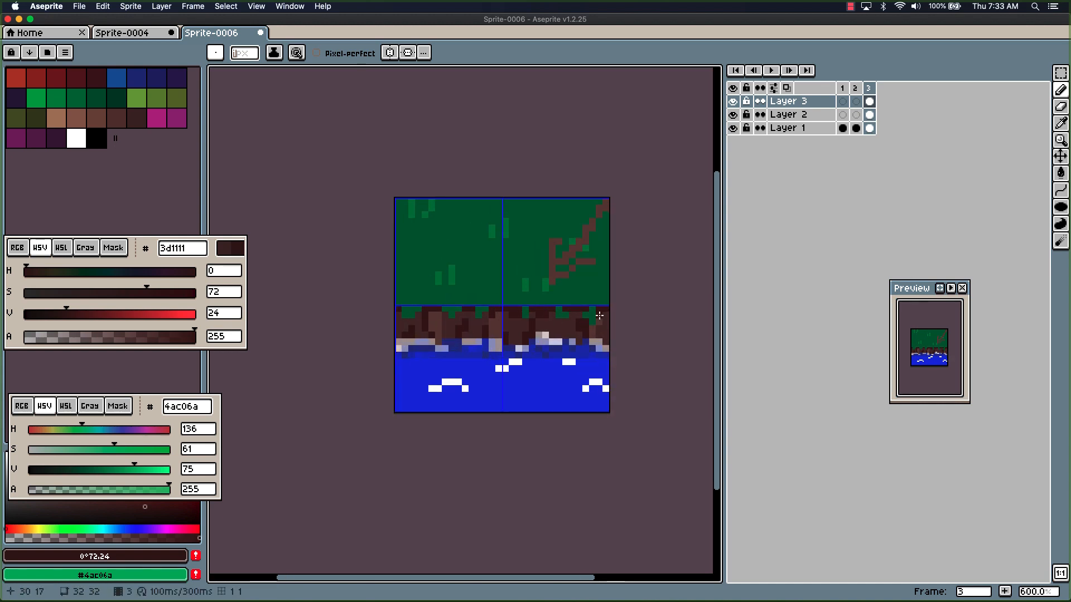
pyautogui.scroll(-4, 505, 421)
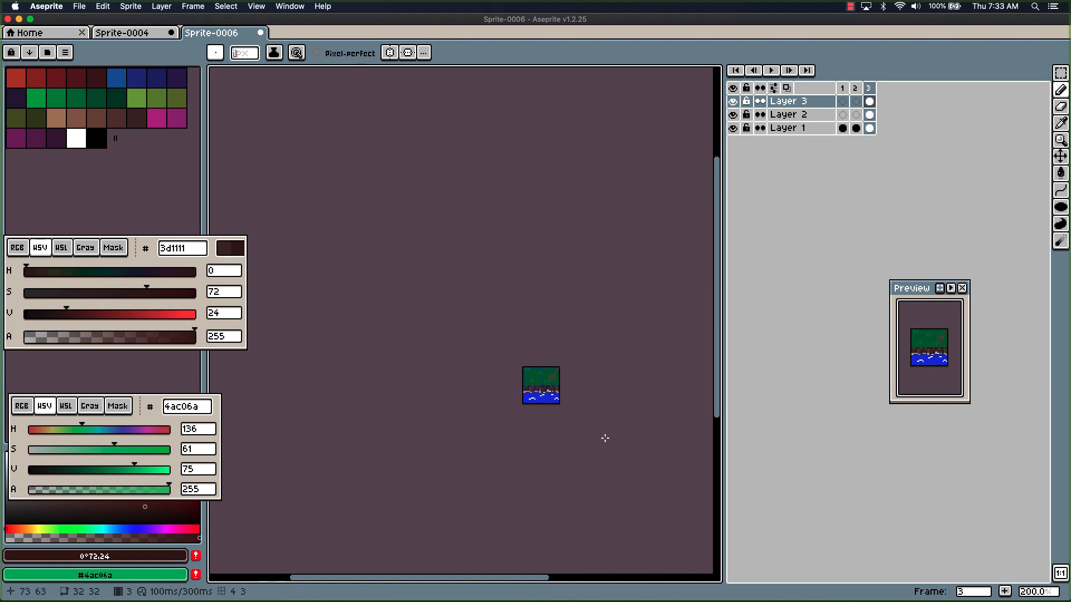
pyautogui.scroll(-1, 631, 462)
pyautogui.moveTo(590, 439); pyautogui.dragTo(501, 371)
pyautogui.scroll(1, 501, 371)
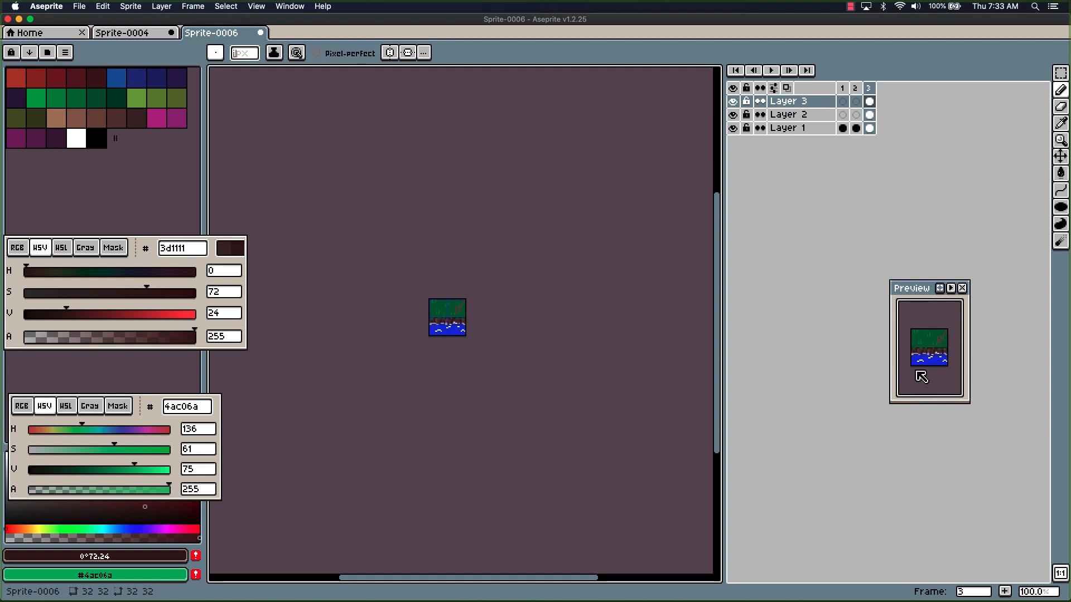
pyautogui.scroll(2, 459, 335)
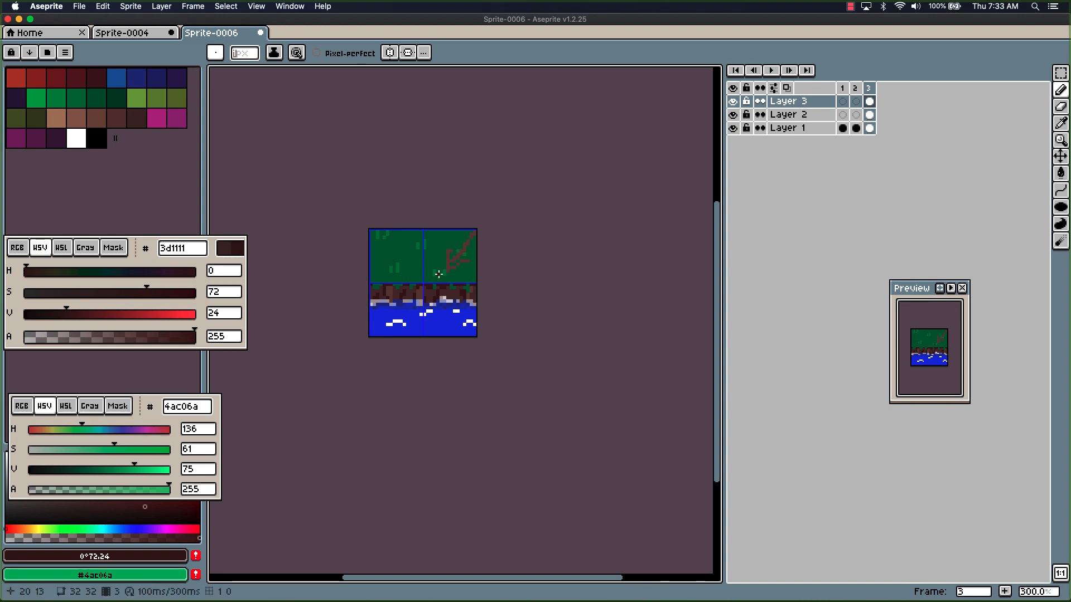
# Erase the sketched brown branch from the grass on Layer 3 and merge that layer down into Layer 2.
pyautogui.press('e')
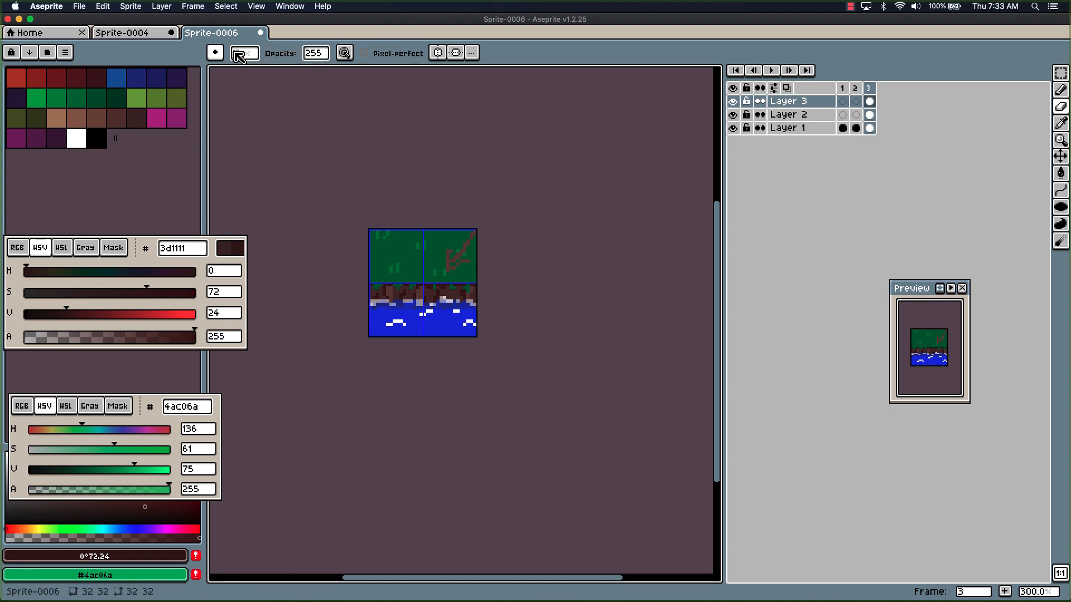
pyautogui.moveTo(471, 234)
pyautogui.mouseDown()
pyautogui.moveTo(454, 240)
pyautogui.moveTo(450, 272)
pyautogui.mouseUp()
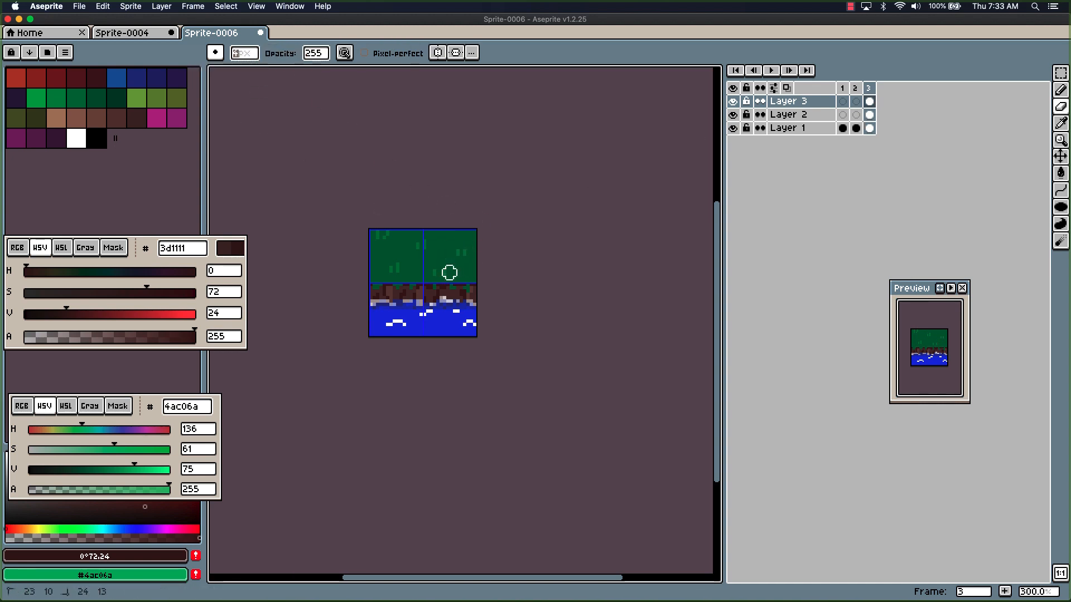
pyautogui.rightClick(818, 105)
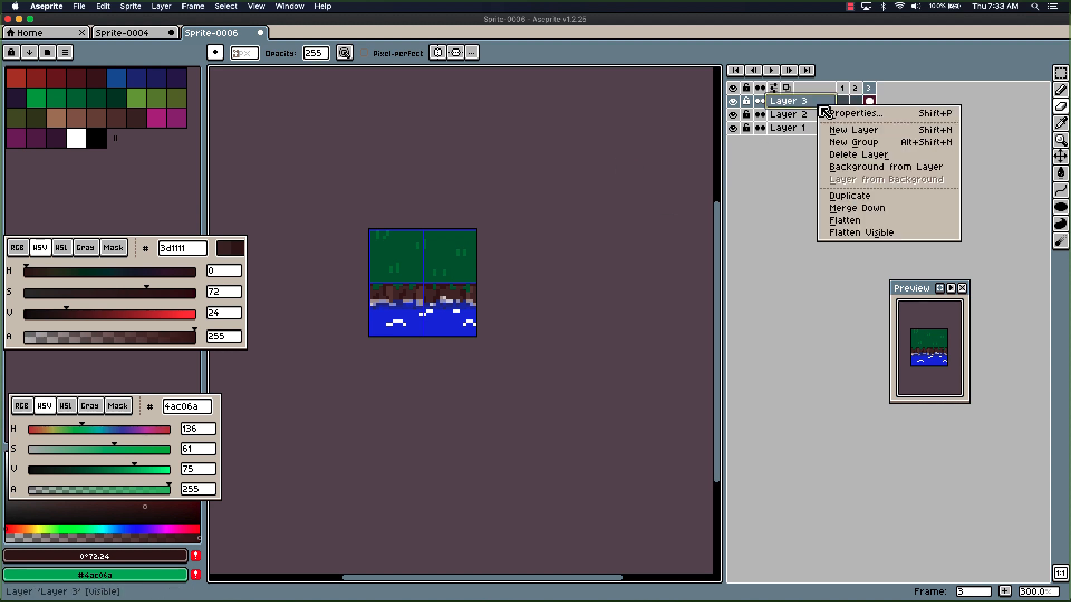
pyautogui.click(869, 211)
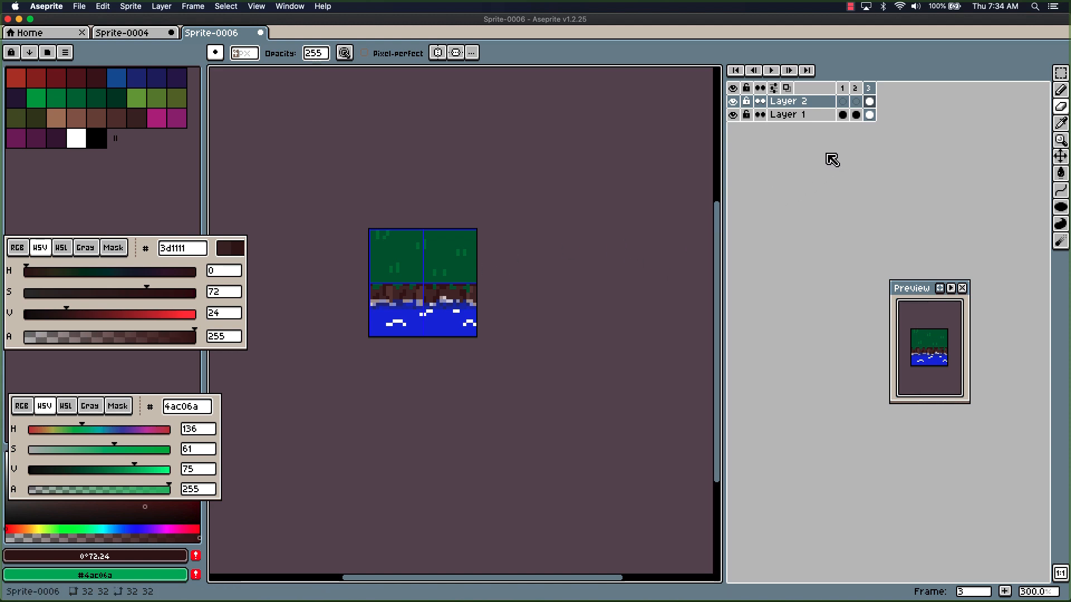
# Move the Aseprite window aside, switch to Tilesetter and inspect the border tile with water above grass.
pyautogui.moveTo(360, 20); pyautogui.dragTo(480, 20)
pyautogui.moveTo(89, 23); pyautogui.dragTo(64, 23)
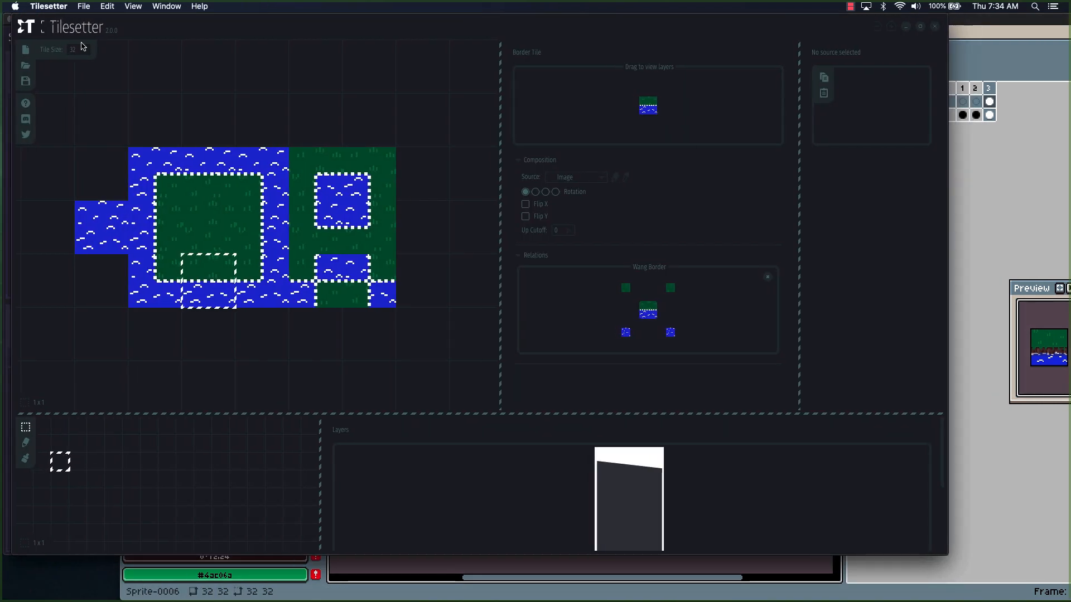
pyautogui.click(196, 185)
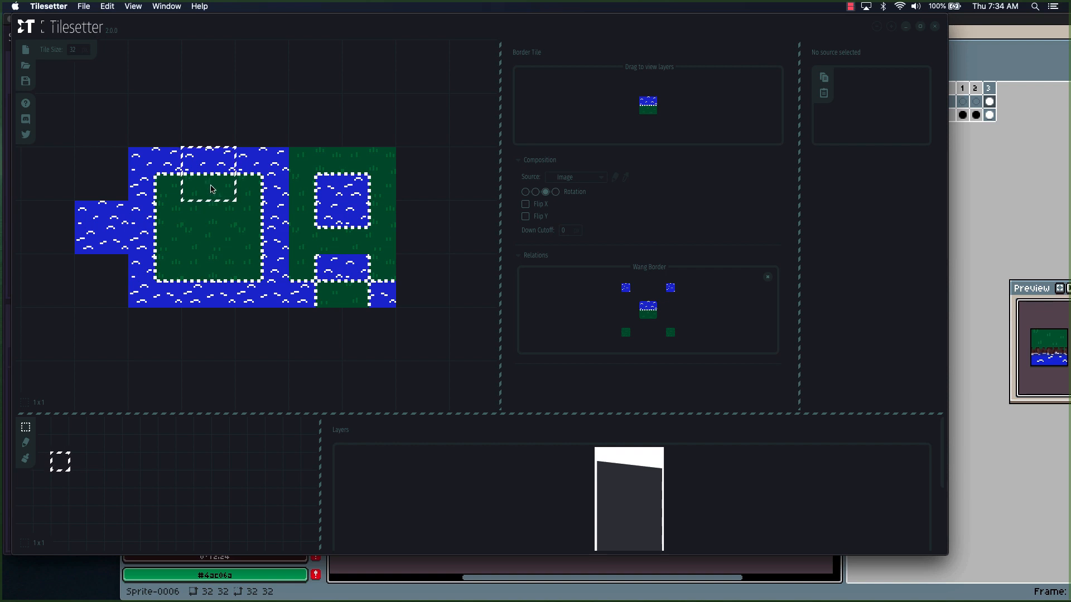
# Switch back to Aseprite and add a new frame copied from the water tile in frame 2.
pyautogui.click(998, 179)
pyautogui.click(975, 114)
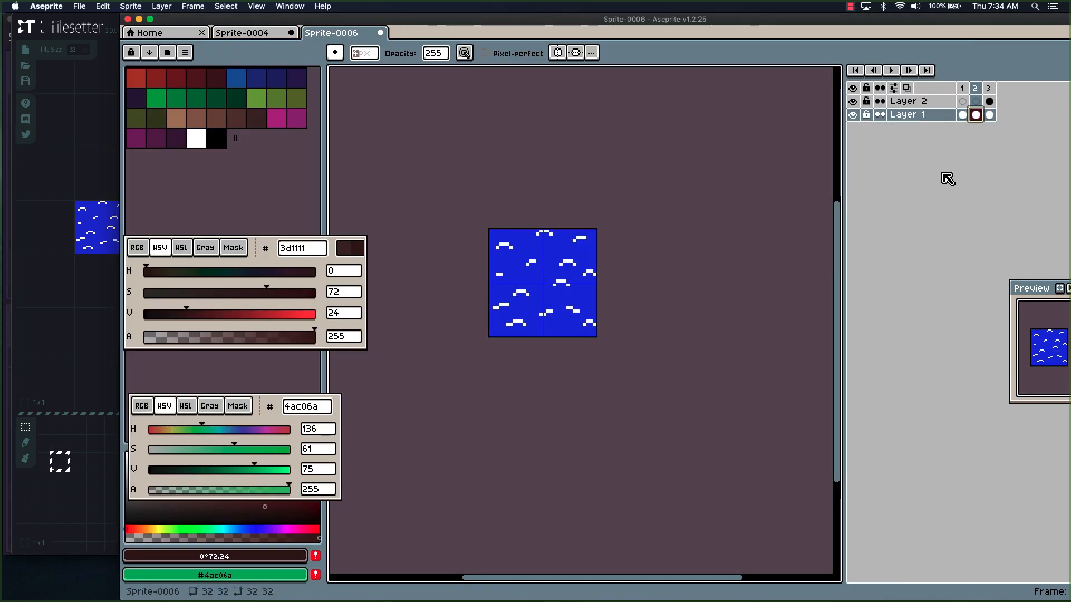
pyautogui.hotkey('alt', 'n')
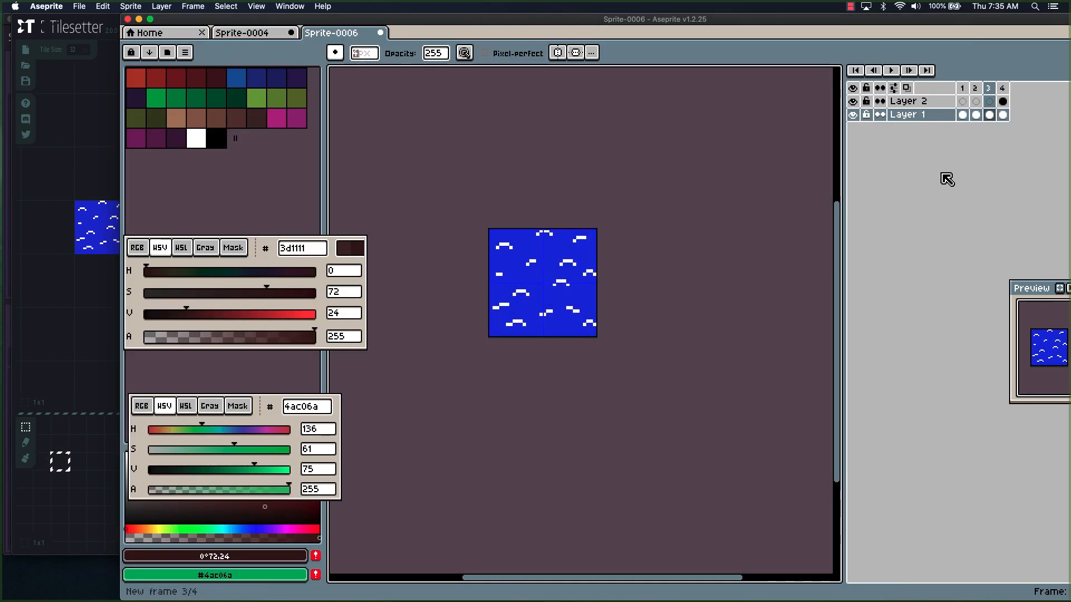
# Copy the whole grass tile from frame 1, paste it into Layer 2 of frame 3 and move it down 9 pixels.
pyautogui.click(962, 115)
pyautogui.press('super+a')
pyautogui.press('super+c')
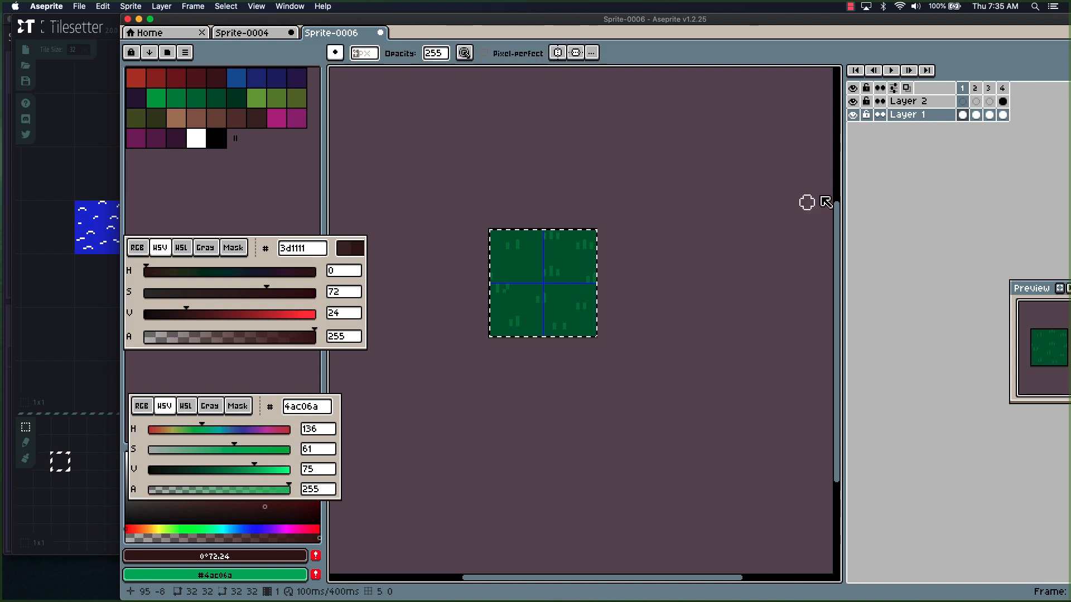
pyautogui.click(989, 114)
pyautogui.press('super+v')
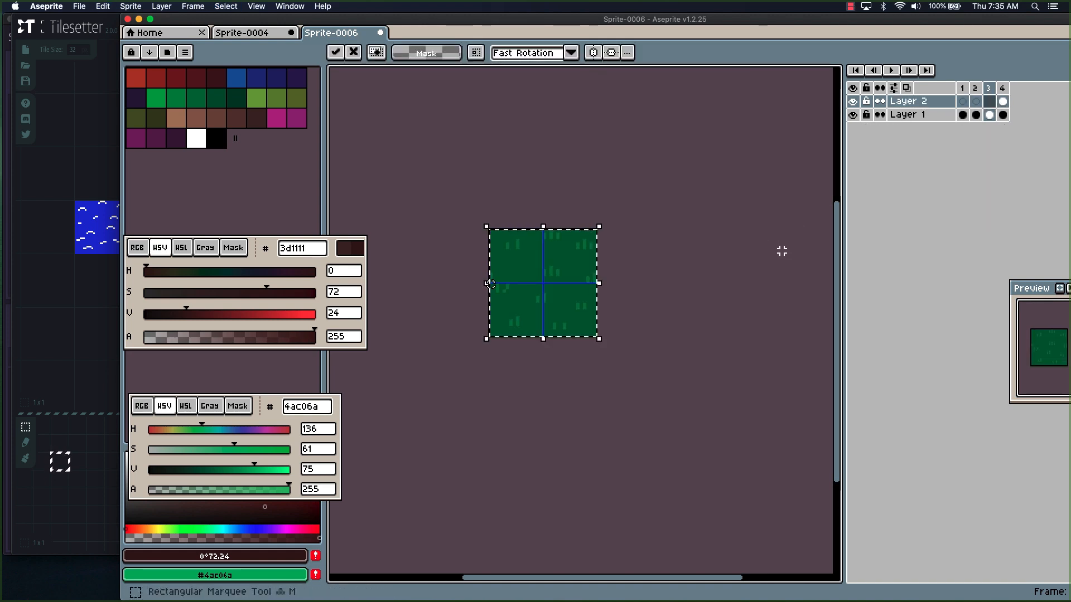
pyautogui.moveTo(490, 283); pyautogui.dragTo(489, 314)
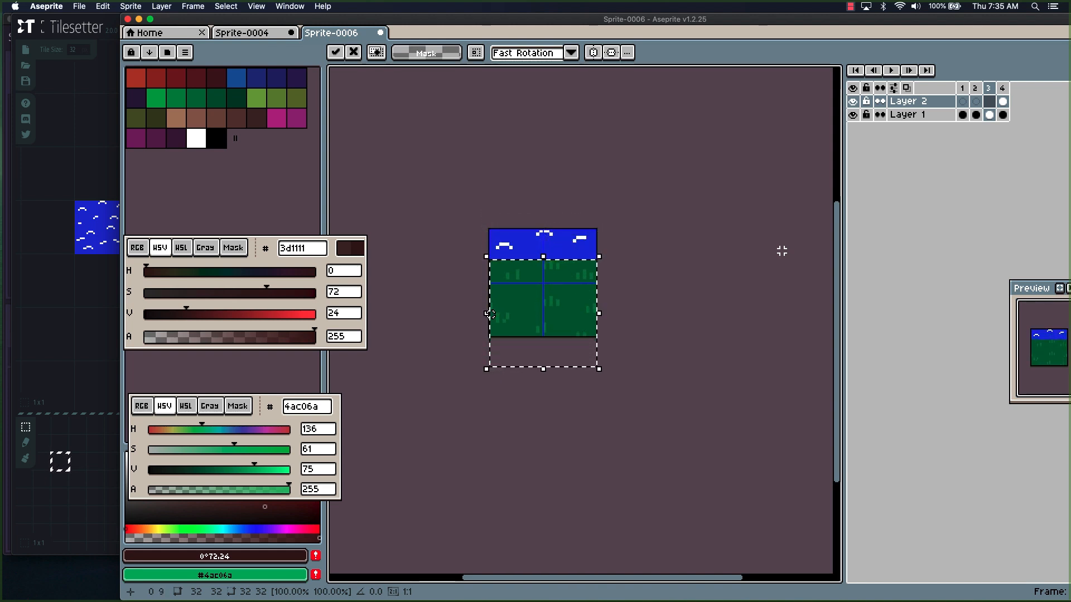
pyautogui.click(781, 250)
# Sample the base grass green #186637 and paint uneven tufts rising into the water along the grass's upper edge.
pyautogui.scroll(2, 509, 281)
pyautogui.moveTo(511, 279); pyautogui.dragTo(615, 343)
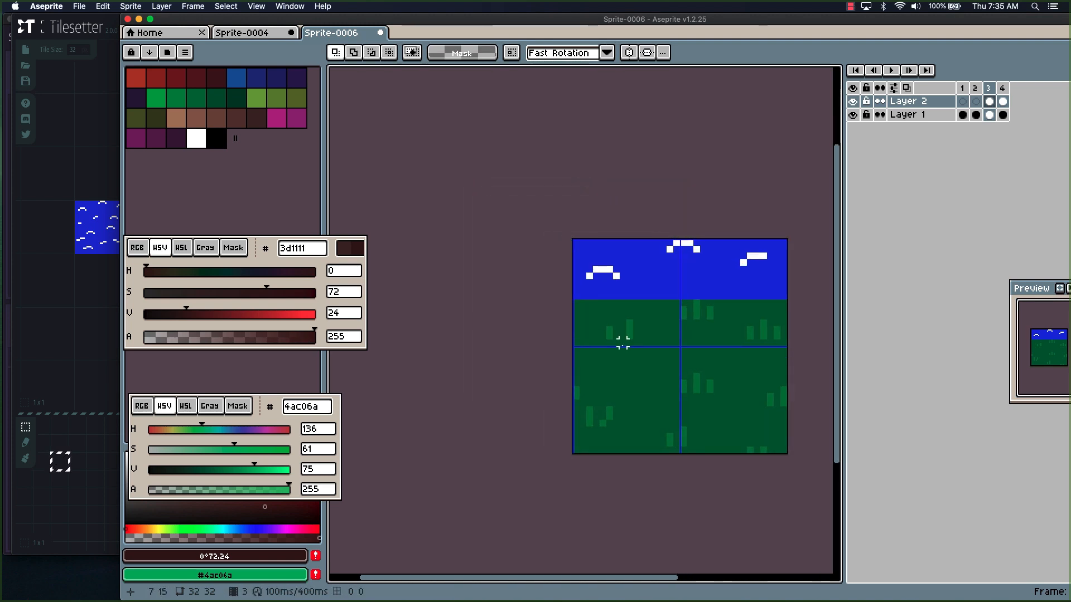
pyautogui.press('i')
pyautogui.click(600, 307)
pyautogui.press('b')
pyautogui.click(597, 292)
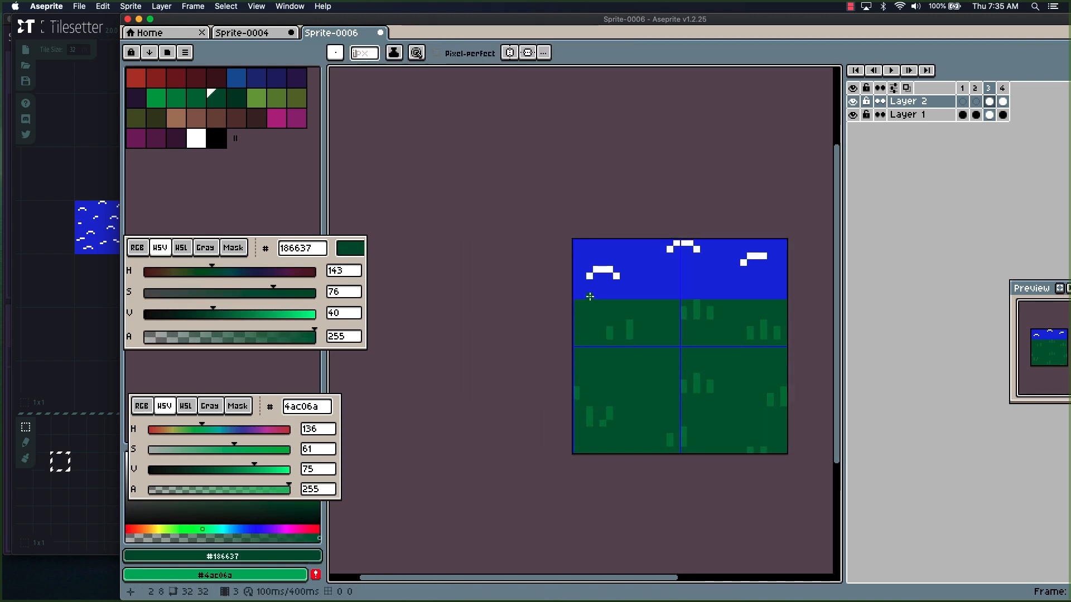
pyautogui.moveTo(597, 292); pyautogui.dragTo(607, 291)
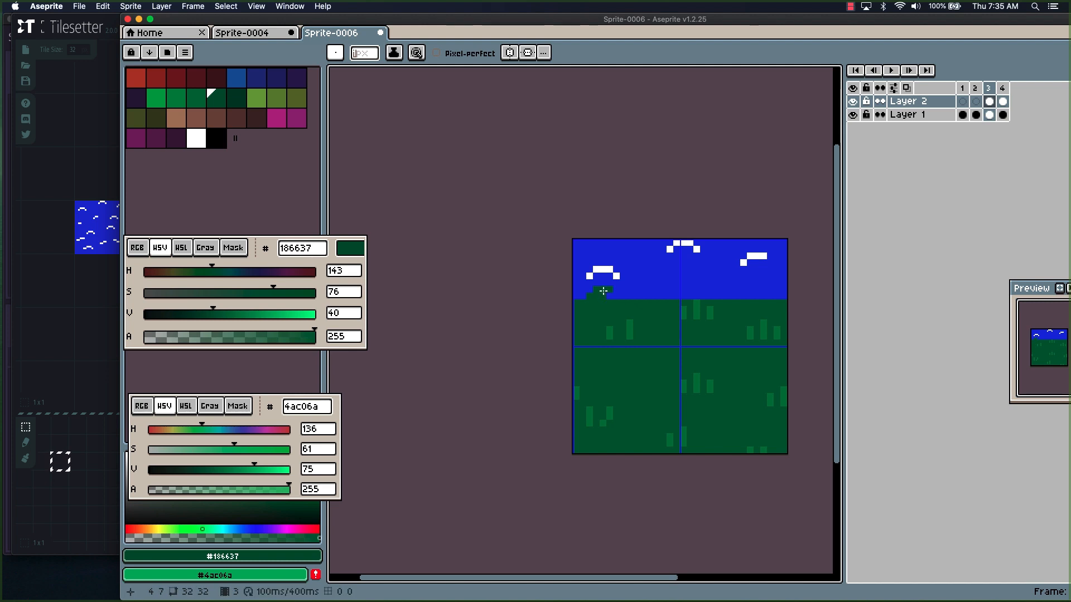
pyautogui.moveTo(668, 303)
pyautogui.mouseDown()
pyautogui.moveTo(648, 298)
pyautogui.moveTo(657, 291)
pyautogui.moveTo(650, 280)
pyautogui.mouseUp()
pyautogui.moveTo(748, 298); pyautogui.dragTo(735, 297)
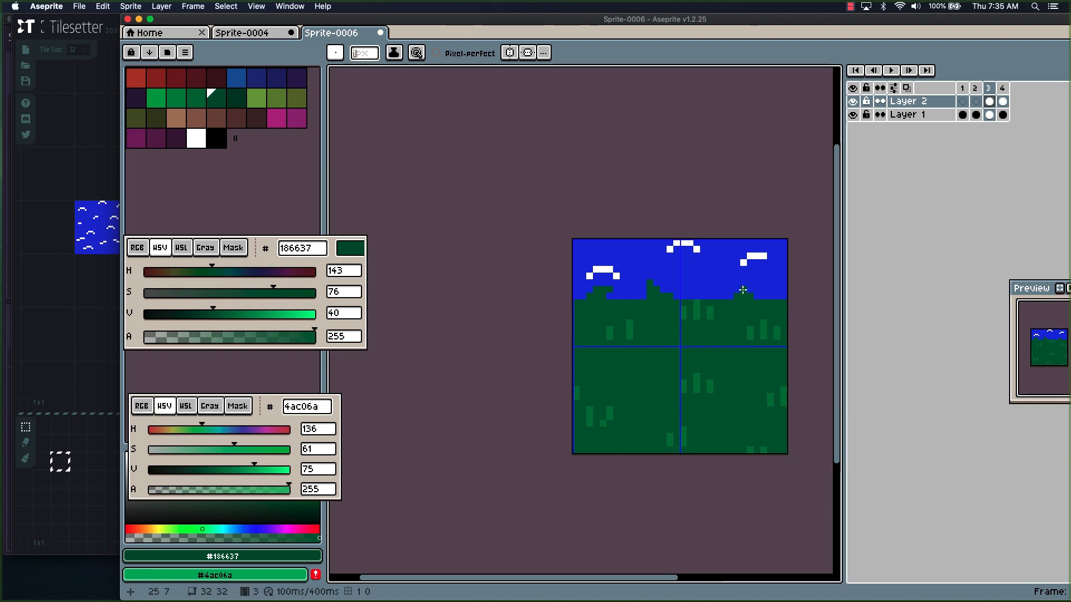
pyautogui.click(743, 290)
pyautogui.click(774, 298)
pyautogui.moveTo(708, 296); pyautogui.dragTo(707, 288)
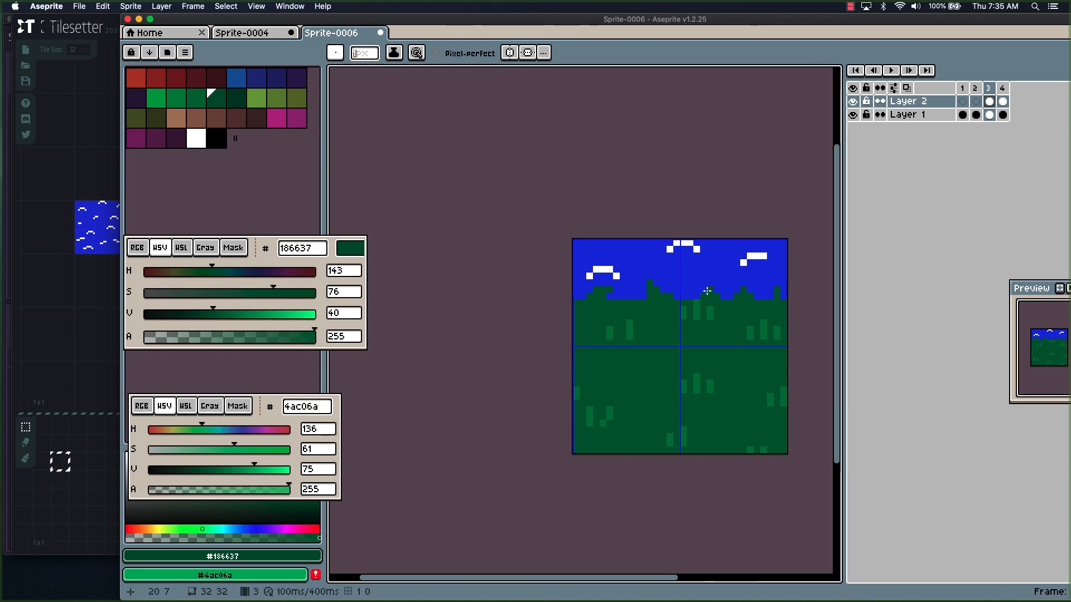
# Sample the lighter grass green #1e8040 and draw short highlight blades on the tufts along the upper grass edge.
pyautogui.keyDown('alt'); pyautogui.click(630, 329); pyautogui.keyUp('alt')
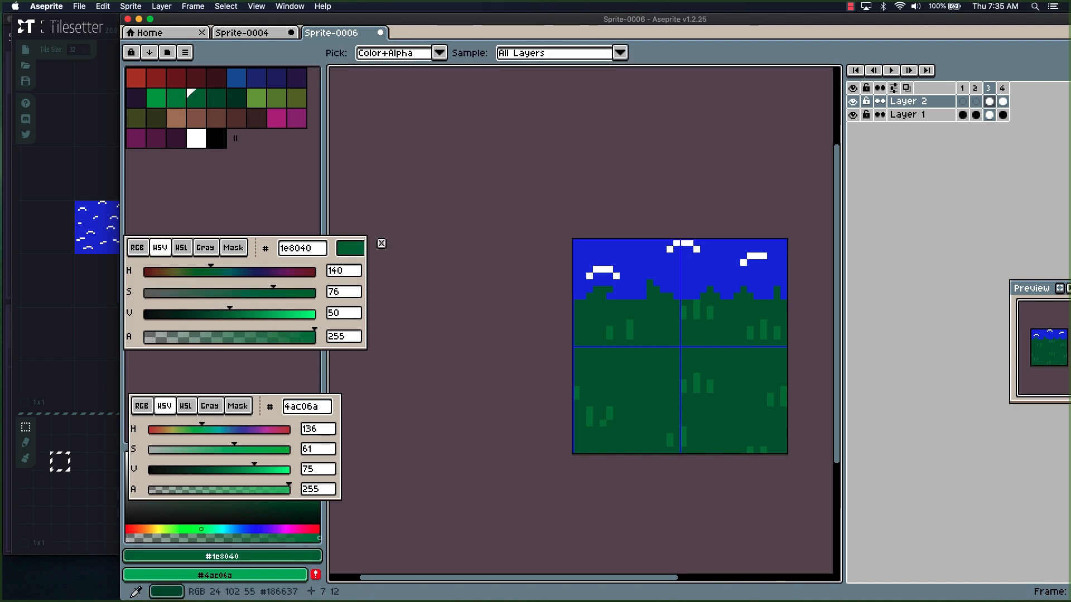
pyautogui.click(603, 290)
pyautogui.click(603, 296)
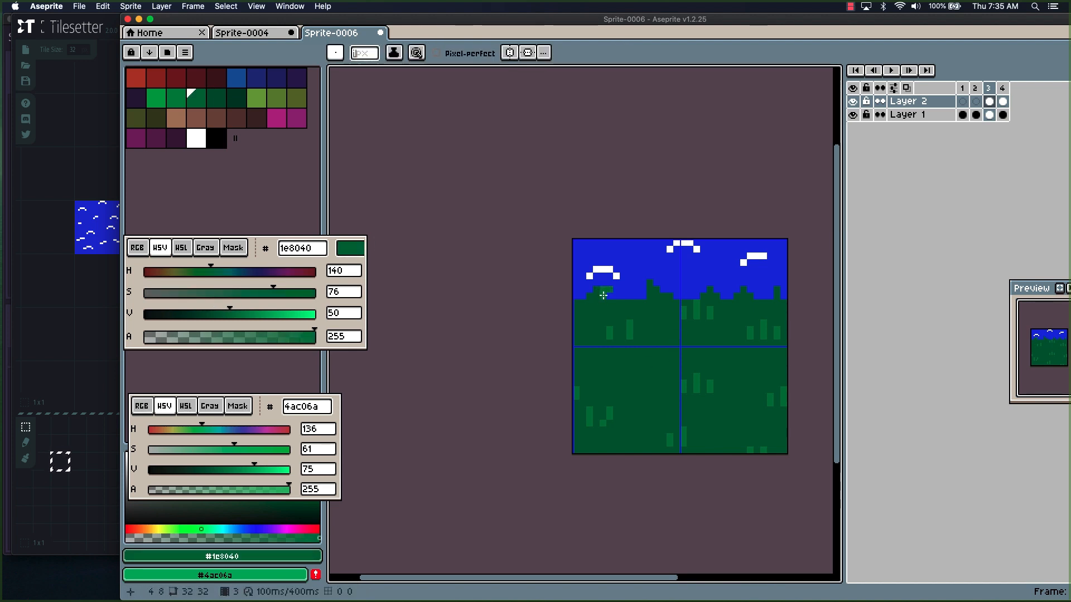
pyautogui.click(651, 283)
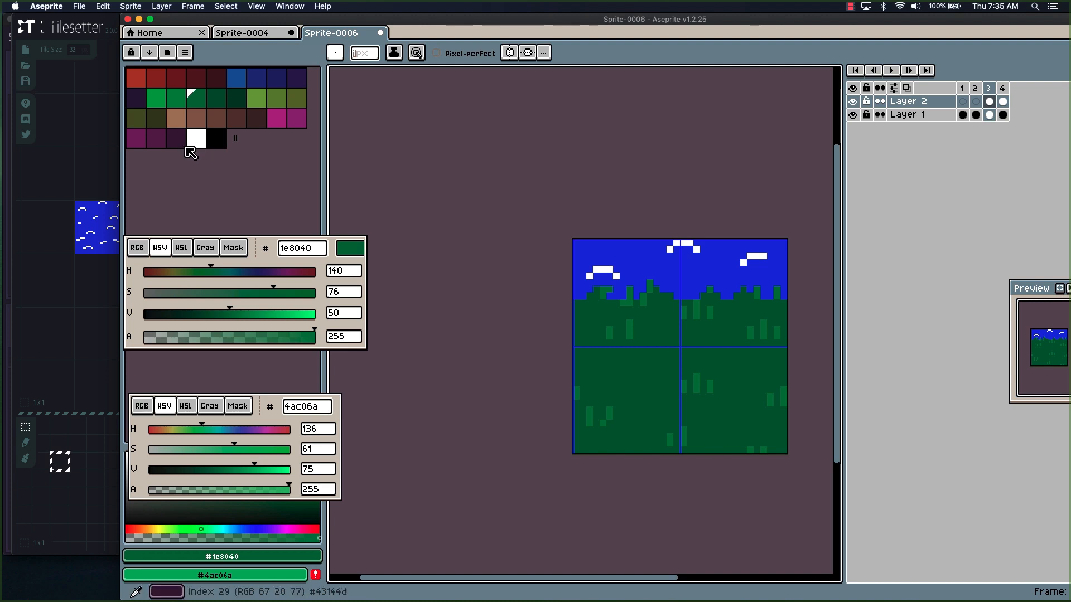
# Paint a thin soil line in brown #4d2f2f in the gaps between the grass tufts, undoing the excess.
pyautogui.click(260, 127)
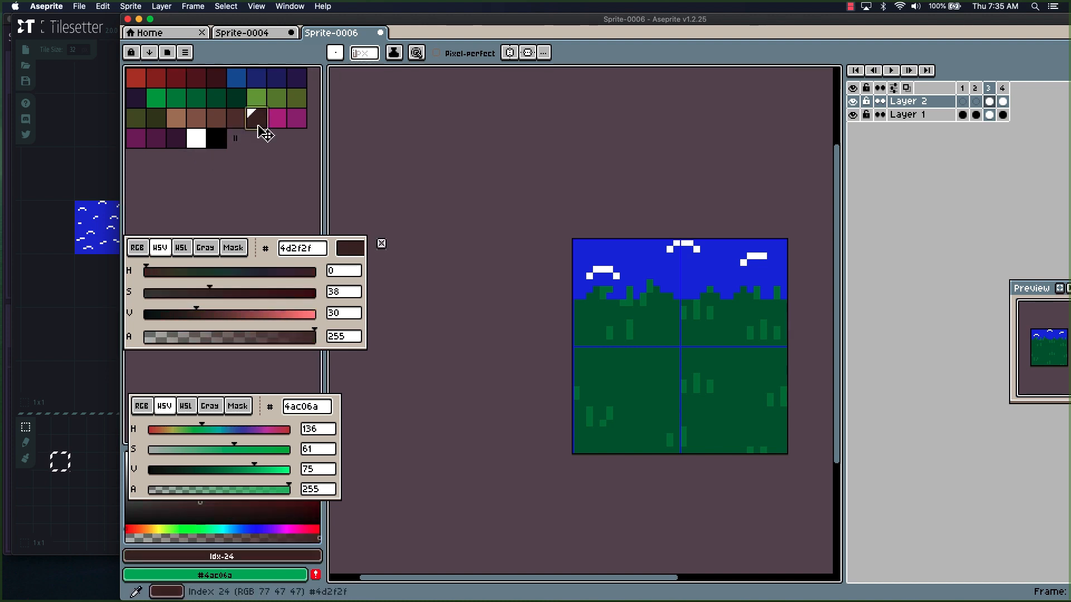
pyautogui.click(581, 295)
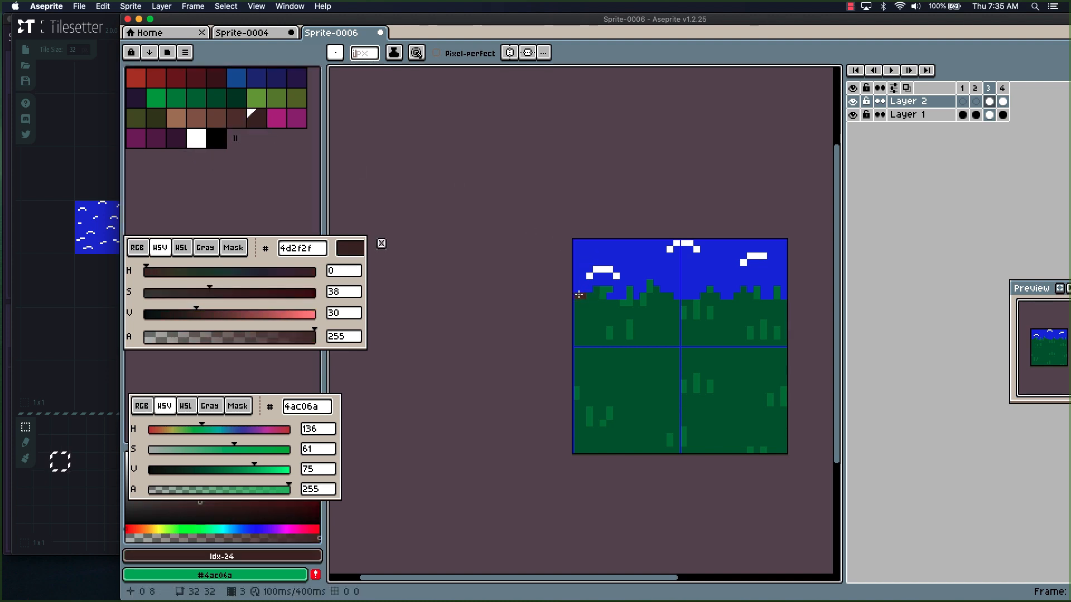
pyautogui.click(623, 297)
pyautogui.click(636, 297)
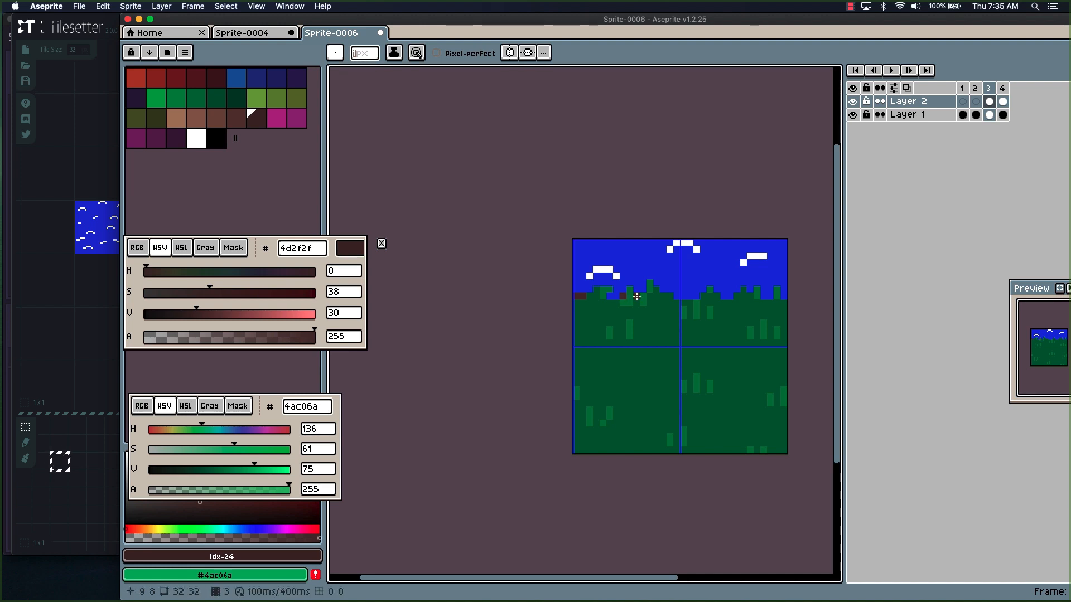
pyautogui.moveTo(677, 296); pyautogui.dragTo(695, 297)
pyautogui.click(690, 296)
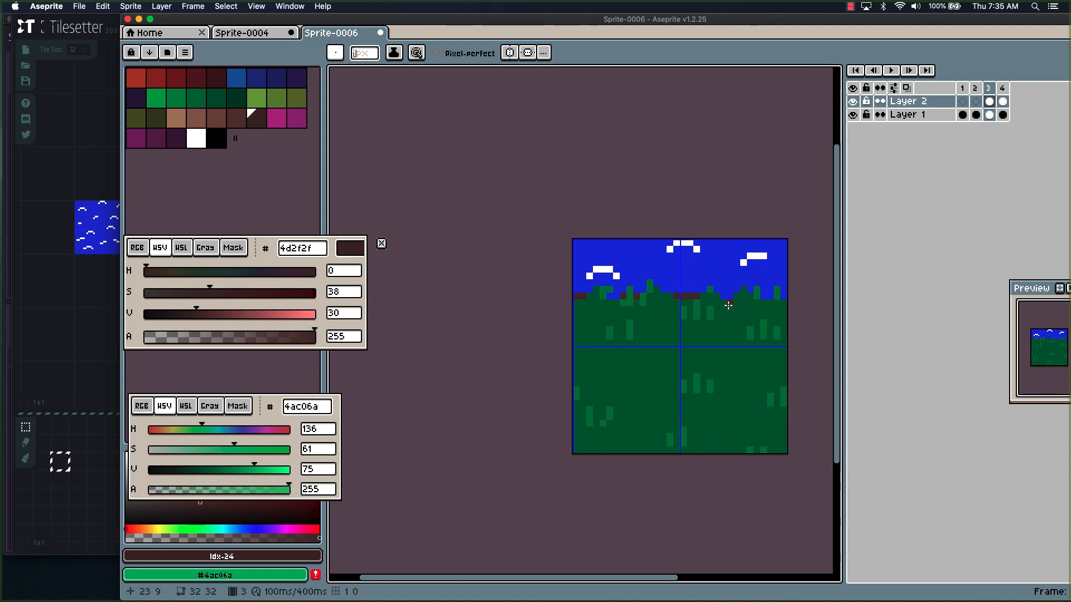
pyautogui.press('super+z')
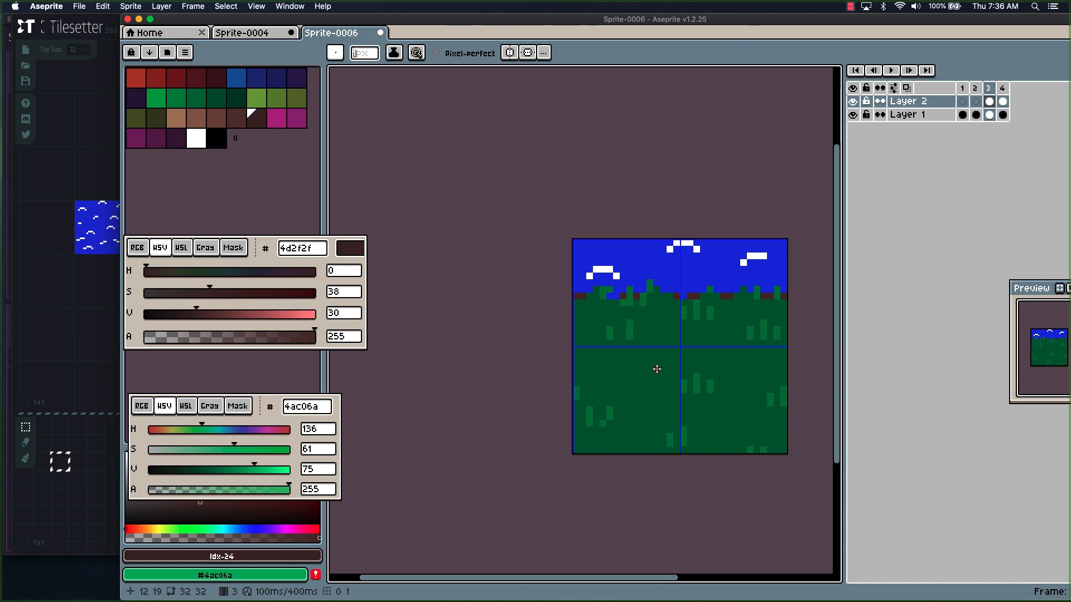
pyautogui.scroll(-6, 680, 333)
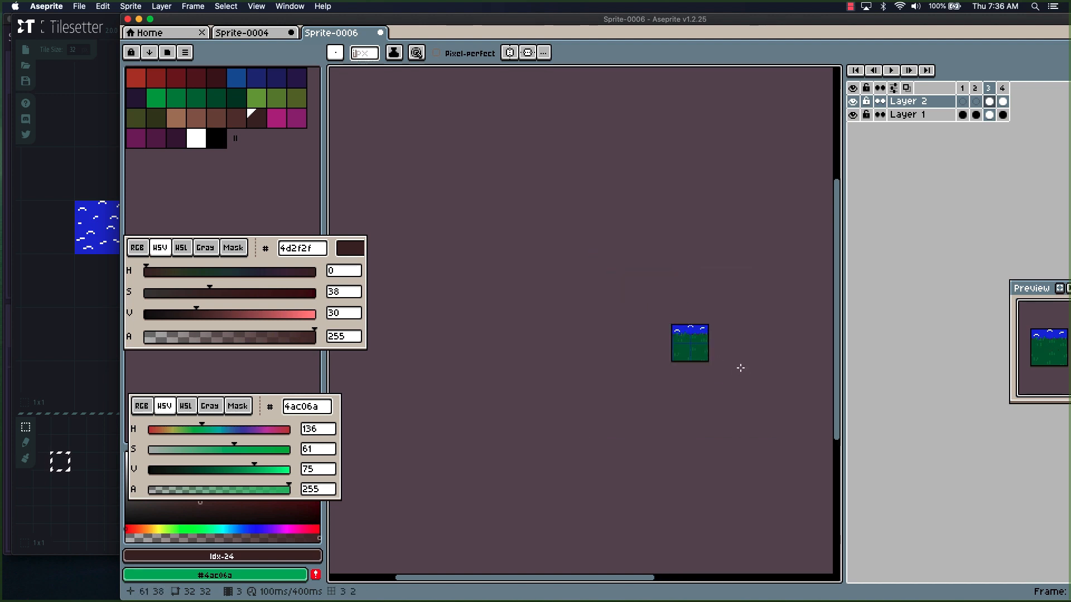
pyautogui.scroll(6, 691, 337)
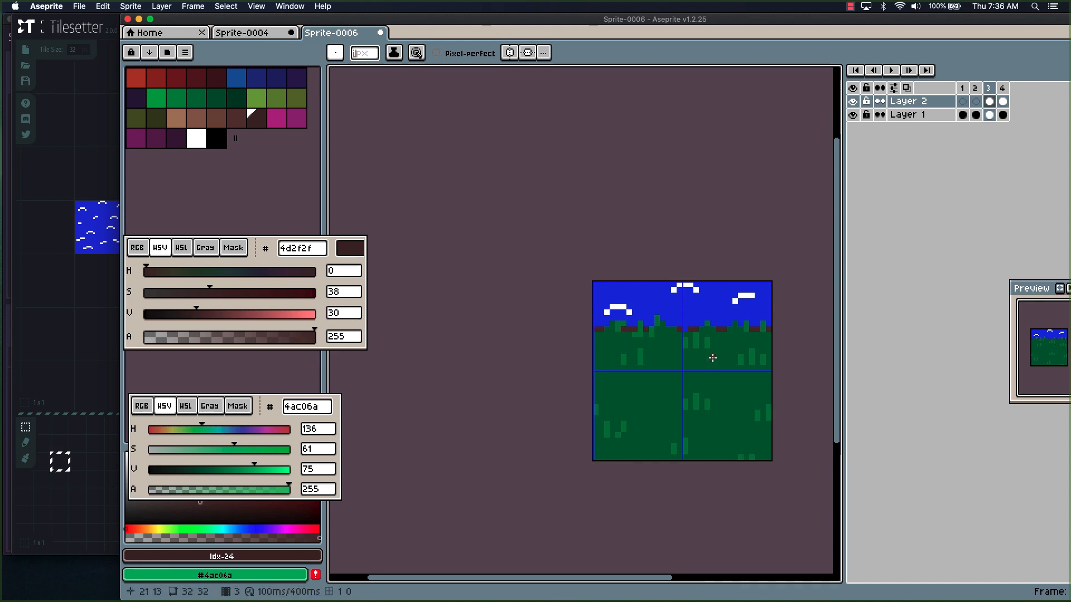
# Inspect the finished upper grass-to-water edge tile at several zoom levels.
pyautogui.scroll(-4, 709, 357)
pyautogui.scroll(4, 684, 347)
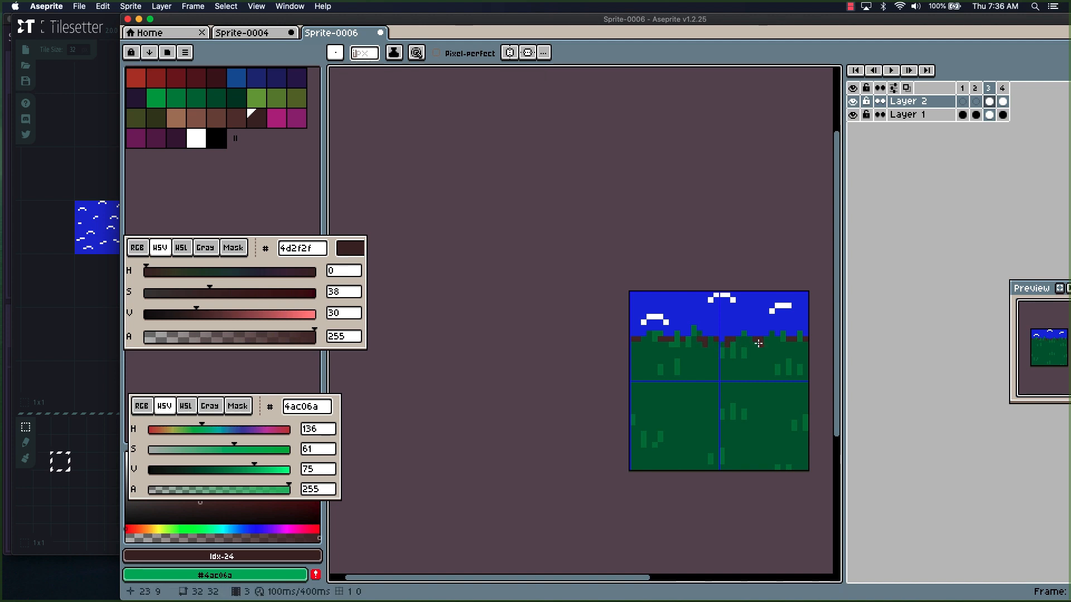
pyautogui.scroll(-6, 751, 395)
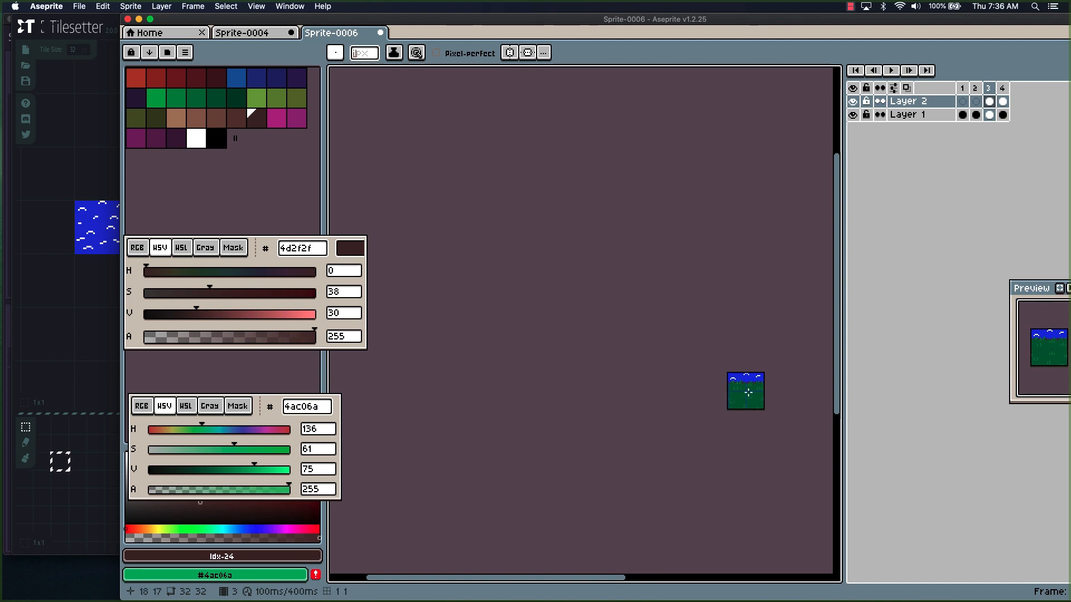
pyautogui.scroll(4, 747, 393)
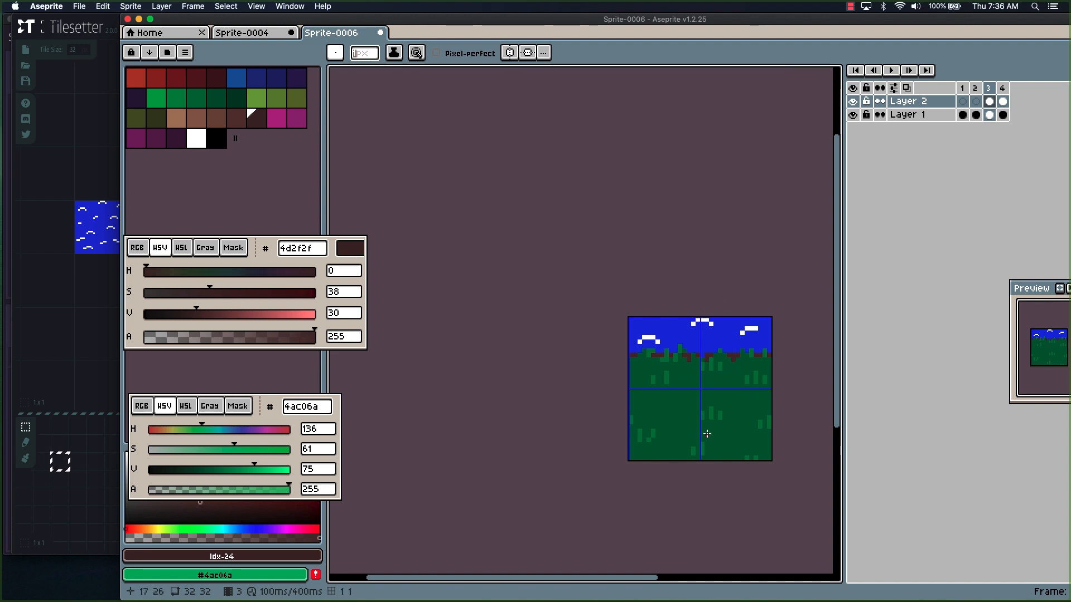
pyautogui.scroll(-2, 701, 368)
pyautogui.scroll(-2, 669, 413)
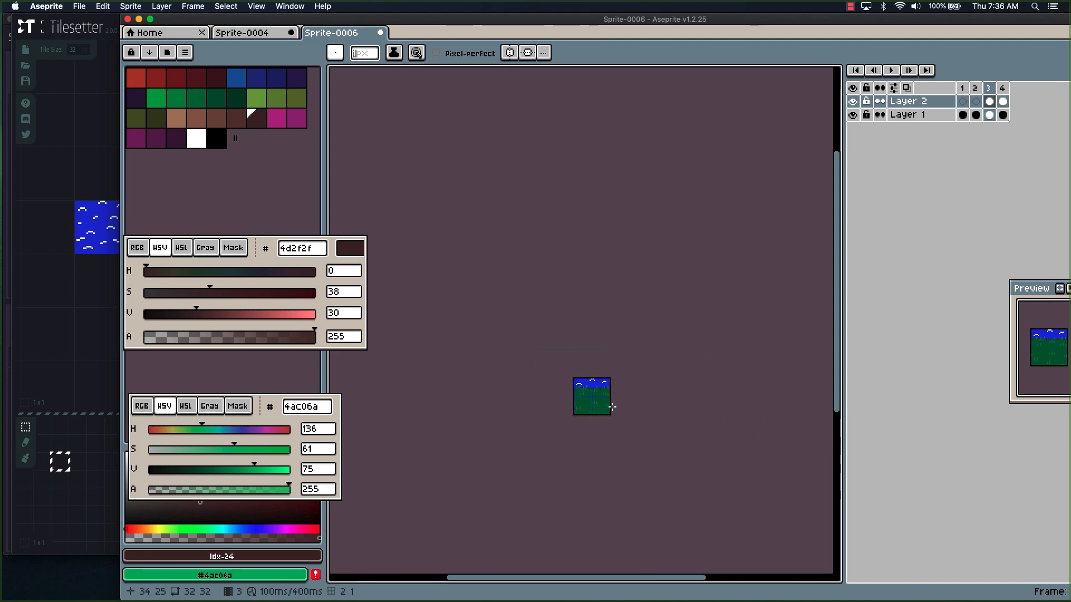
pyautogui.scroll(-2, 658, 417)
pyautogui.hscroll(2, 658, 417)
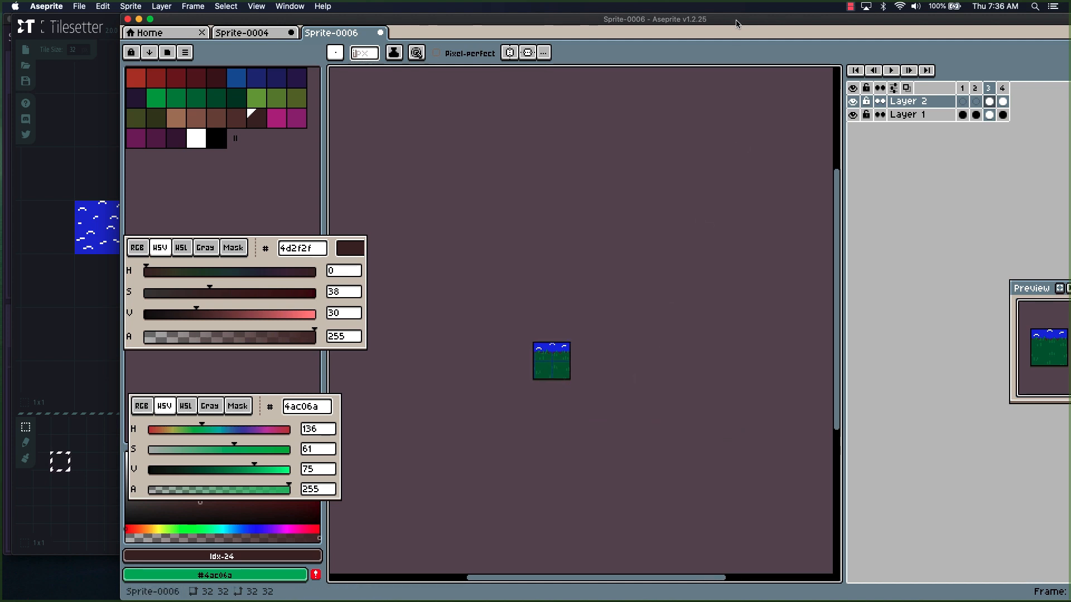
pyautogui.moveTo(736, 19); pyautogui.dragTo(576, 20)
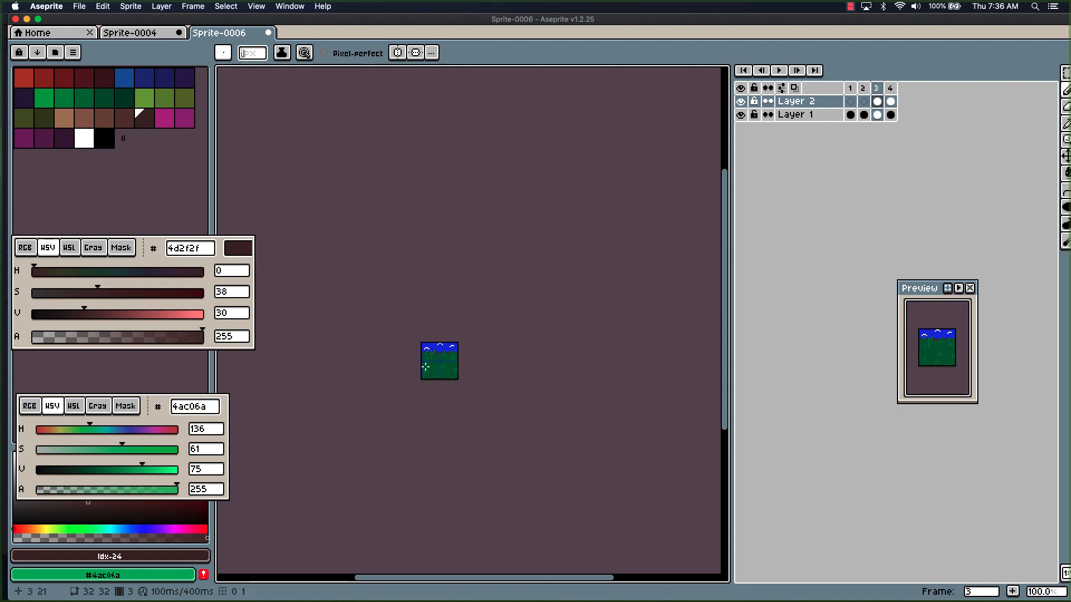
pyautogui.scroll(3, 421, 363)
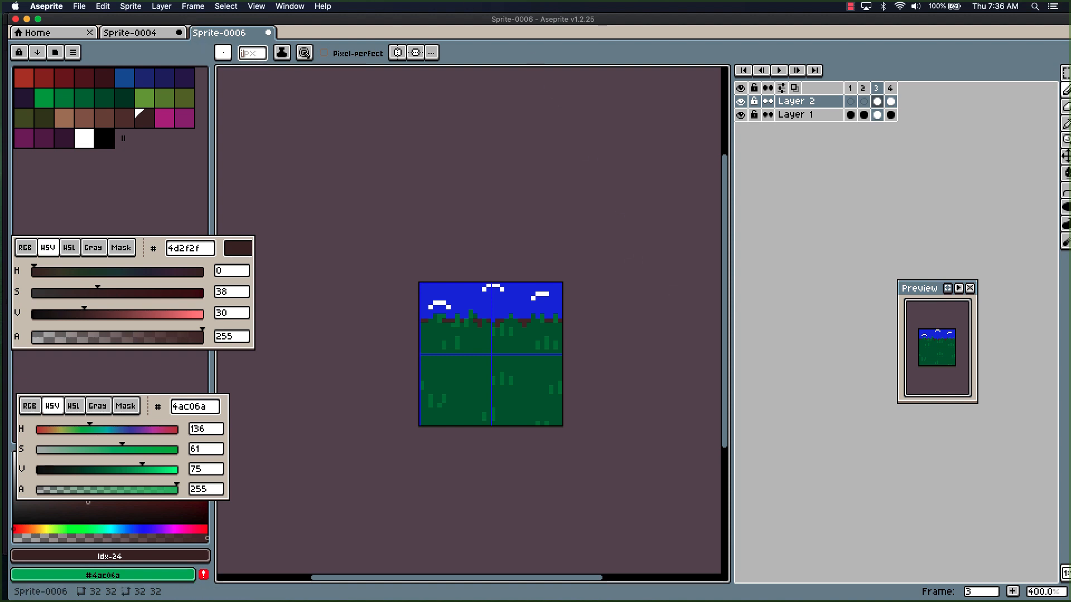
# Switch to Tilesetter to check which sides of the Wang border still need edge tiles, and return to Aseprite.
pyautogui.press('super+Tab')
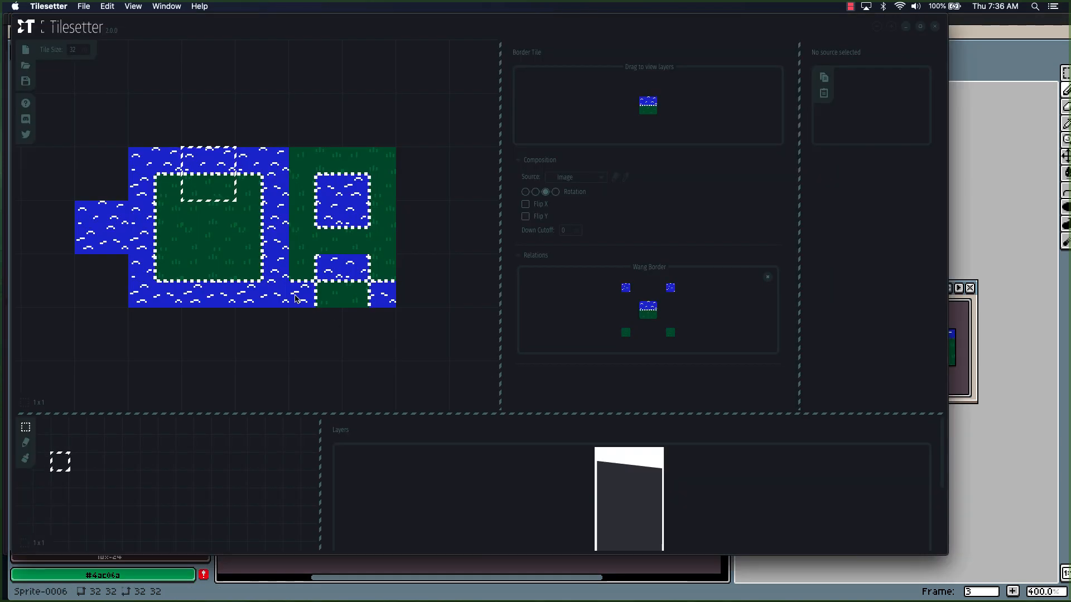
pyautogui.click(171, 243)
pyautogui.click(1004, 204)
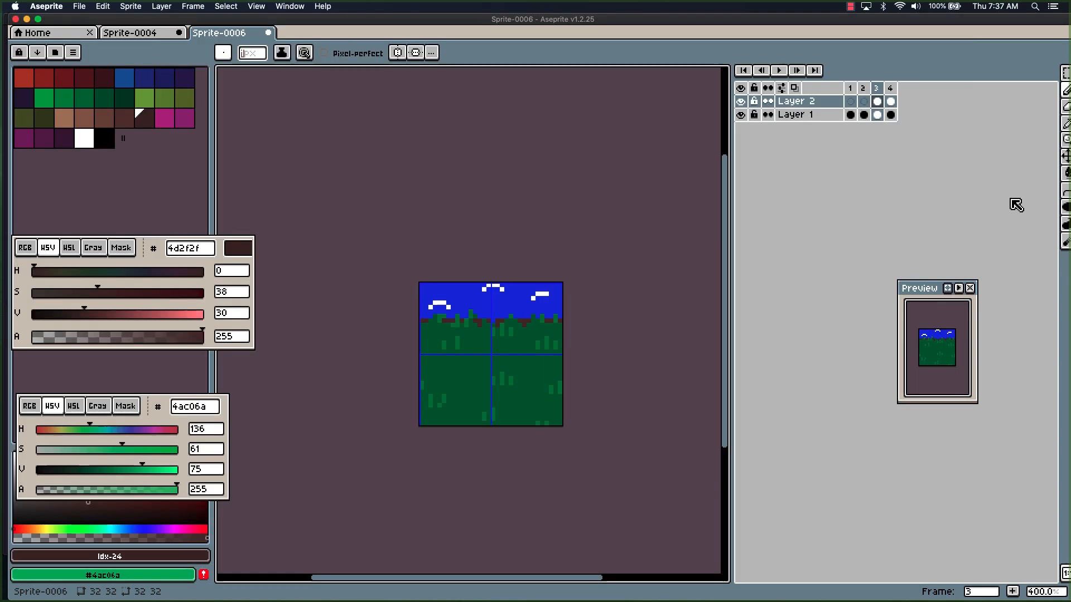
# Duplicate water frame 2 as a new frame 3 and paste the whole grass tile from frame 1 into its Layer 2.
pyautogui.click(864, 116)
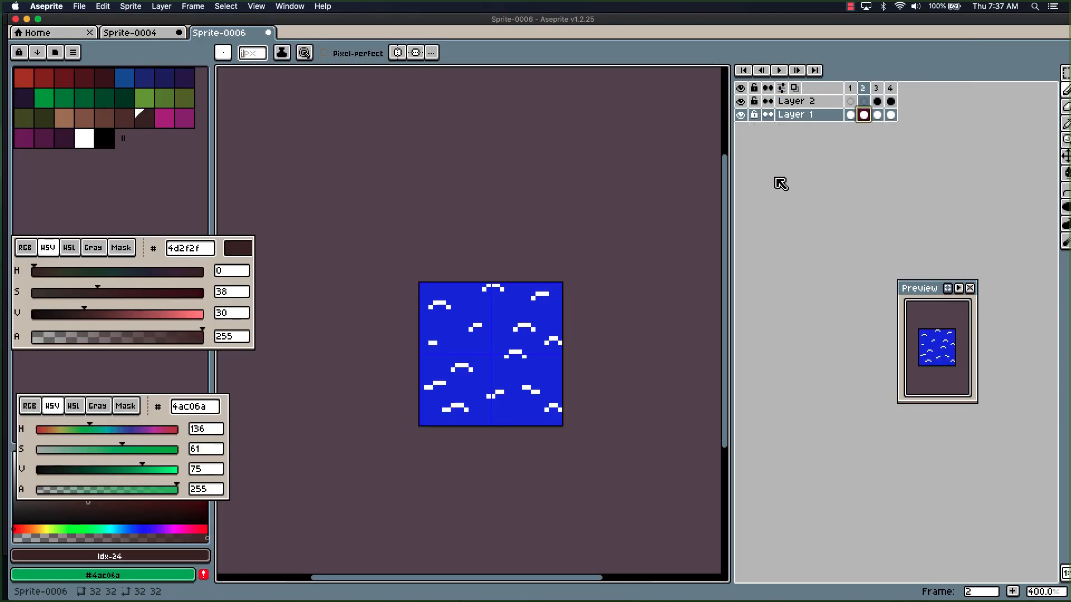
pyautogui.hotkey('alt', 'n')
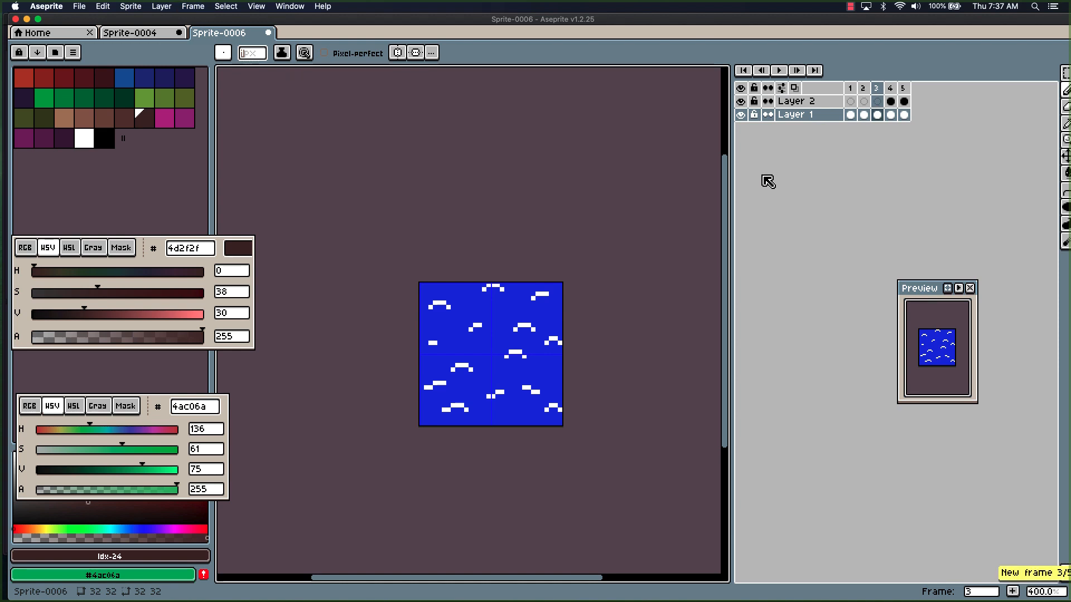
pyautogui.click(850, 115)
pyautogui.hotkey('ctrl', 'a')
pyautogui.press('b')
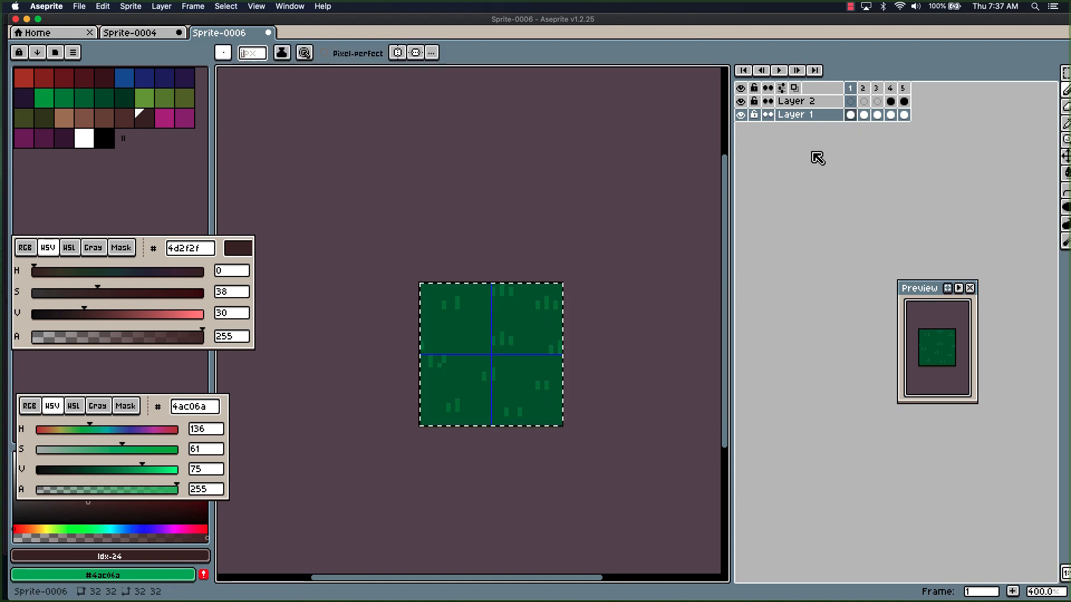
pyautogui.click(876, 101)
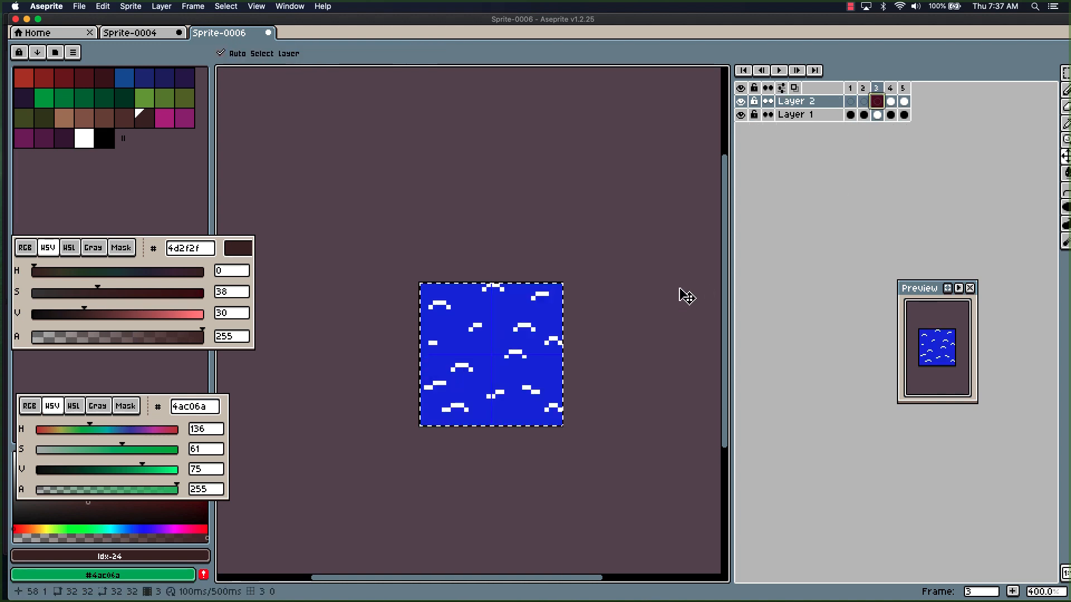
pyautogui.press('super+v')
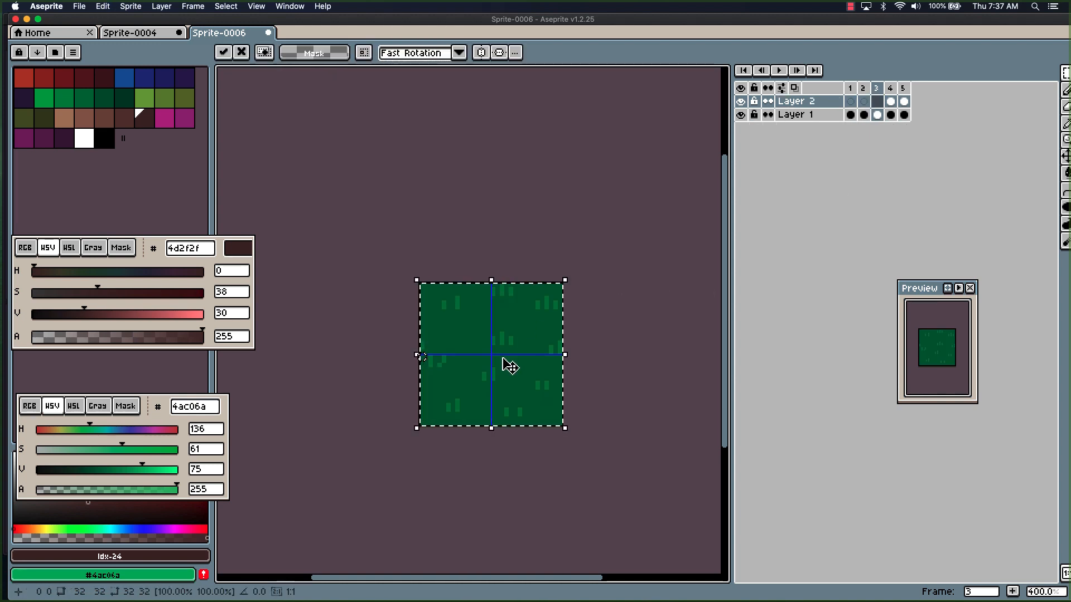
# Move the pasted grass 16 pixels to the right so it covers the right half of the tile.
pyautogui.press('Right')
pyautogui.press('Right')
pyautogui.press('Right')
pyautogui.press('Right')
pyautogui.press('Right')
pyautogui.press('Right')
pyautogui.press('Right')
pyautogui.press('Right')
pyautogui.press('Right')
pyautogui.press('Right')
pyautogui.press('Right')
pyautogui.press('Right')
pyautogui.press('Right')
pyautogui.press('Right')
pyautogui.press('Right')
pyautogui.press('Right')
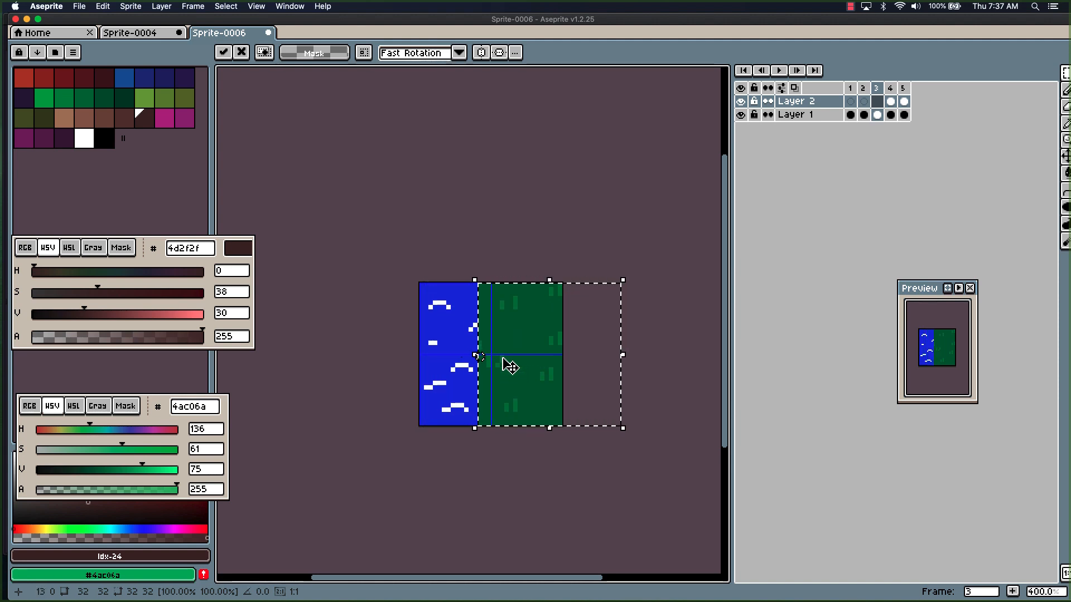
pyautogui.press('Return')
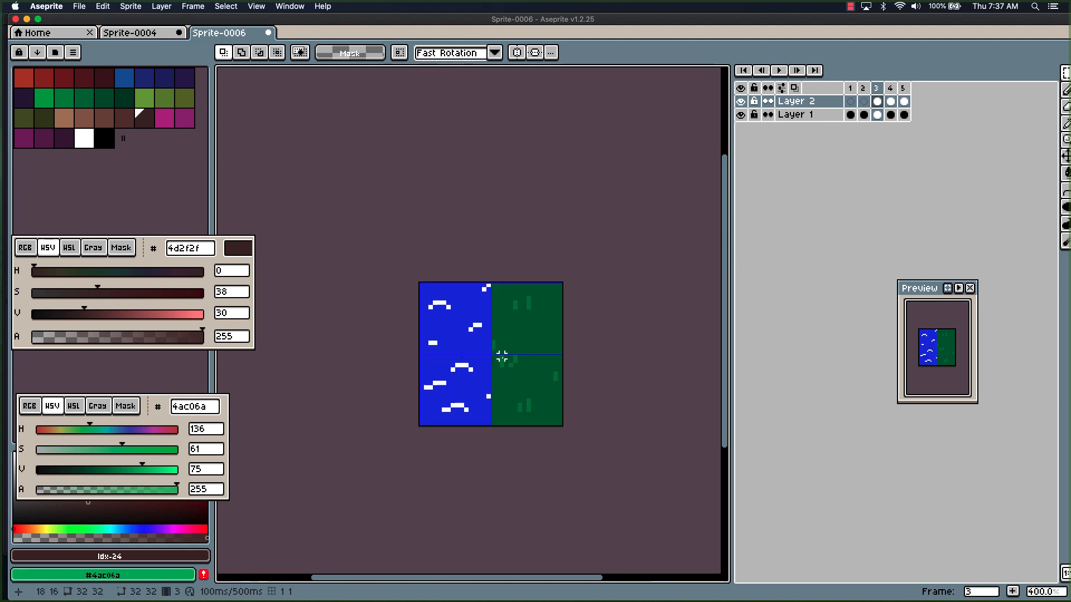
# Sample the base grass green #186637 and paint uneven tufts reaching into the water along the grass's left edge.
pyautogui.scroll(2, 495, 356)
pyautogui.press('i')
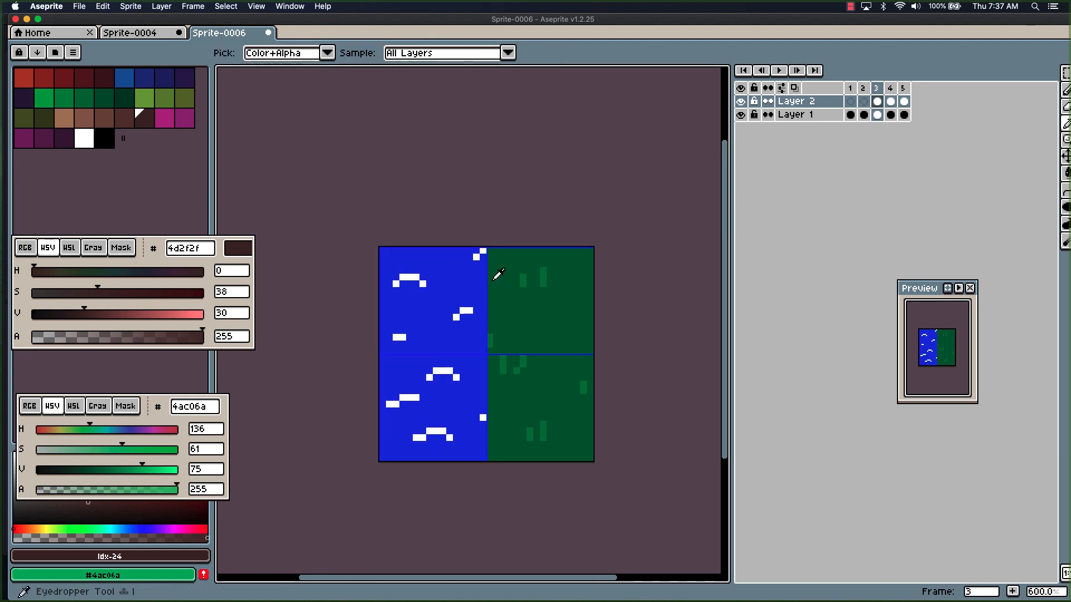
pyautogui.click(495, 271)
pyautogui.press('b')
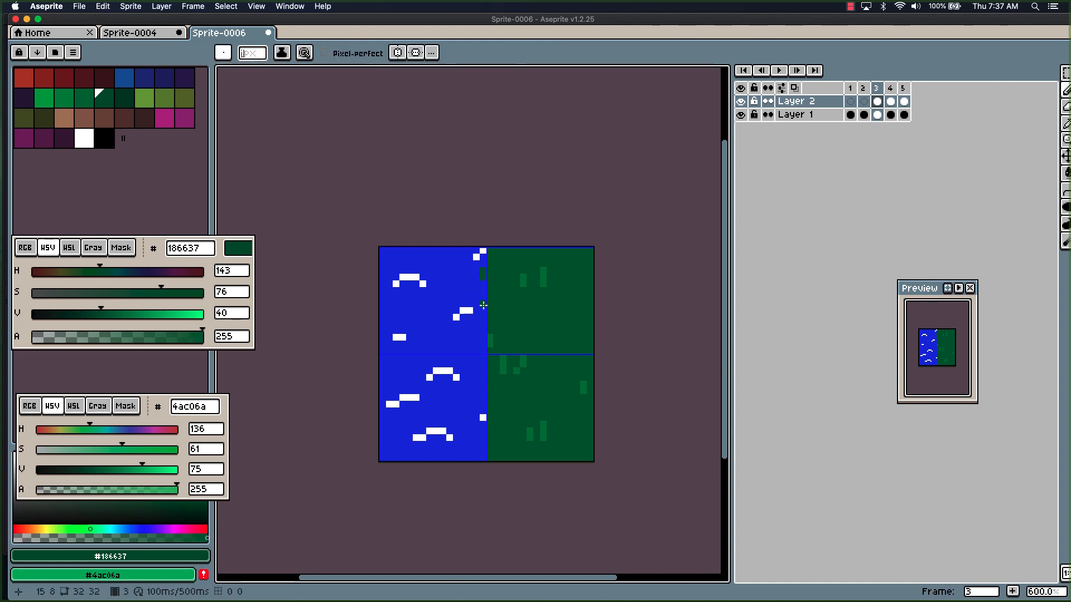
pyautogui.click(483, 308)
pyautogui.moveTo(483, 369); pyautogui.dragTo(483, 379)
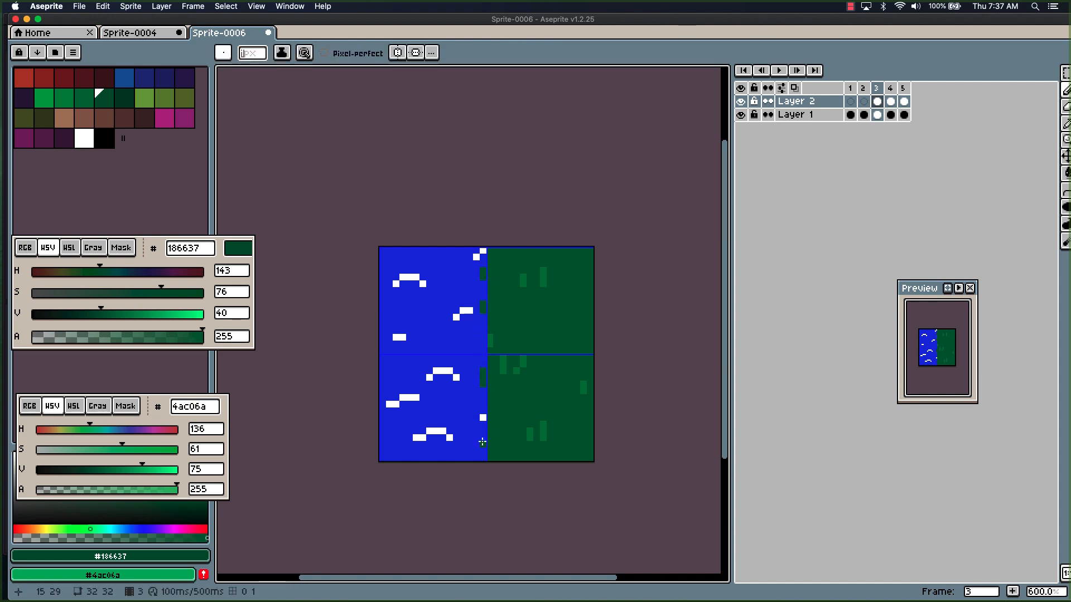
pyautogui.moveTo(482, 443); pyautogui.dragTo(482, 453)
pyautogui.click(483, 249)
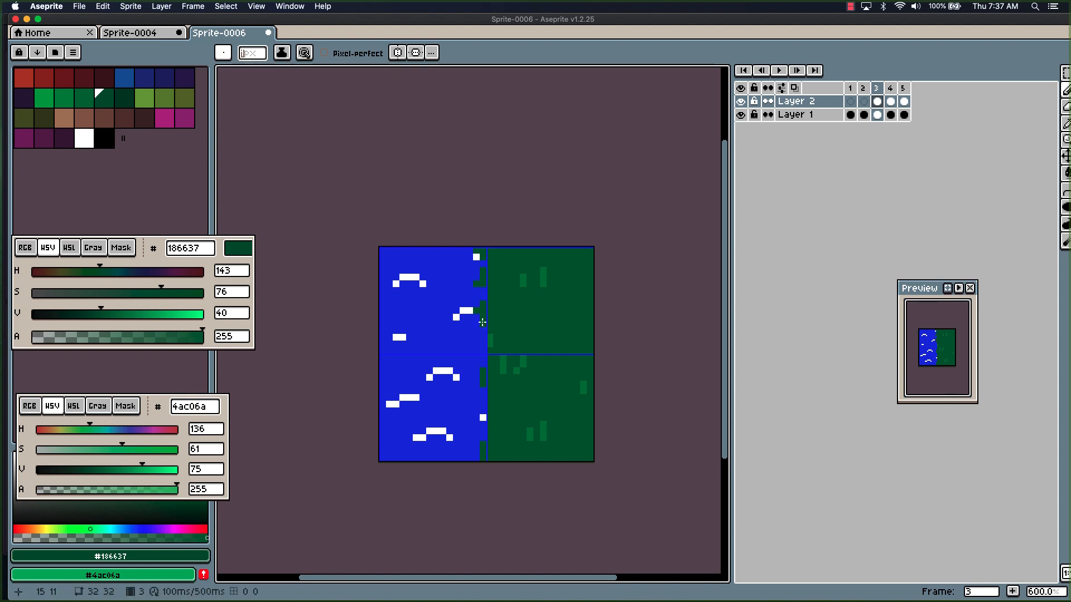
pyautogui.moveTo(478, 375); pyautogui.dragTo(478, 360)
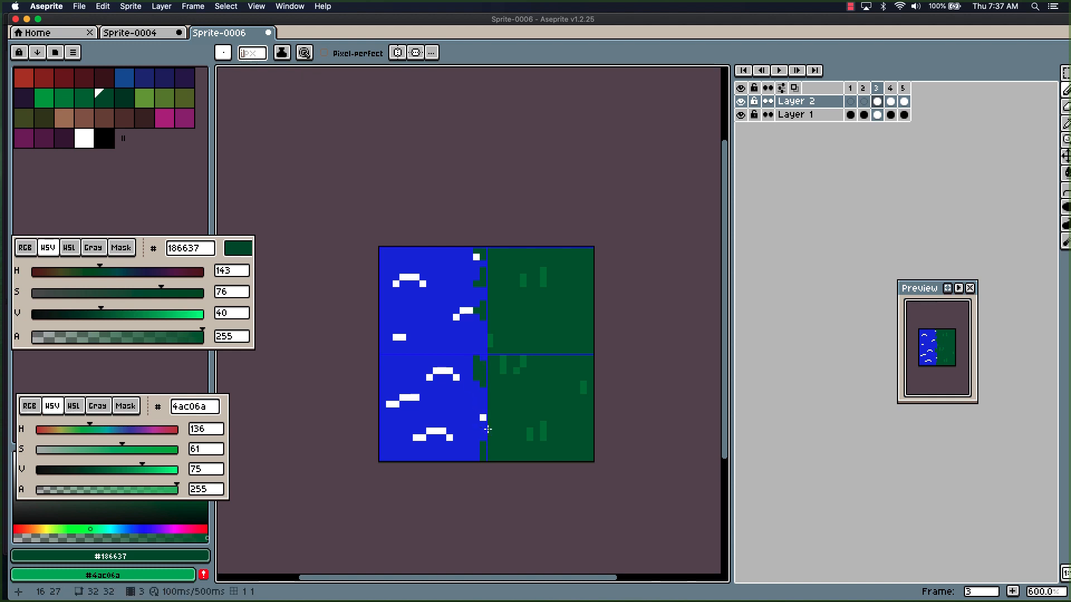
pyautogui.moveTo(483, 406); pyautogui.dragTo(481, 419)
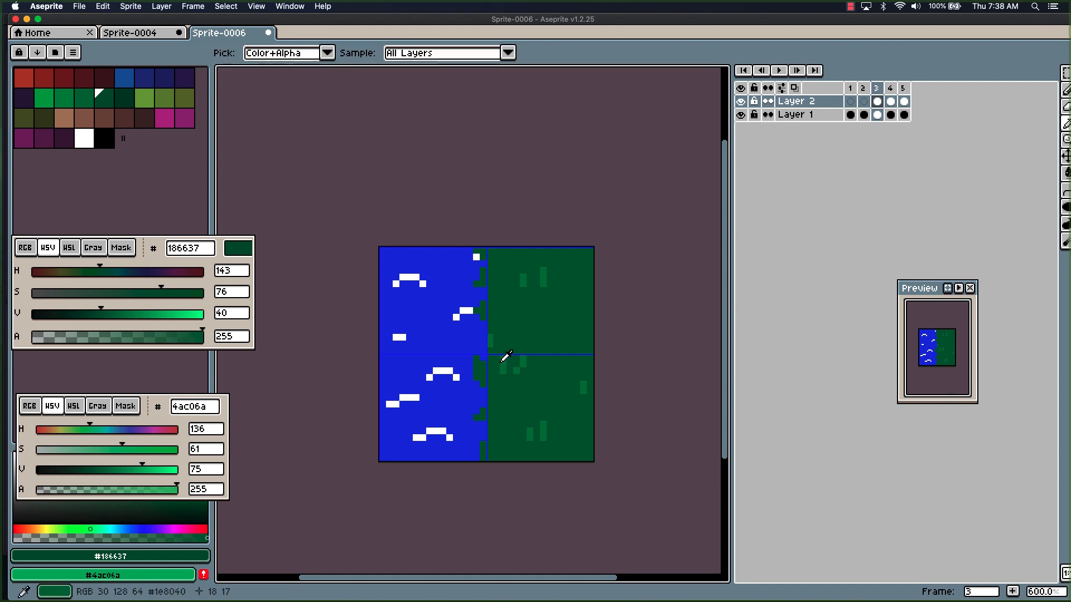
# Sample the lighter green #1e8040 and draw highlight blades on the left-edge tufts and in two empty patches of the grass.
pyautogui.keyDown('alt'); pyautogui.click(492, 339); pyautogui.keyUp('alt')
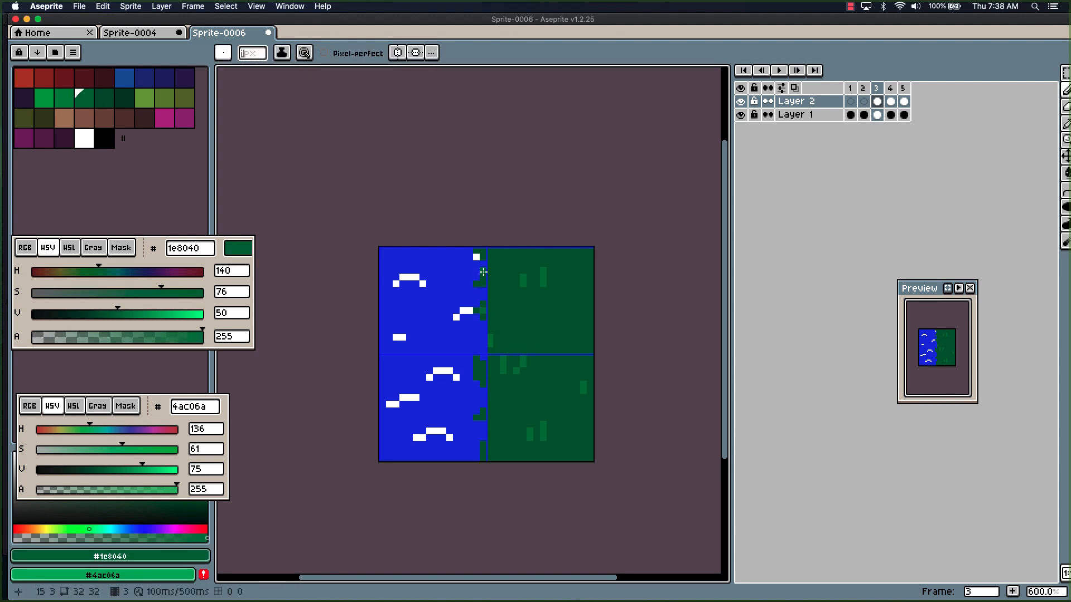
pyautogui.moveTo(483, 272); pyautogui.dragTo(483, 275)
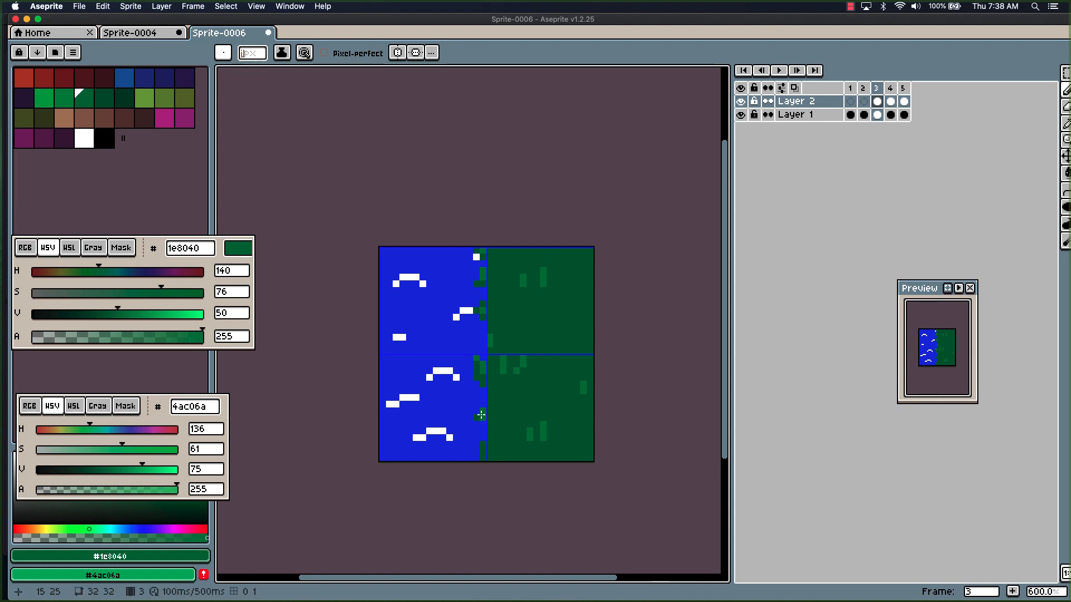
pyautogui.click(483, 451)
pyautogui.moveTo(578, 330); pyautogui.dragTo(568, 317)
pyautogui.moveTo(518, 317); pyautogui.dragTo(522, 309)
pyautogui.click(510, 311)
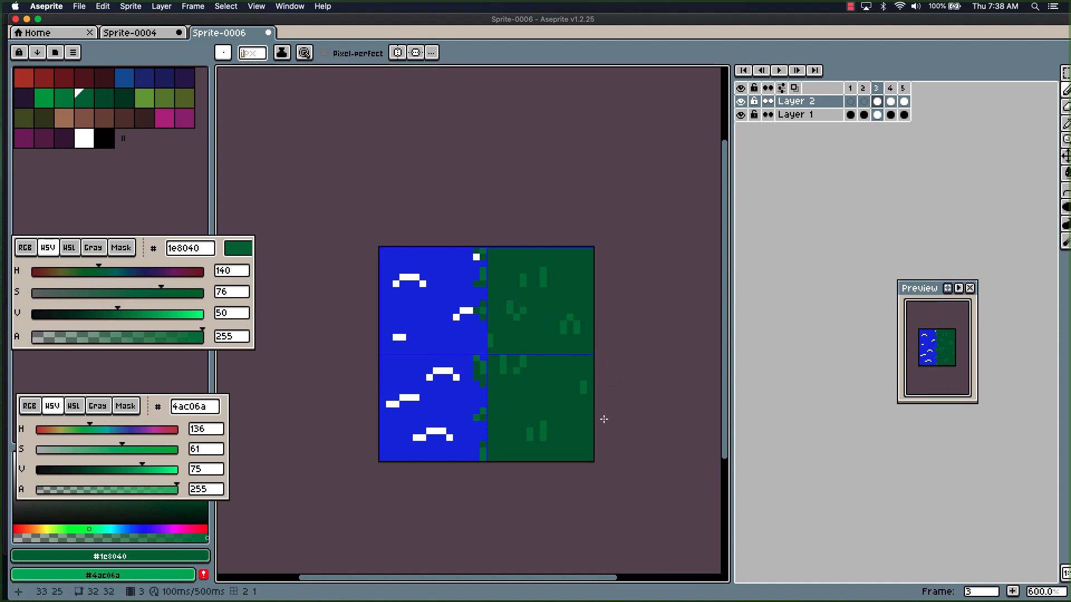
# Paint brown #4d2f2f soil in the gaps between the left-edge tufts and erase a short break in the longest soil strip.
pyautogui.scroll(-4, 585, 418)
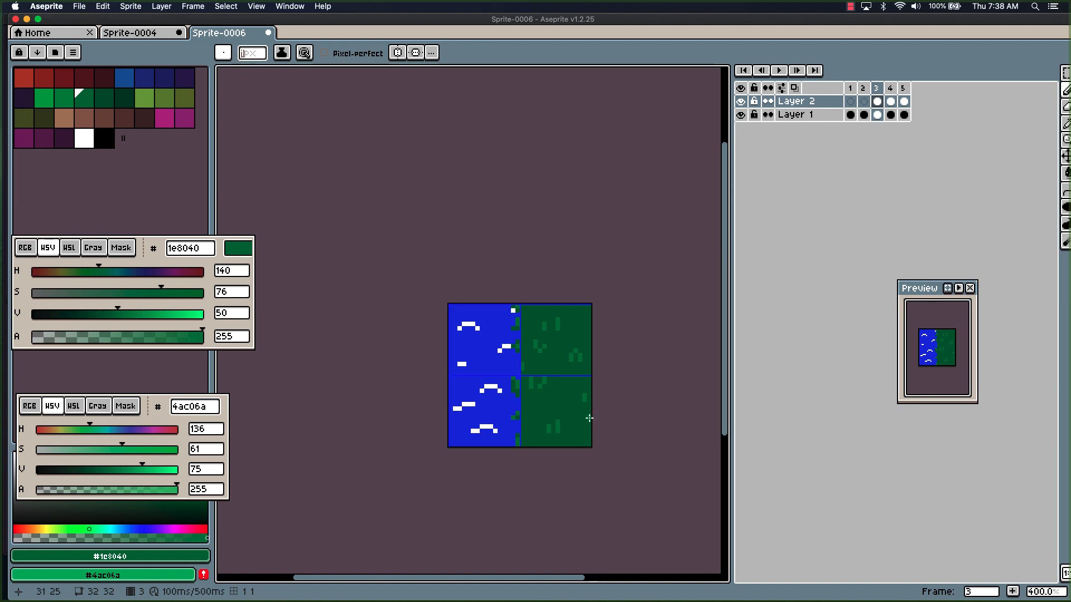
pyautogui.scroll(4, 608, 420)
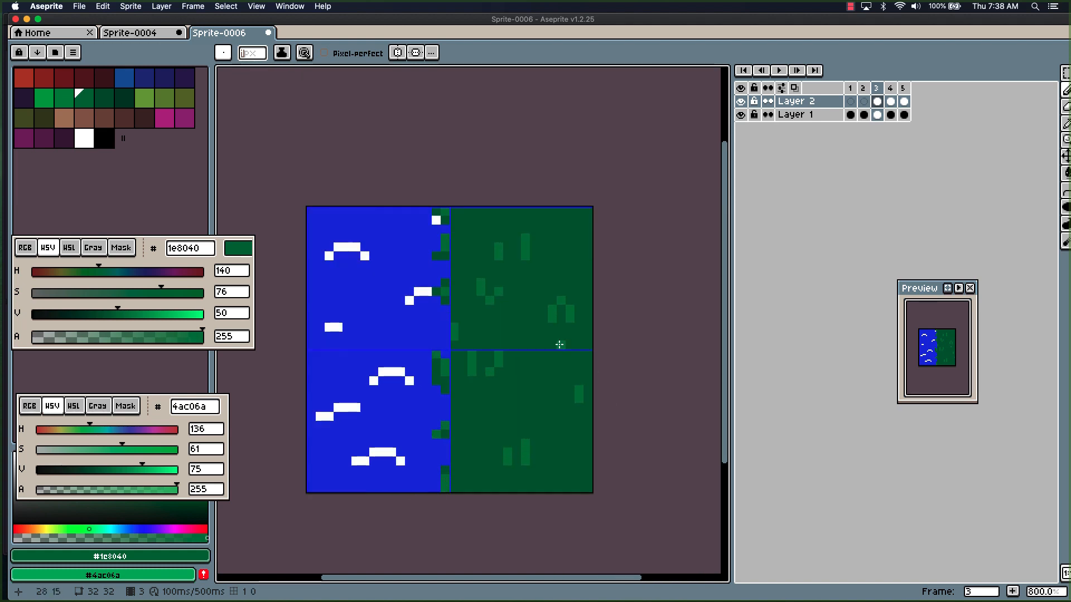
pyautogui.click(148, 123)
pyautogui.click(445, 229)
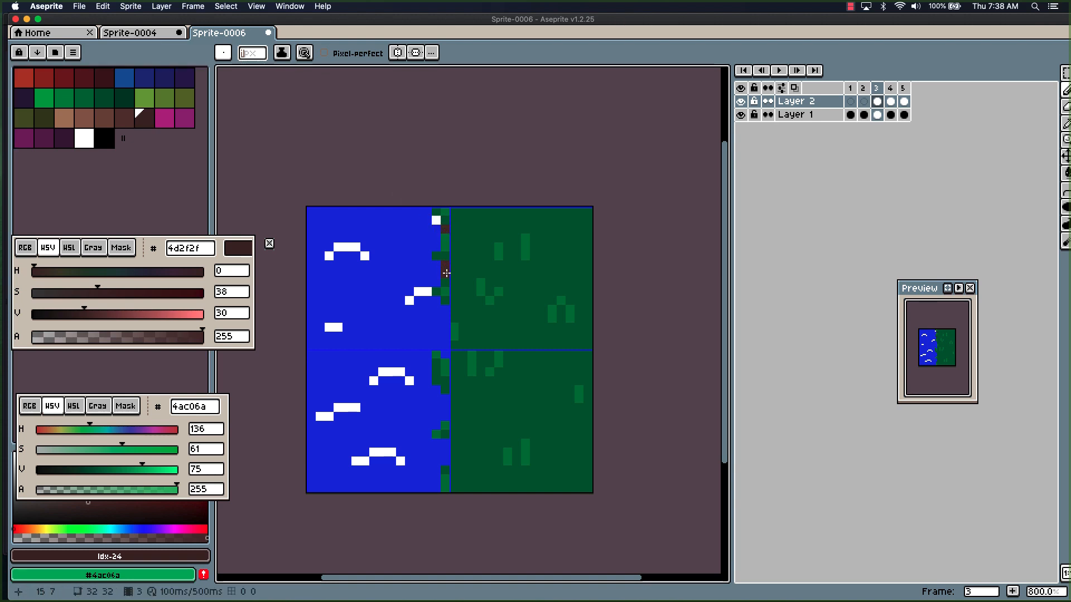
pyautogui.moveTo(446, 272)
pyautogui.mouseDown()
pyautogui.moveTo(454, 314)
pyautogui.moveTo(445, 312)
pyautogui.moveTo(445, 354)
pyautogui.mouseUp()
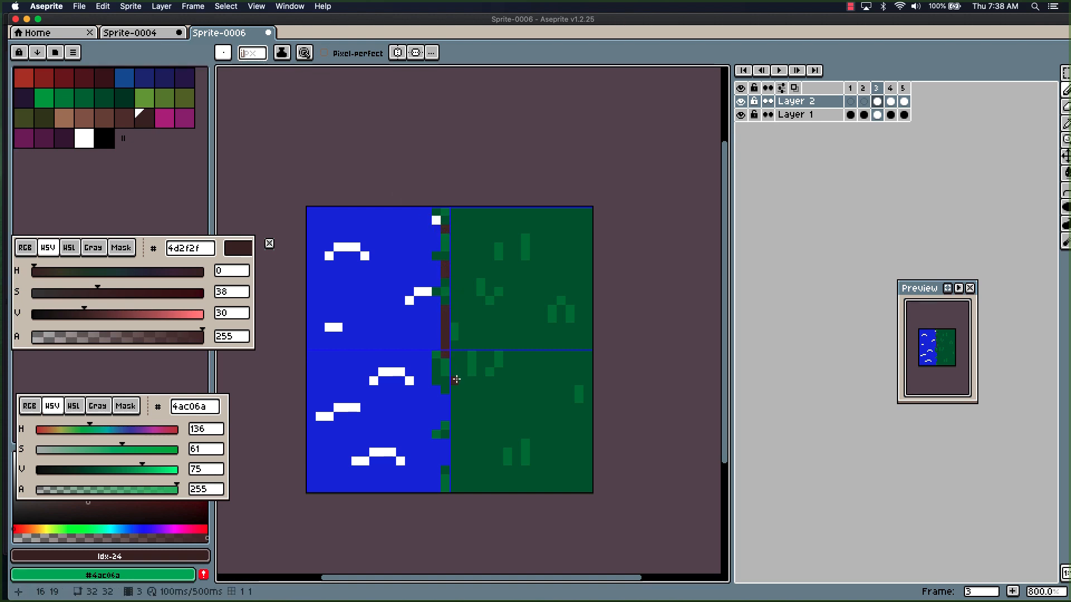
pyautogui.click(446, 404)
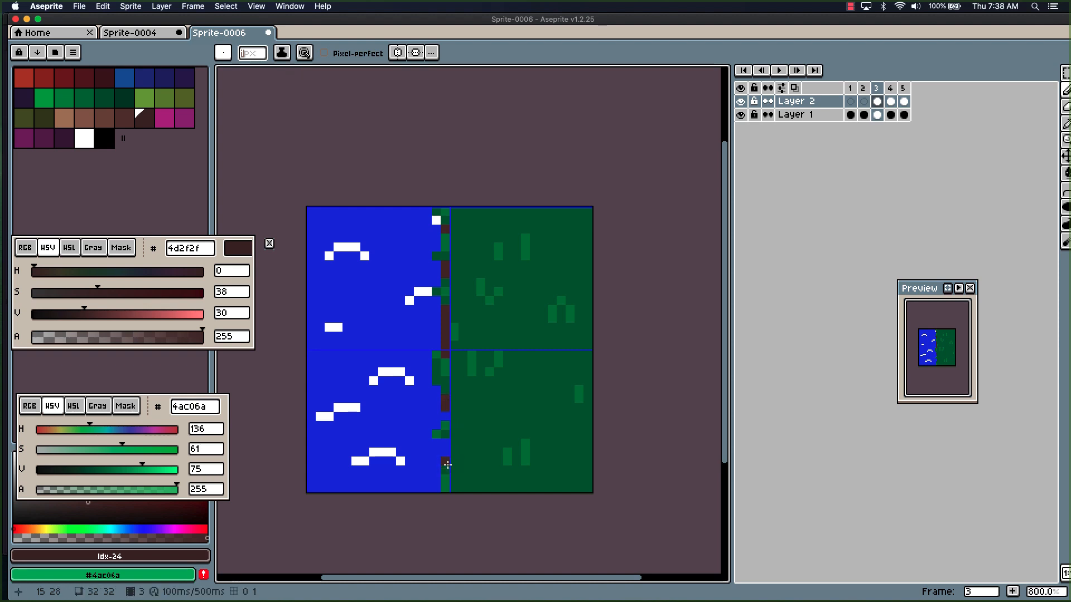
pyautogui.moveTo(447, 465); pyautogui.dragTo(447, 451)
pyautogui.press('e')
pyautogui.click(445, 326)
pyautogui.press('super+z')
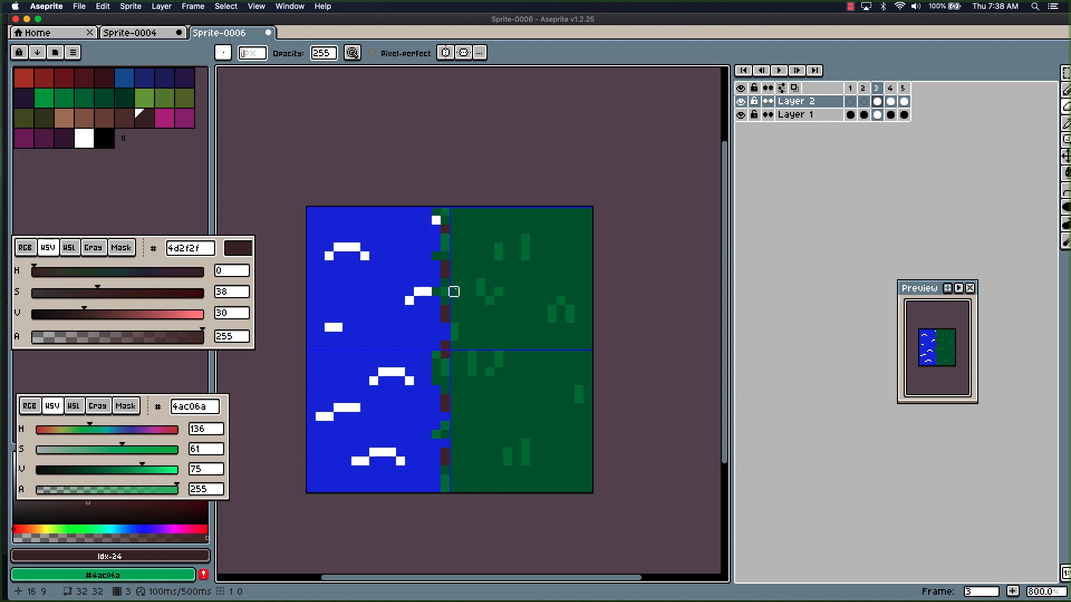
# Sample the water blue #002ae6 and paint over the wave fragments beside the upper grass edge on Layer 1 of frame 3.
pyautogui.click(877, 114)
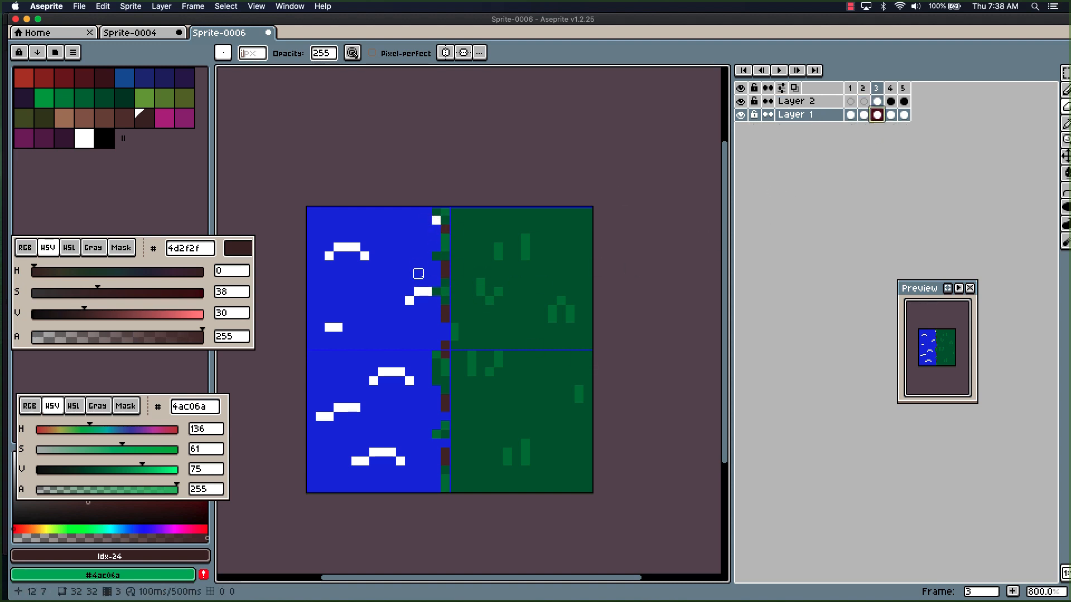
pyautogui.press('i')
pyautogui.click(409, 268)
pyautogui.press('b')
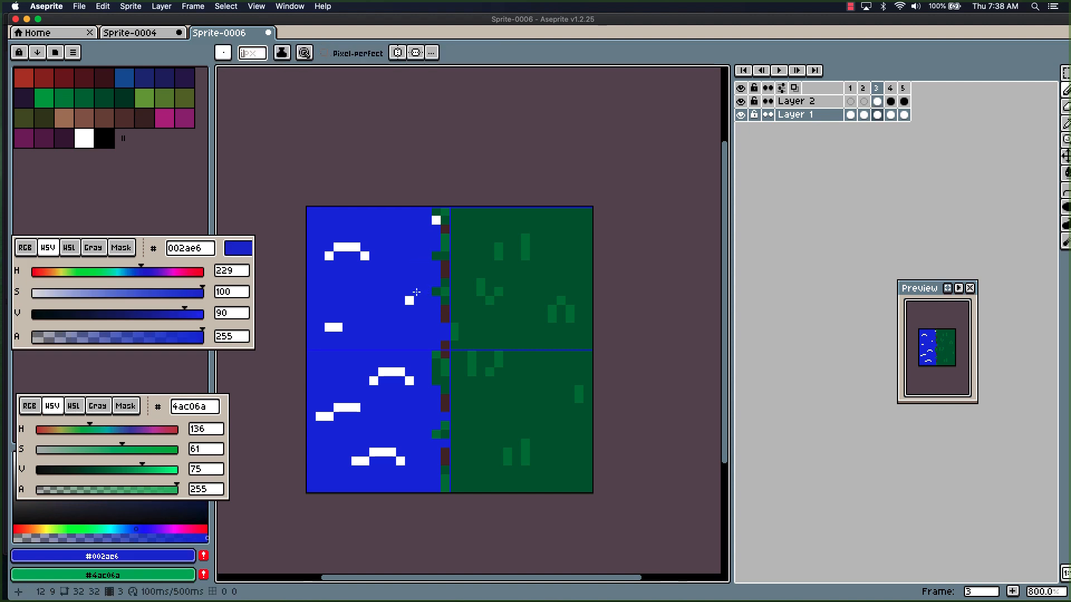
pyautogui.click(436, 221)
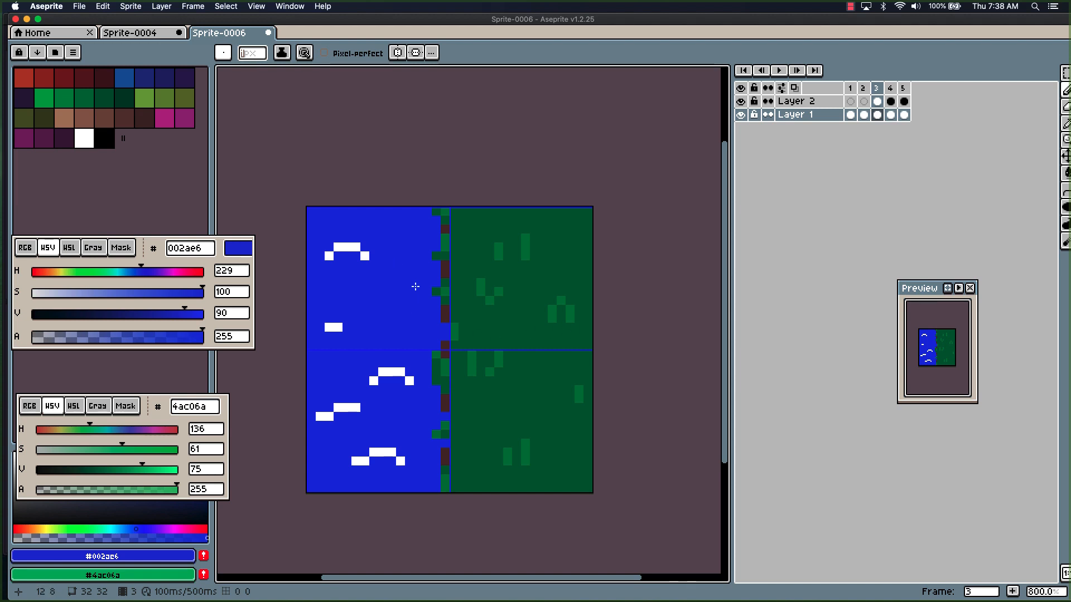
# Paint foam in white #ffffff with alpha 140 beside the tufts along the upper half of the grass's left edge on Layer 1.
pyautogui.click(84, 137)
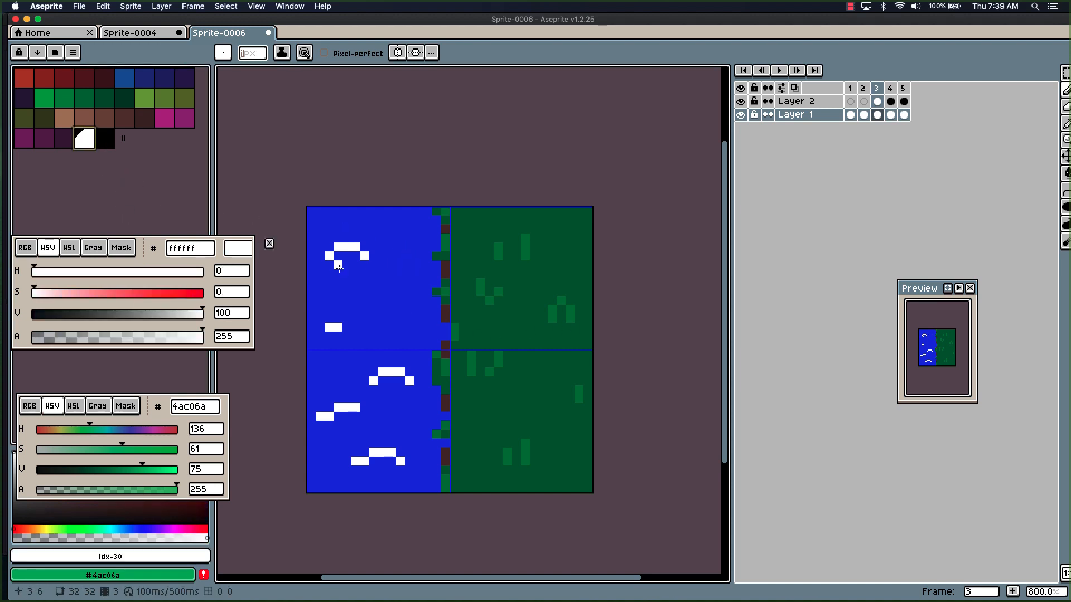
pyautogui.moveTo(150, 339); pyautogui.dragTo(126, 338)
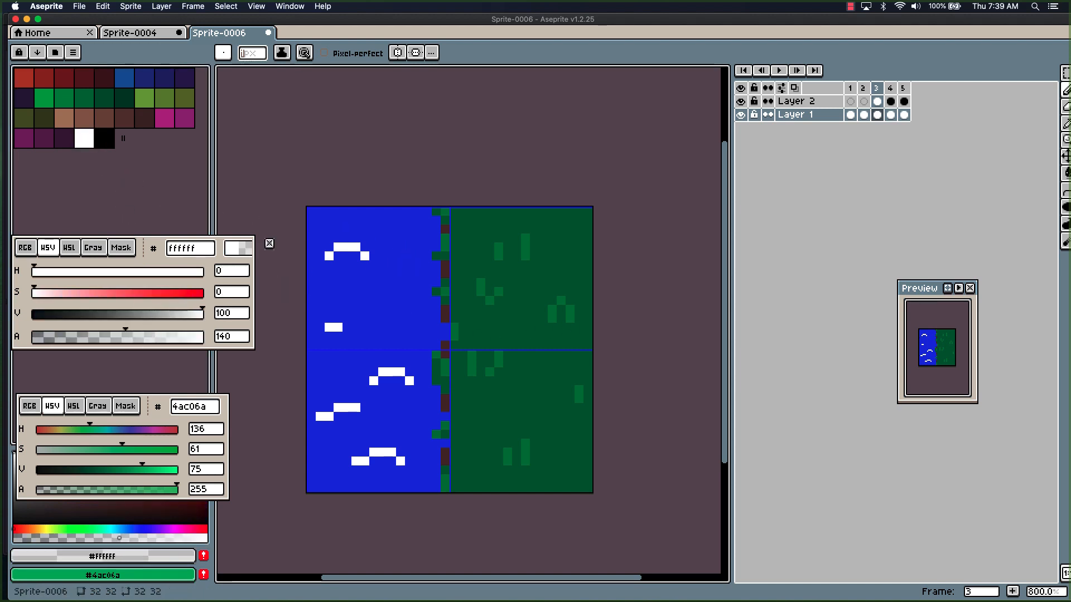
pyautogui.click(436, 318)
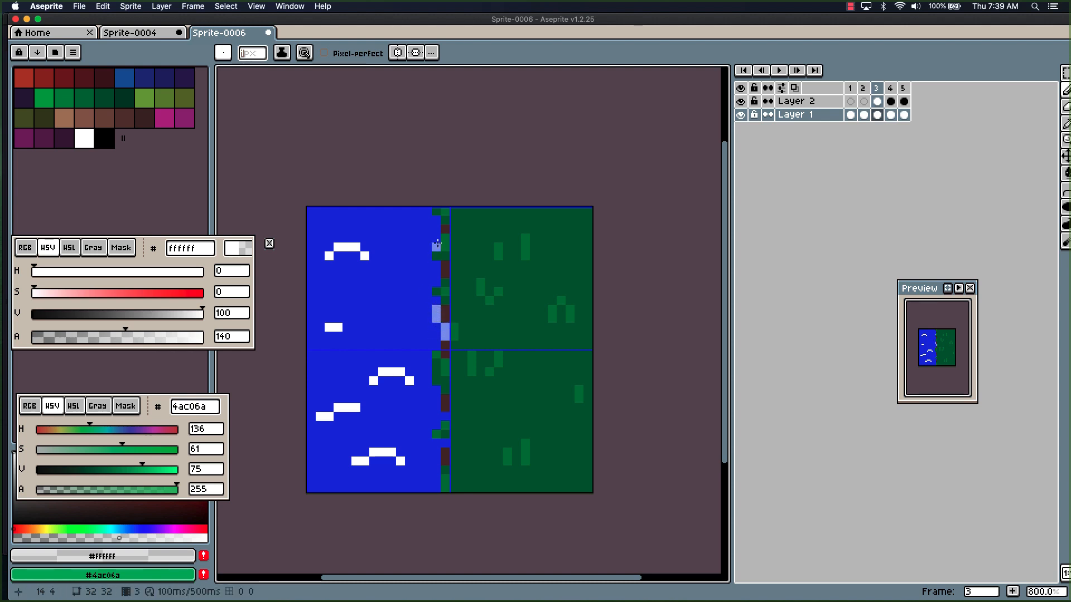
pyautogui.moveTo(436, 241); pyautogui.dragTo(436, 230)
pyautogui.click(436, 229)
pyautogui.click(436, 241)
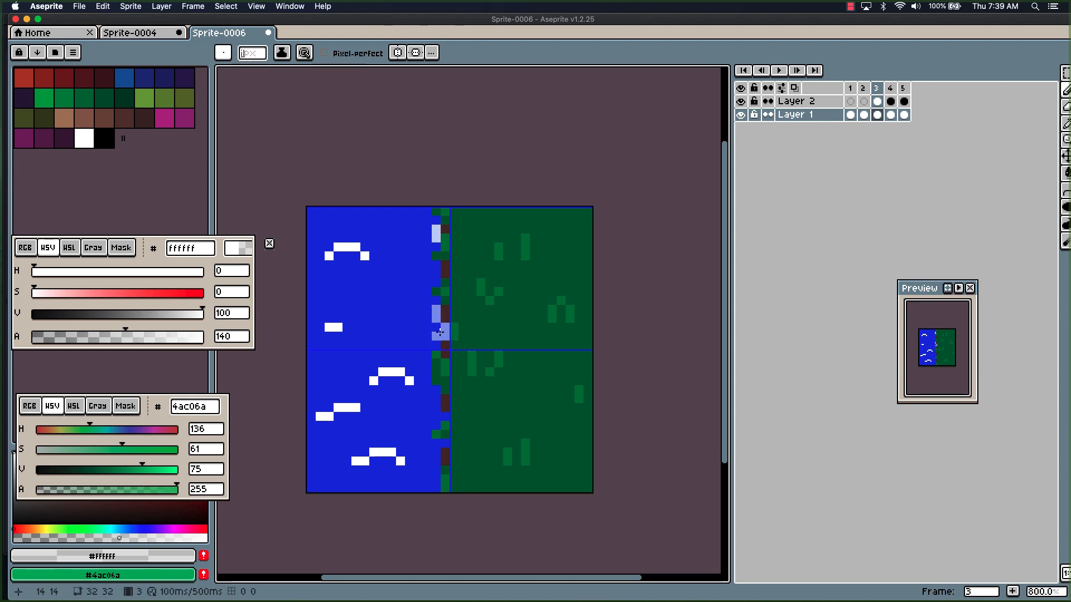
pyautogui.click(436, 301)
pyautogui.click(436, 313)
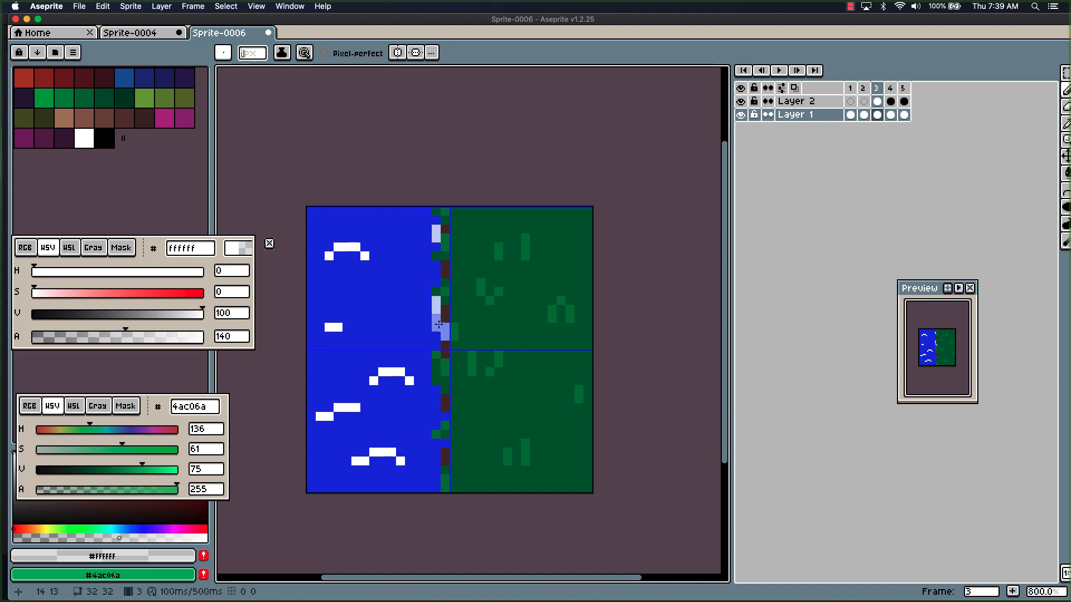
pyautogui.click(444, 335)
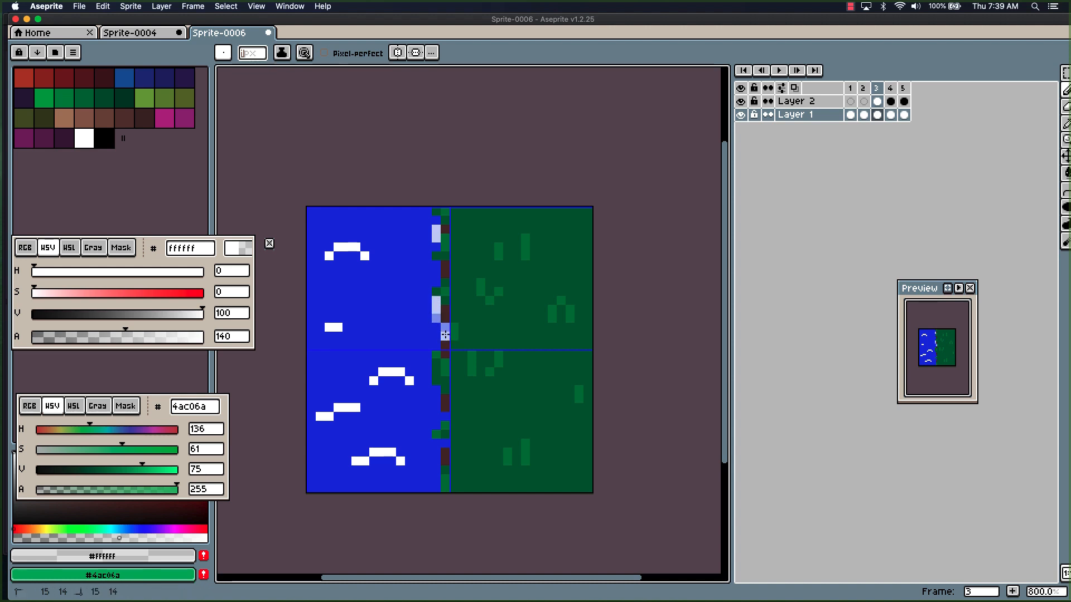
# Continue the semi-transparent white foam down the lower half of the grass's left edge, layering strokes for brighter spots.
pyautogui.moveTo(436, 399); pyautogui.dragTo(436, 389)
pyautogui.click(436, 389)
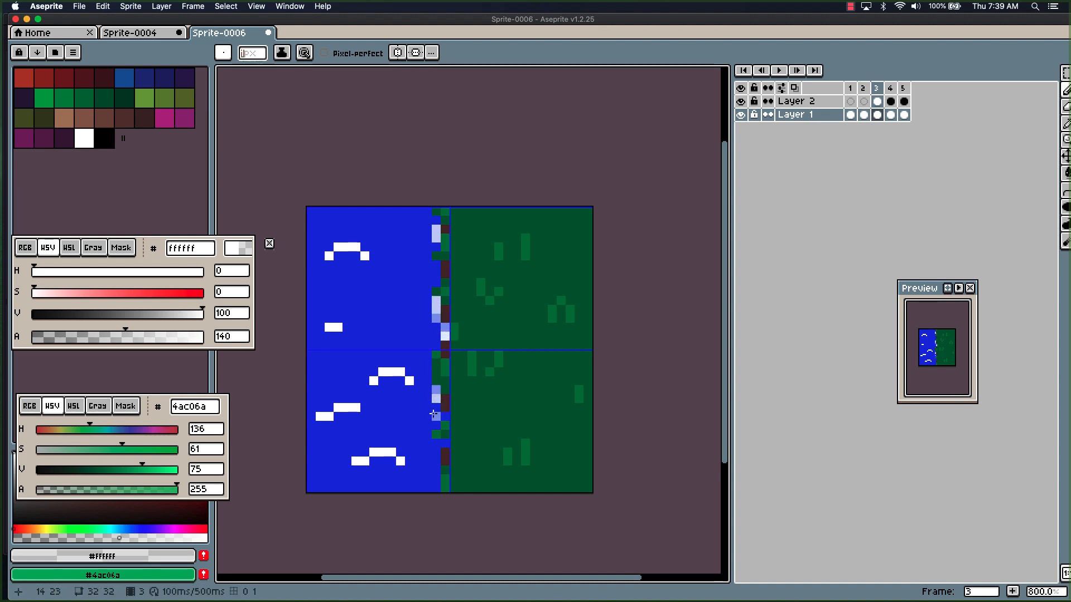
pyautogui.click(445, 416)
pyautogui.click(436, 426)
pyautogui.click(438, 453)
pyautogui.click(444, 446)
pyautogui.click(436, 461)
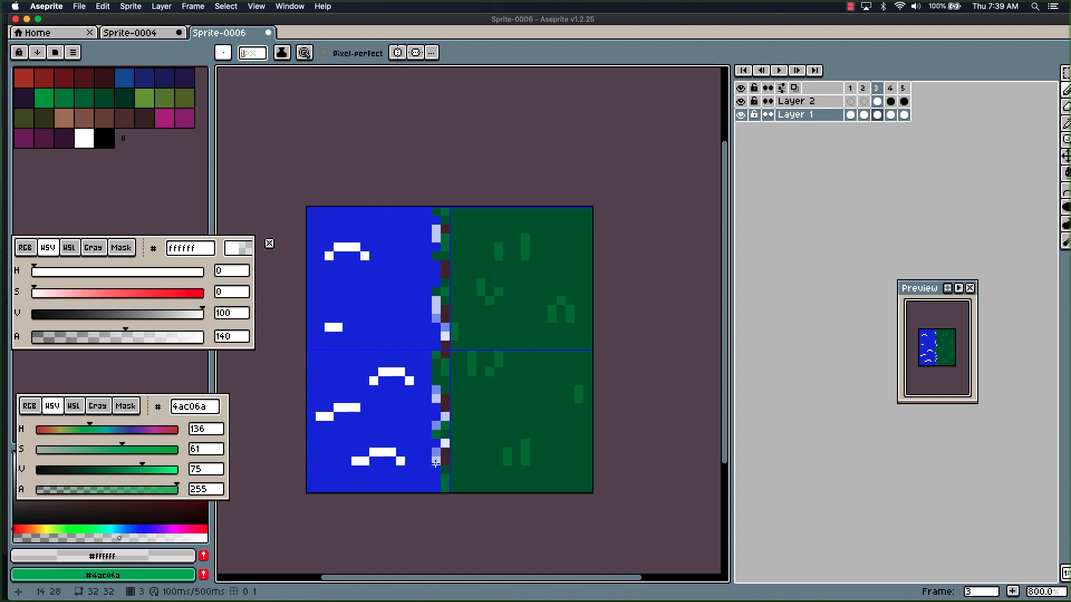
pyautogui.click(437, 470)
pyautogui.click(437, 459)
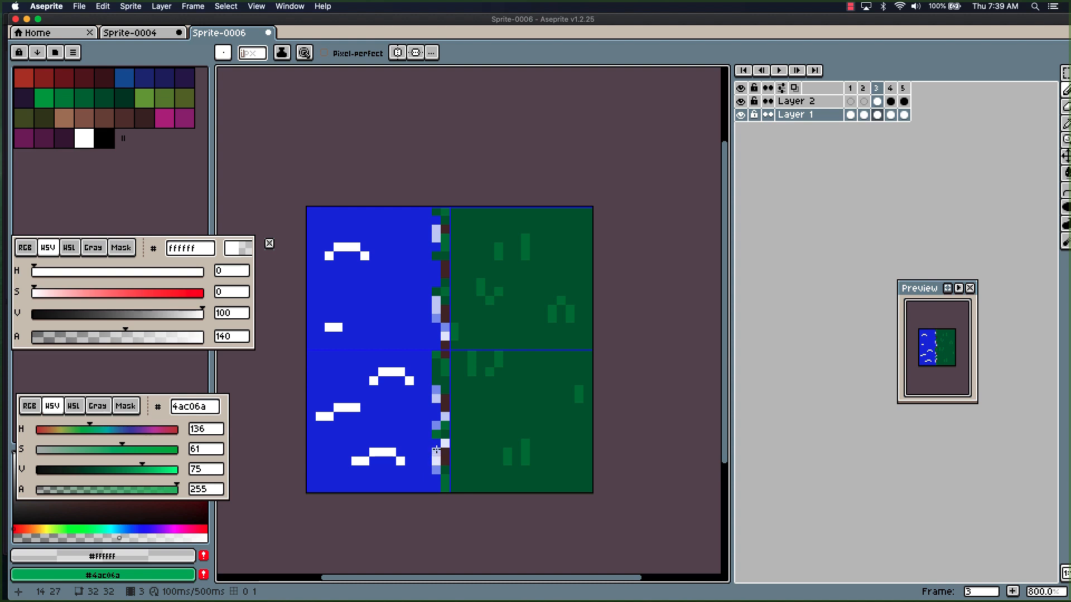
pyautogui.click(437, 481)
pyautogui.click(437, 488)
pyautogui.click(437, 488)
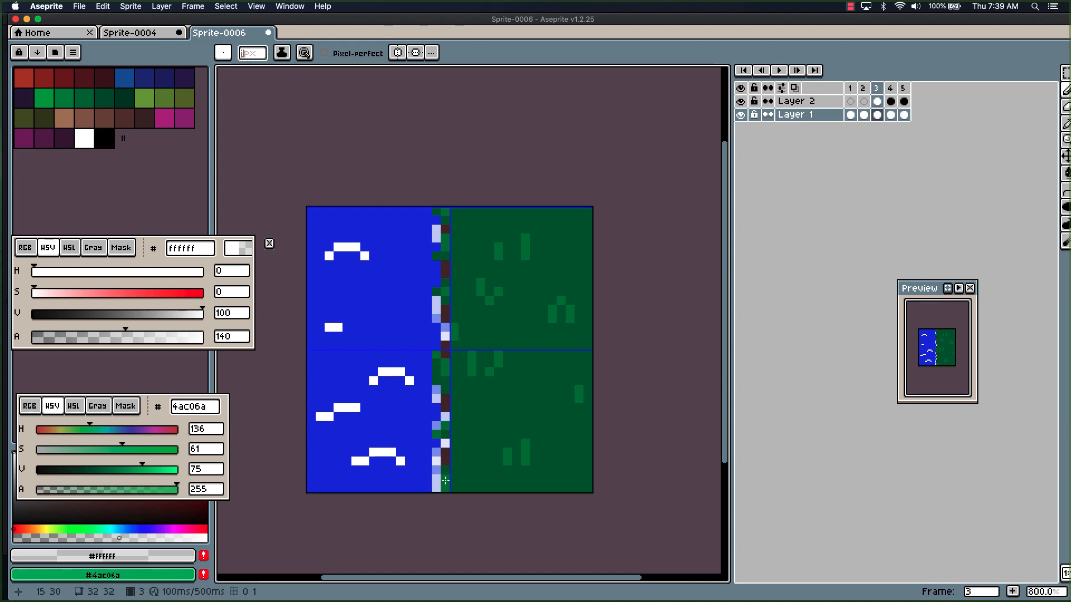
# On Layer 2 of frame 3, cover the wave nearest the grass edge with water blue and draw small opaque white waves in the water.
pyautogui.scroll(-5, 537, 401)
pyautogui.scroll(3, 590, 418)
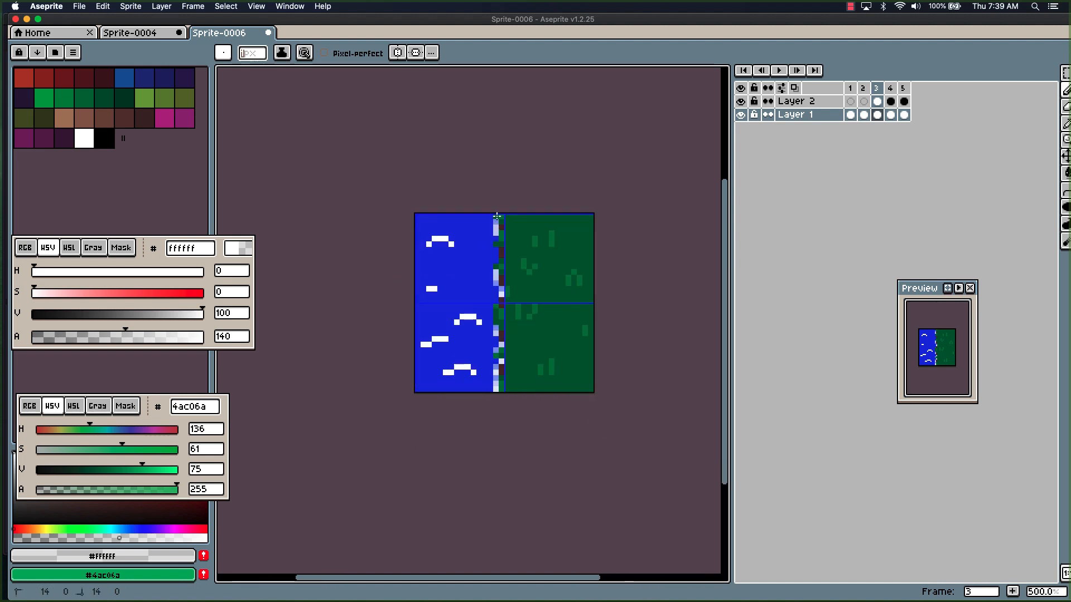
pyautogui.click(877, 101)
pyautogui.scroll(-4, 592, 384)
pyautogui.scroll(2, 512, 370)
pyautogui.keyDown('alt'); pyautogui.click(441, 337); pyautogui.keyUp('alt')
pyautogui.moveTo(433, 330); pyautogui.dragTo(446, 330)
pyautogui.click(84, 138)
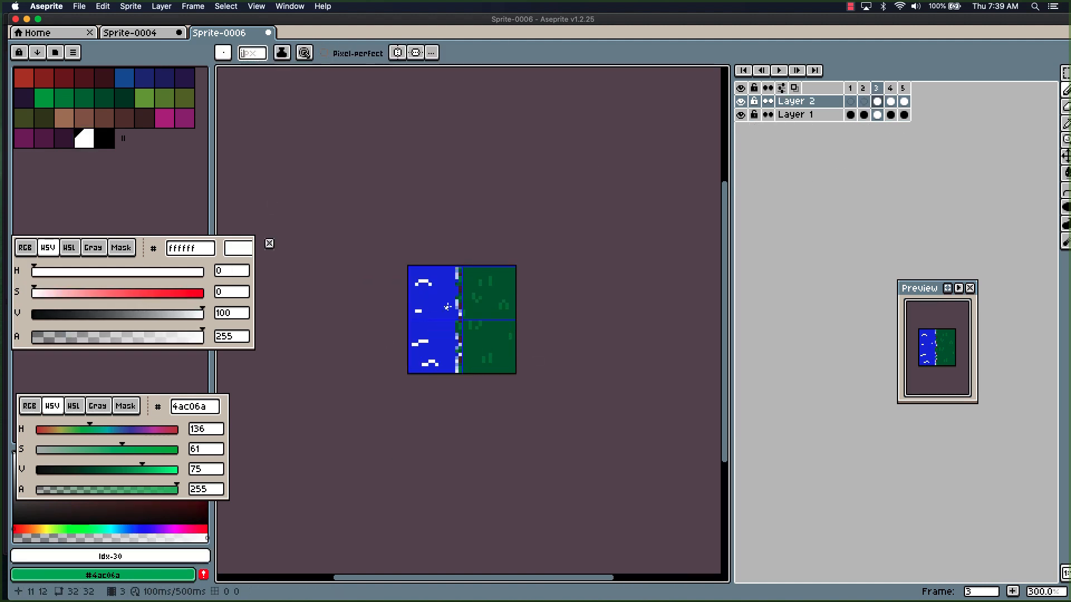
pyautogui.scroll(-1, 505, 378)
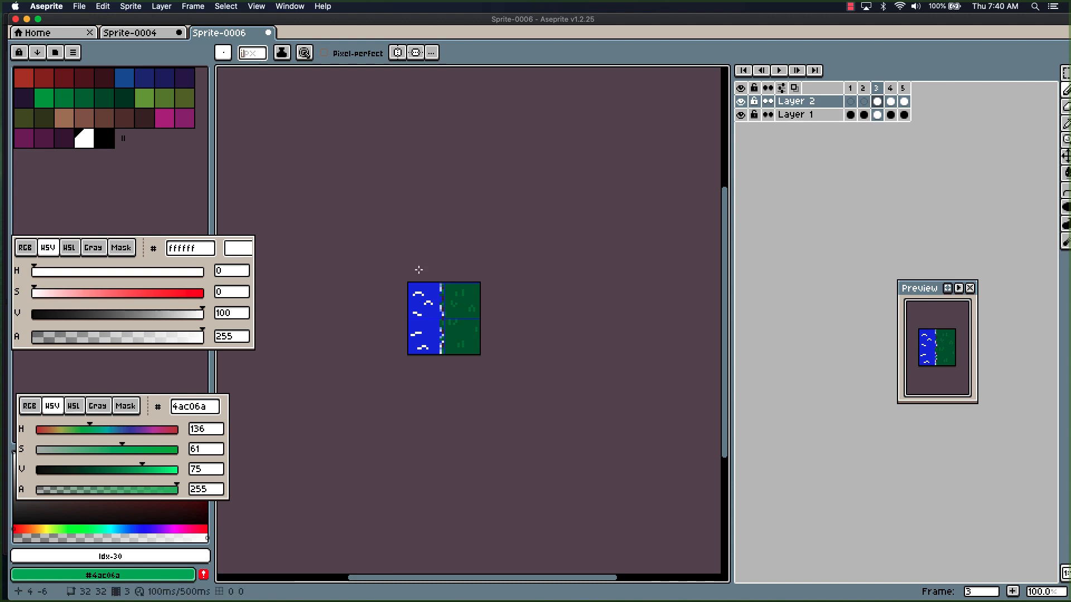
# Merge Layer 2 down into Layer 1 and copy the whole frame 3 side-edge tile into an empty spot in Tilesetter.
pyautogui.rightClick(824, 101)
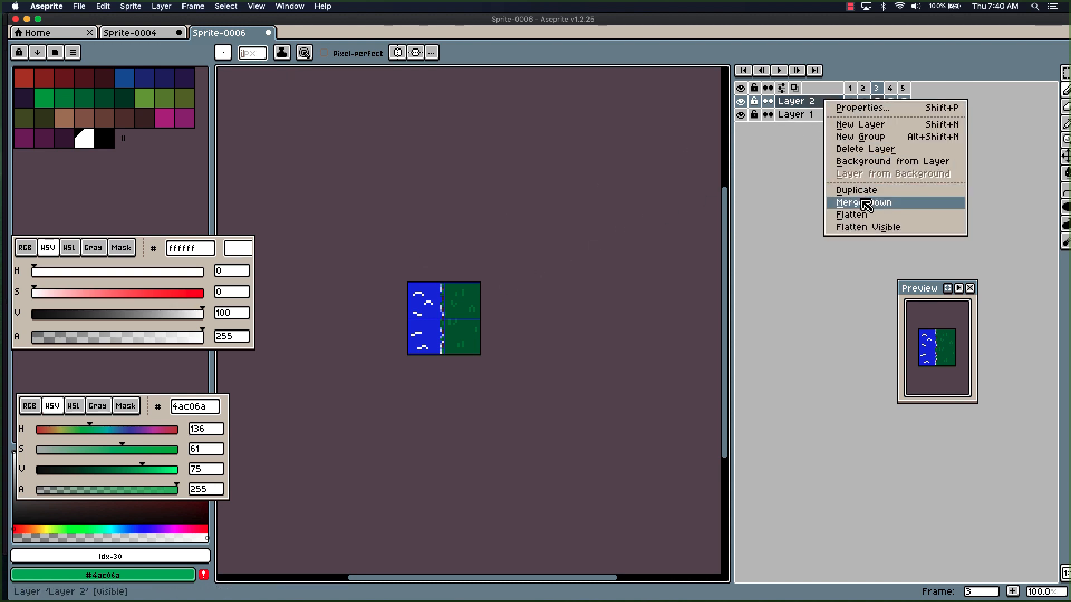
pyautogui.click(866, 205)
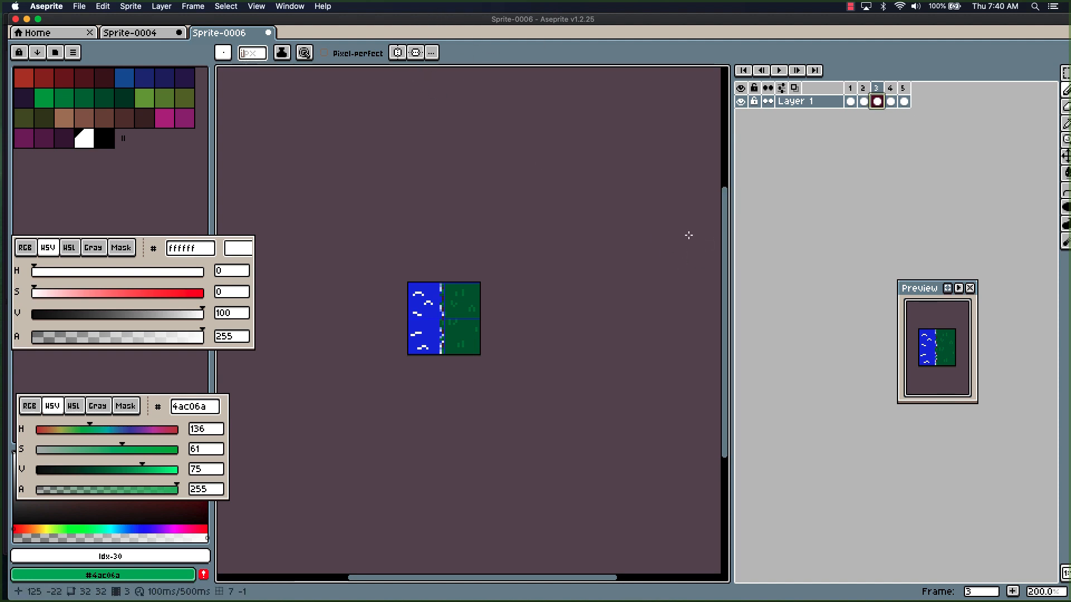
pyautogui.press('super+a')
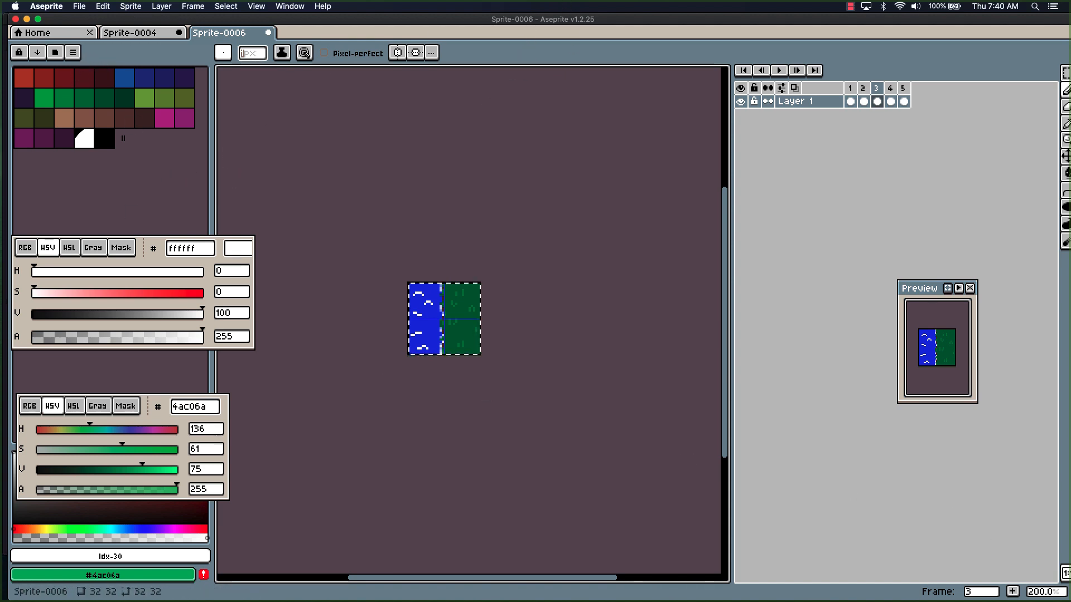
pyautogui.press('super+Tab')
pyautogui.click(172, 76)
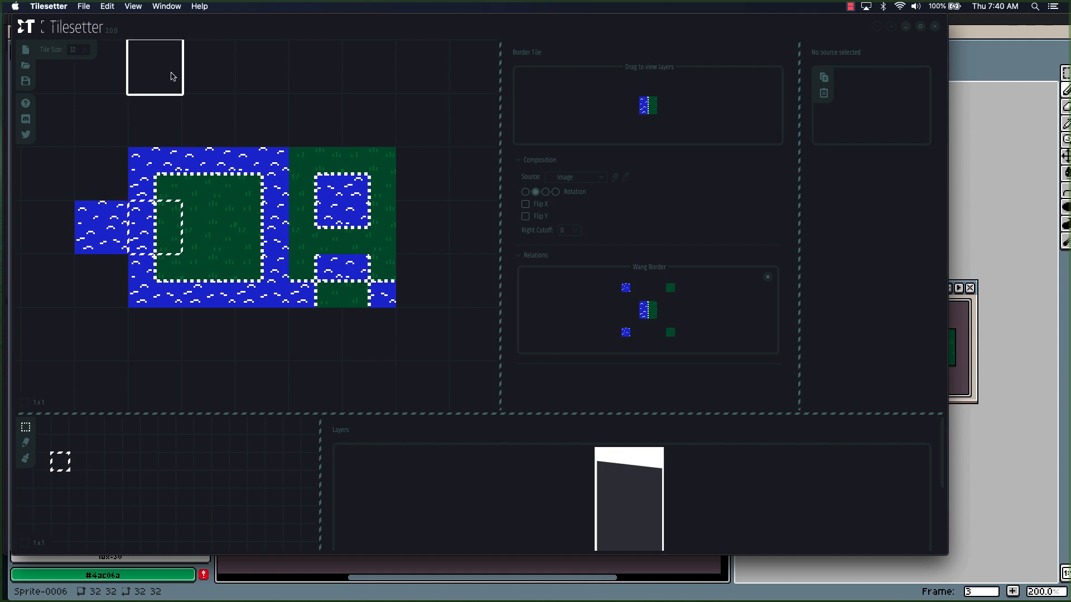
pyautogui.press('super+v')
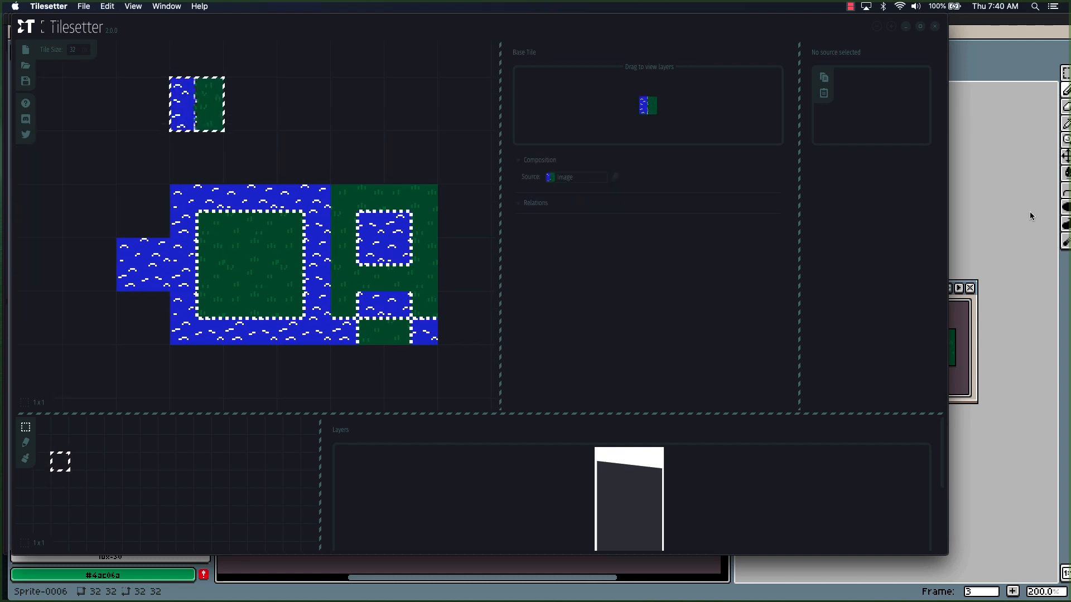
# Copy the frame 4 top-edge tile from Aseprite and paste it beside the side-edge tile in Tilesetter.
pyautogui.press('super+Tab')
pyautogui.click(890, 101)
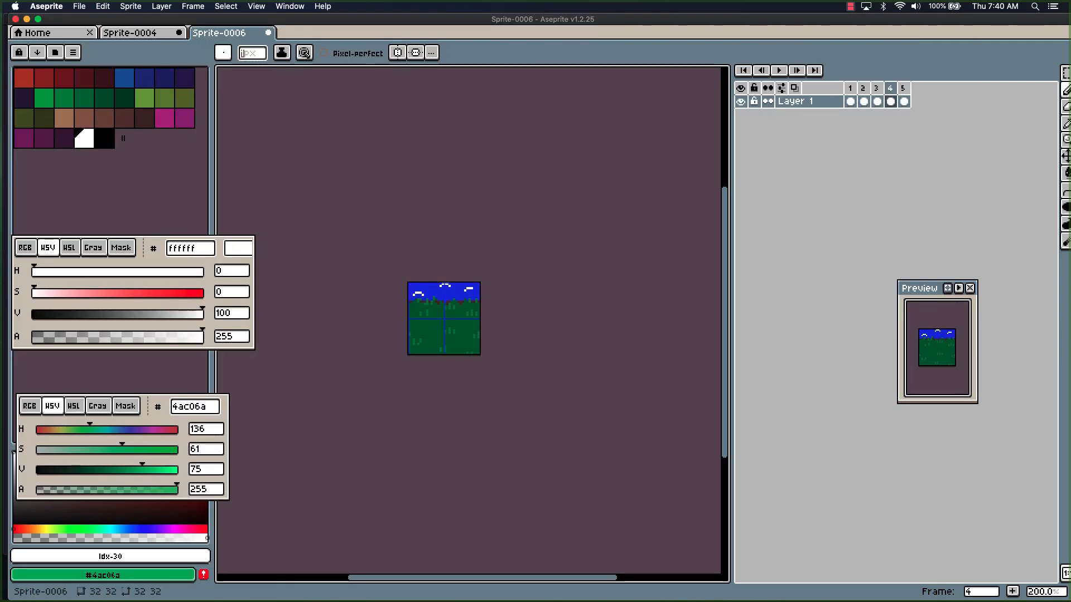
pyautogui.press('v')
pyautogui.press('b')
pyautogui.press('super+Tab')
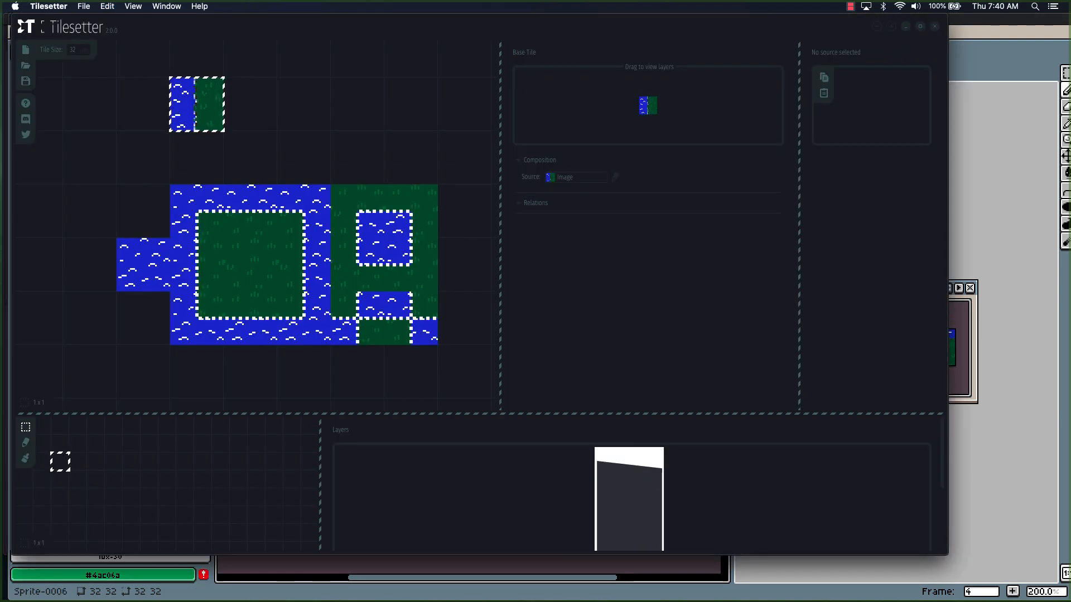
pyautogui.press('super+v')
# Copy the frame 5 bottom-edge tile from Aseprite and paste it next to the top-edge tile in Tilesetter.
pyautogui.press('super+Tab')
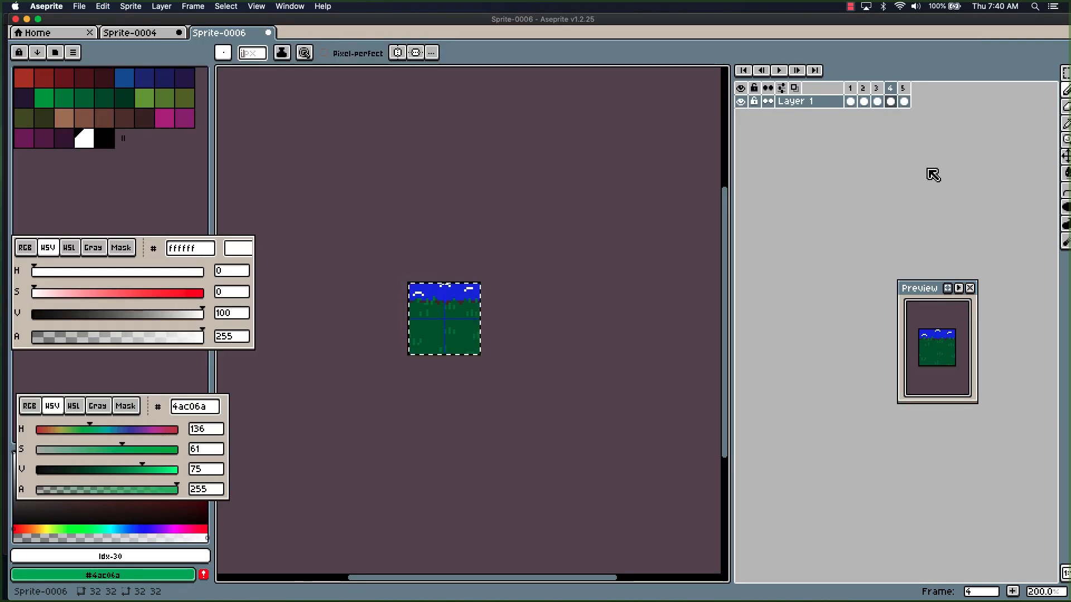
pyautogui.click(905, 102)
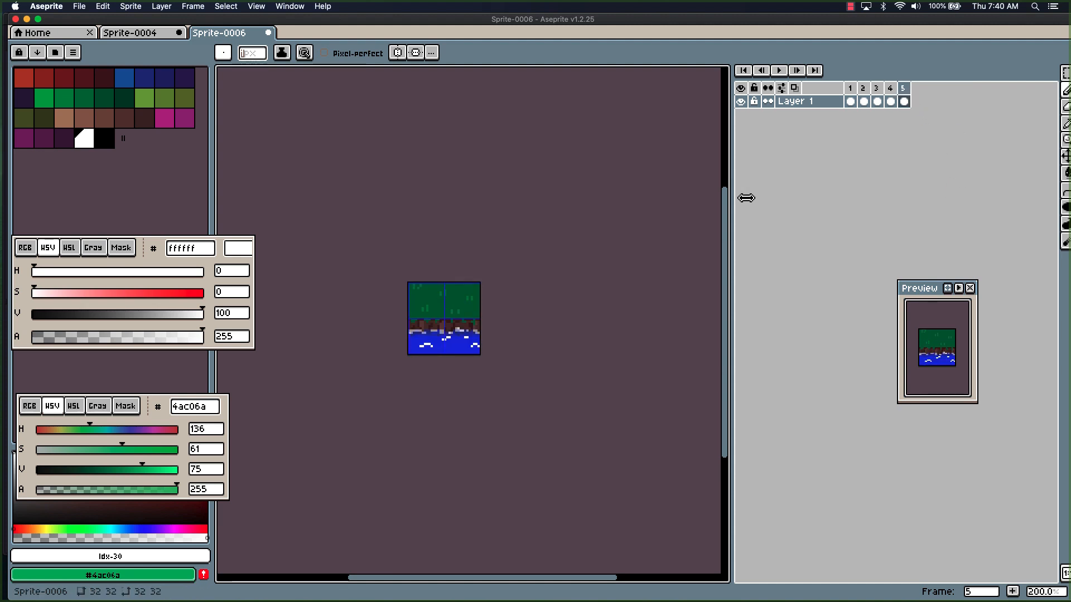
pyautogui.press('super+a')
pyautogui.press('super+Tab')
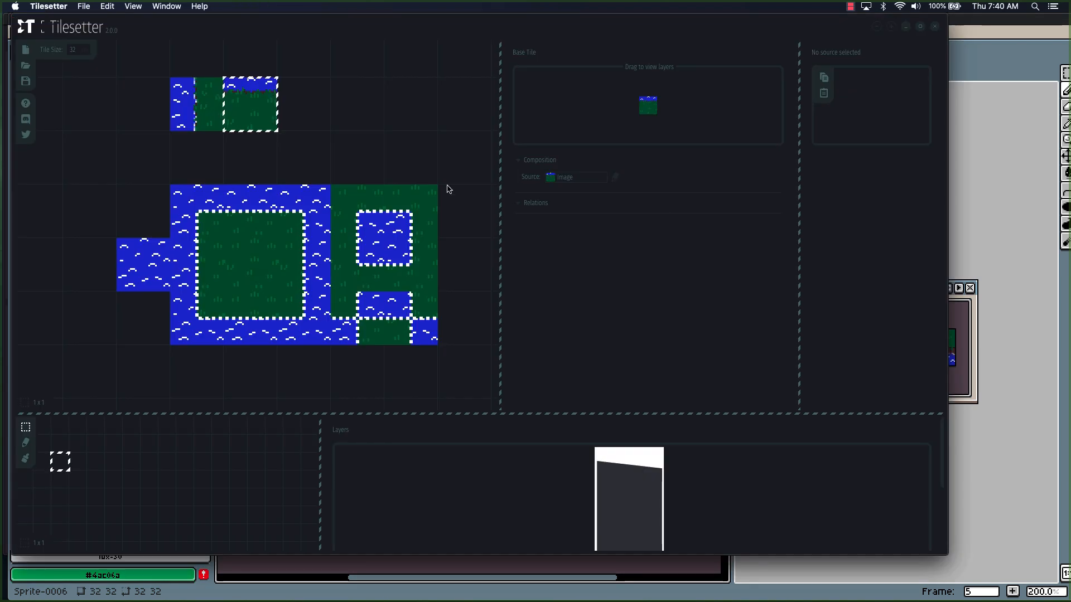
pyautogui.click(305, 125)
pyautogui.press('super+v')
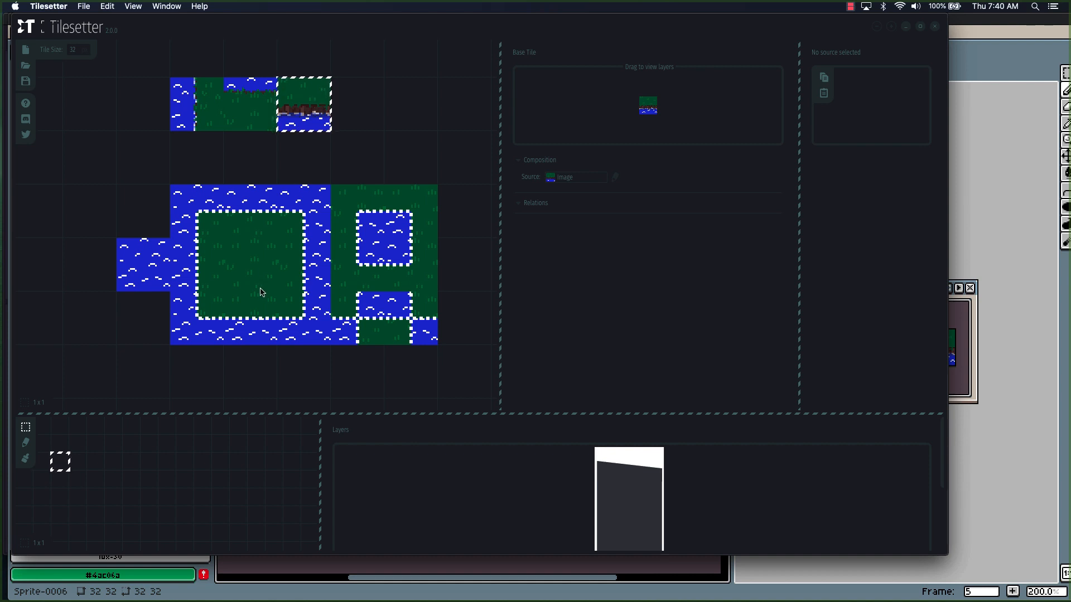
# Set the source of the Wang set's bottom border tile to the pasted bottom-edge image with the brown soil.
pyautogui.click(248, 328)
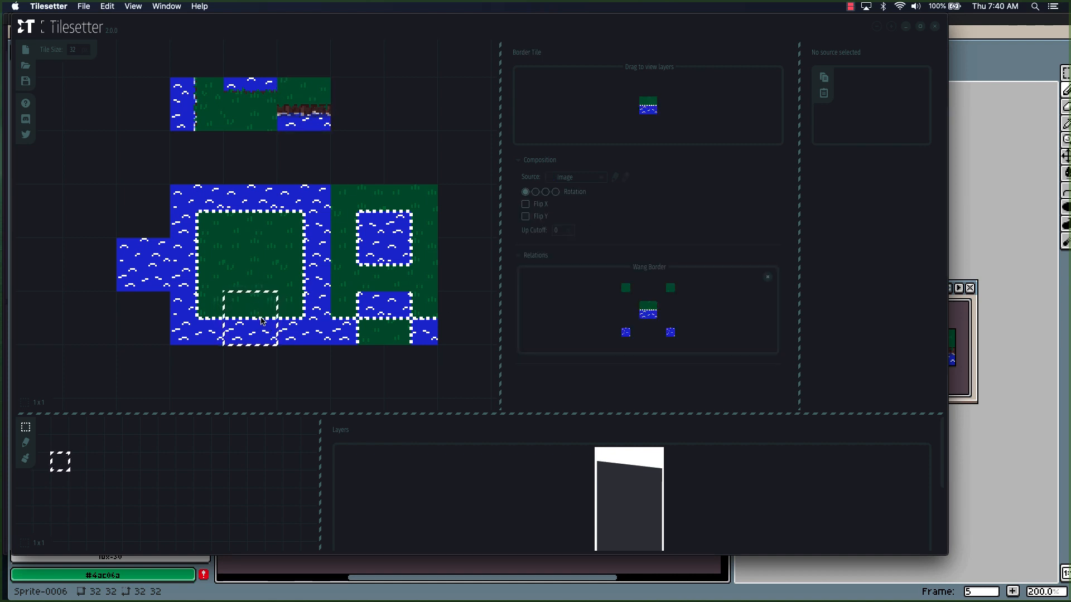
pyautogui.moveTo(639, 119); pyautogui.dragTo(647, 125)
pyautogui.click(600, 180)
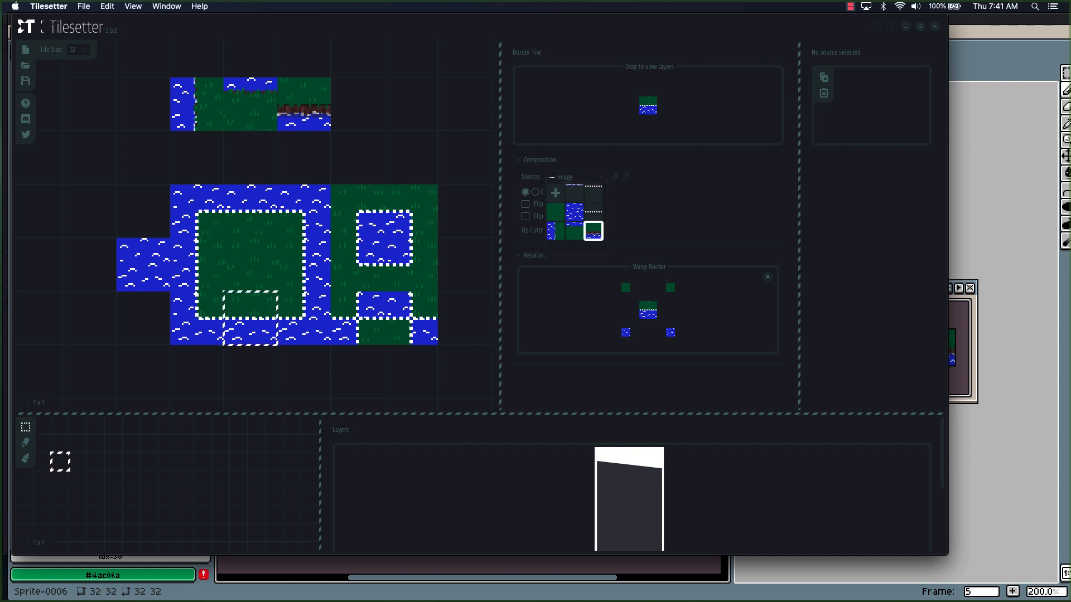
pyautogui.click(592, 231)
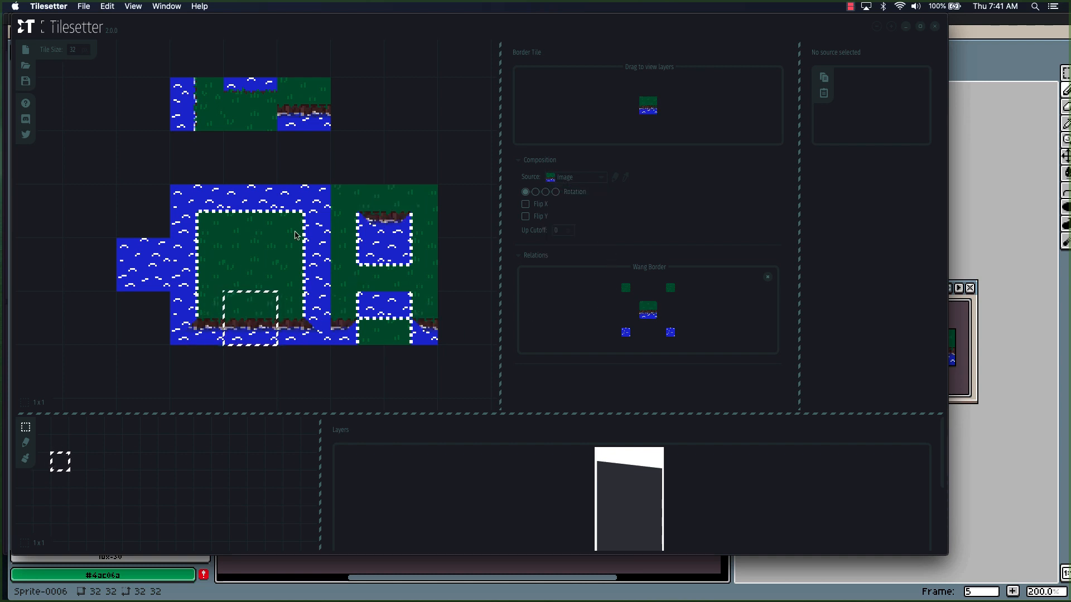
# Set the top border tile's source to the pasted top-edge image and remove its rotation.
pyautogui.click(262, 201)
pyautogui.click(600, 179)
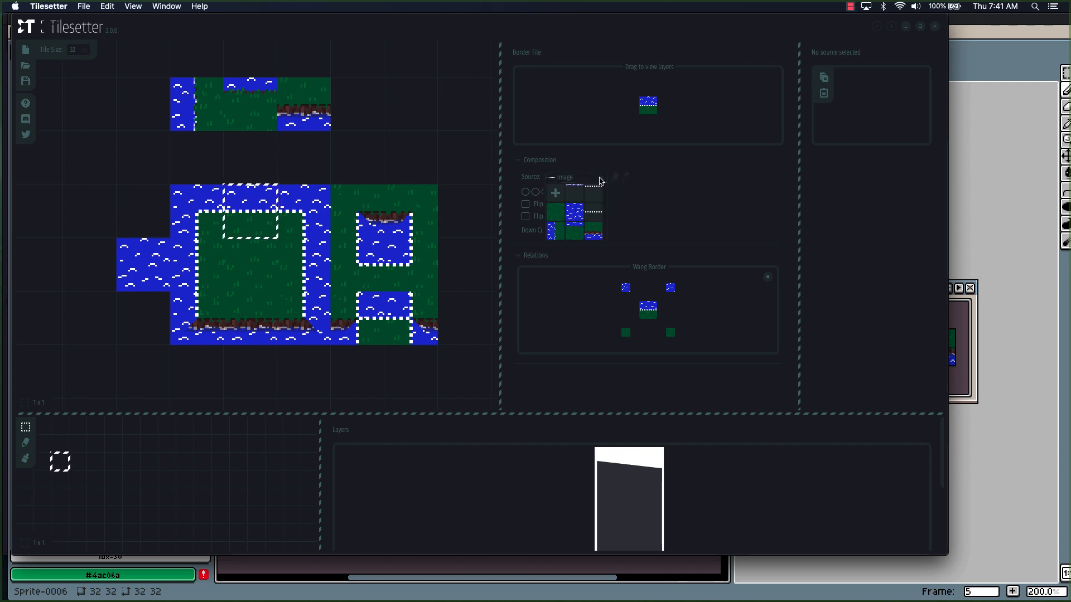
pyautogui.click(583, 233)
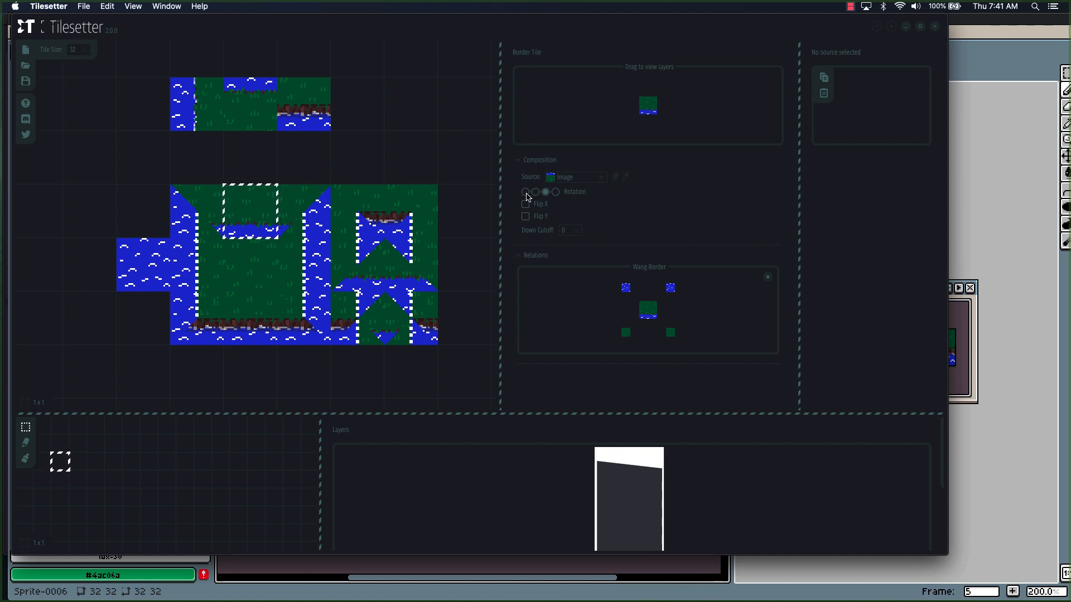
pyautogui.click(526, 193)
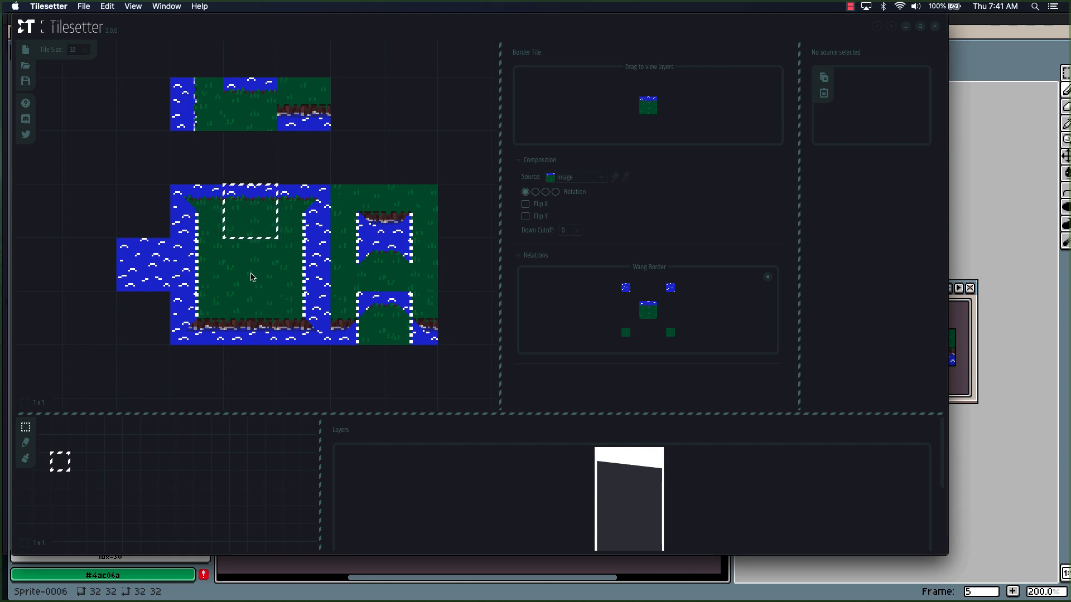
# Set the left border tile's source to the pasted side-edge image and remove its rotation.
pyautogui.click(193, 275)
pyautogui.click(595, 177)
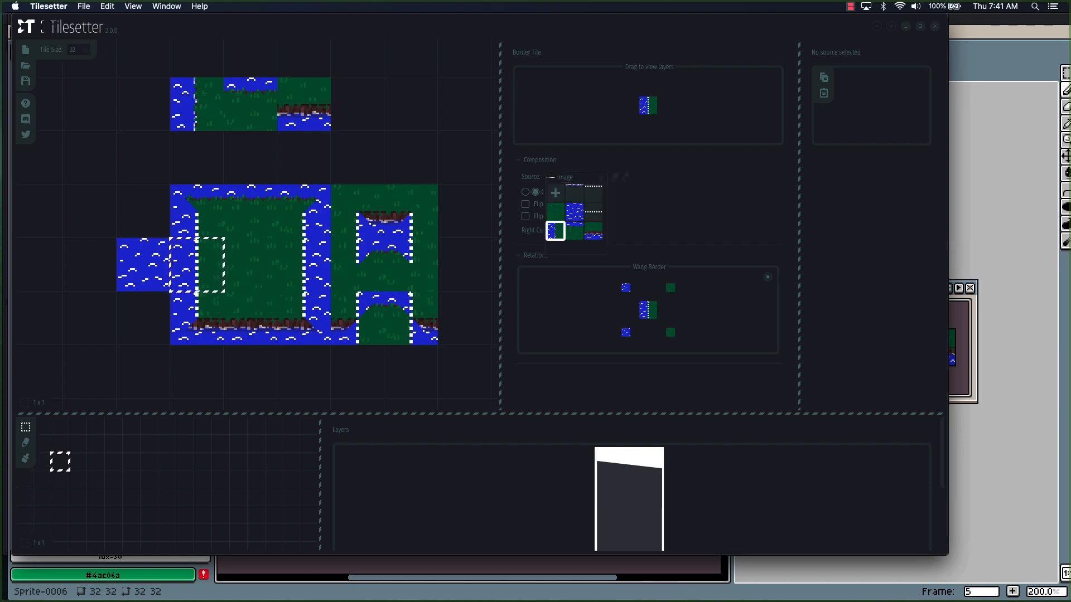
pyautogui.click(556, 235)
pyautogui.click(525, 192)
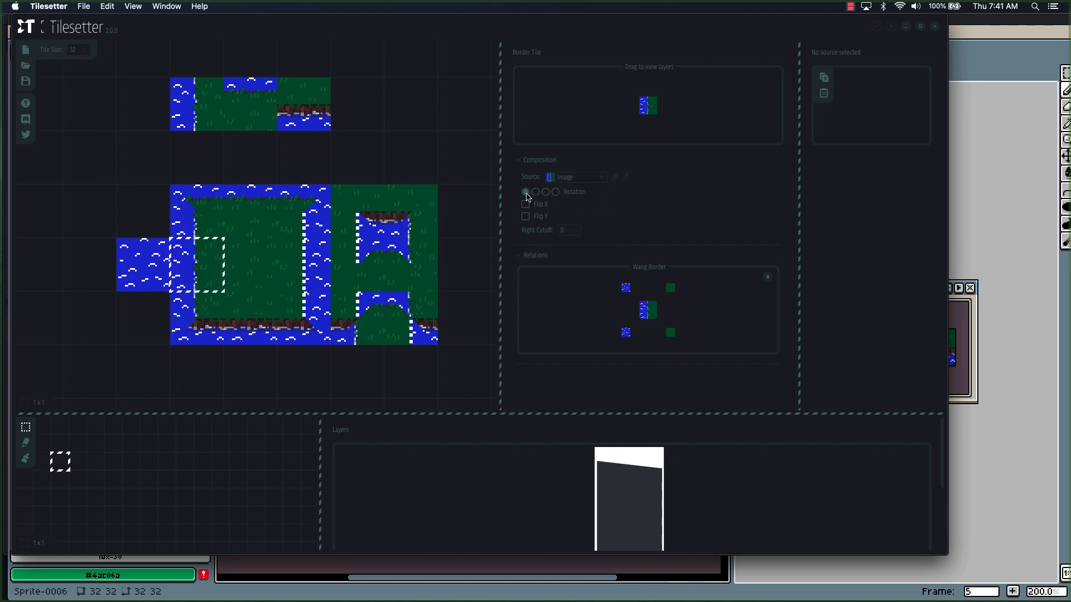
# Set the right border tile's source to the side-edge image, remove its rotation and enable Flip X.
pyautogui.click(317, 268)
pyautogui.click(602, 179)
pyautogui.click(555, 239)
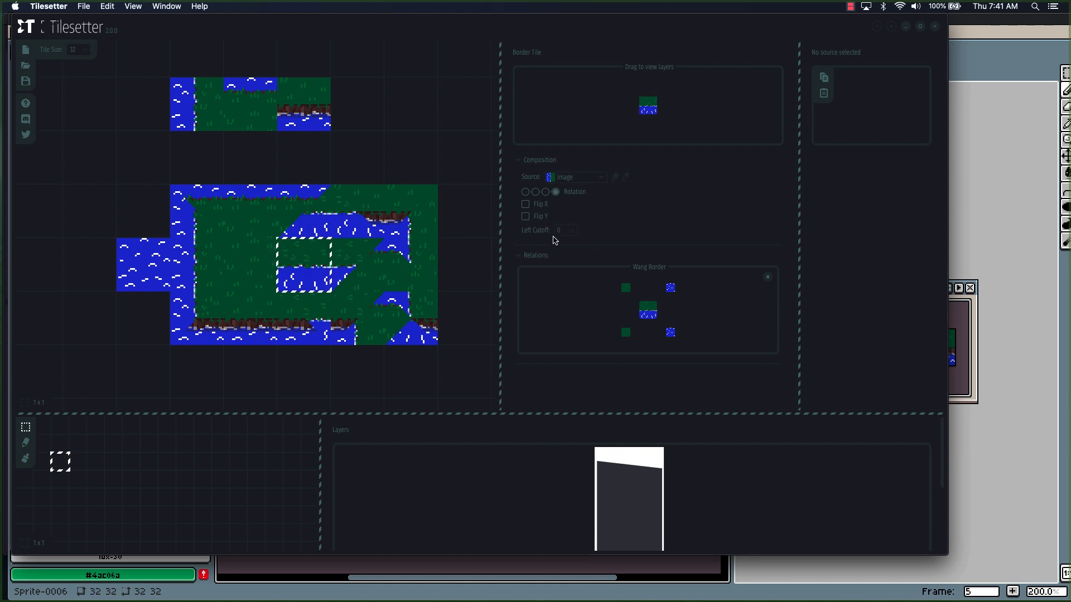
pyautogui.click(526, 193)
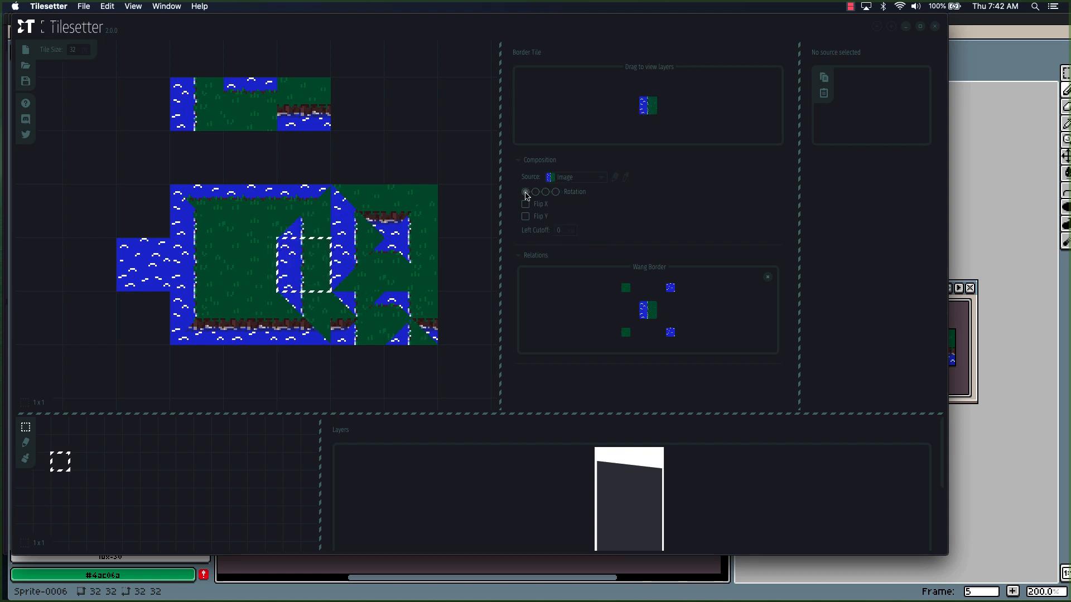
pyautogui.click(525, 204)
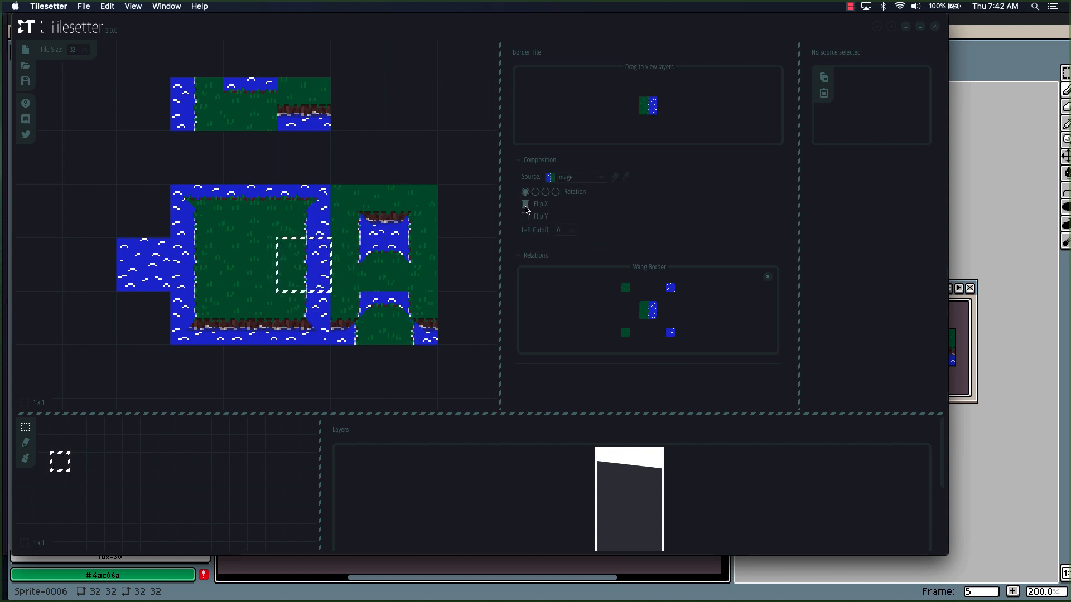
# Set the right cutoff of the top-left corner border tile and the left cutoff of the top-right corner tile to 4.
pyautogui.moveTo(233, 236); pyautogui.dragTo(266, 236)
pyautogui.click(234, 213)
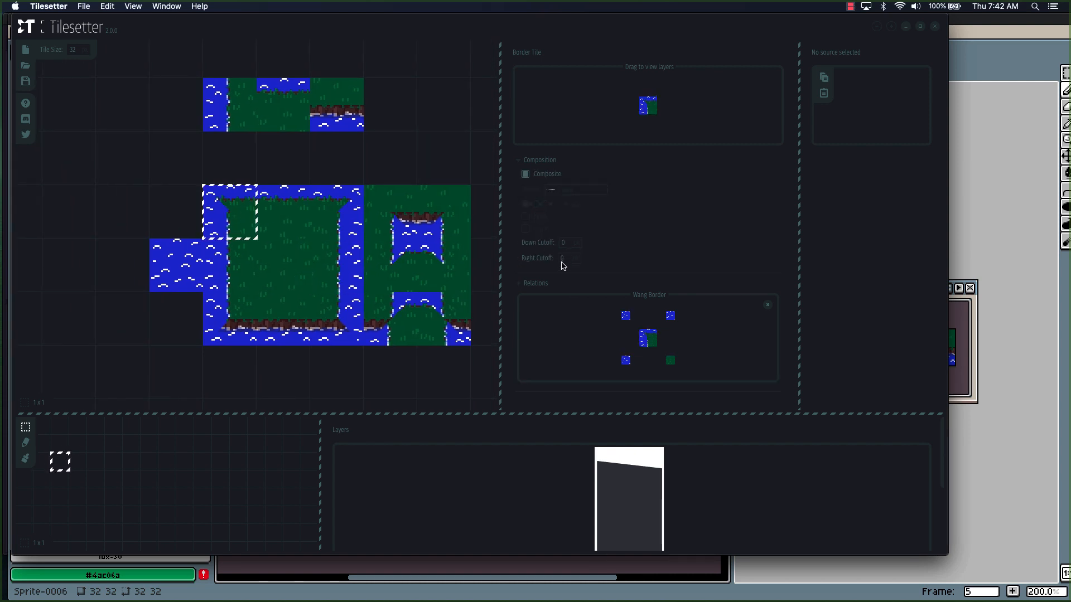
pyautogui.click(563, 259)
pyautogui.write('4')
pyautogui.click(354, 214)
pyautogui.click(557, 242)
pyautogui.write('4')
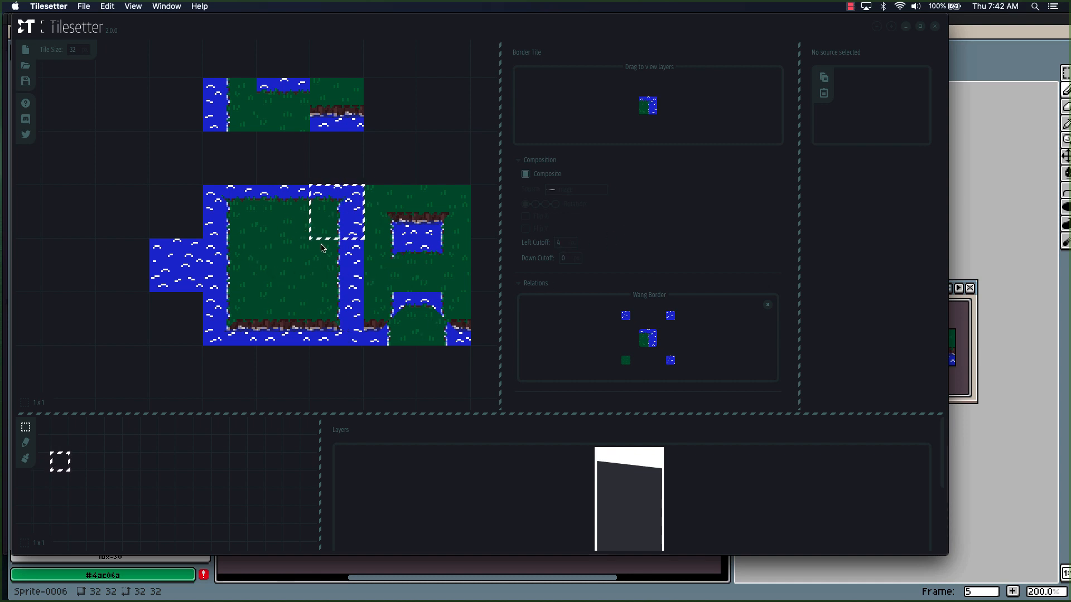
pyautogui.hscroll(3, 270, 260)
pyautogui.scroll(-1, 270, 259)
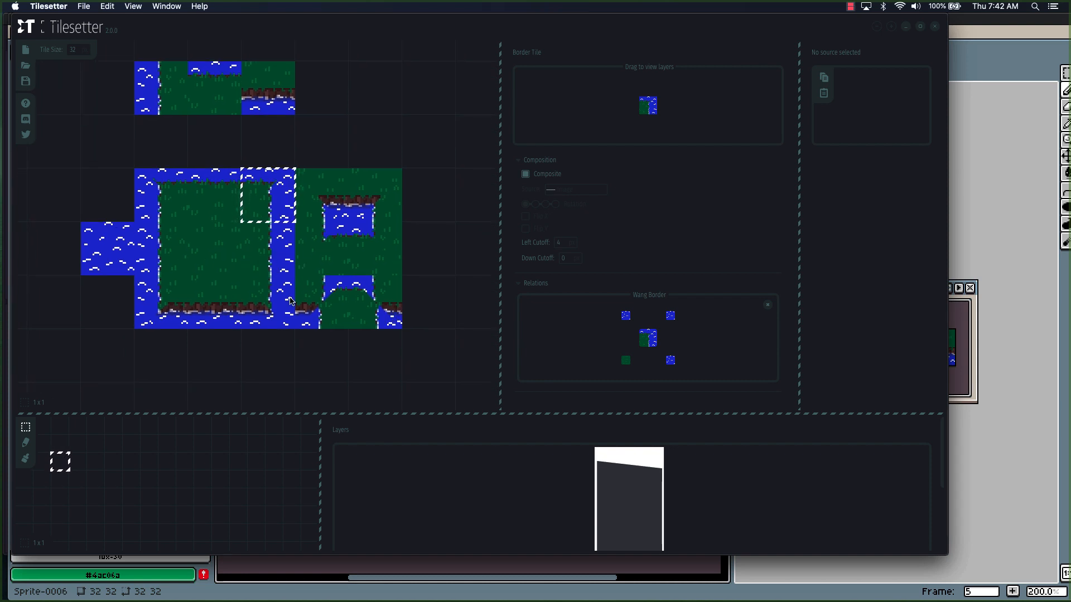
pyautogui.scroll(-1, 290, 301)
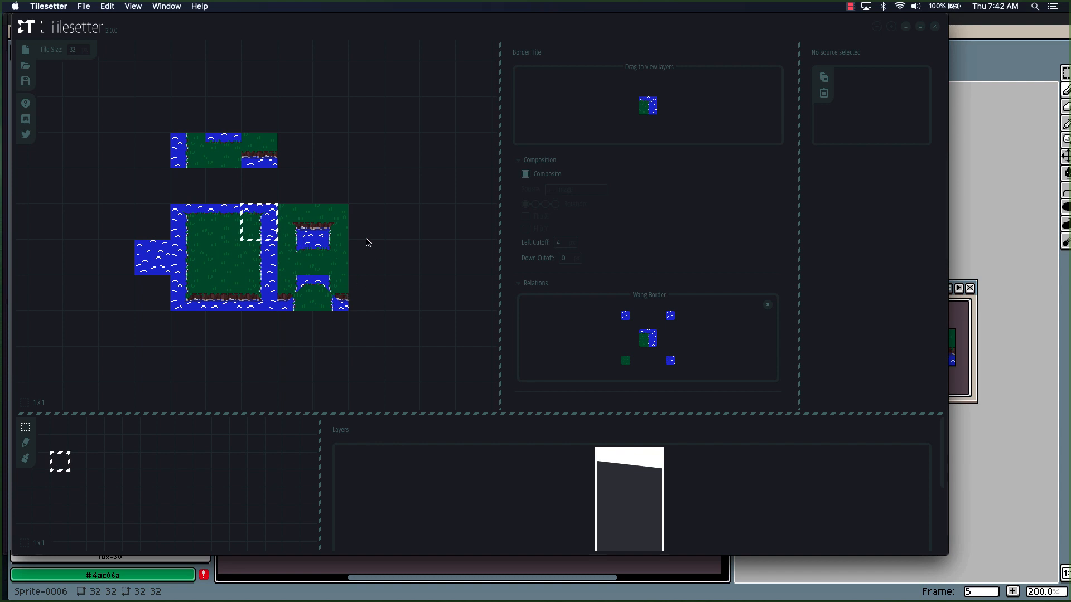
pyautogui.click(182, 288)
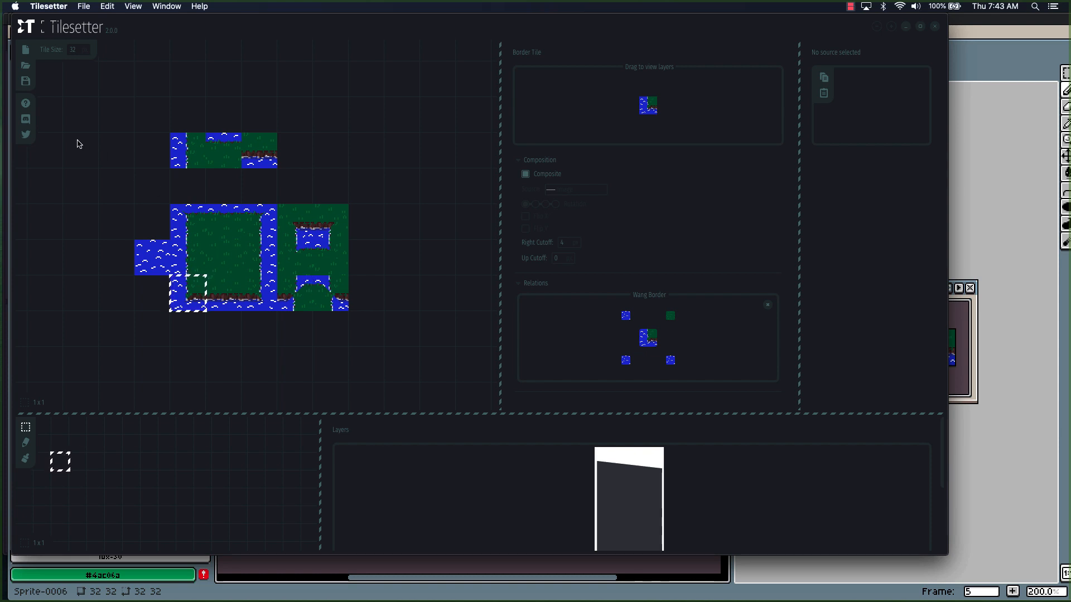
pyautogui.moveTo(374, 159); pyautogui.dragTo(402, 159)
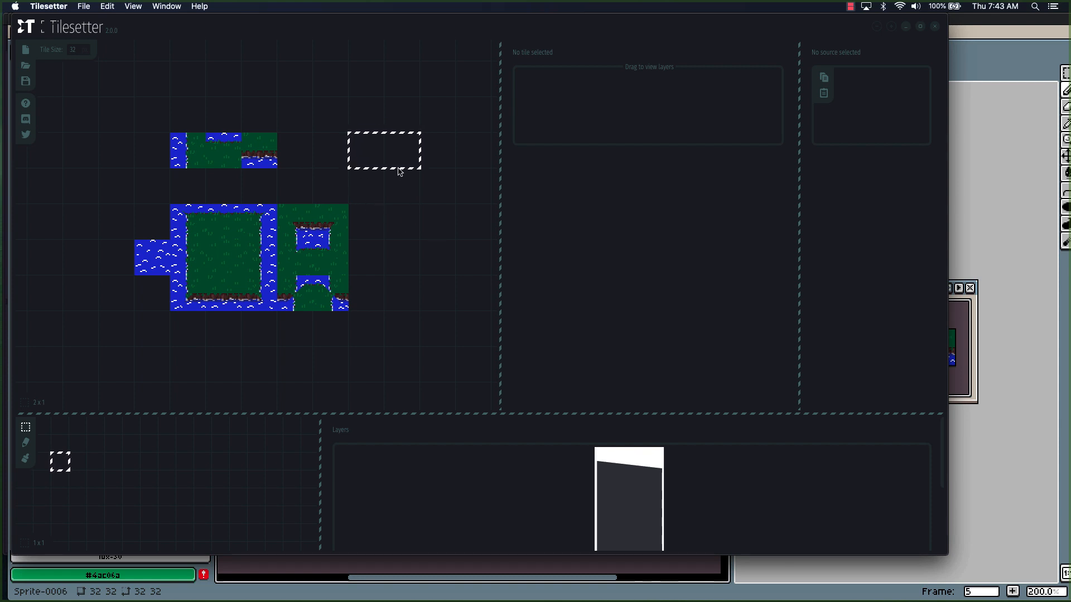
pyautogui.click(442, 168)
pyautogui.hscroll(5, 430, 179)
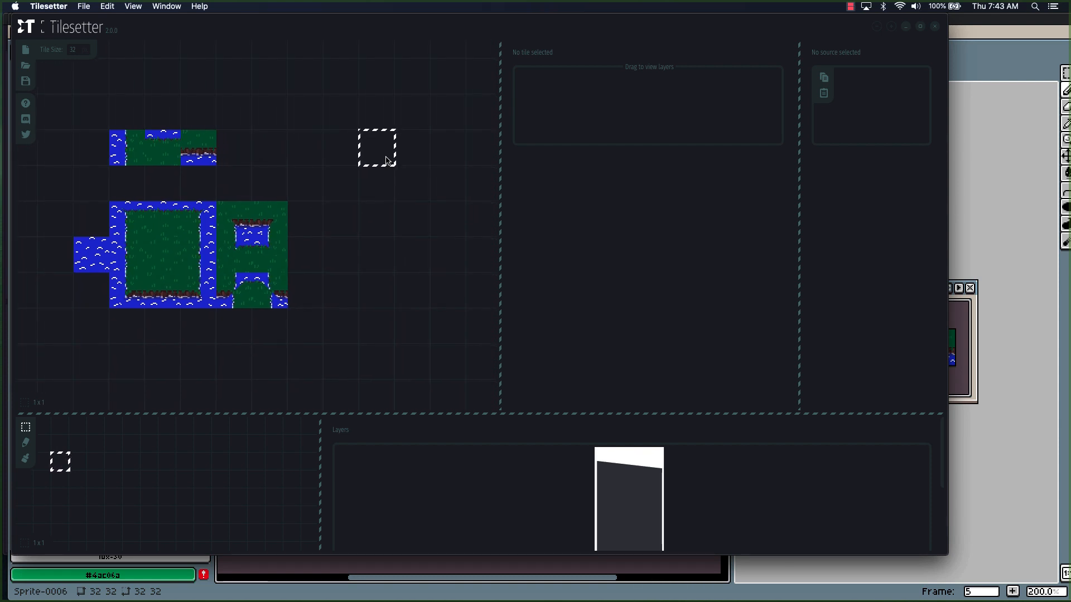
# Export the whole grass and water Wang tile block as an image named water_grass in the tilesets folder.
pyautogui.moveTo(341, 148); pyautogui.dragTo(378, 184)
pyautogui.moveTo(90, 226); pyautogui.dragTo(292, 277)
pyautogui.rightClick(147, 248)
pyautogui.moveTo(319, 316)
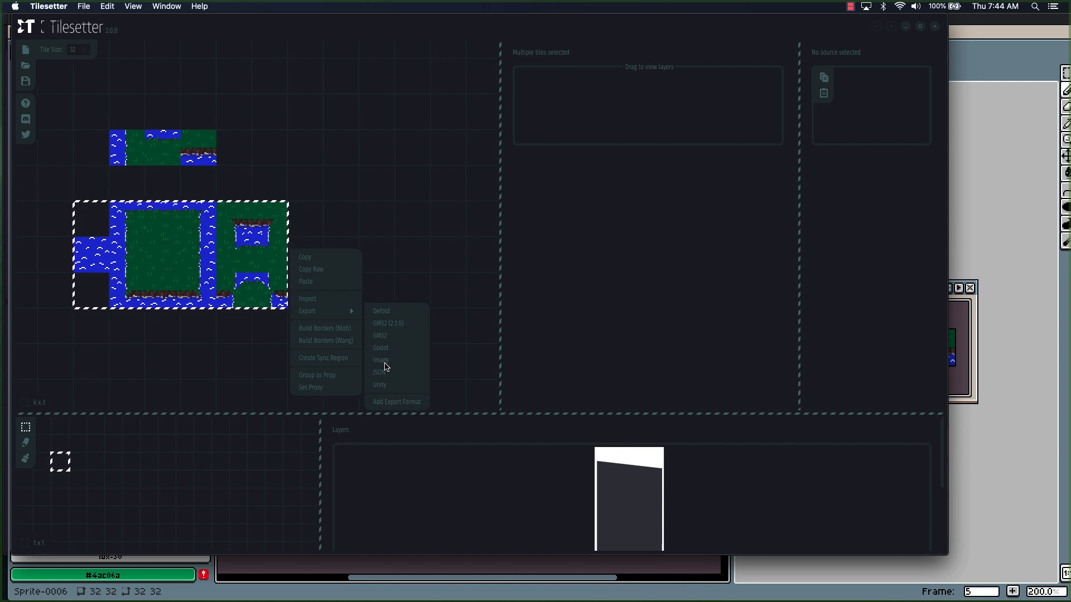
pyautogui.click(381, 360)
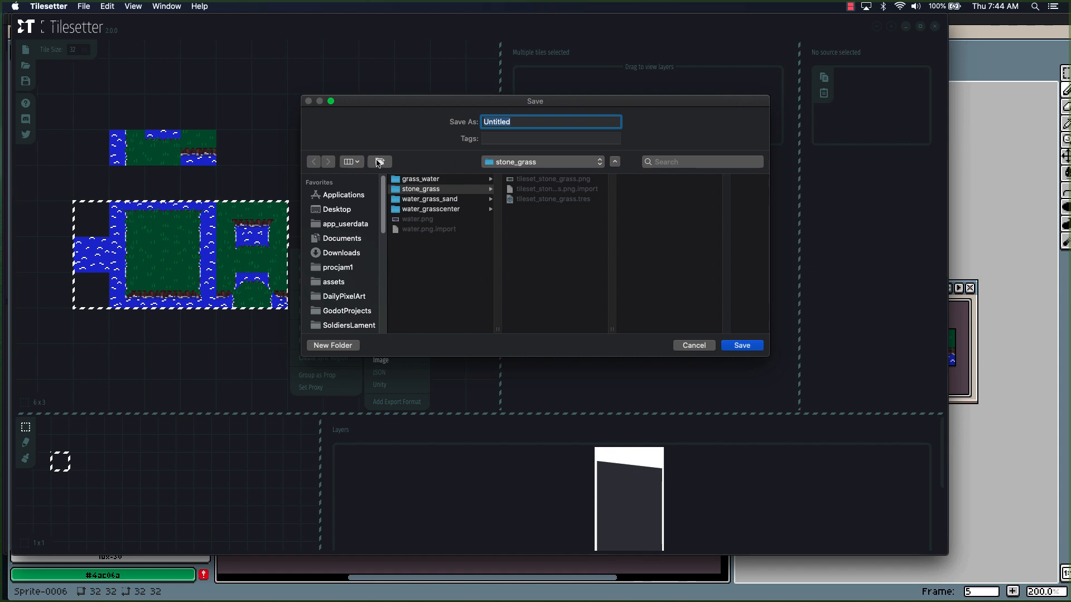
pyautogui.click(572, 162)
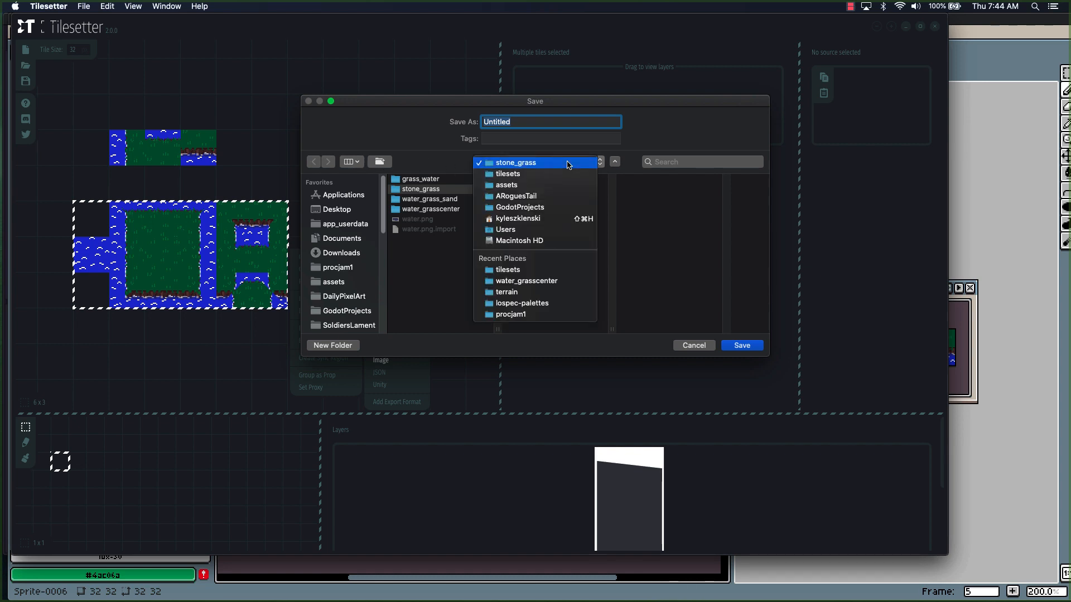
pyautogui.click(541, 175)
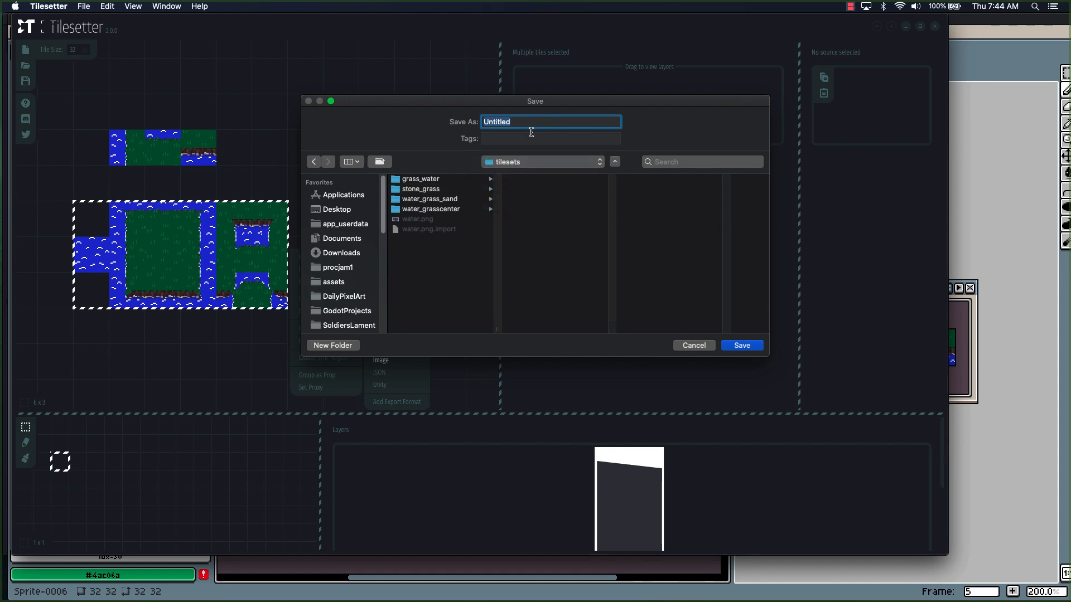
pyautogui.moveTo(527, 105); pyautogui.dragTo(613, 114)
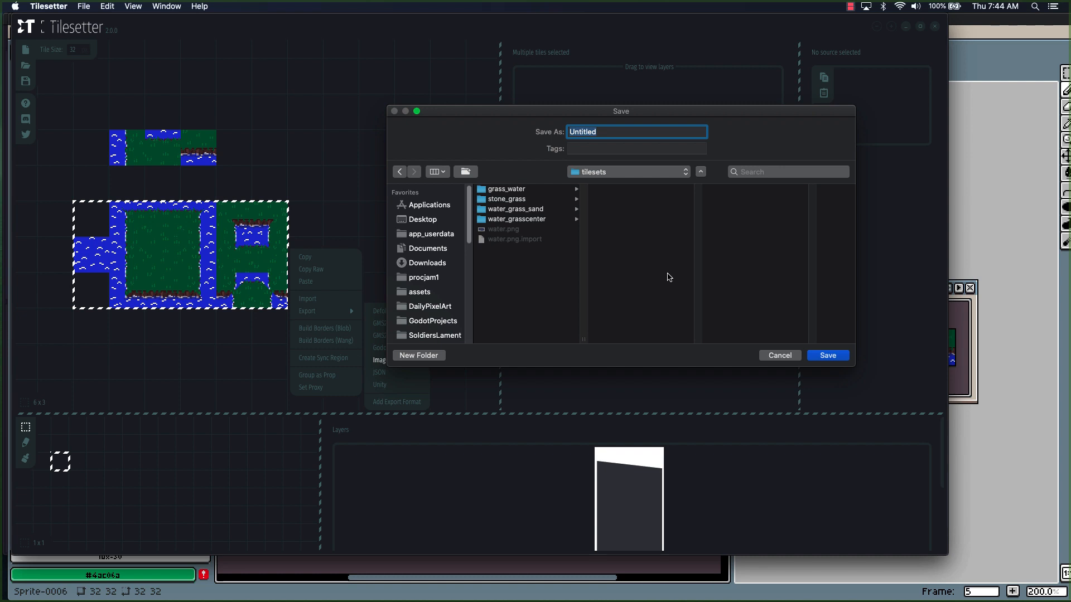
pyautogui.write('water_grass')
pyautogui.click(828, 355)
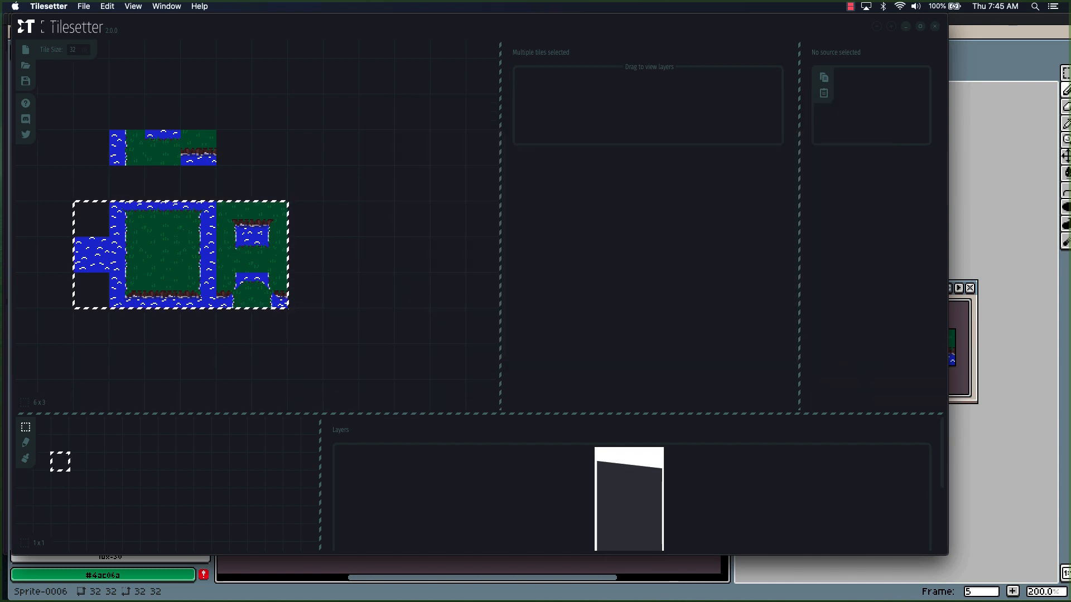
# Switch to Godot, collapse the expanded tileset subfolders and select water_grass.png in the project files.
pyautogui.press('super+Tab')
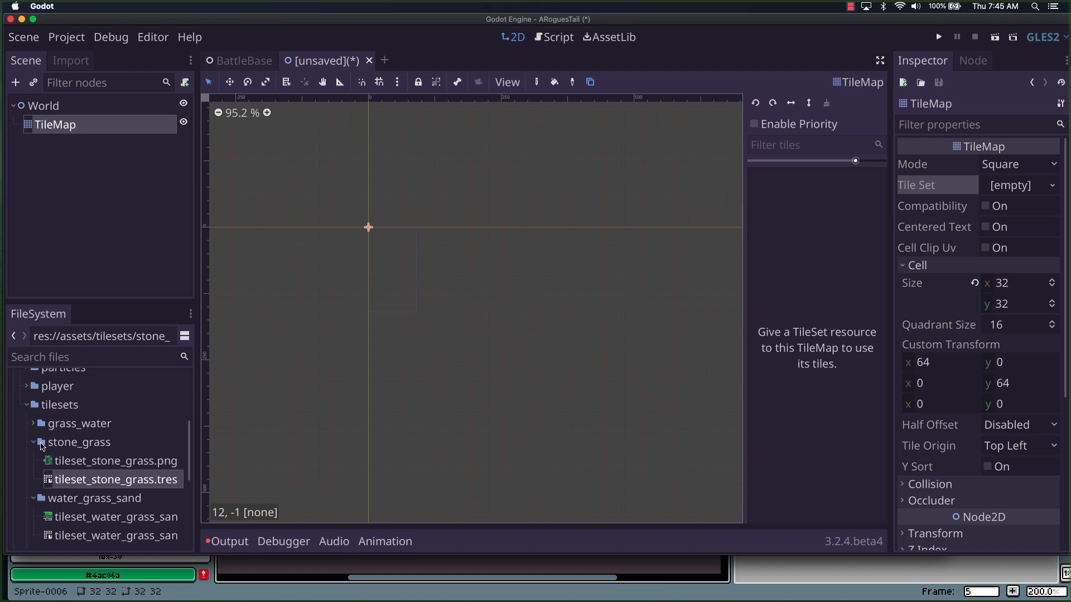
pyautogui.click(33, 442)
pyautogui.click(33, 461)
pyautogui.click(33, 479)
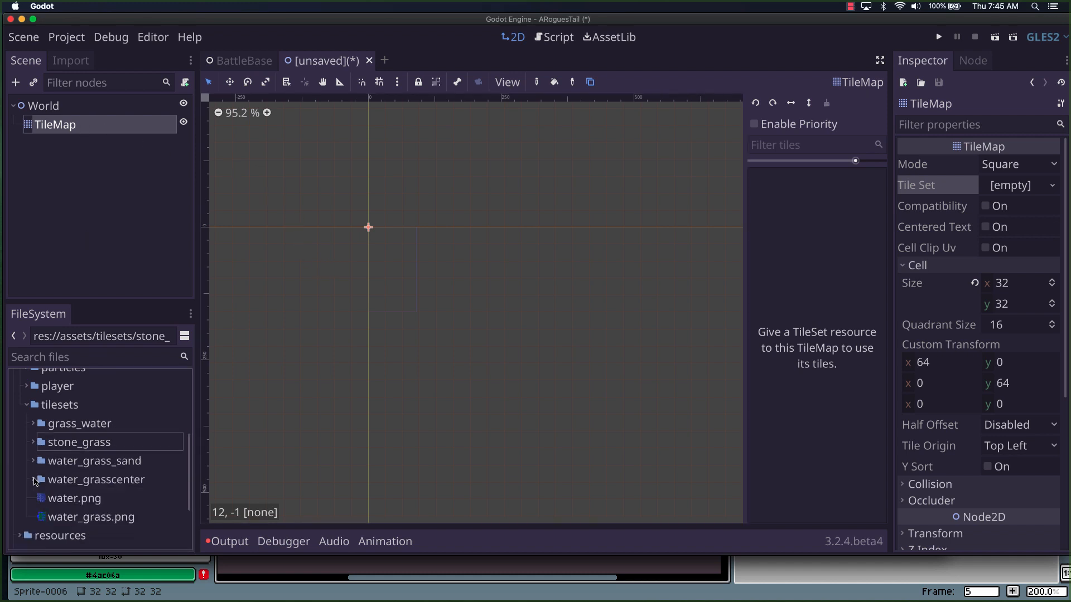
pyautogui.click(89, 519)
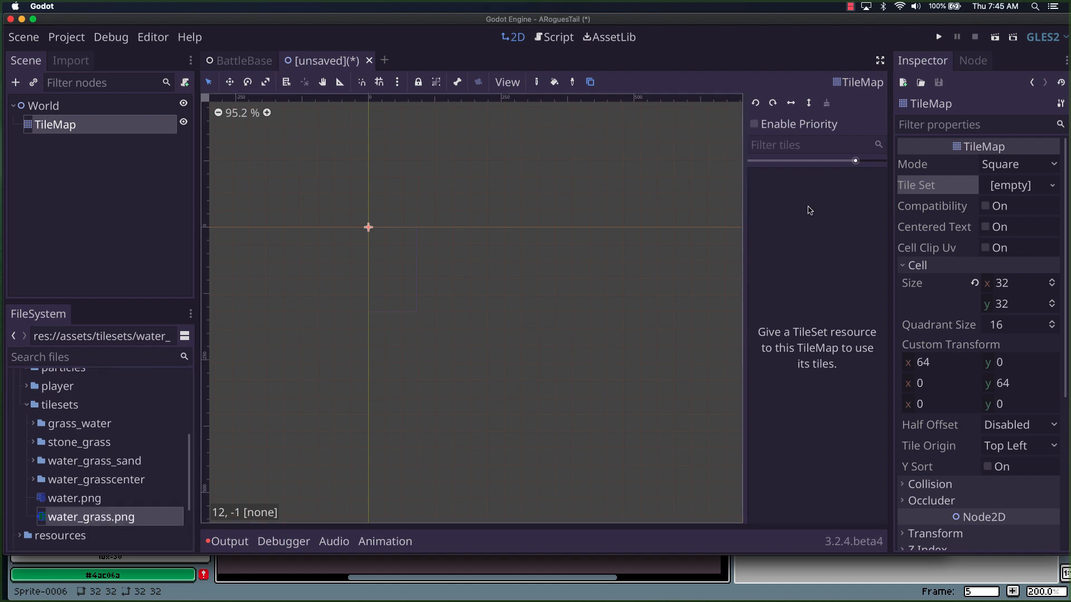
# Create a new TileSet for the TileMap node and open it for editing.
pyautogui.click(1054, 186)
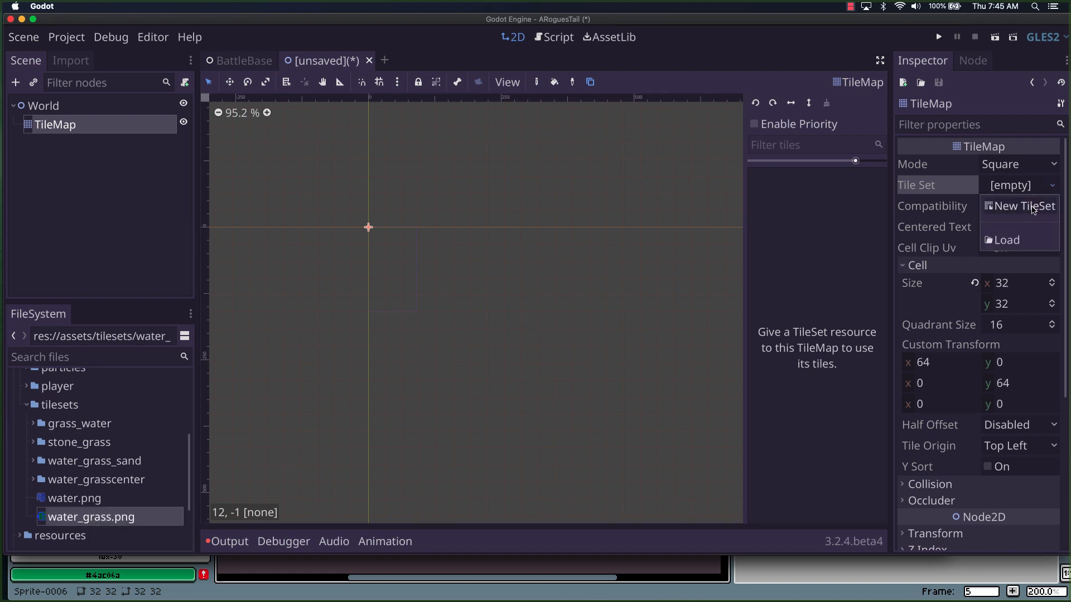
pyautogui.click(1032, 207)
pyautogui.click(1000, 189)
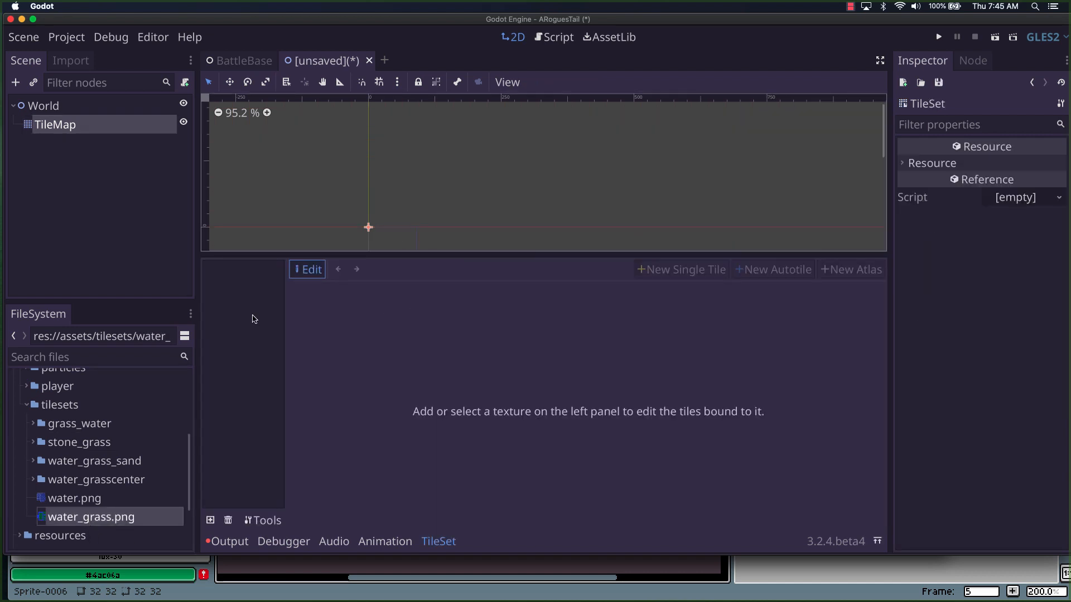
# Add water_grass.png to the TileSet and create a new autotile whose region covers the whole texture.
pyautogui.moveTo(107, 527); pyautogui.dragTo(231, 312)
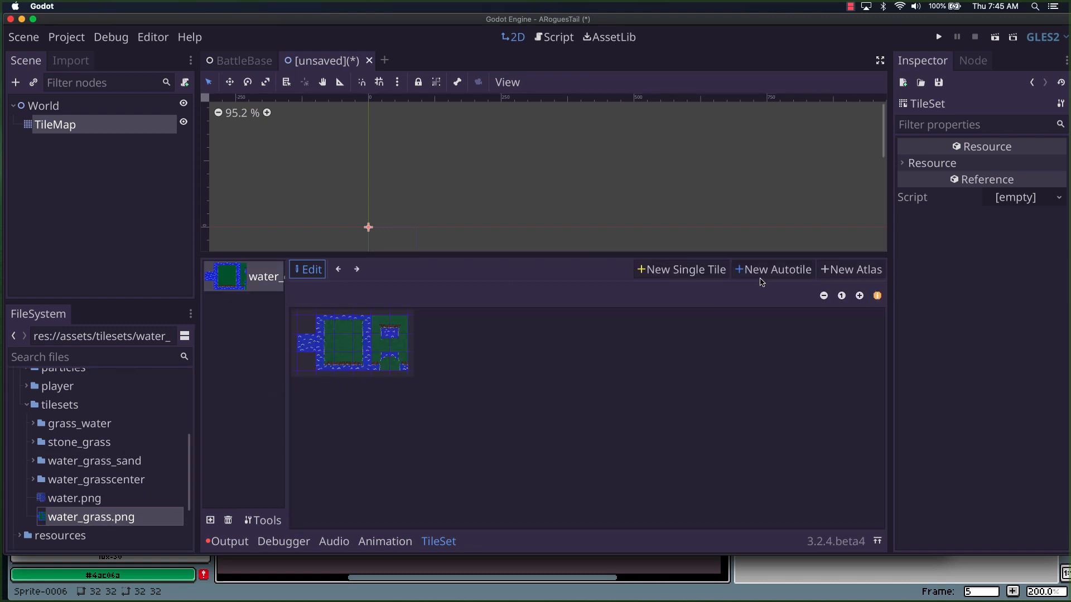
pyautogui.click(774, 270)
pyautogui.moveTo(297, 336); pyautogui.dragTo(408, 393)
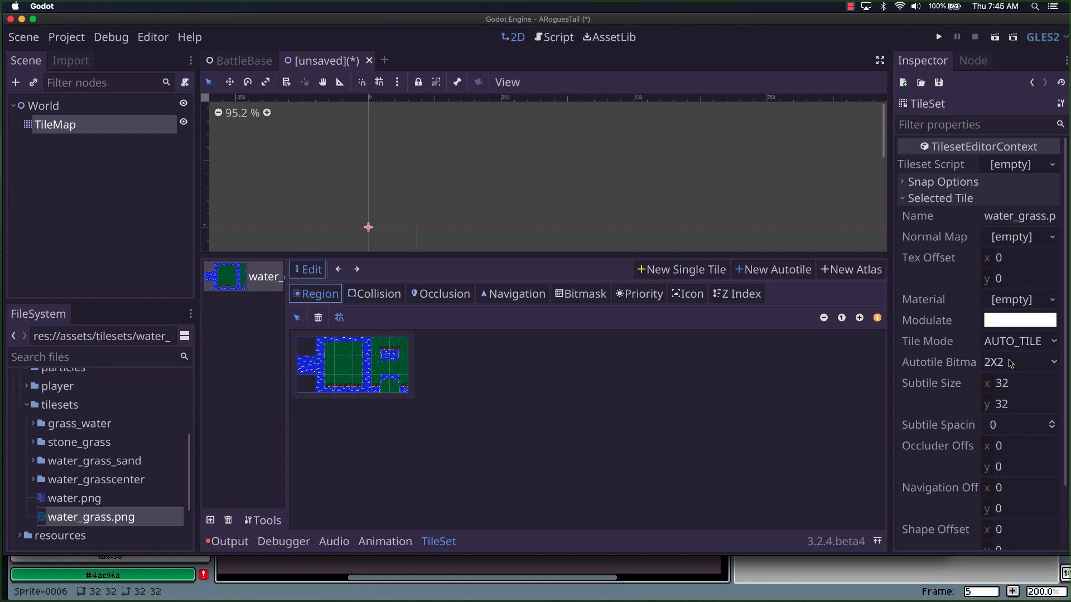
# Set the full grass tile at the centre of the water frame as the autotile's icon.
pyautogui.click(859, 317)
pyautogui.click(860, 318)
pyautogui.click(859, 318)
pyautogui.click(859, 318)
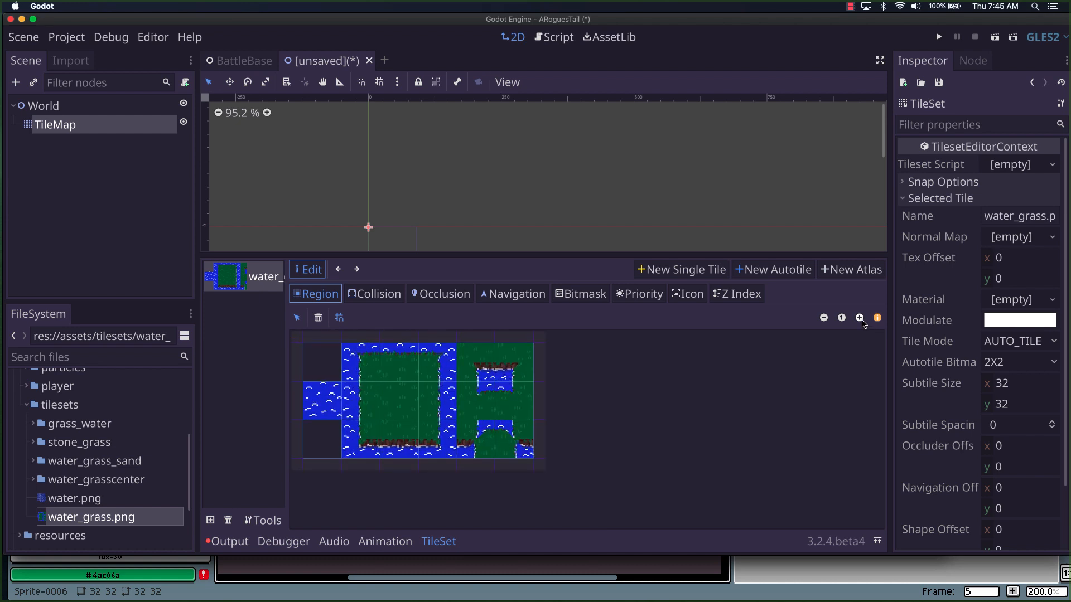
pyautogui.click(860, 319)
pyautogui.click(861, 319)
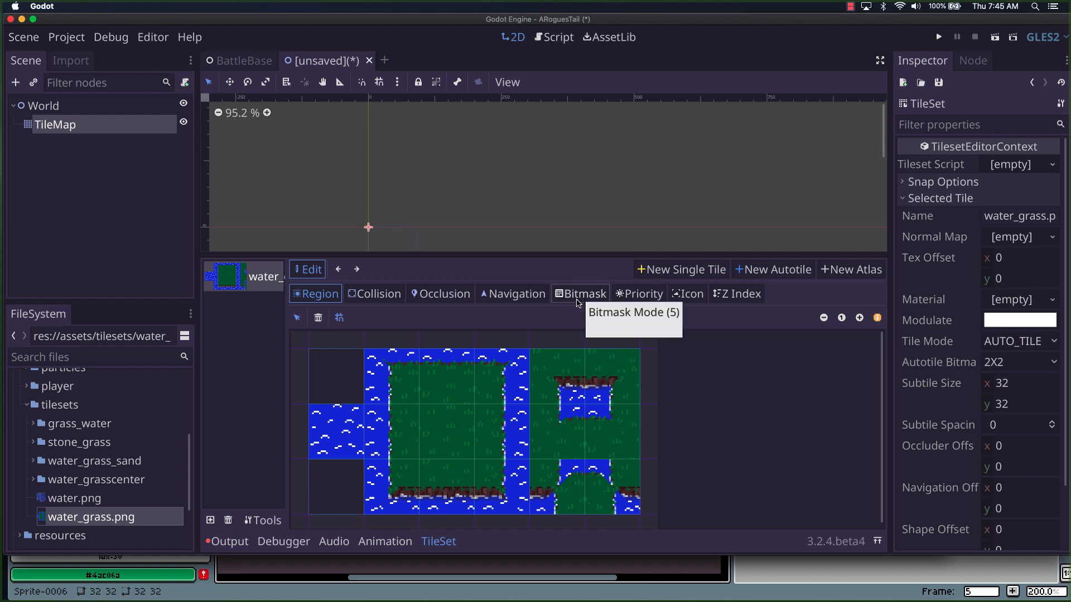
pyautogui.click(689, 296)
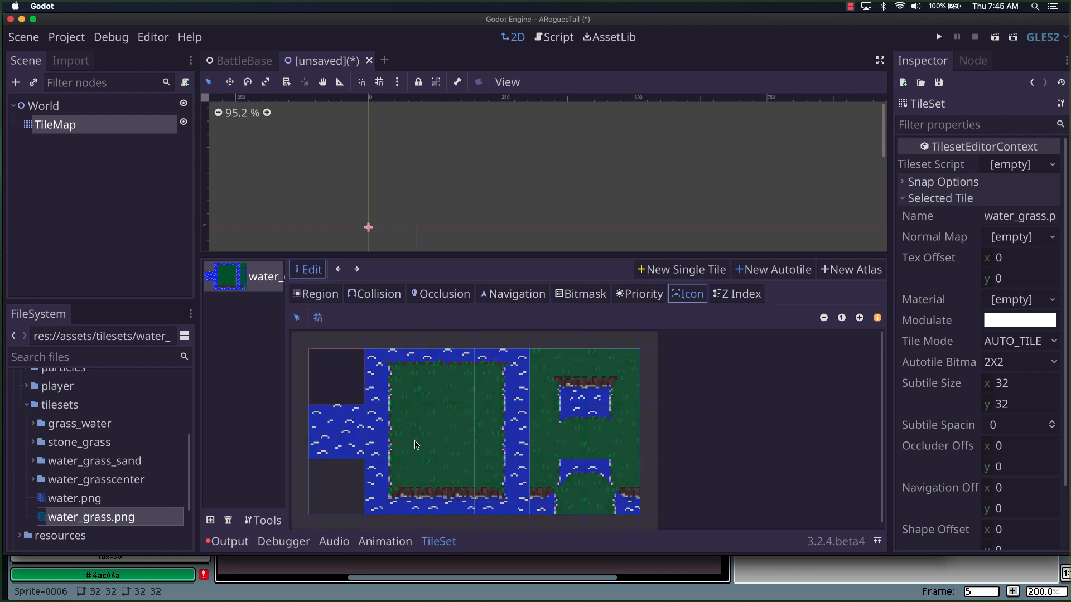
pyautogui.click(458, 435)
# Paint the autotile's 2X2 bitmask over every water part: the full water tile, the frame, the inner pool and the remaining corners.
pyautogui.click(582, 299)
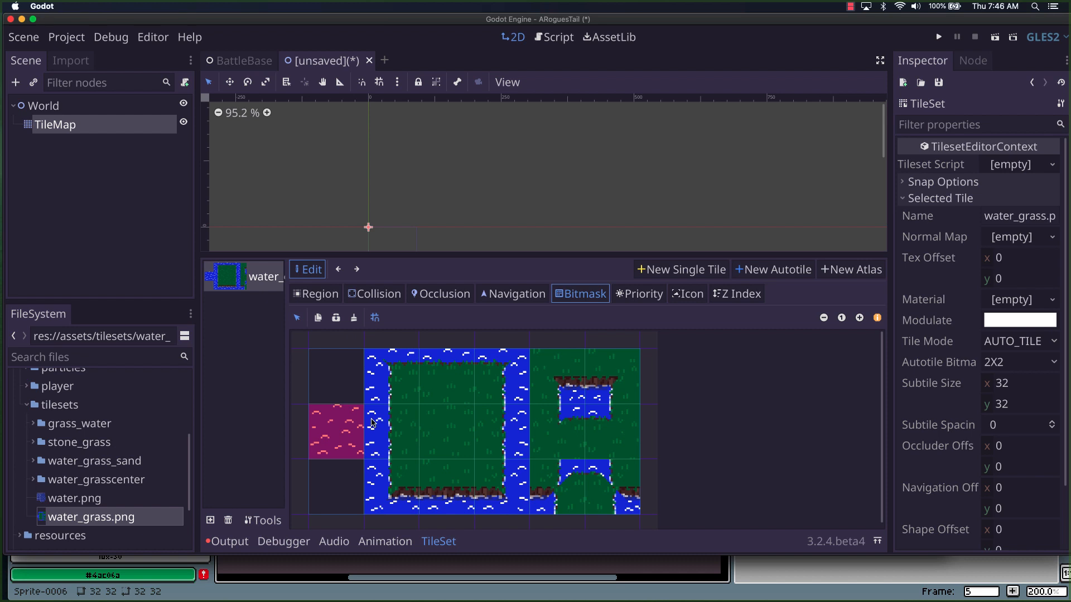
pyautogui.scroll(-1, 384, 407)
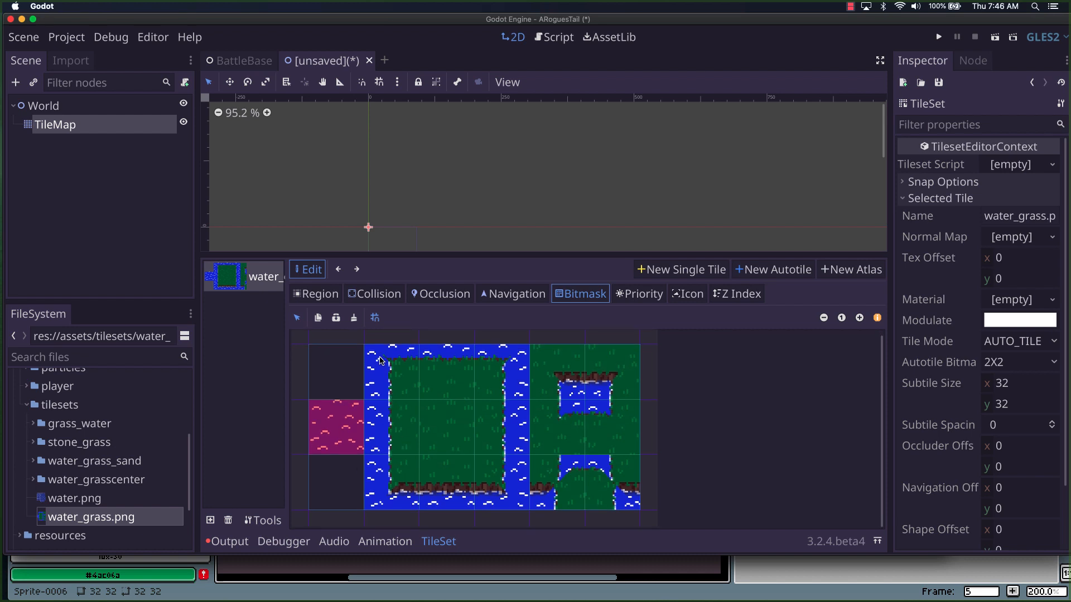
pyautogui.moveTo(380, 359)
pyautogui.mouseDown()
pyautogui.moveTo(385, 500)
pyautogui.moveTo(505, 501)
pyautogui.moveTo(510, 374)
pyautogui.moveTo(444, 355)
pyautogui.mouseUp()
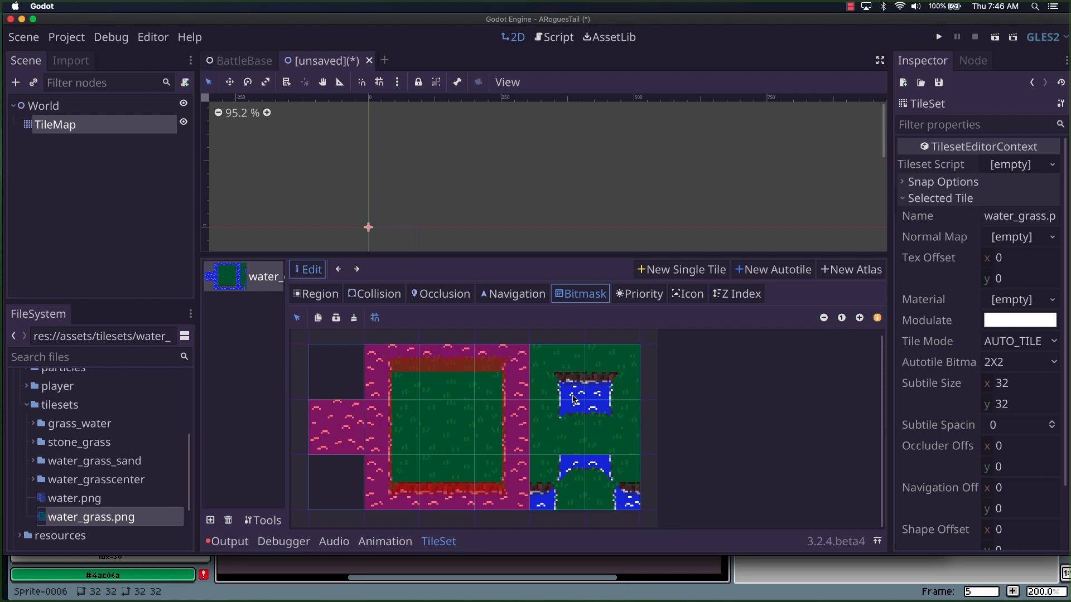
pyautogui.moveTo(573, 399)
pyautogui.mouseDown()
pyautogui.moveTo(574, 410)
pyautogui.moveTo(595, 397)
pyautogui.mouseUp()
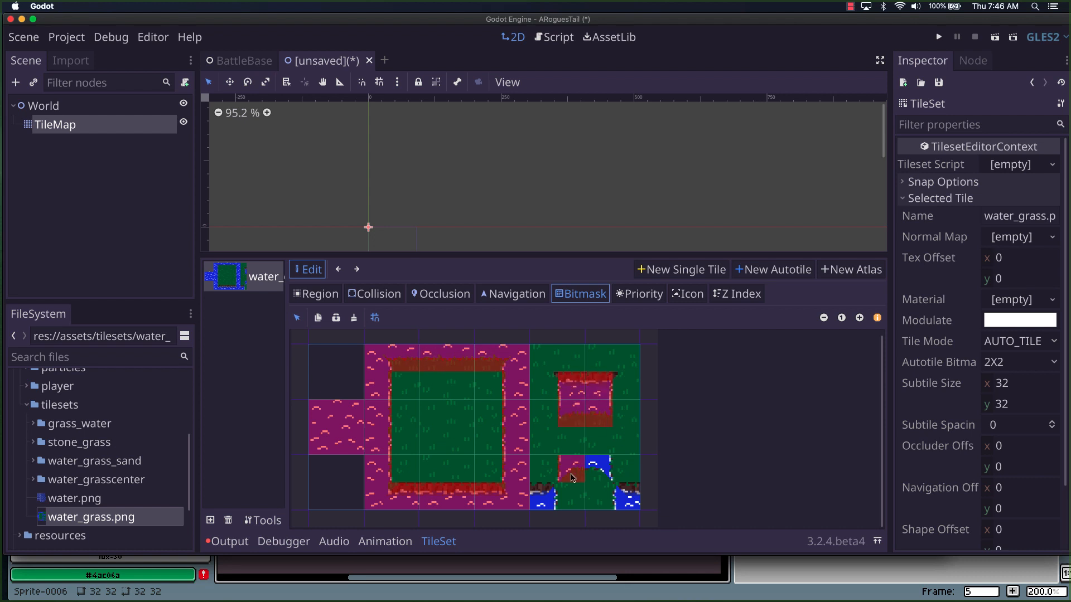
pyautogui.moveTo(572, 478)
pyautogui.mouseDown()
pyautogui.moveTo(557, 494)
pyautogui.moveTo(600, 469)
pyautogui.moveTo(632, 503)
pyautogui.mouseUp()
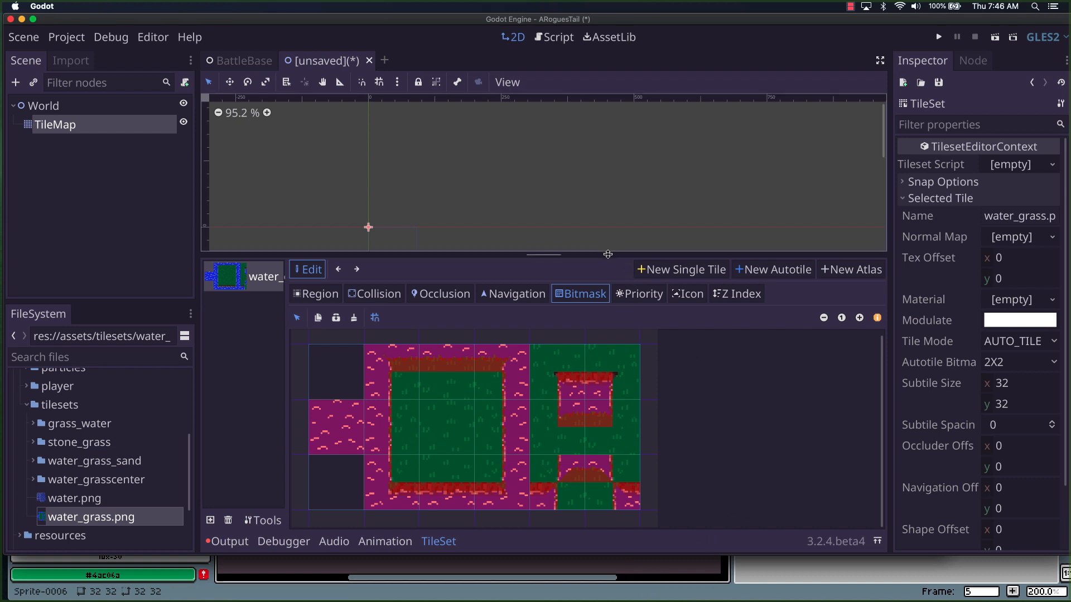
# Paint a 3 by 3 block of the water_grass autotile in the TileMap just below the origin.
pyautogui.moveTo(608, 256); pyautogui.dragTo(616, 385)
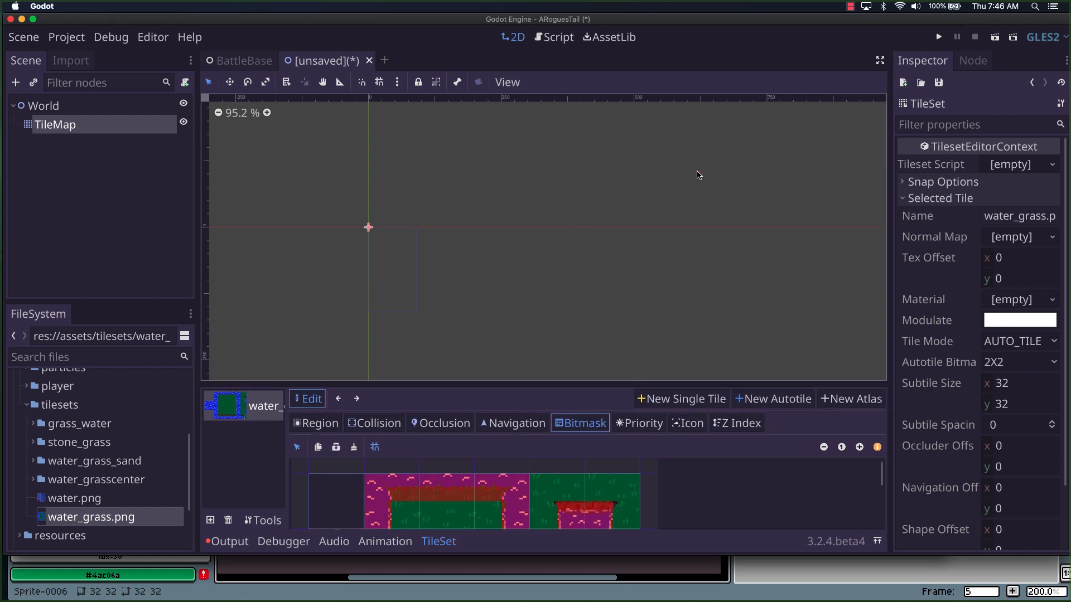
pyautogui.click(111, 121)
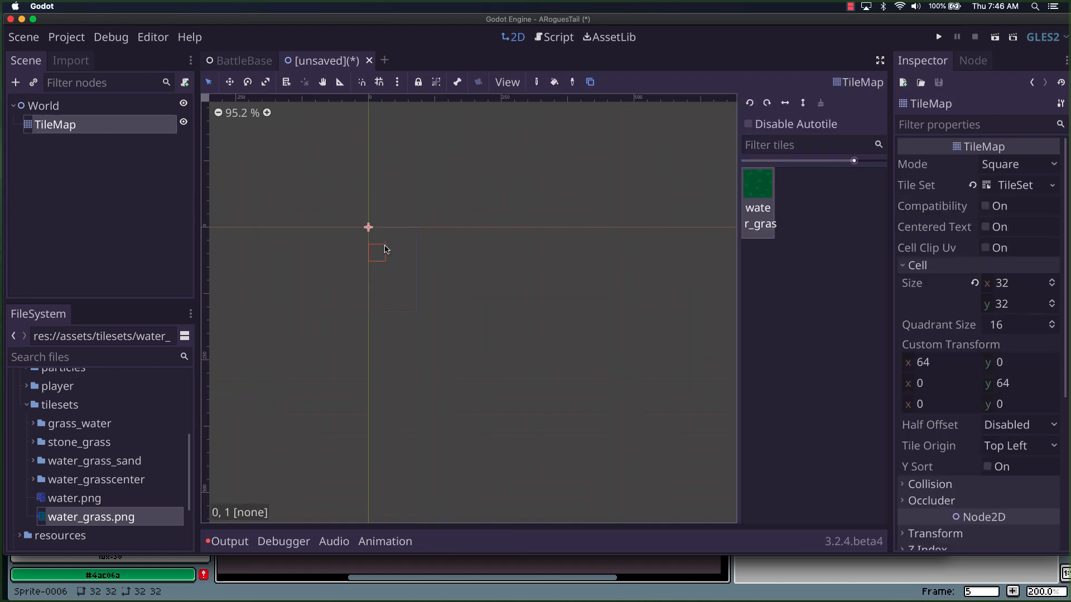
pyautogui.moveTo(383, 251)
pyautogui.mouseDown()
pyautogui.moveTo(414, 250)
pyautogui.moveTo(409, 282)
pyautogui.moveTo(493, 278)
pyautogui.moveTo(480, 317)
pyautogui.moveTo(436, 323)
pyautogui.moveTo(498, 337)
pyautogui.moveTo(416, 329)
pyautogui.mouseUp()
pyautogui.scroll(4, 394, 282)
pyautogui.click(755, 194)
pyautogui.rightClick(419, 329)
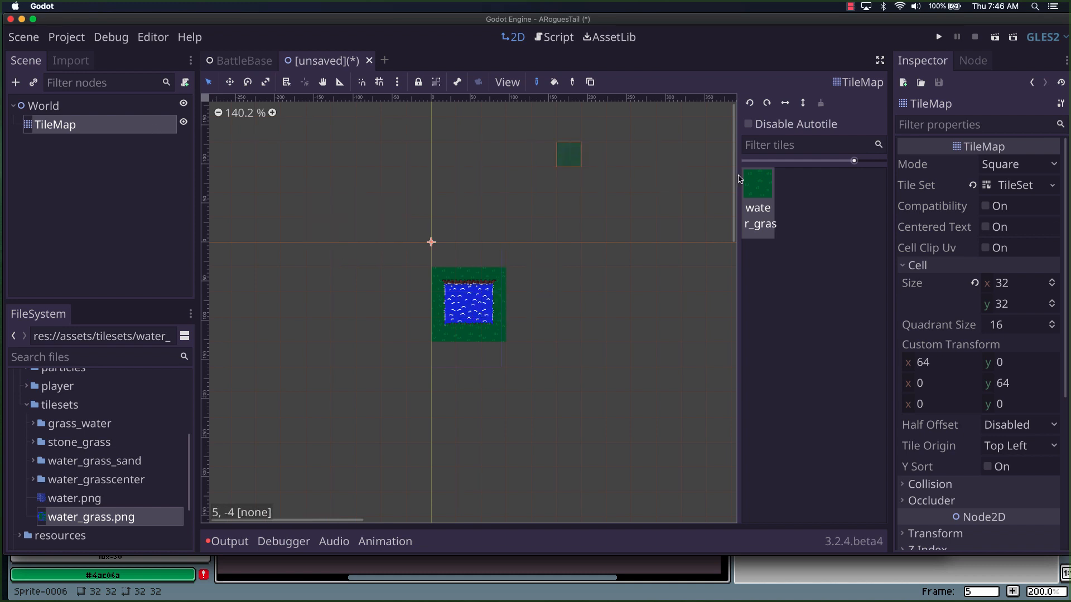
# Change the water_grass autotile's icon to the full water tile and reselect the TileMap node.
pyautogui.click(1024, 186)
pyautogui.click(235, 414)
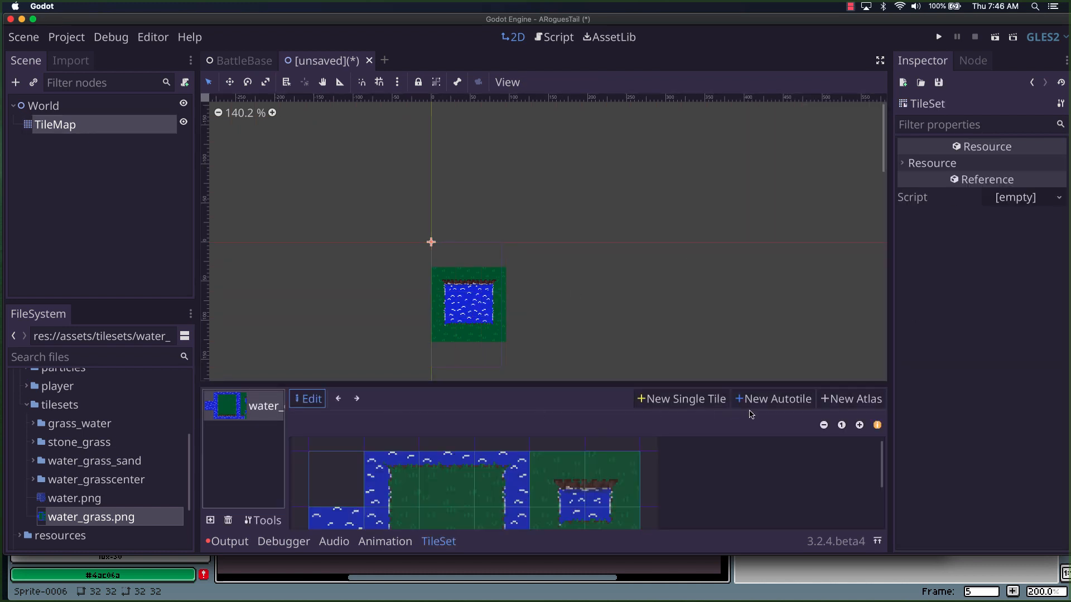
pyautogui.moveTo(720, 384); pyautogui.dragTo(710, 238)
pyautogui.click(509, 368)
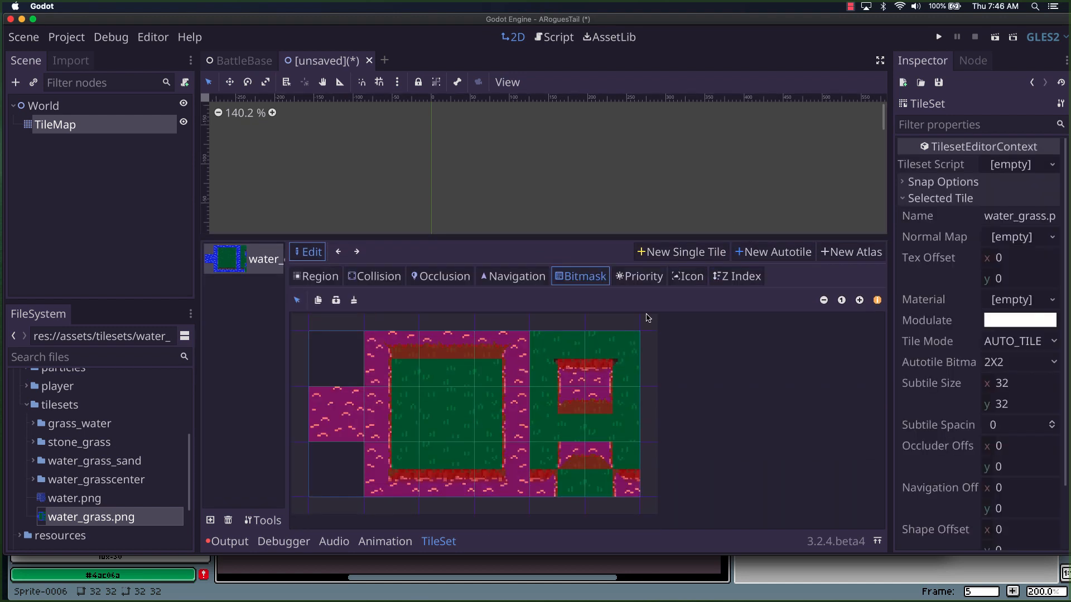
pyautogui.click(692, 280)
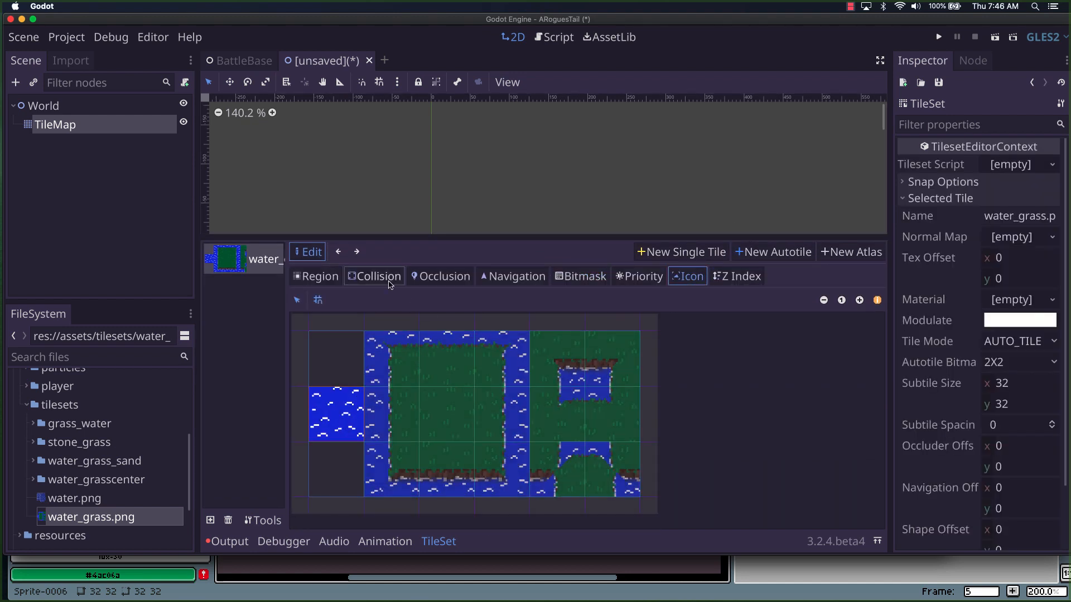
pyautogui.click(119, 125)
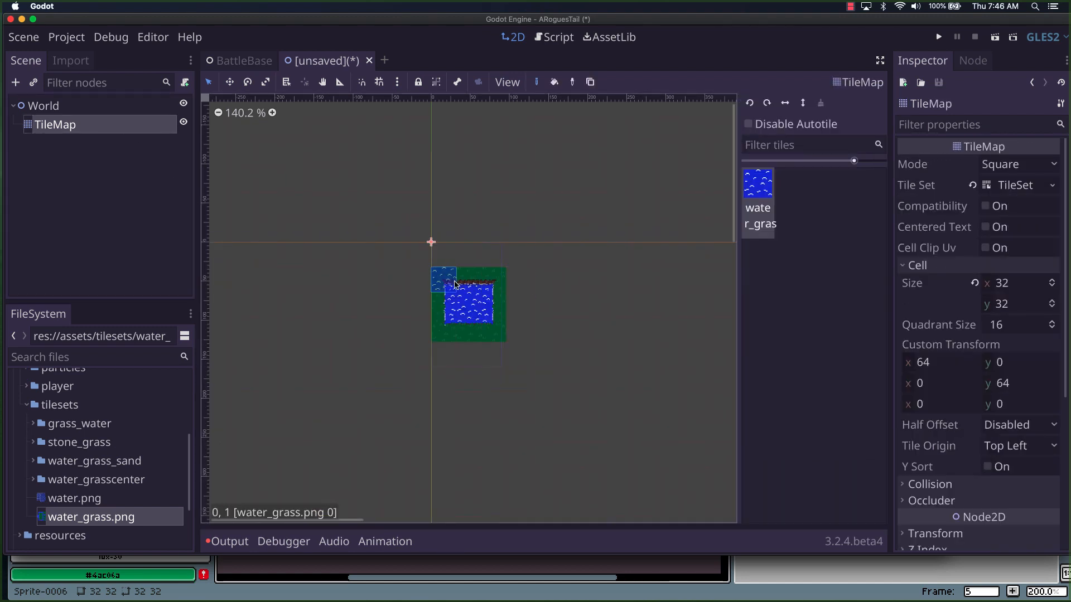
# Extend the painted water_grass autotile block to 6 by 4 cells starting at the origin.
pyautogui.moveTo(442, 248)
pyautogui.mouseDown()
pyautogui.moveTo(512, 261)
pyautogui.moveTo(518, 332)
pyautogui.moveTo(538, 326)
pyautogui.moveTo(540, 256)
pyautogui.moveTo(570, 263)
pyautogui.moveTo(573, 323)
pyautogui.mouseUp()
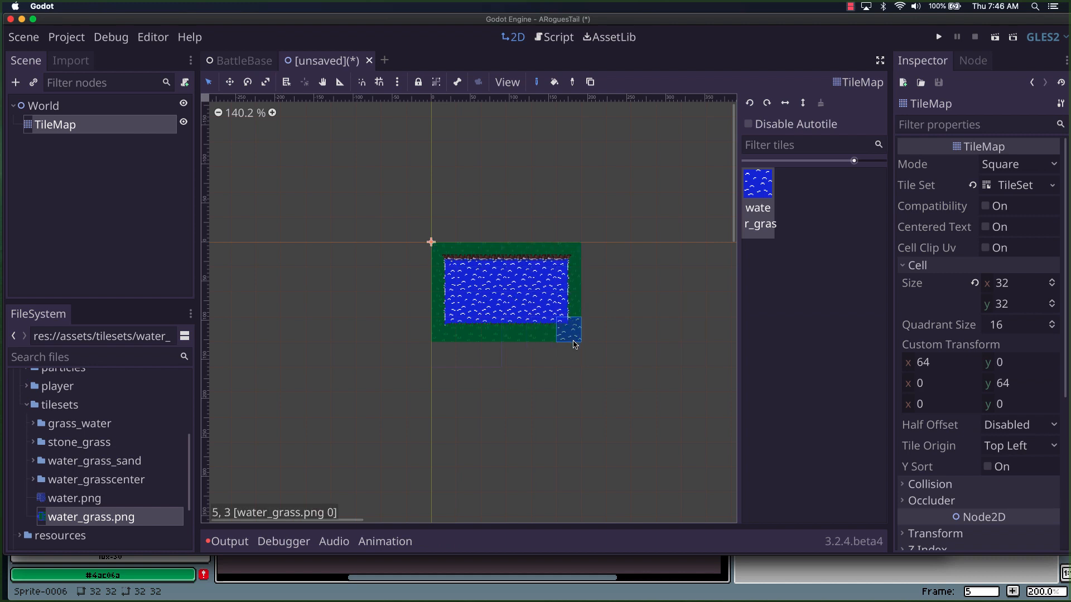
# Define a new single tile in the tile set from the full grass tile at the centre of the water frame.
pyautogui.click(1014, 190)
pyautogui.click(271, 265)
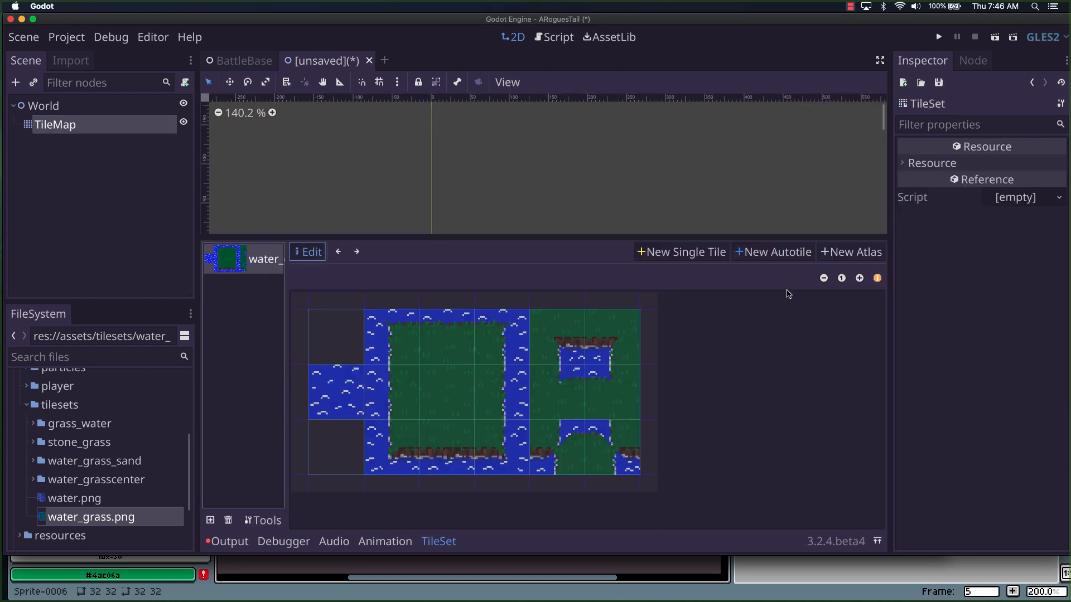
pyautogui.click(681, 252)
pyautogui.click(463, 419)
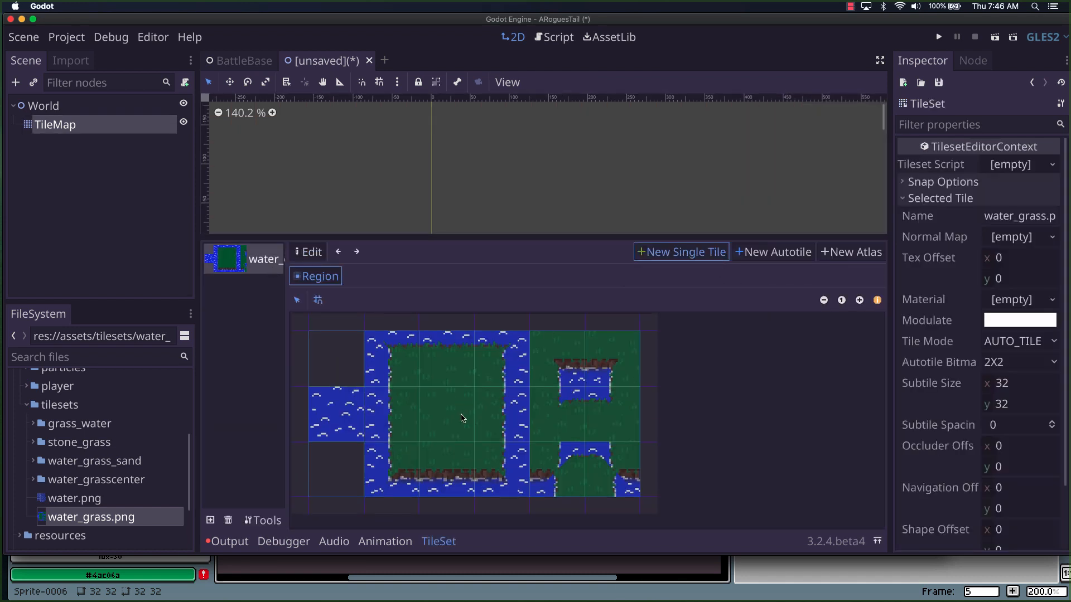
pyautogui.click(439, 415)
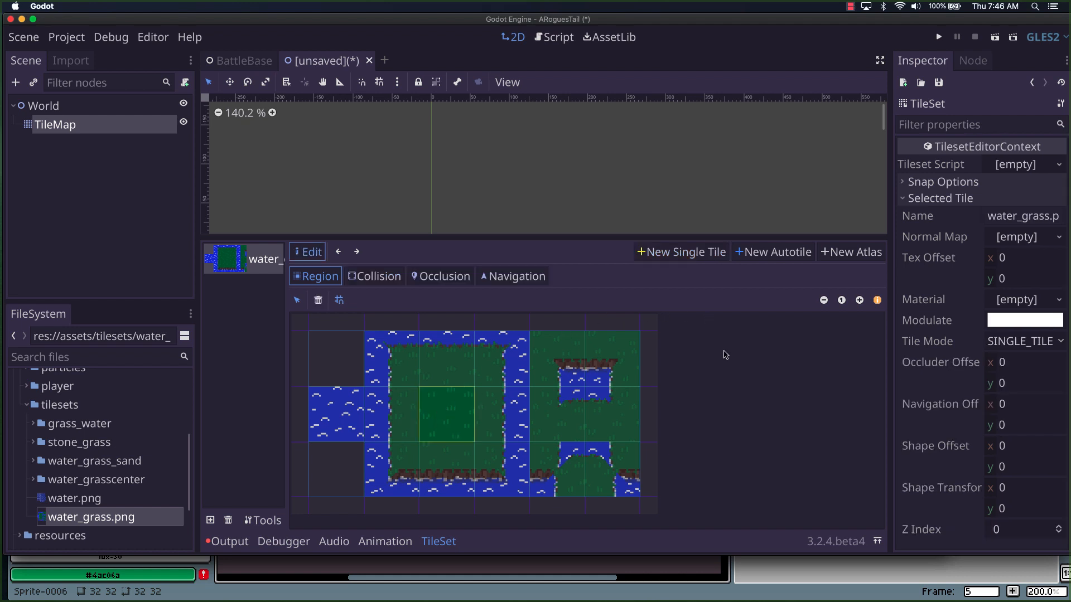
# Surround the pond in the TileMap with the single grass tile, making an 11 by 8 cell map.
pyautogui.click(111, 125)
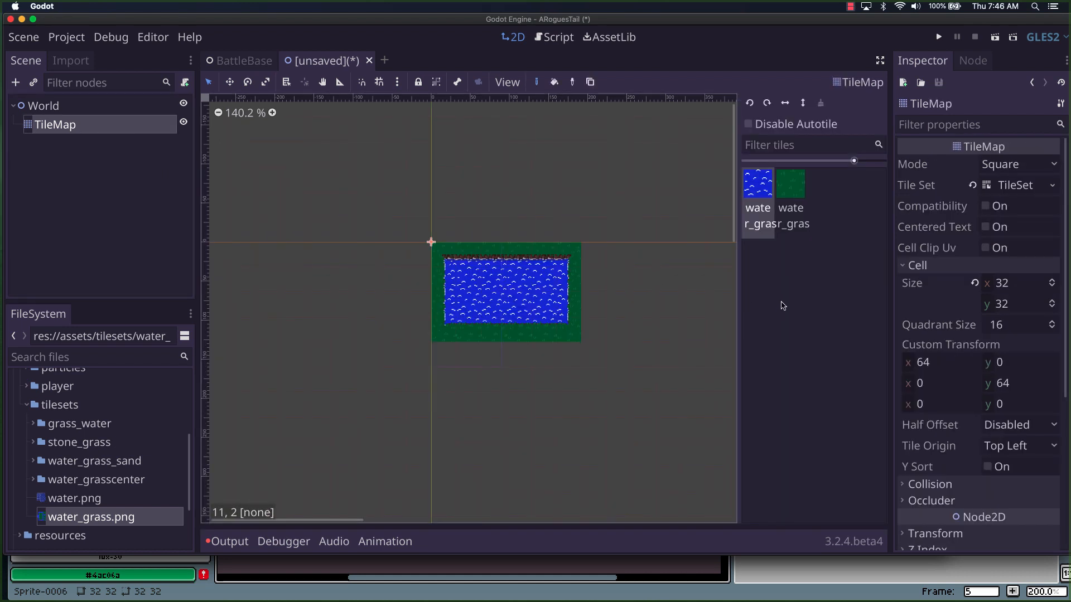
pyautogui.click(793, 185)
pyautogui.moveTo(566, 229)
pyautogui.mouseDown()
pyautogui.moveTo(438, 231)
pyautogui.moveTo(421, 258)
pyautogui.moveTo(420, 351)
pyautogui.moveTo(604, 353)
pyautogui.moveTo(595, 284)
pyautogui.moveTo(638, 258)
pyautogui.moveTo(625, 280)
pyautogui.moveTo(644, 254)
pyautogui.moveTo(619, 357)
pyautogui.moveTo(518, 383)
pyautogui.moveTo(399, 385)
pyautogui.moveTo(393, 204)
pyautogui.moveTo(546, 204)
pyautogui.moveTo(638, 223)
pyautogui.moveTo(645, 376)
pyautogui.moveTo(771, 401)
pyautogui.mouseUp()
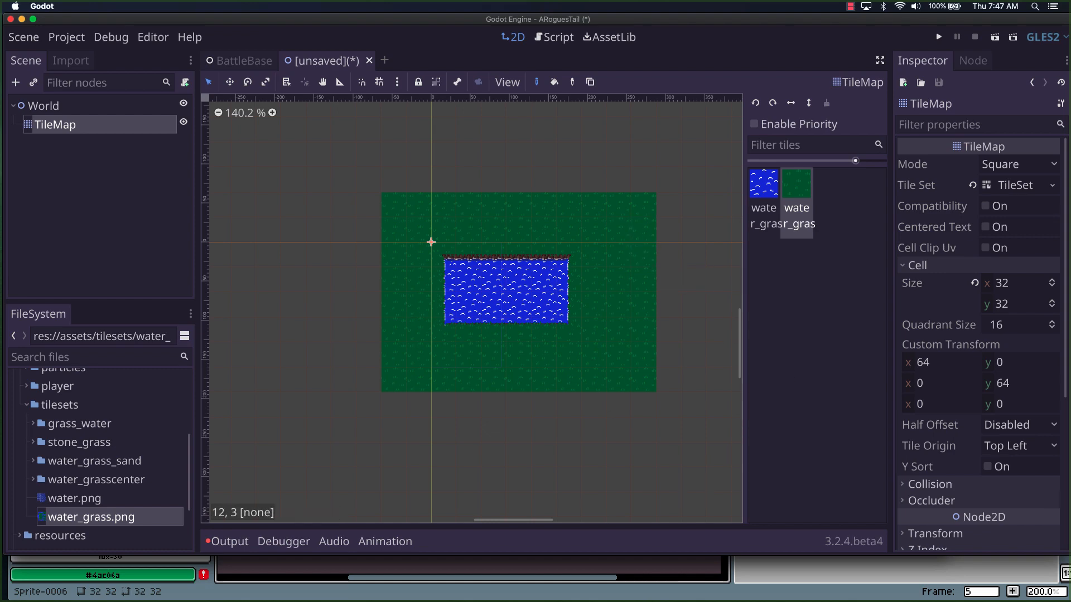
# Switch to Tilesetter, move the full grass base tile out of the frame to an empty spot, and return to Godot.
pyautogui.press('super+Tab')
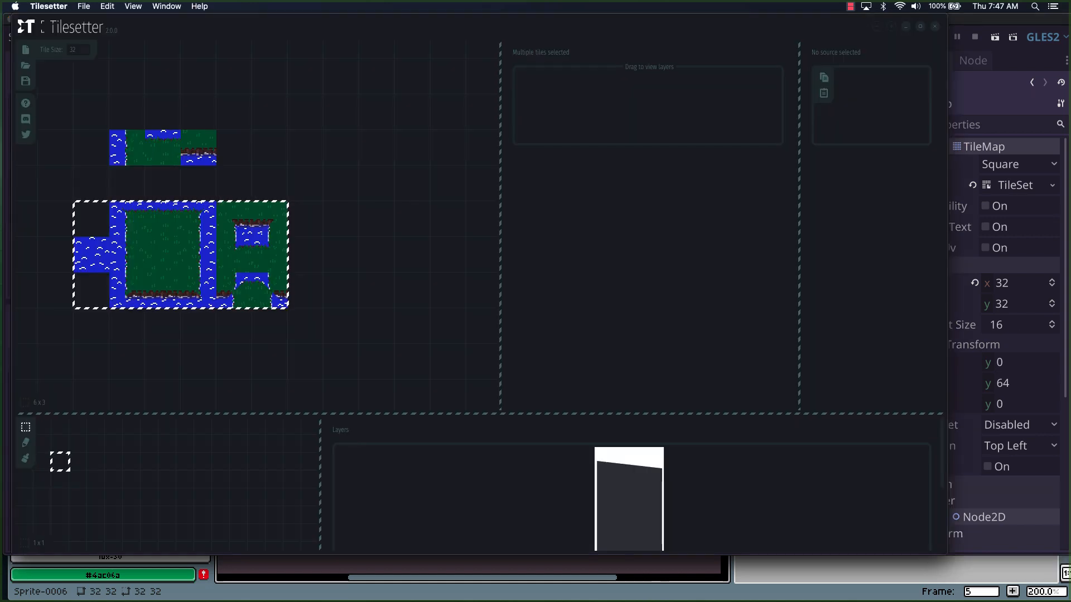
pyautogui.click(168, 253)
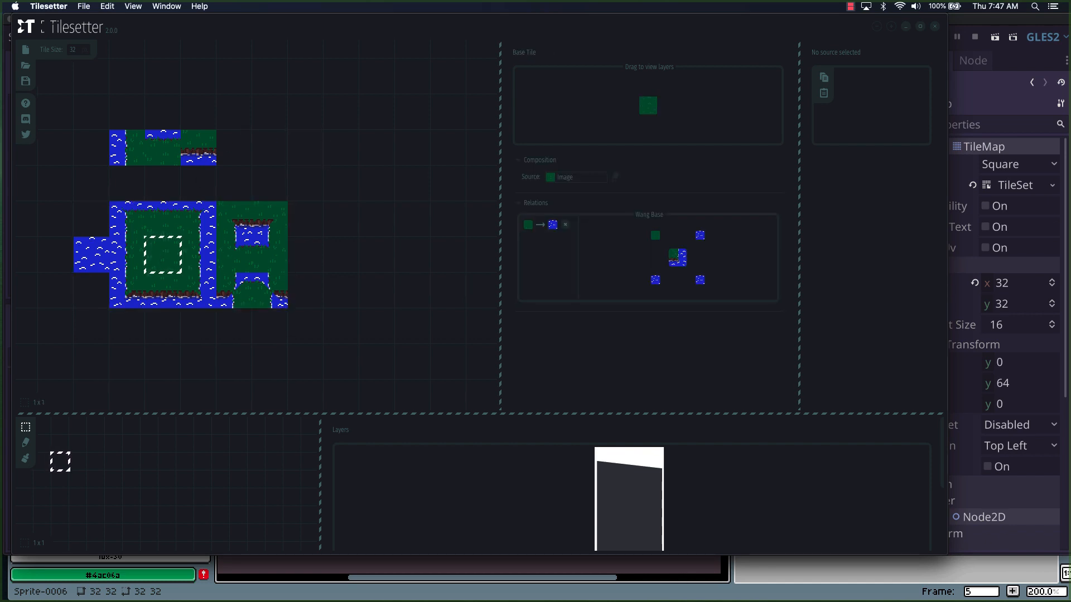
pyautogui.moveTo(167, 254); pyautogui.dragTo(346, 146)
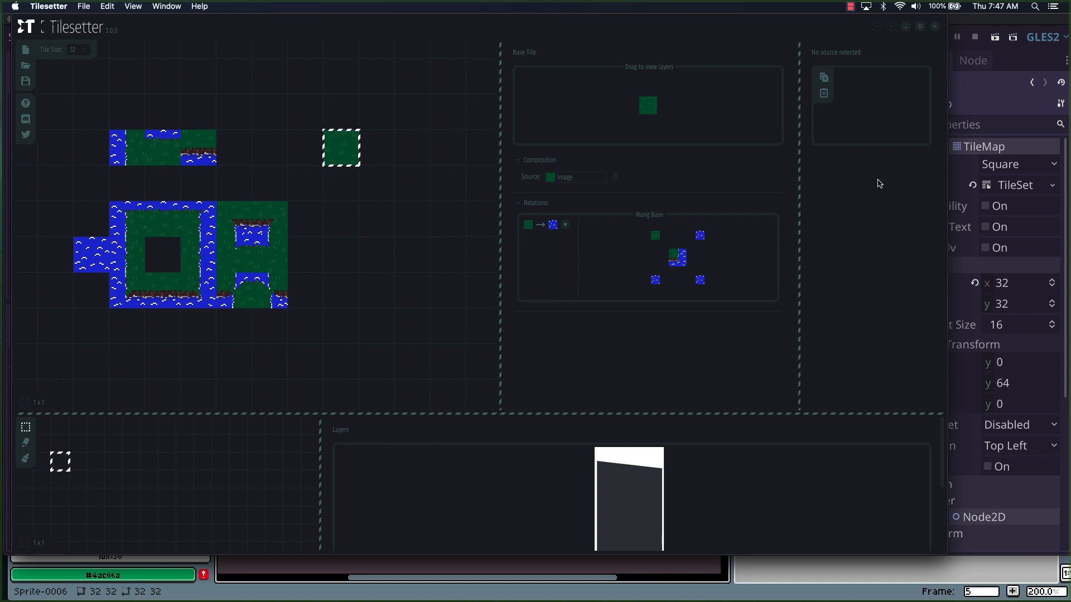
pyautogui.click(969, 80)
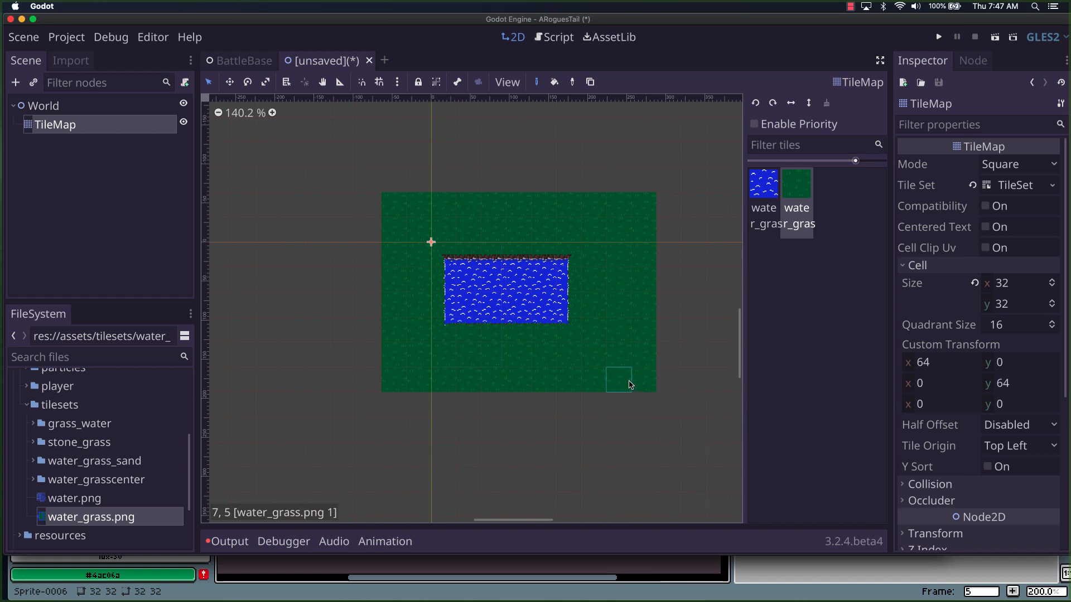
# Paint the map's two uppermost grass rows with the water autotile and erase the stray cell outside the map's left edge.
pyautogui.scroll(5, 442, 304)
pyautogui.scroll(4, 483, 313)
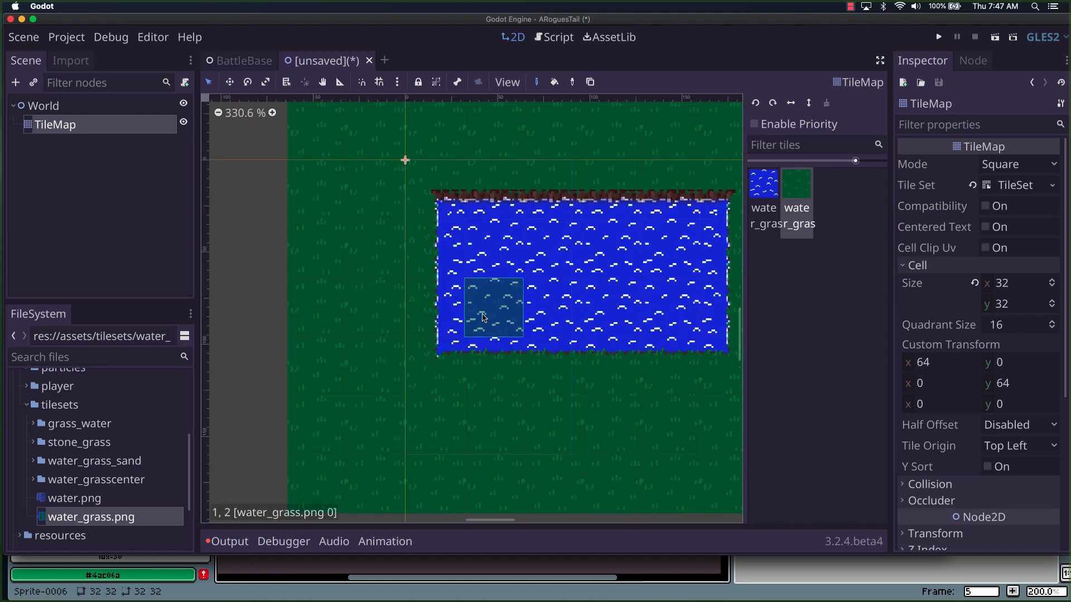
pyautogui.moveTo(596, 307); pyautogui.dragTo(541, 335)
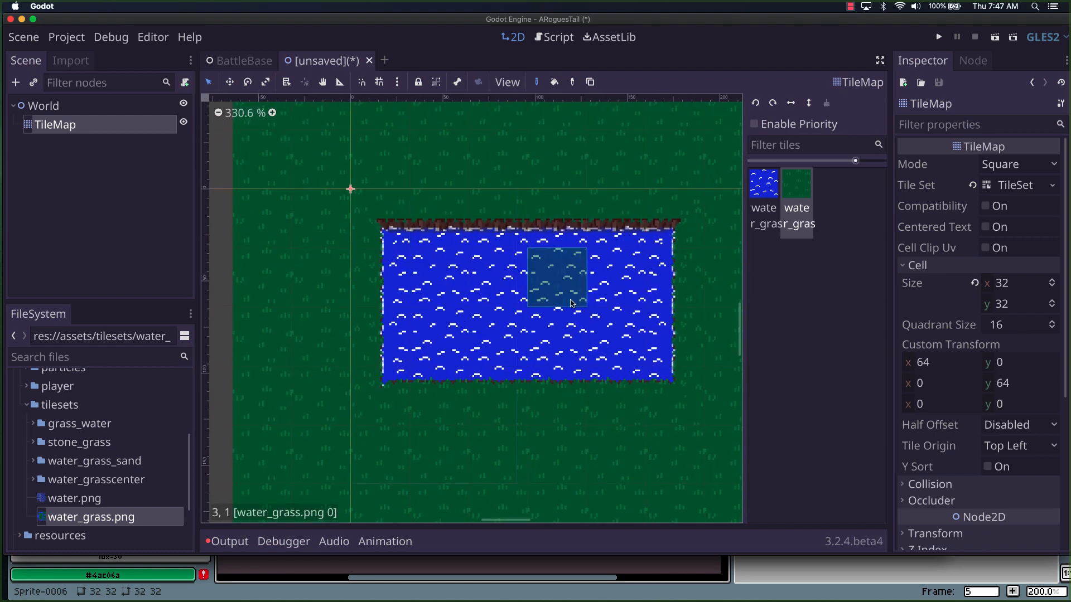
pyautogui.moveTo(708, 210); pyautogui.dragTo(676, 333)
pyautogui.click(763, 193)
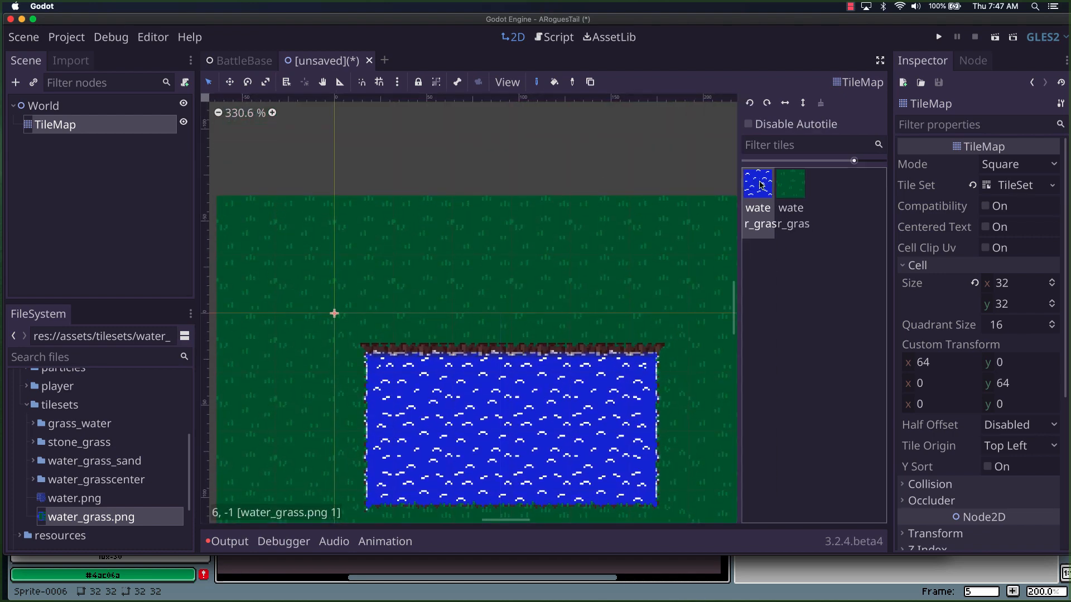
pyautogui.scroll(-4, 529, 307)
pyautogui.moveTo(299, 244)
pyautogui.mouseDown()
pyautogui.moveTo(621, 248)
pyautogui.moveTo(541, 276)
pyautogui.mouseUp()
pyautogui.moveTo(585, 246); pyautogui.dragTo(668, 245)
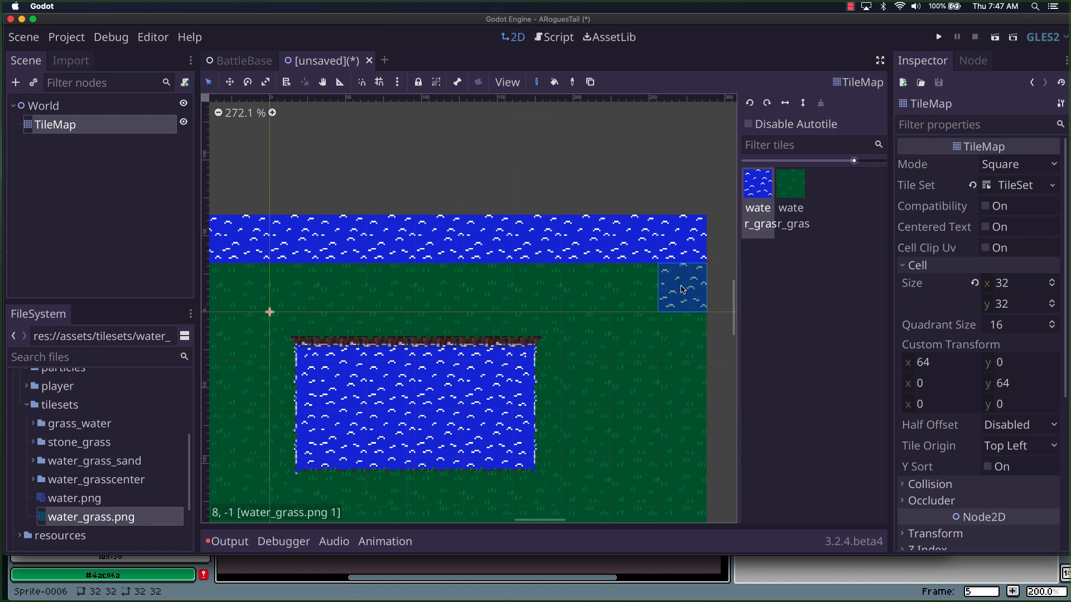
pyautogui.moveTo(683, 289)
pyautogui.mouseDown()
pyautogui.moveTo(342, 288)
pyautogui.moveTo(273, 274)
pyautogui.moveTo(452, 284)
pyautogui.moveTo(301, 289)
pyautogui.mouseUp()
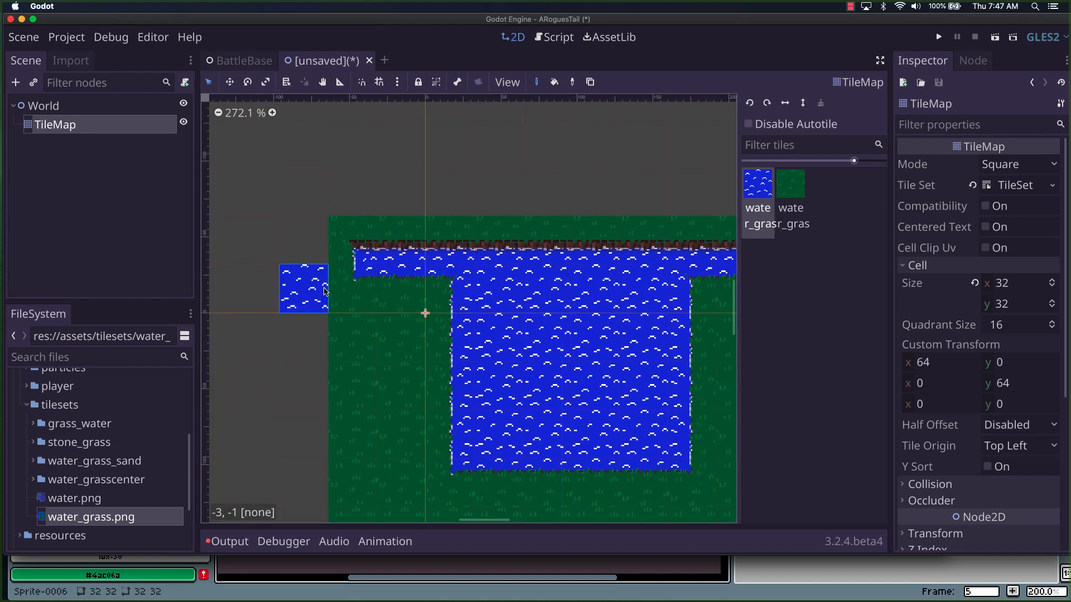
pyautogui.rightClick(305, 291)
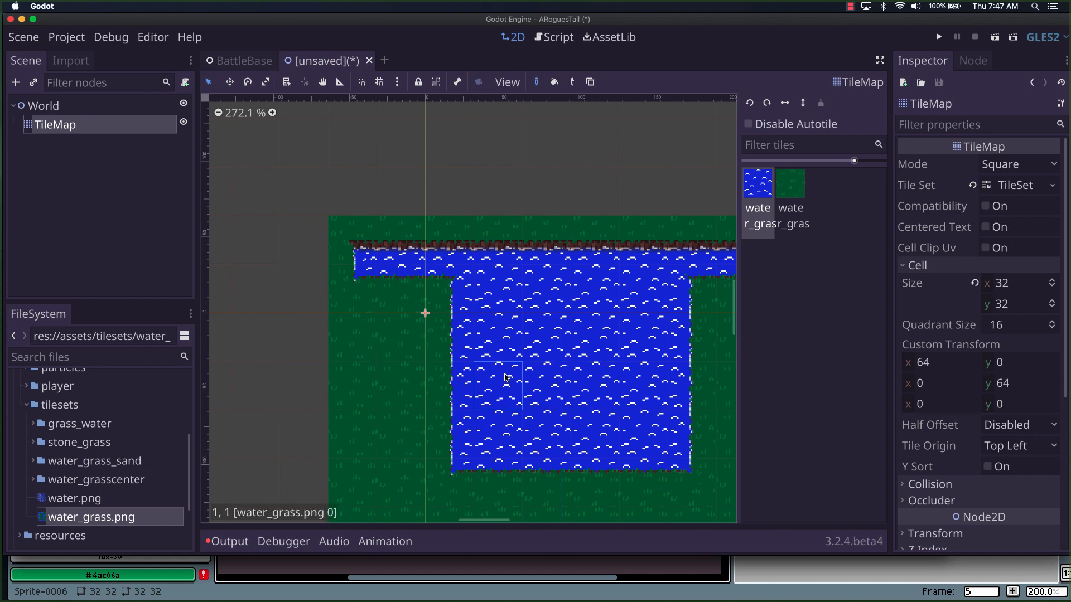
# Examine the pond's shoreline edges and corner transitions up close and from a distance.
pyautogui.scroll(-3, 577, 362)
pyautogui.moveTo(603, 480); pyautogui.dragTo(467, 384)
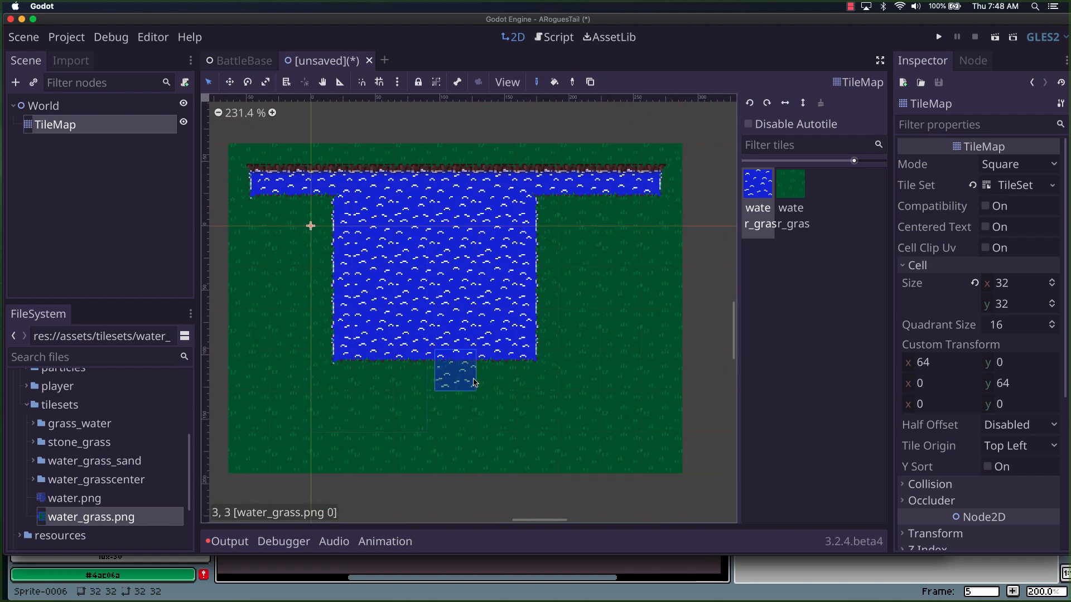
pyautogui.scroll(8, 466, 384)
pyautogui.scroll(6, 466, 384)
pyautogui.moveTo(473, 288); pyautogui.dragTo(561, 382)
pyautogui.scroll(-6, 561, 381)
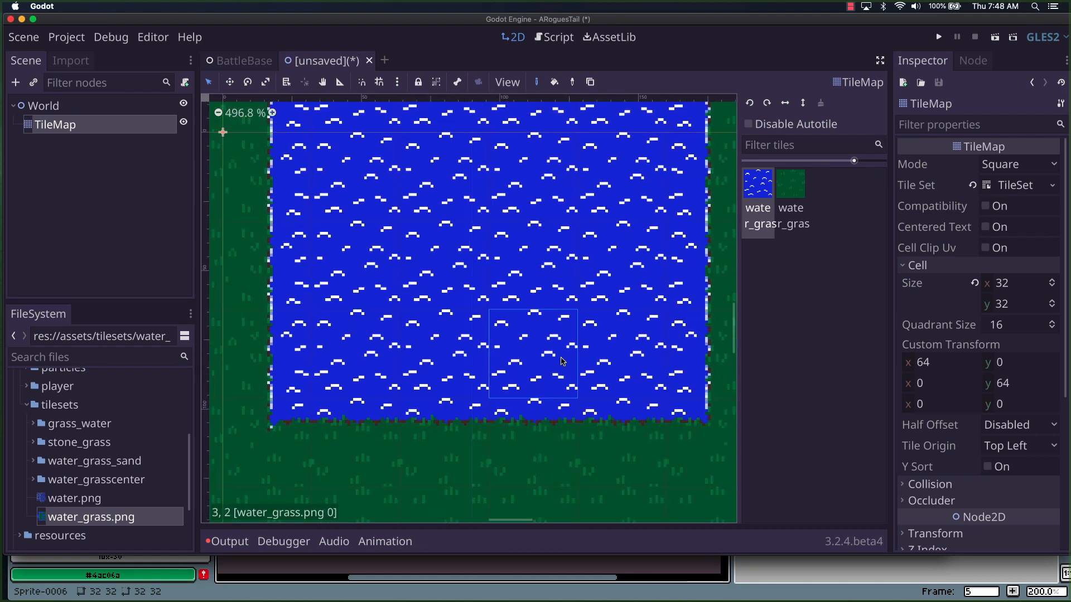
pyautogui.moveTo(636, 290); pyautogui.dragTo(629, 403)
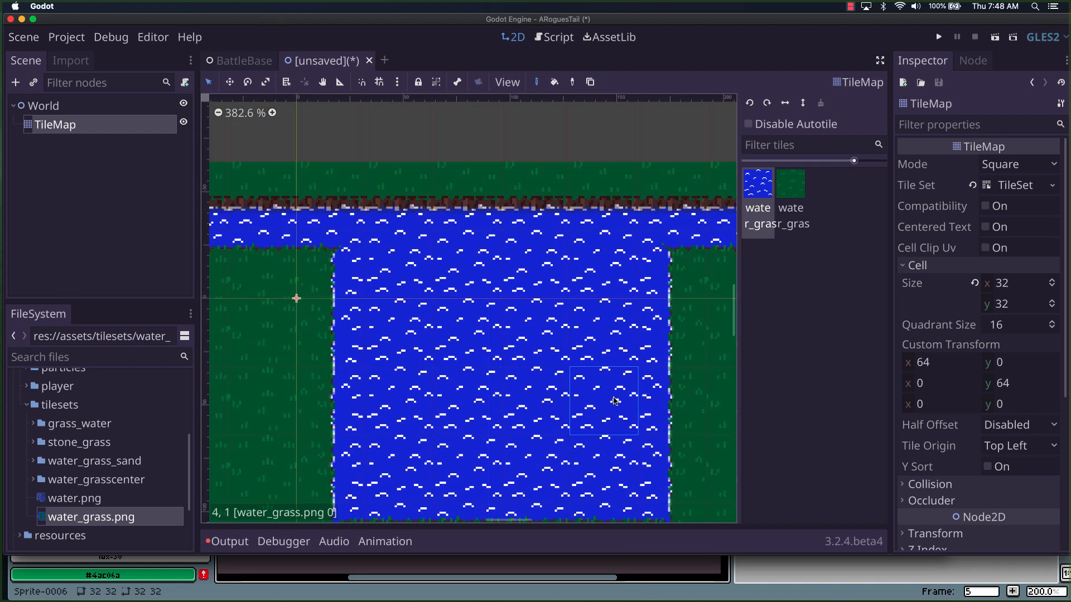
pyautogui.scroll(-5, 424, 394)
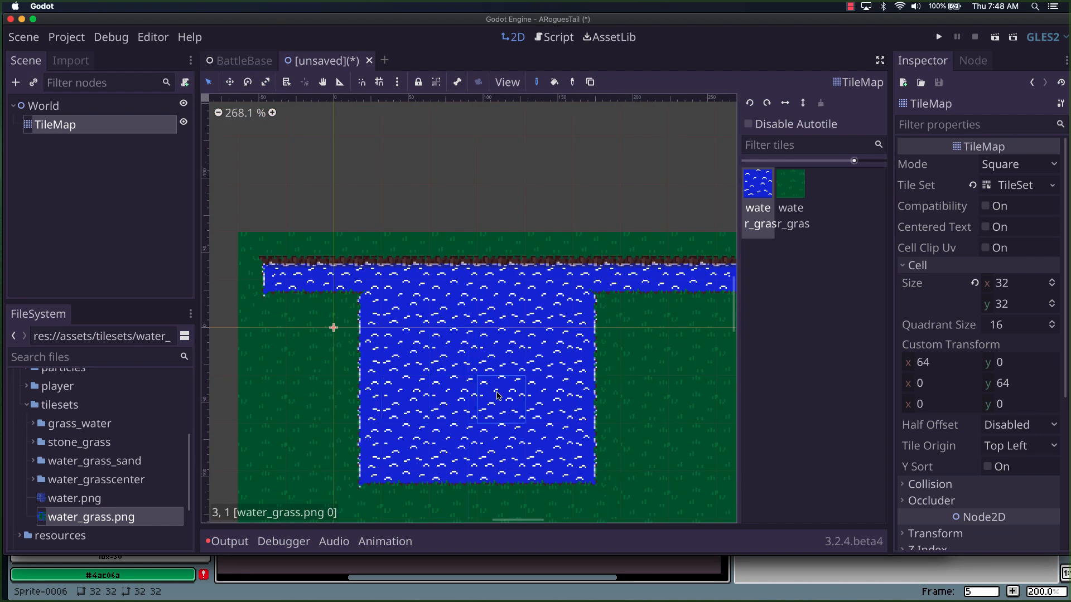
pyautogui.scroll(-4, 498, 395)
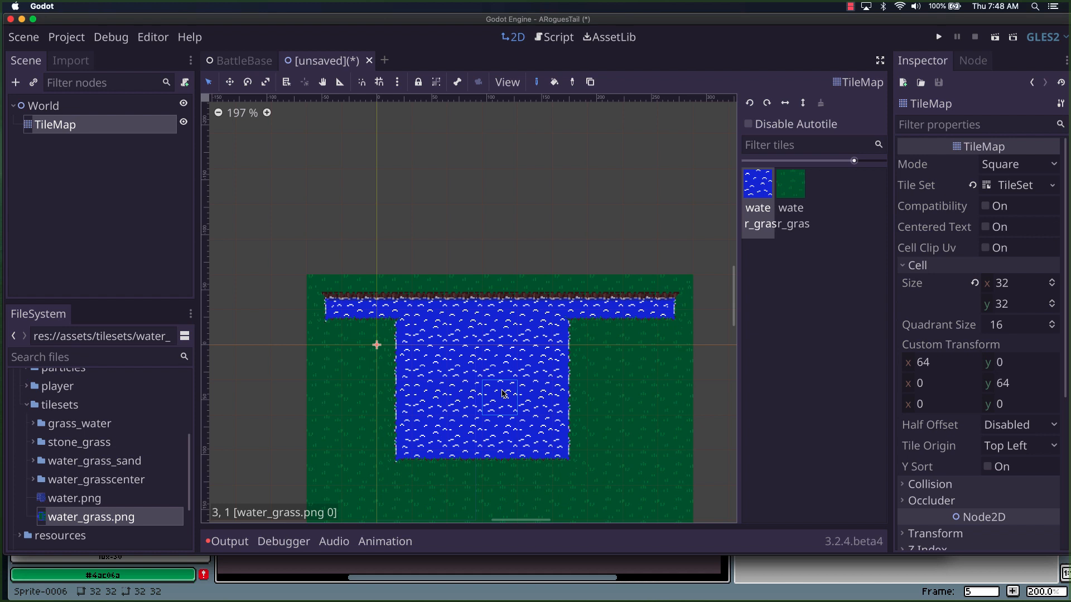
# Widen the upper part of the pond on both sides and extend its lower edge down and to the right with water autotiles.
pyautogui.click(581, 361)
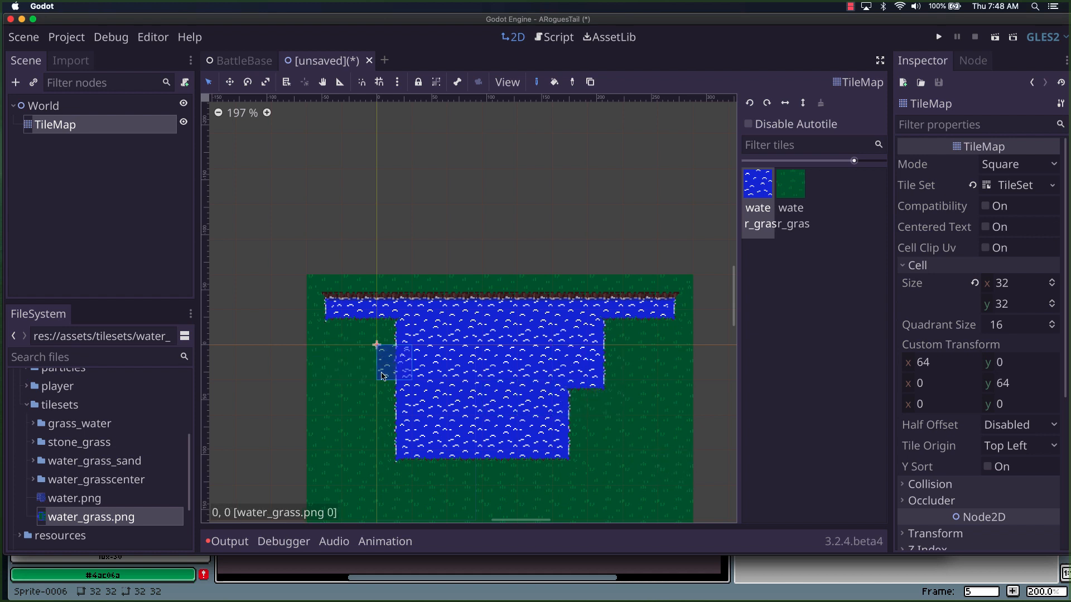
pyautogui.click(366, 392)
pyautogui.moveTo(364, 392); pyautogui.dragTo(368, 354)
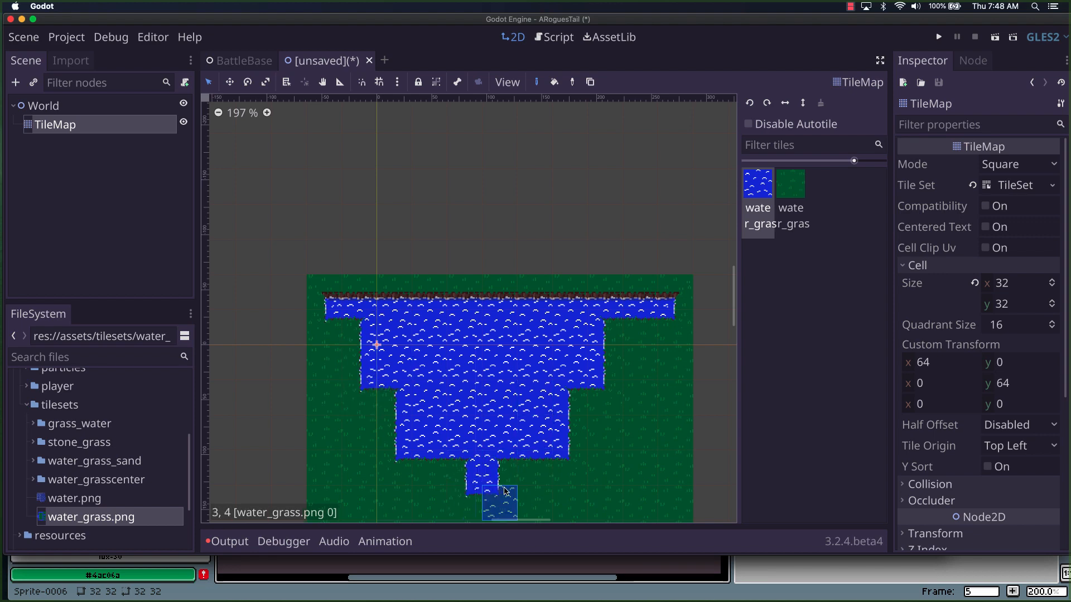
pyautogui.moveTo(496, 488)
pyautogui.mouseDown()
pyautogui.moveTo(583, 473)
pyautogui.moveTo(634, 434)
pyautogui.moveTo(564, 474)
pyautogui.moveTo(608, 461)
pyautogui.mouseUp()
pyautogui.scroll(-1, 637, 441)
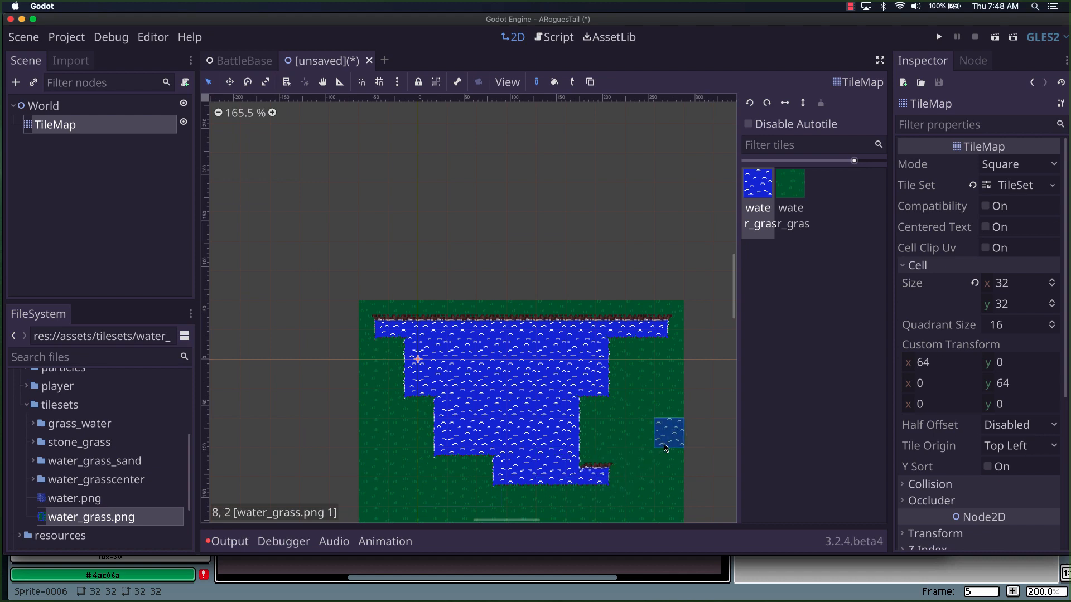
# Paint a water cell into the notch above the pond's lower right arm and erase the grass cell above it.
pyautogui.scroll(7, 641, 486)
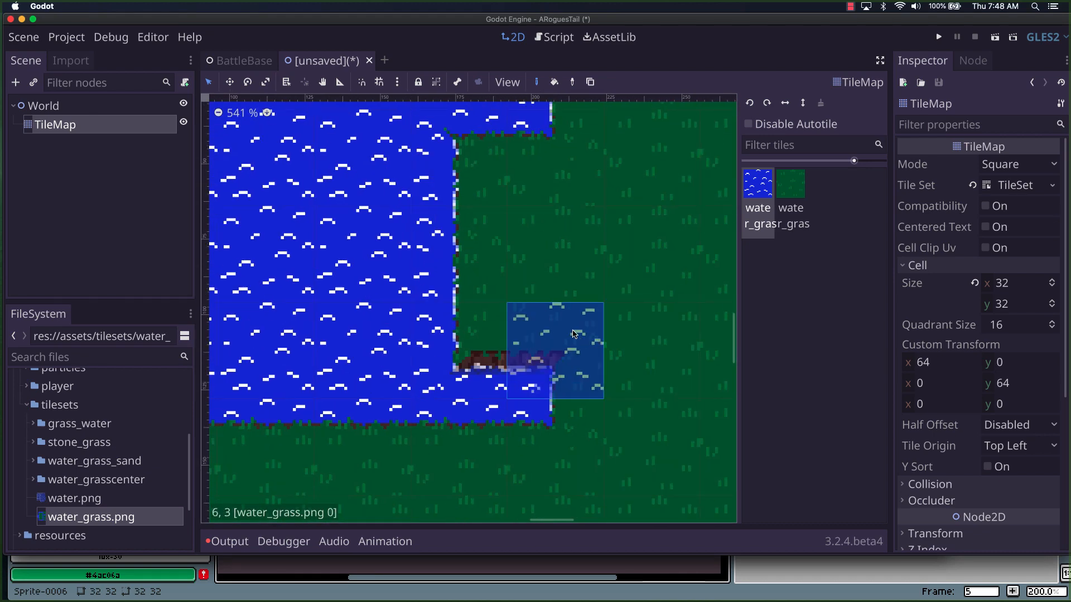
pyautogui.click(524, 296)
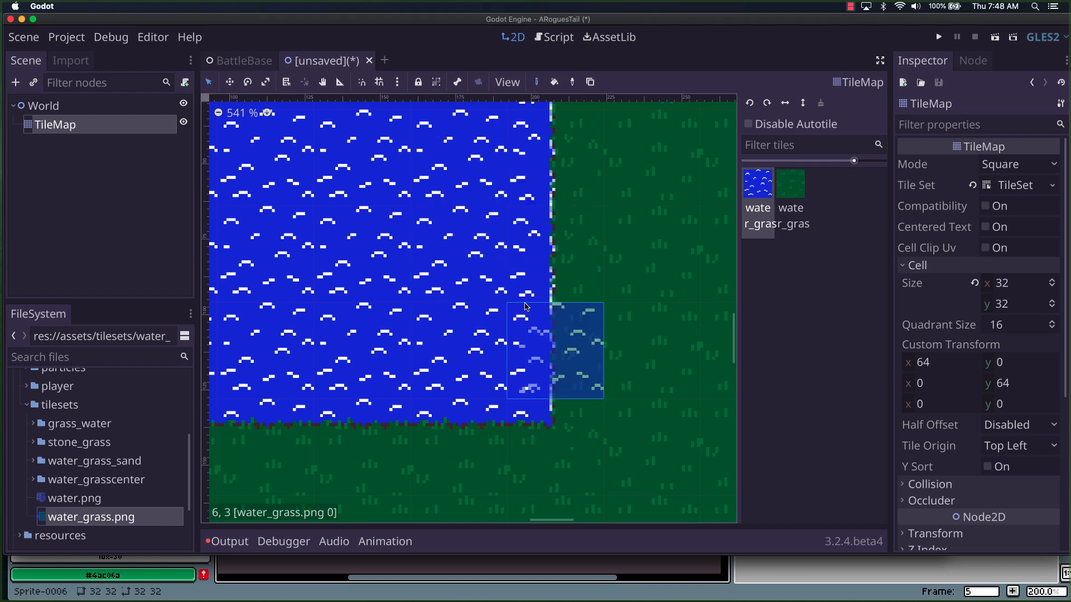
pyautogui.moveTo(669, 344); pyautogui.dragTo(631, 441)
pyautogui.rightClick(498, 301)
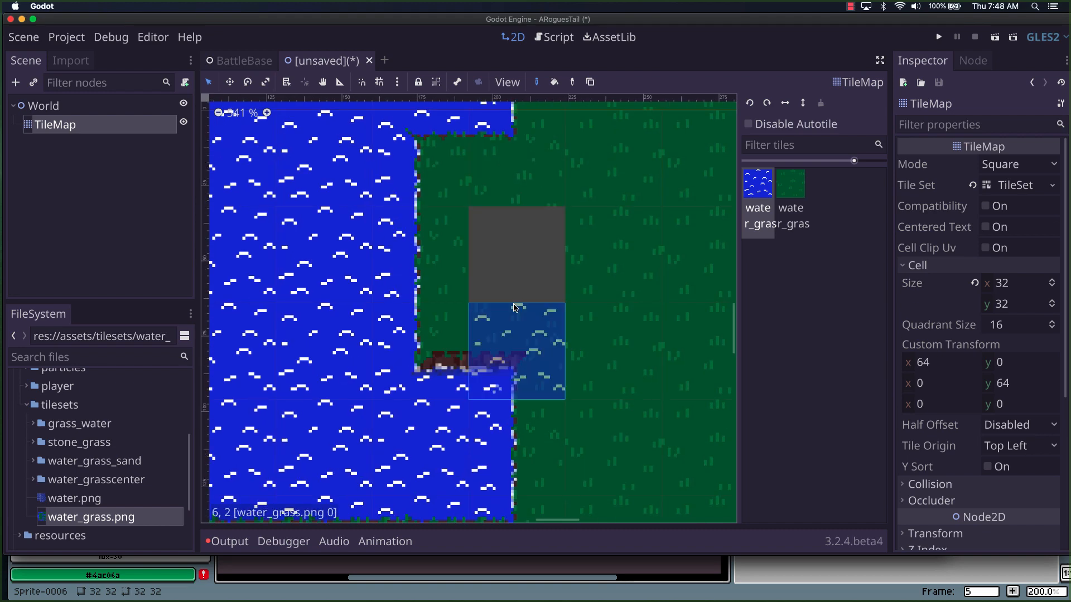
pyautogui.scroll(-1, 597, 357)
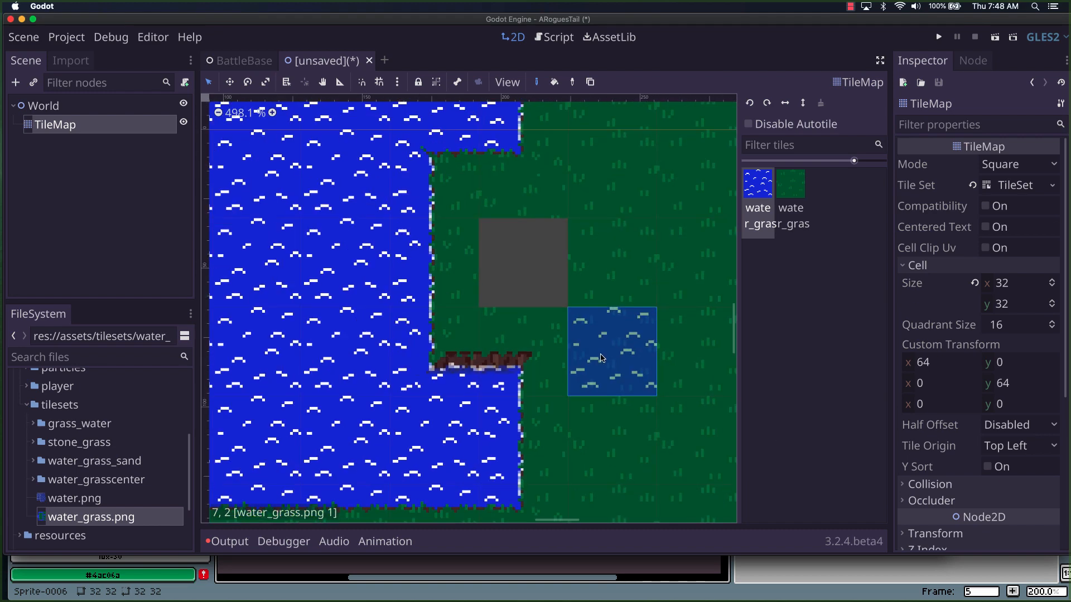
# Fill the erased cell with the single grass tile and paint one more grass cell into the pond's right shore.
pyautogui.click(797, 201)
pyautogui.click(529, 268)
pyautogui.scroll(-7, 658, 374)
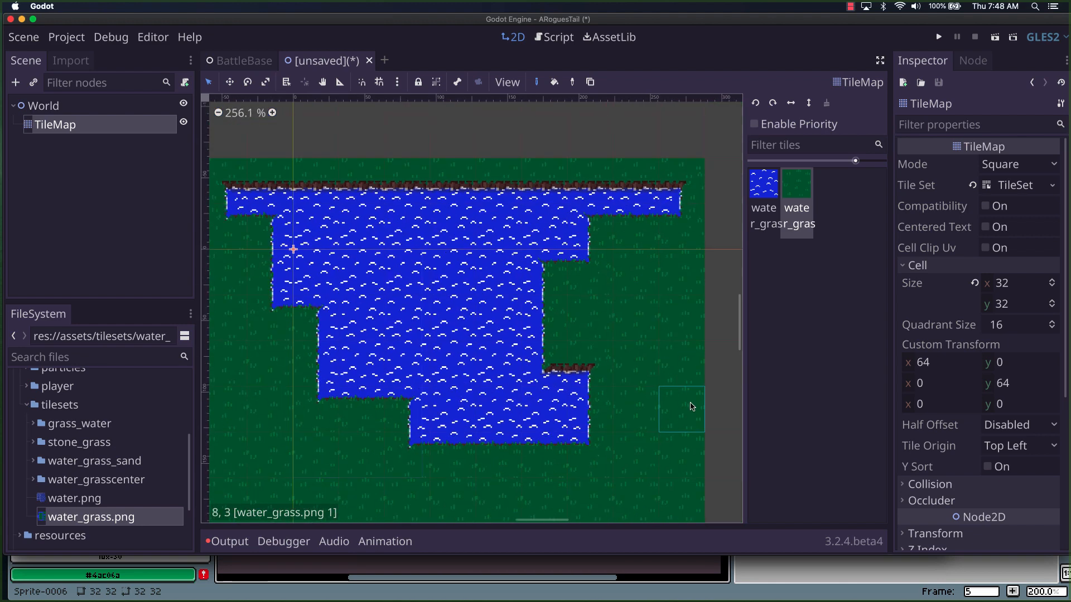
pyautogui.click(555, 325)
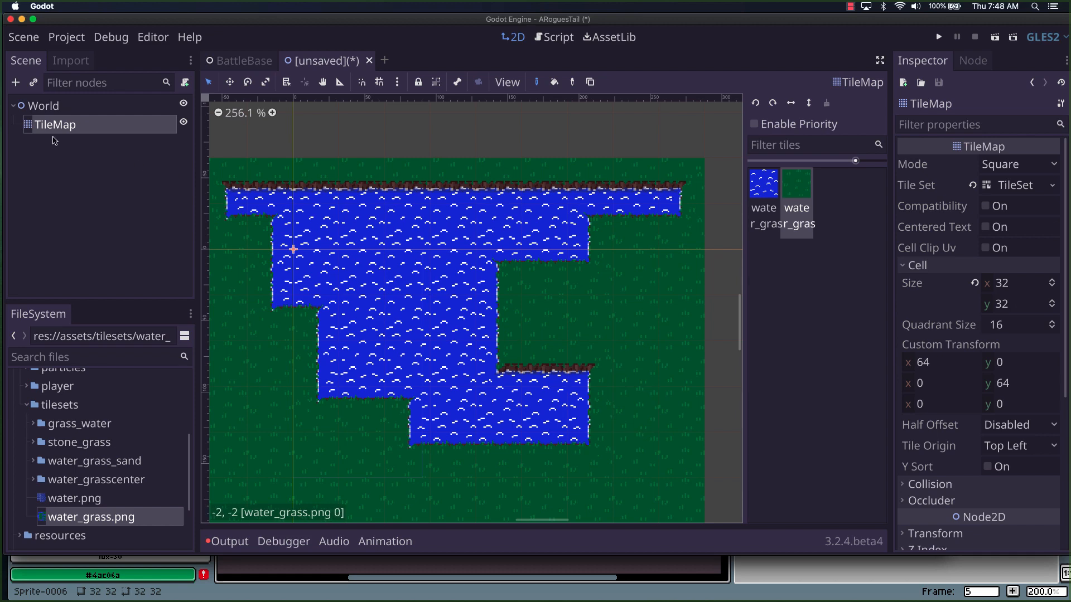
# Review the tile regions in the TileMap's tile set and go back to the TileMap node.
pyautogui.click(1006, 186)
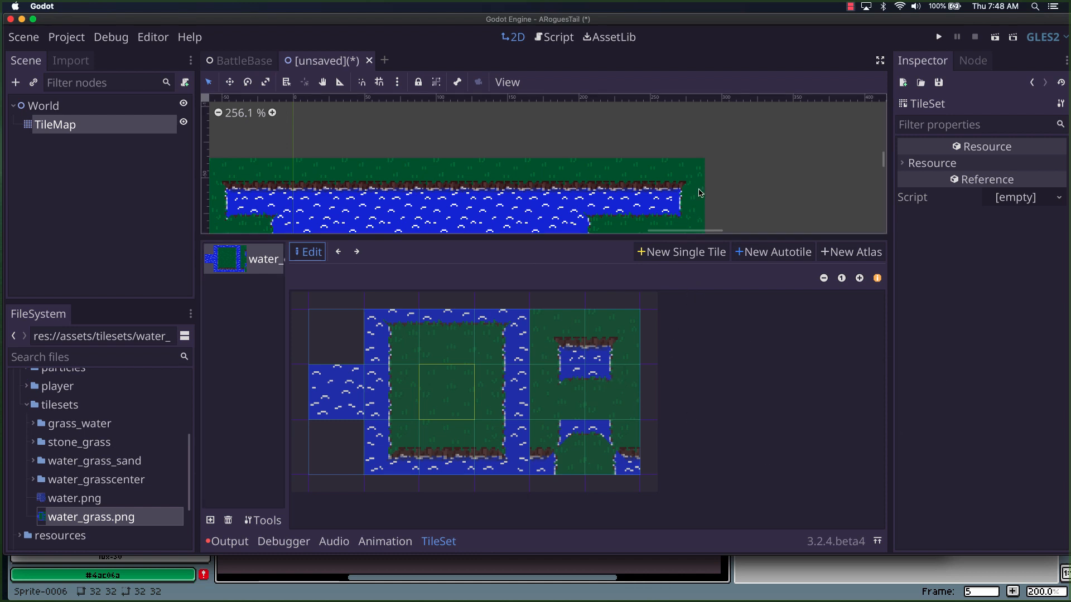
pyautogui.scroll(-5, 744, 168)
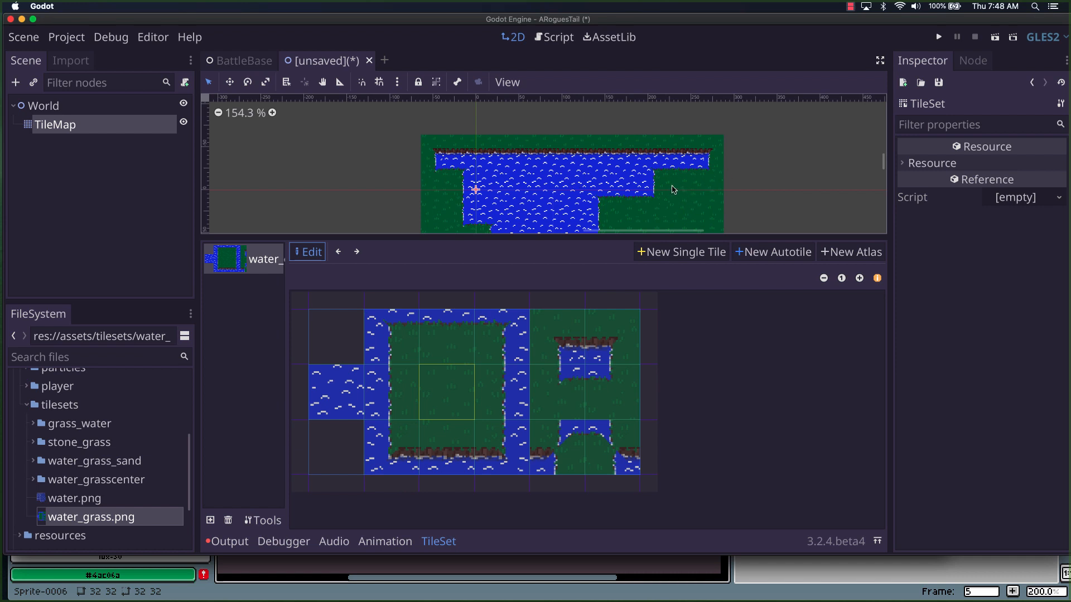
pyautogui.click(107, 123)
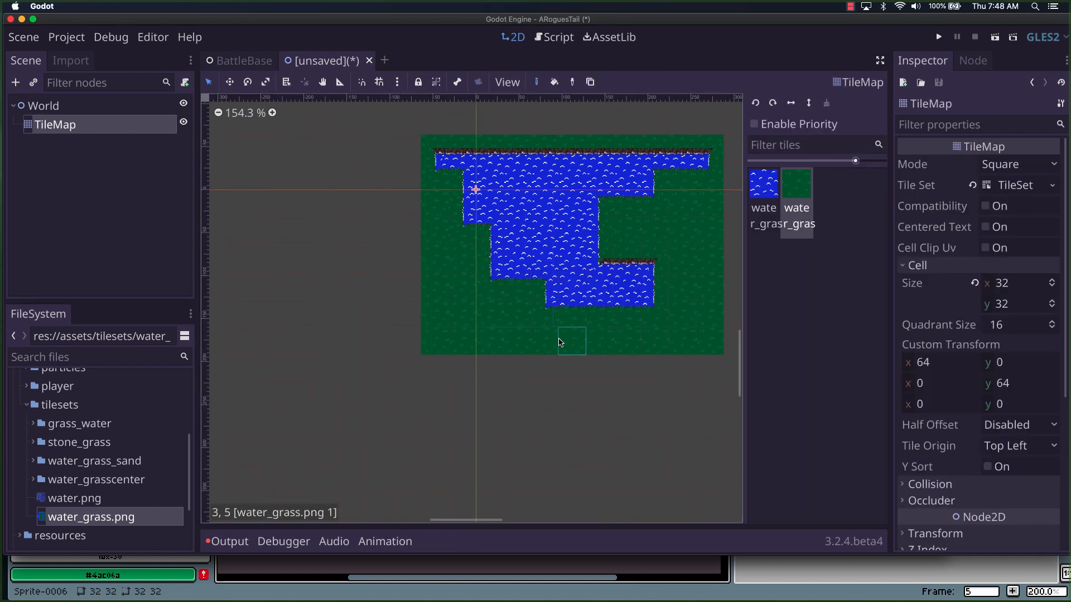
# Extend the painted tiles beyond the map's left edge and select the water_grass autotile.
pyautogui.moveTo(402, 227)
pyautogui.mouseDown()
pyautogui.moveTo(357, 225)
pyautogui.moveTo(388, 244)
pyautogui.moveTo(348, 231)
pyautogui.mouseUp()
pyautogui.click(763, 184)
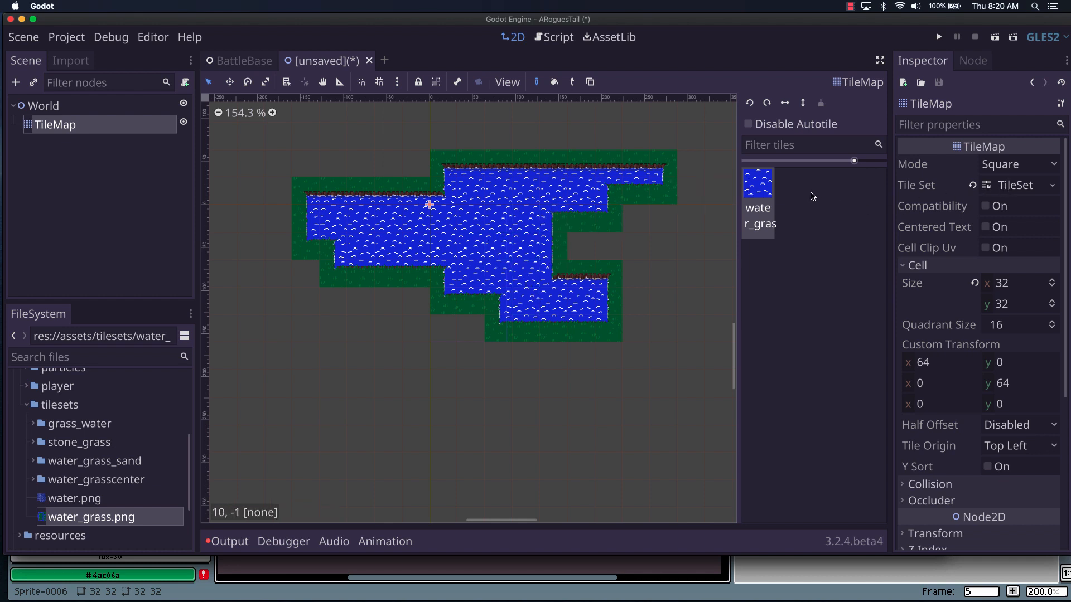
# Add a new autotile covering the whole water_grass texture to the TileMap's tile set and use the centre grass square as its icon.
pyautogui.click(998, 185)
pyautogui.click(255, 409)
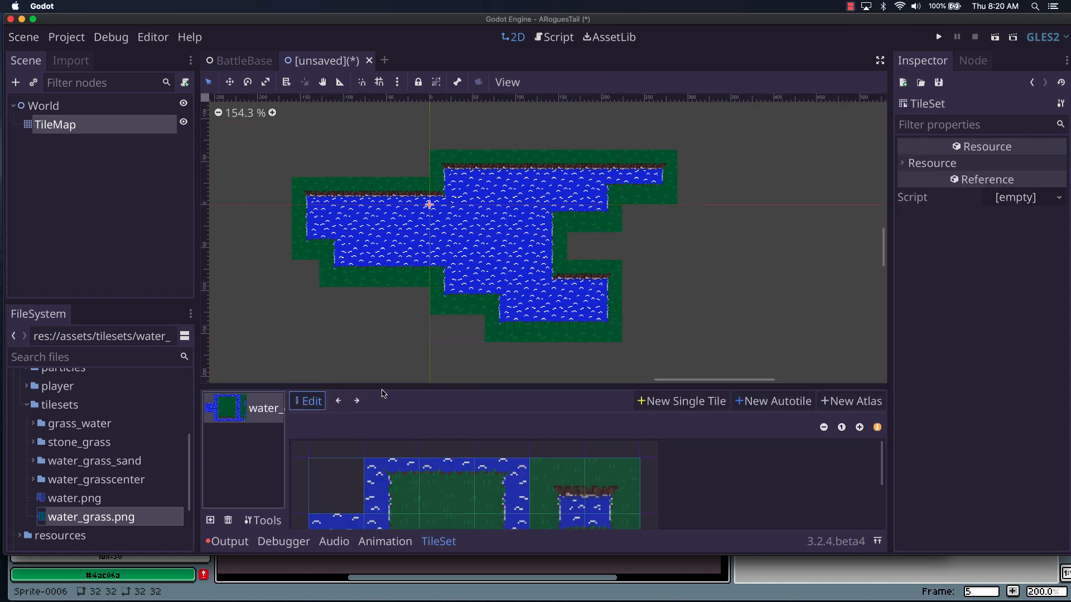
pyautogui.moveTo(384, 386); pyautogui.dragTo(557, 223)
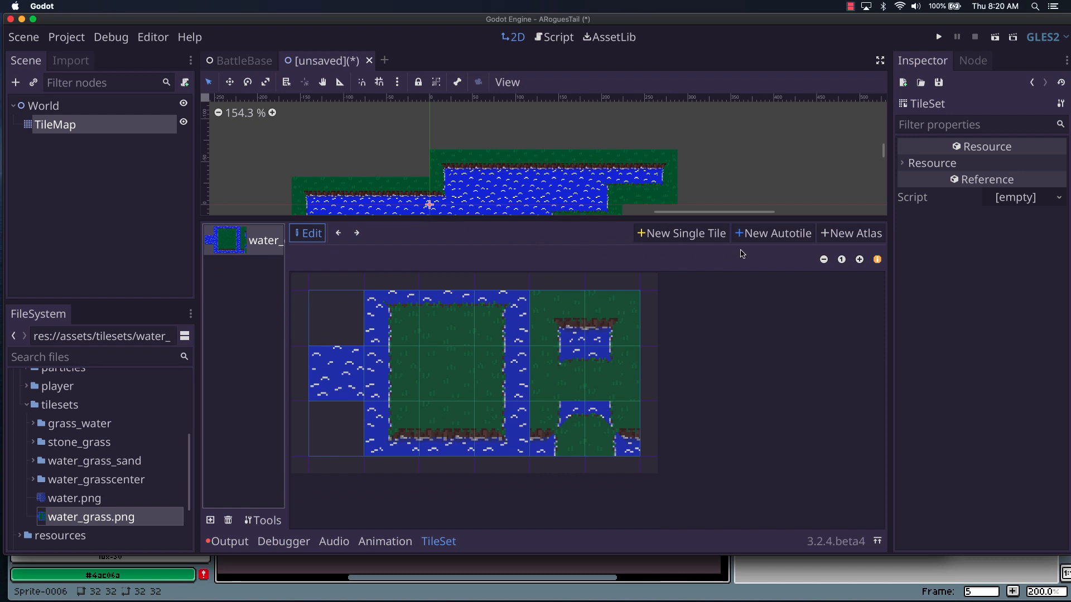
pyautogui.click(747, 233)
pyautogui.click(342, 331)
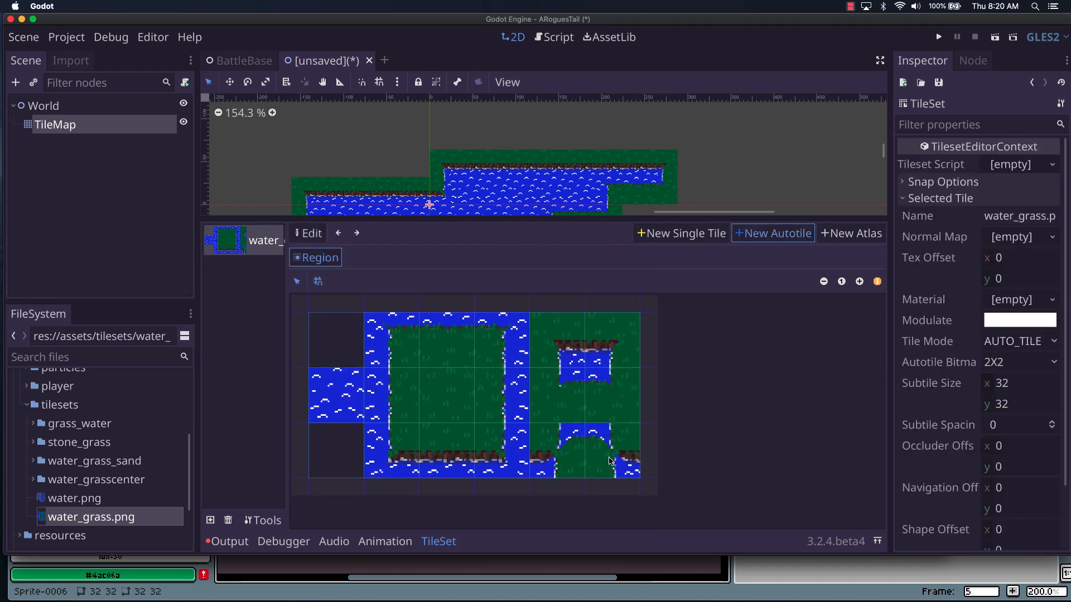
pyautogui.moveTo(609, 462); pyautogui.dragTo(608, 451)
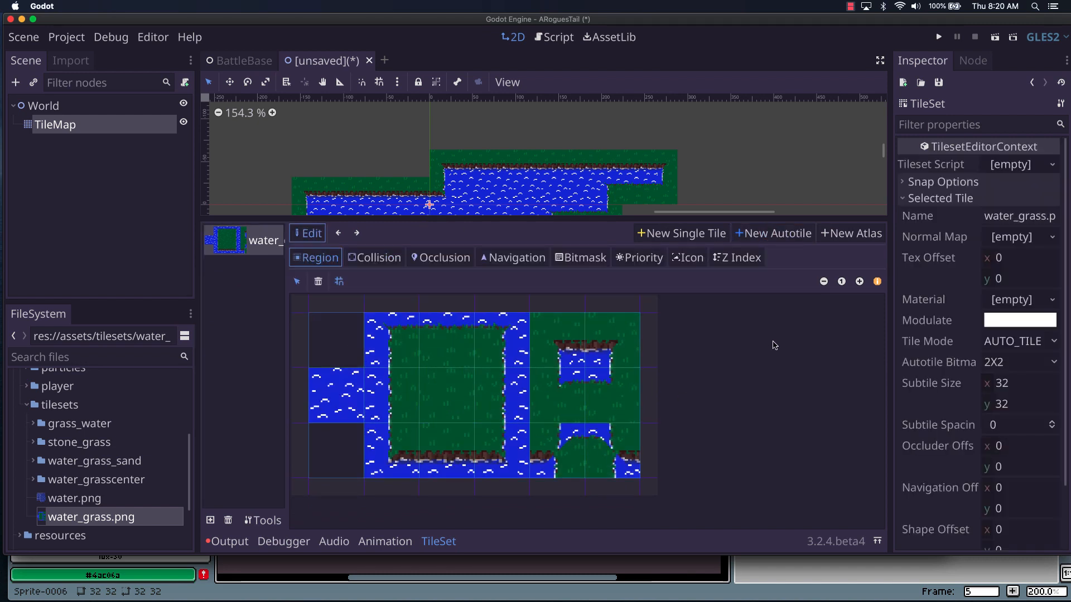
pyautogui.click(694, 260)
pyautogui.click(456, 412)
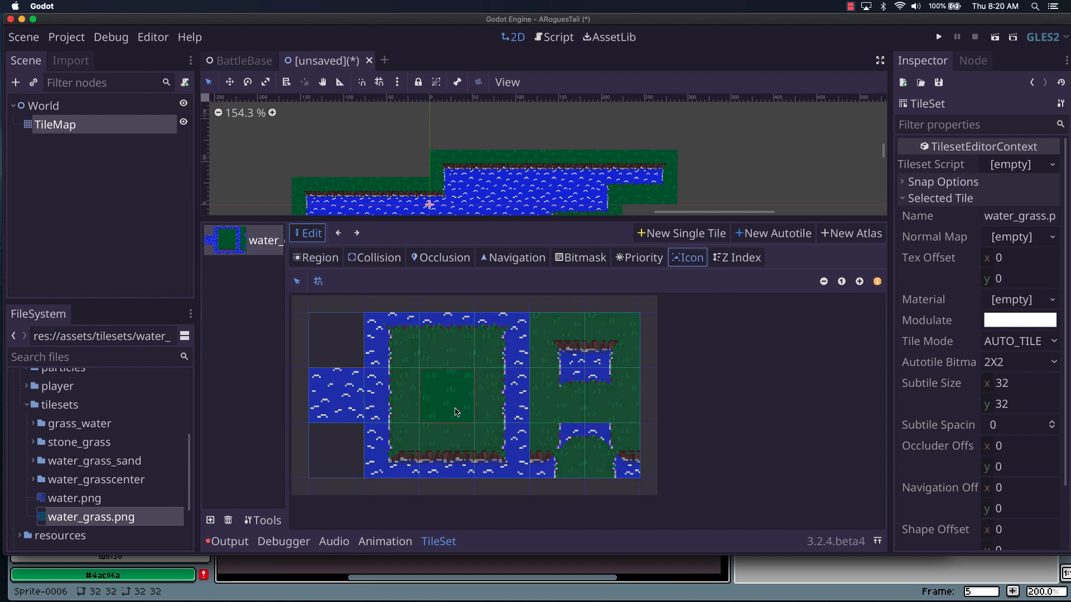
# Paint the new autotile's 2x2 bitmask over every grass corner in the water_grass sheet.
pyautogui.click(577, 266)
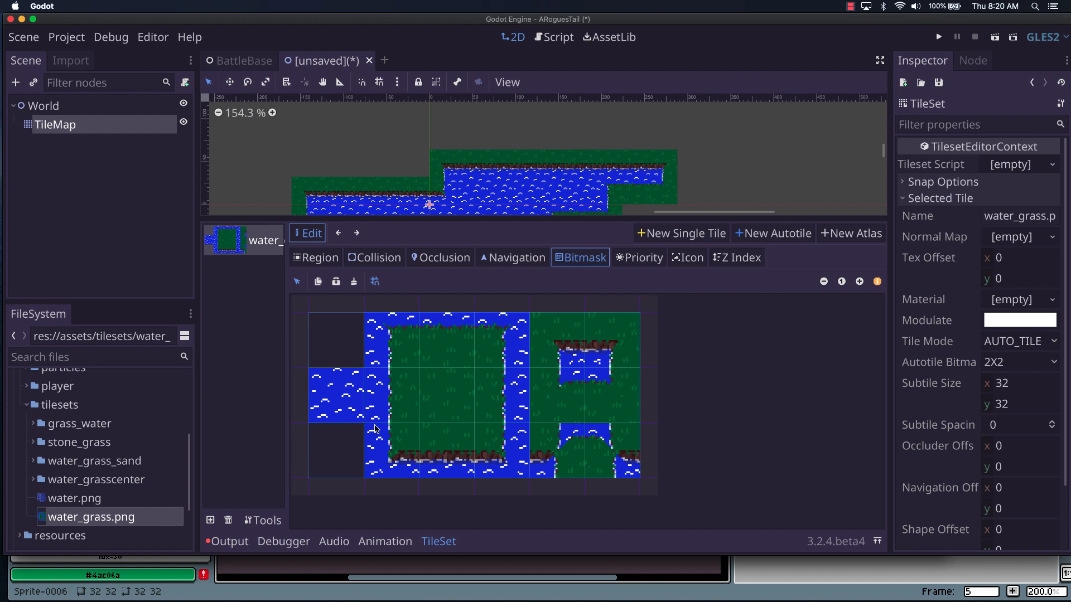
pyautogui.moveTo(406, 354)
pyautogui.mouseDown()
pyautogui.moveTo(405, 425)
pyautogui.moveTo(481, 436)
pyautogui.mouseUp()
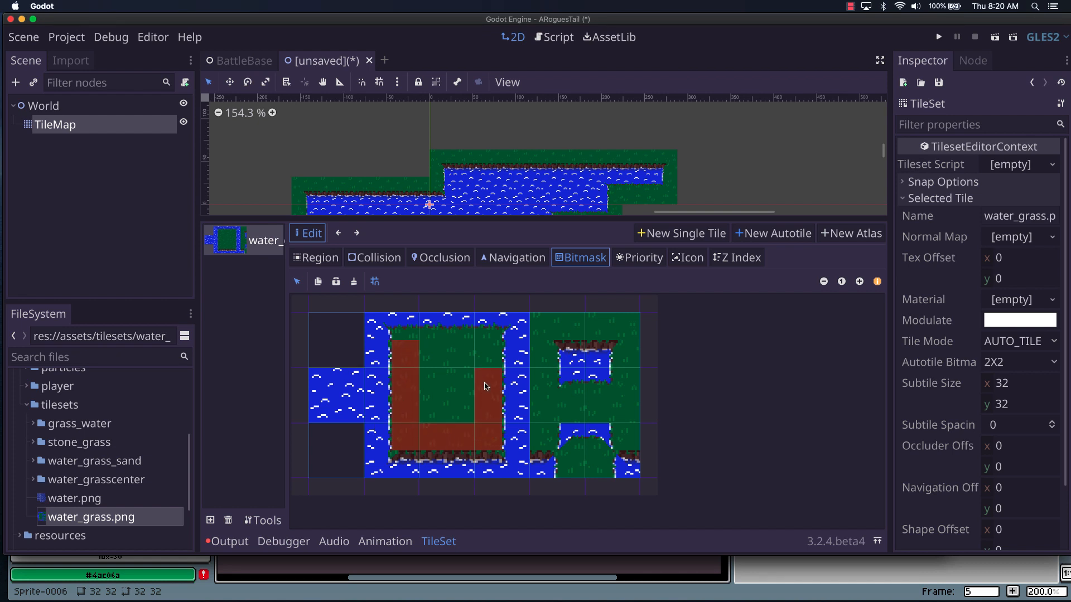
pyautogui.moveTo(462, 357)
pyautogui.mouseDown()
pyautogui.moveTo(431, 368)
pyautogui.moveTo(462, 388)
pyautogui.mouseUp()
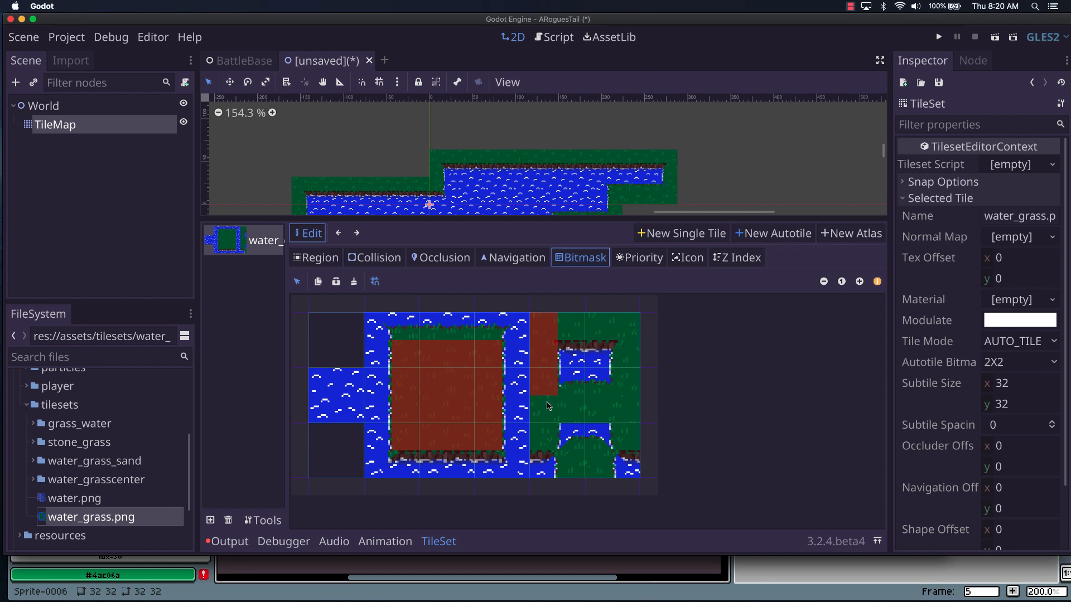
pyautogui.moveTo(548, 406)
pyautogui.mouseDown()
pyautogui.moveTo(623, 403)
pyautogui.moveTo(624, 330)
pyautogui.moveTo(571, 334)
pyautogui.mouseUp()
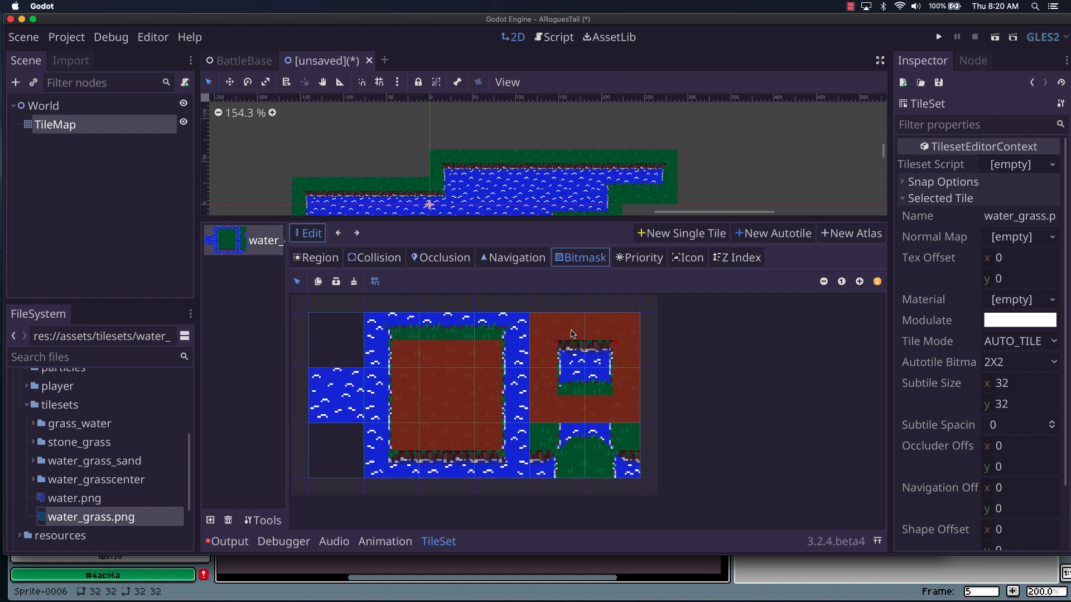
pyautogui.moveTo(567, 462); pyautogui.dragTo(602, 470)
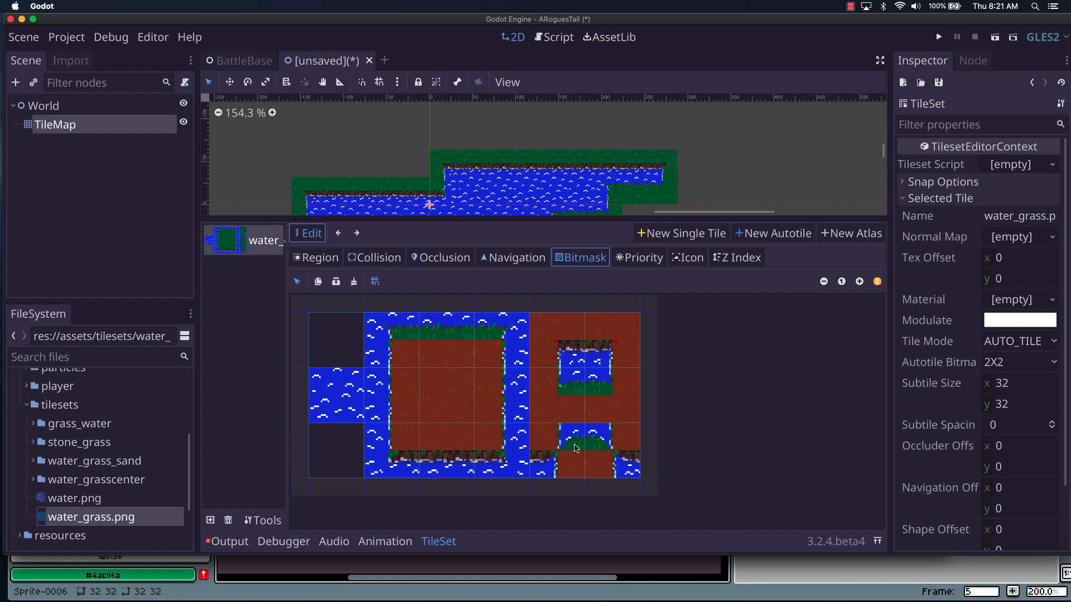
# Paint a grass island with stepped edges below the pond in the TileMap using the new grass autotile.
pyautogui.click(135, 127)
pyautogui.click(790, 192)
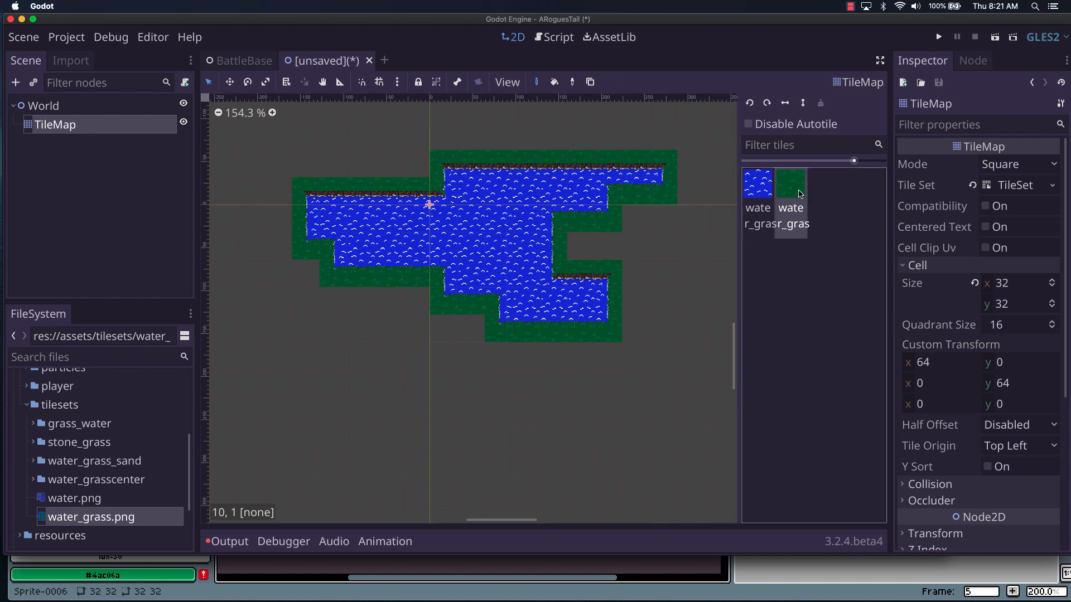
pyautogui.moveTo(501, 411)
pyautogui.mouseDown()
pyautogui.moveTo(374, 406)
pyautogui.moveTo(374, 428)
pyautogui.moveTo(494, 435)
pyautogui.moveTo(467, 386)
pyautogui.moveTo(362, 375)
pyautogui.moveTo(363, 349)
pyautogui.moveTo(472, 332)
pyautogui.moveTo(365, 330)
pyautogui.moveTo(475, 325)
pyautogui.moveTo(419, 306)
pyautogui.mouseUp()
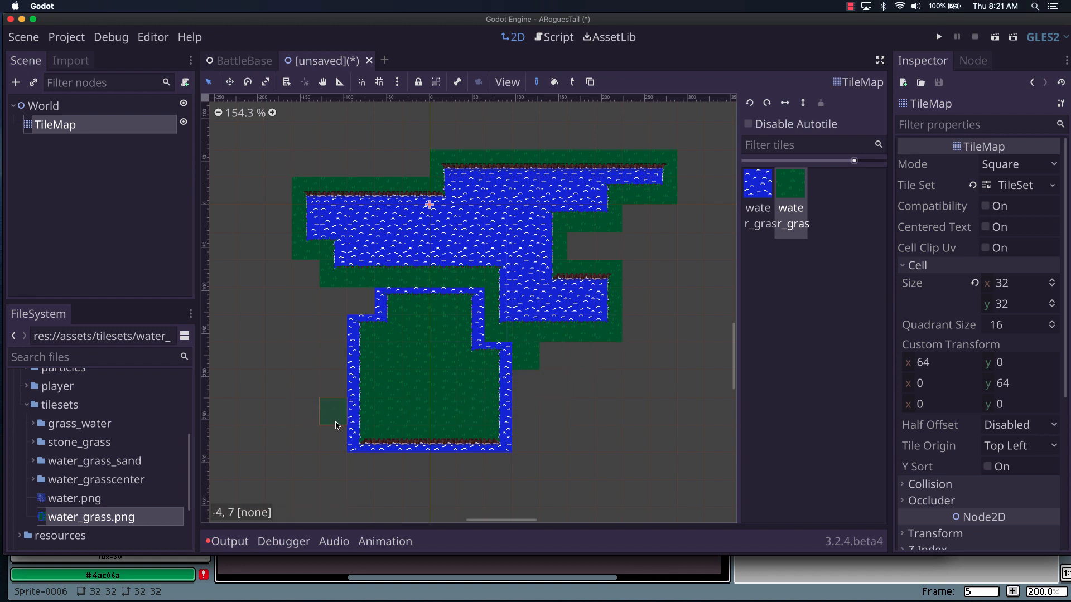
pyautogui.moveTo(337, 428); pyautogui.dragTo(328, 350)
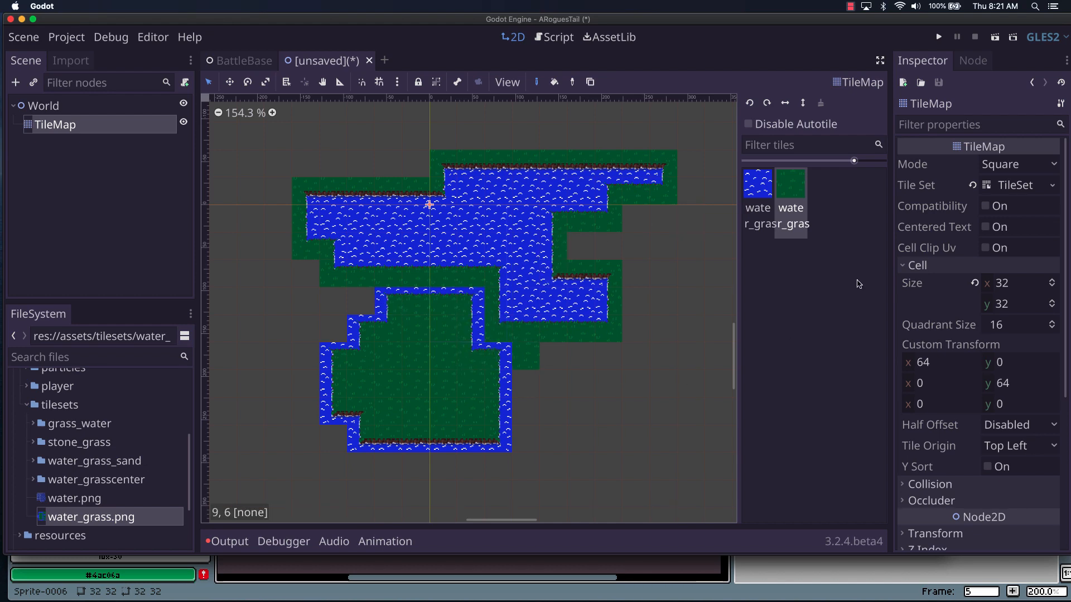
# Add the centre grass square of the water_grass texture to the tile set as a new single tile.
pyautogui.click(1015, 185)
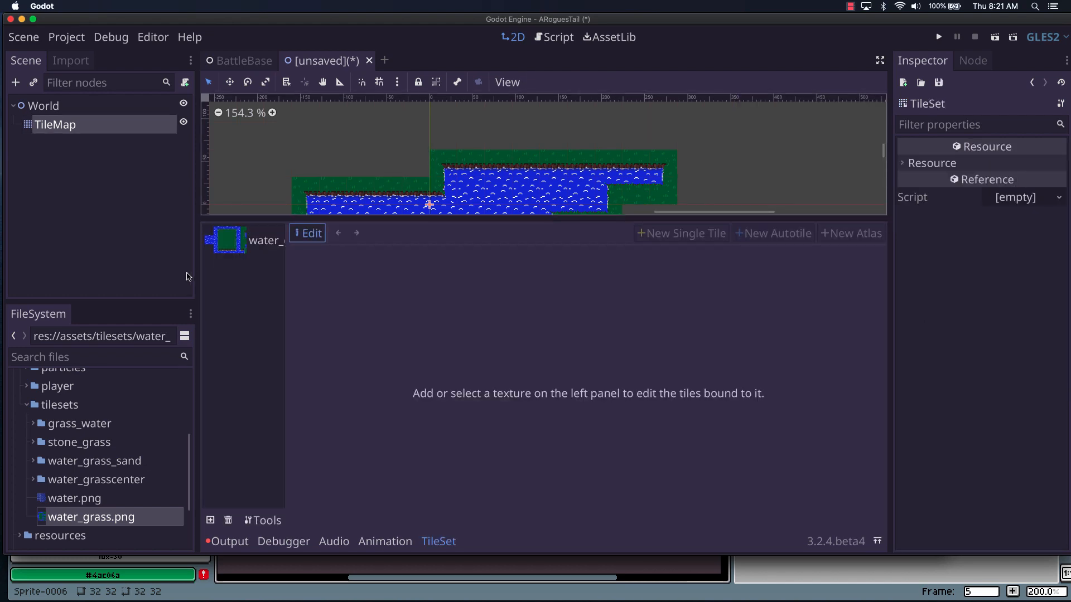
pyautogui.click(249, 230)
pyautogui.click(682, 233)
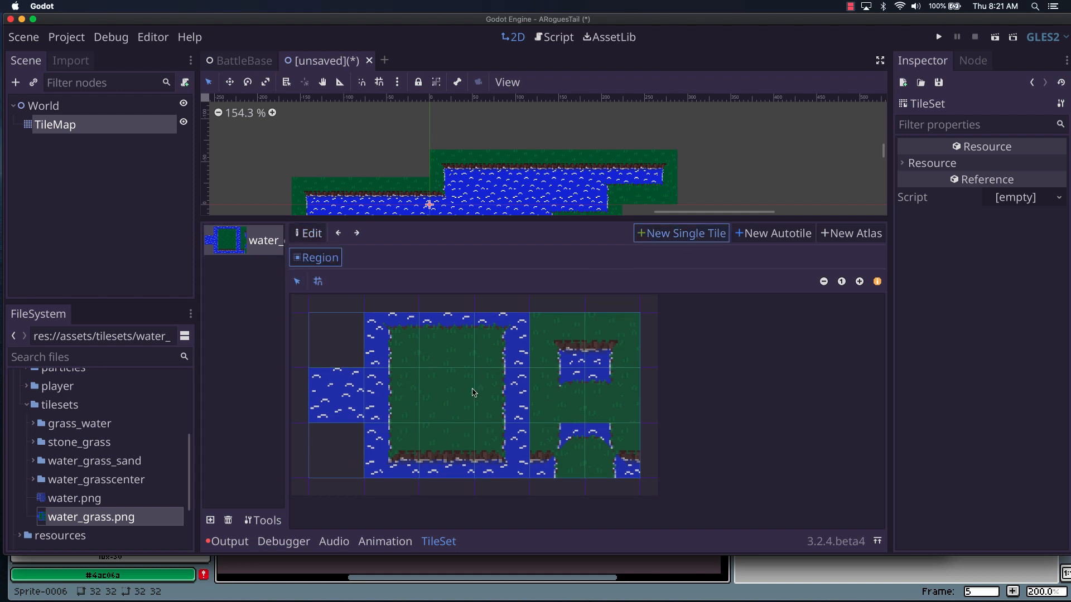
pyautogui.click(458, 406)
pyautogui.click(456, 407)
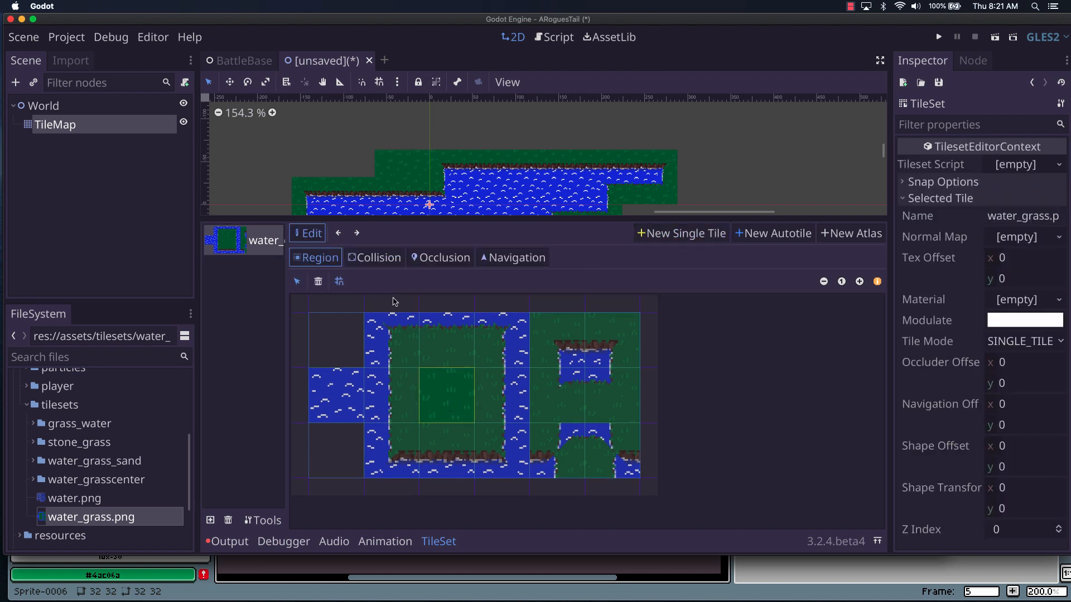
# Add the full water square of the water_grass texture as another single tile and shrink the tile set editor.
pyautogui.click(681, 233)
pyautogui.click(334, 412)
pyautogui.click(333, 412)
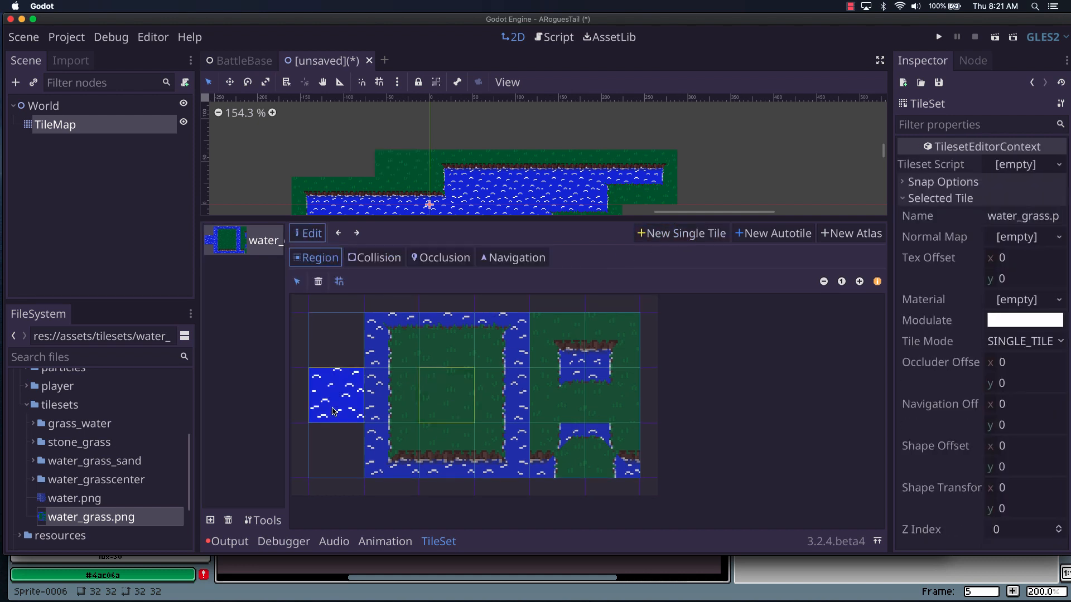
pyautogui.moveTo(600, 219); pyautogui.dragTo(587, 387)
# Paint the single grass tile over the island's two upper rows in the TileMap to join them to the pond's bank.
pyautogui.click(147, 130)
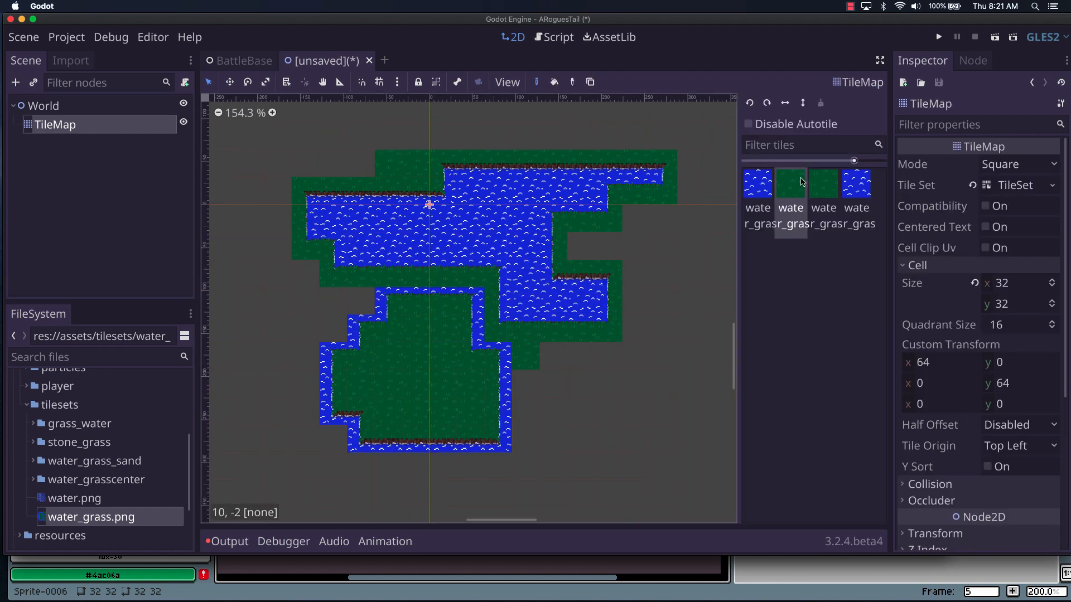
pyautogui.click(820, 182)
pyautogui.moveTo(388, 302); pyautogui.dragTo(452, 294)
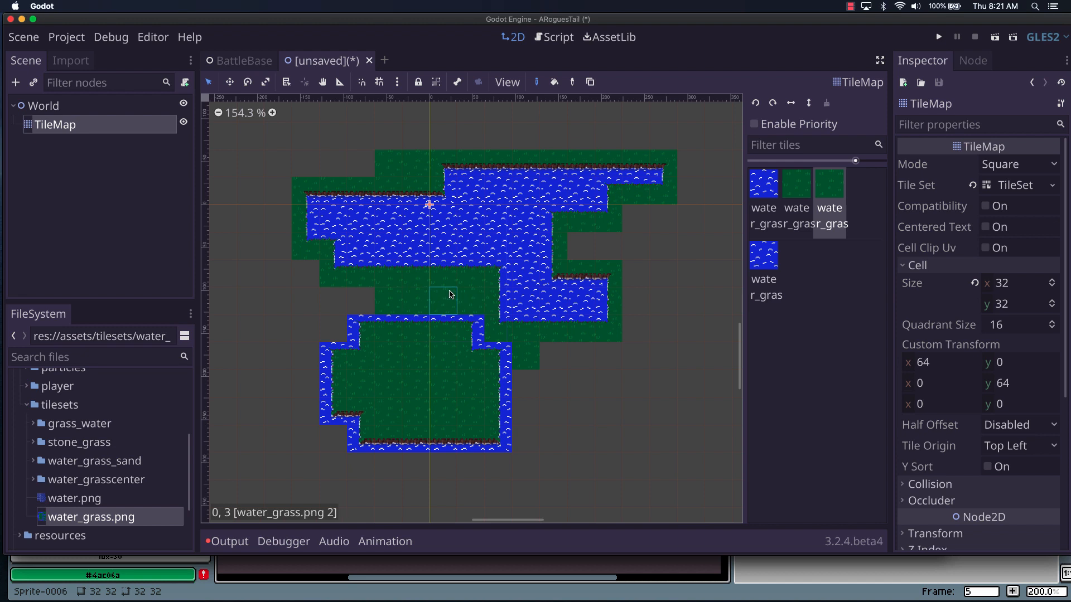
pyautogui.moveTo(362, 329); pyautogui.dragTo(441, 329)
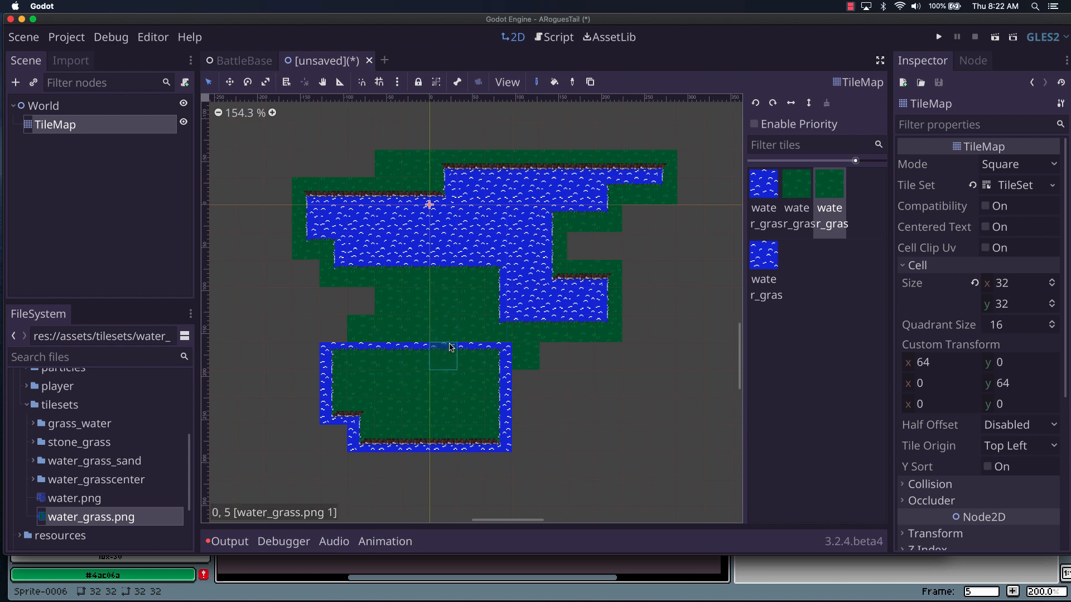
# Disable autotiling and paint the grass autotile's plain grass subtile over the water edge along the top of the island.
pyautogui.click(756, 193)
pyautogui.click(768, 127)
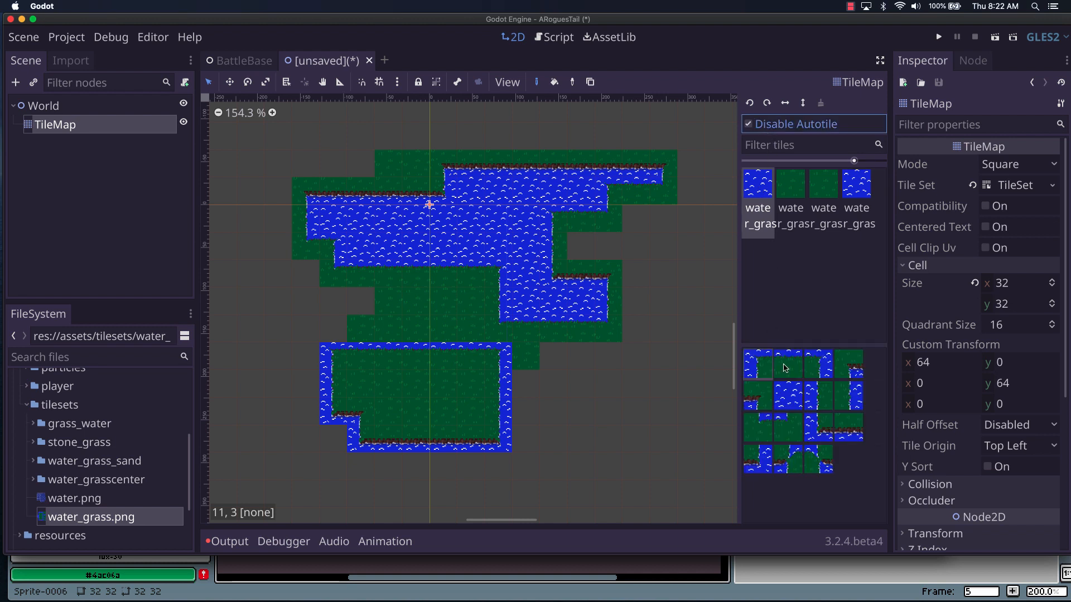
pyautogui.click(785, 368)
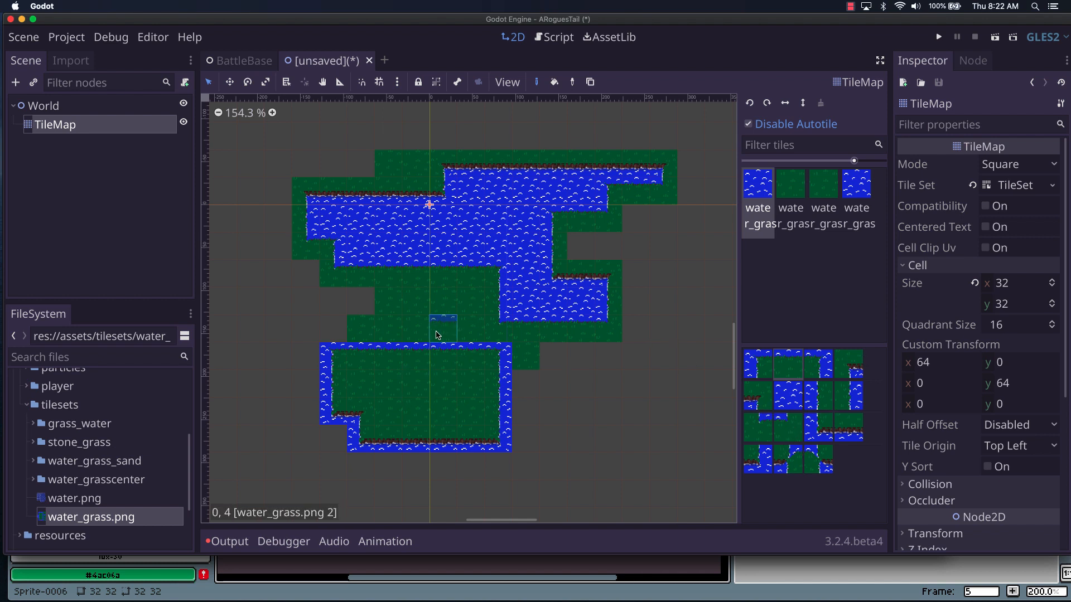
pyautogui.click(796, 189)
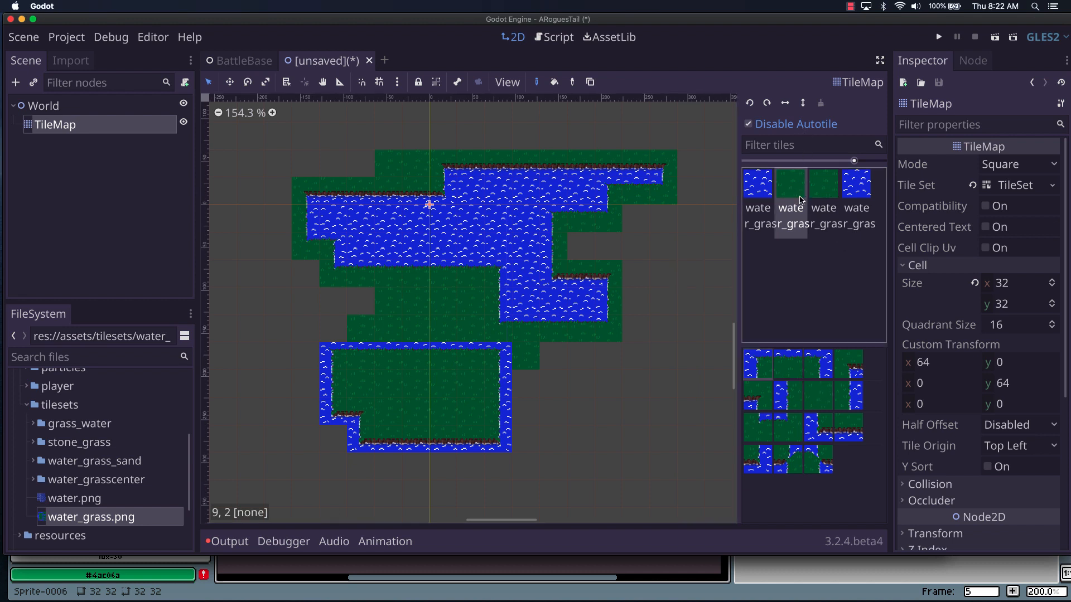
pyautogui.click(815, 400)
pyautogui.moveTo(420, 351)
pyautogui.mouseDown()
pyautogui.moveTo(489, 349)
pyautogui.moveTo(361, 353)
pyautogui.mouseUp()
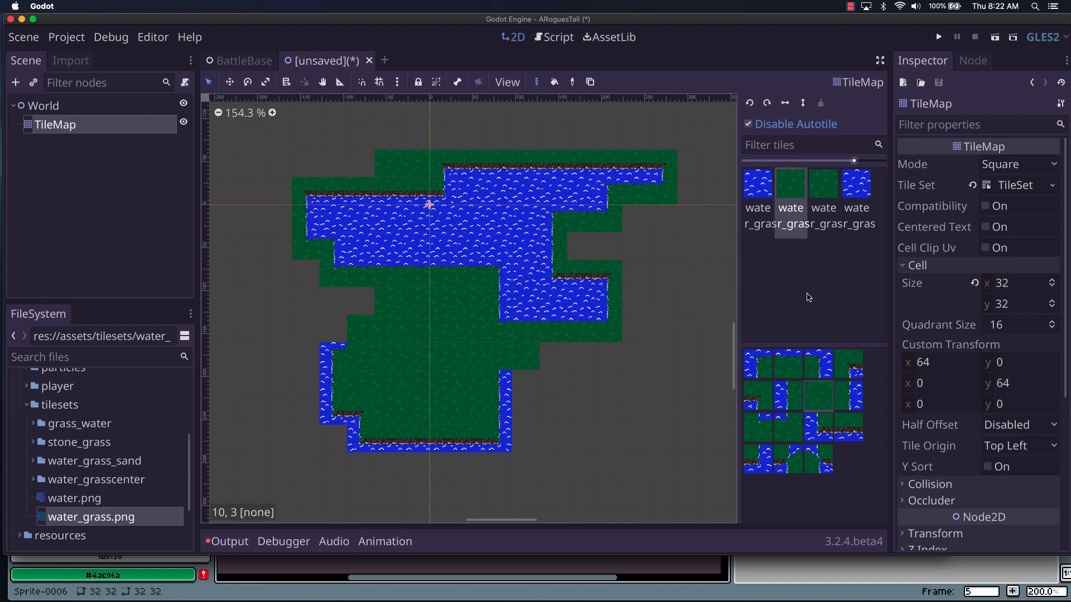
# Extend the pond down the island's right side with individual full-water and grass-shore subtiles, and turn autotiling back on.
pyautogui.click(758, 193)
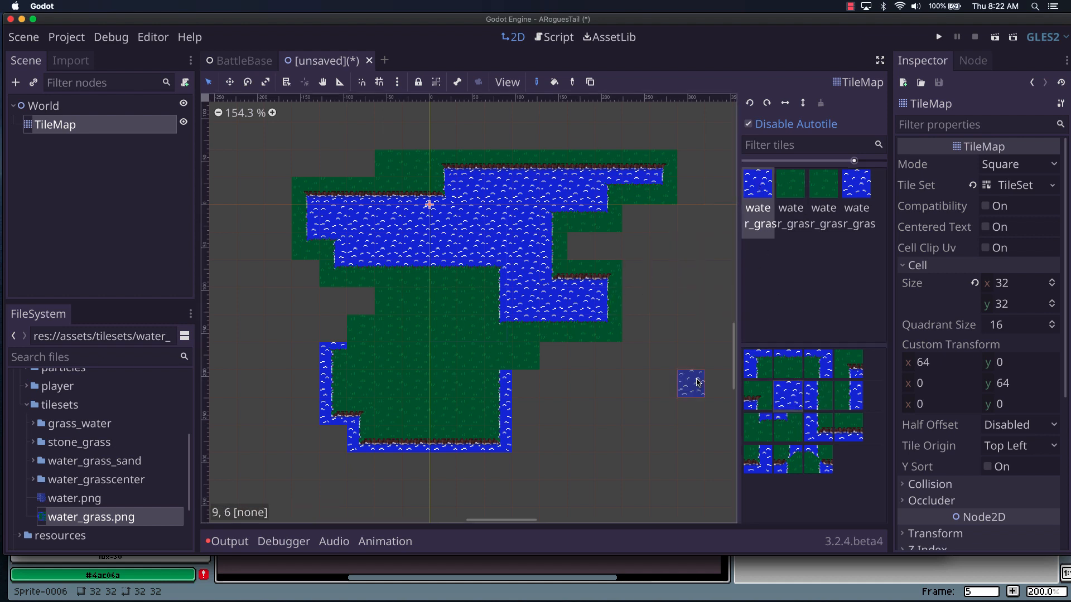
pyautogui.moveTo(537, 364); pyautogui.dragTo(503, 325)
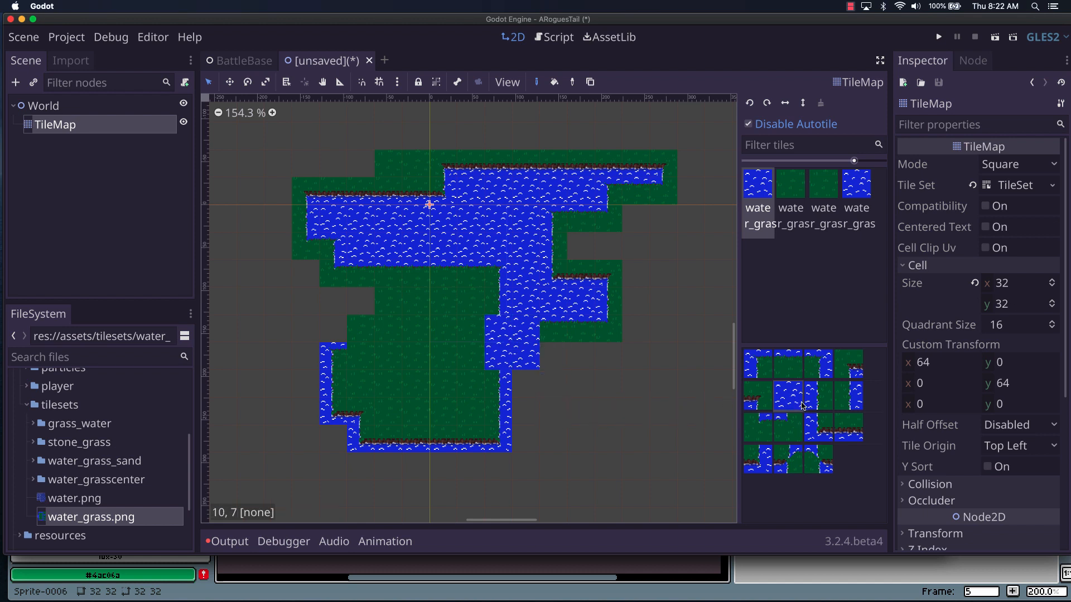
pyautogui.click(848, 396)
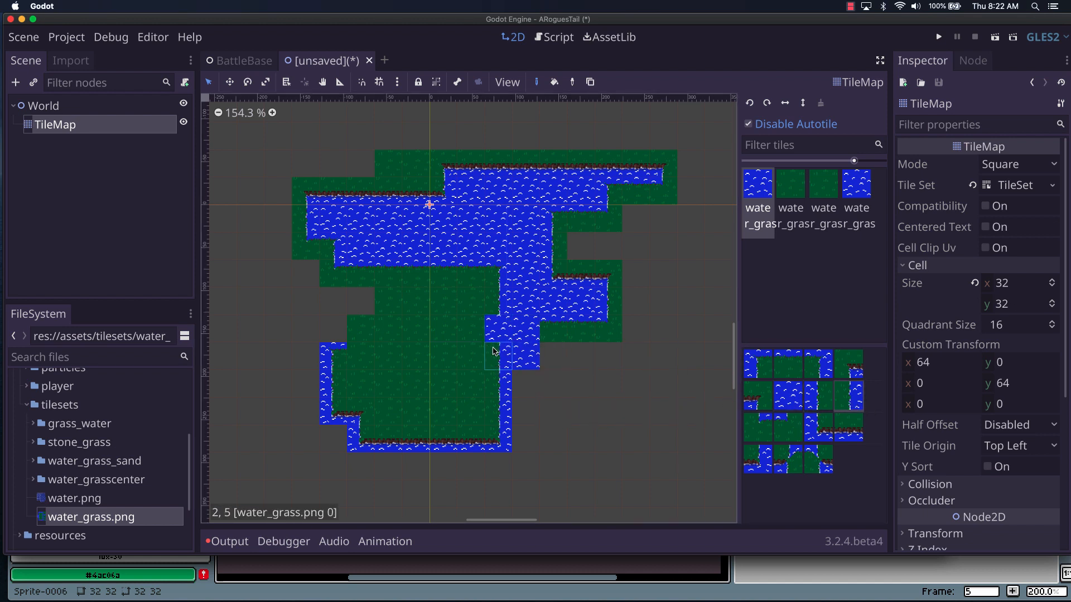
pyautogui.click(618, 368)
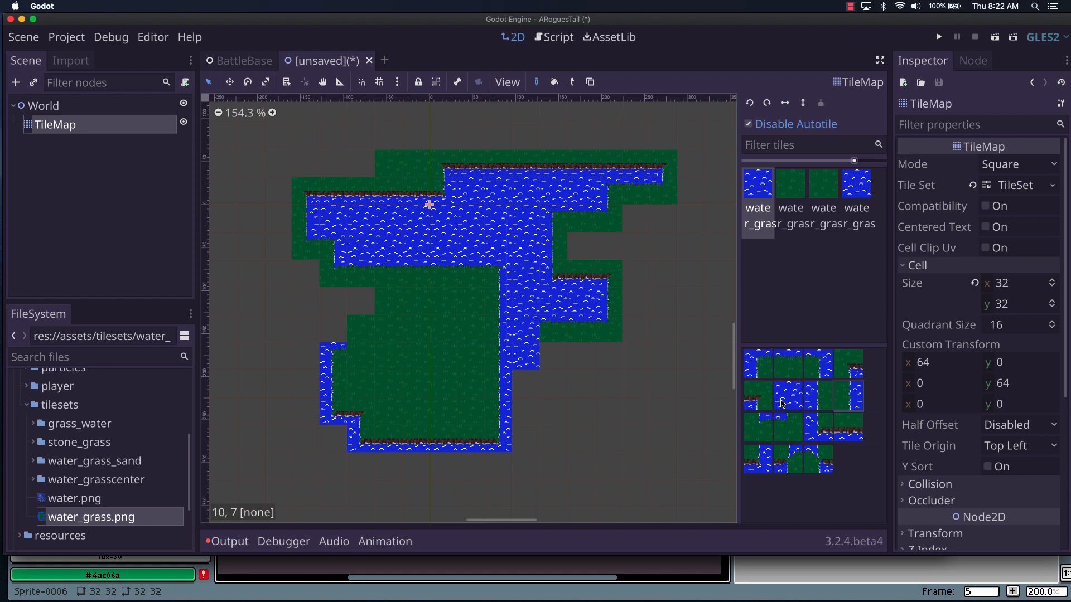
pyautogui.click(523, 436)
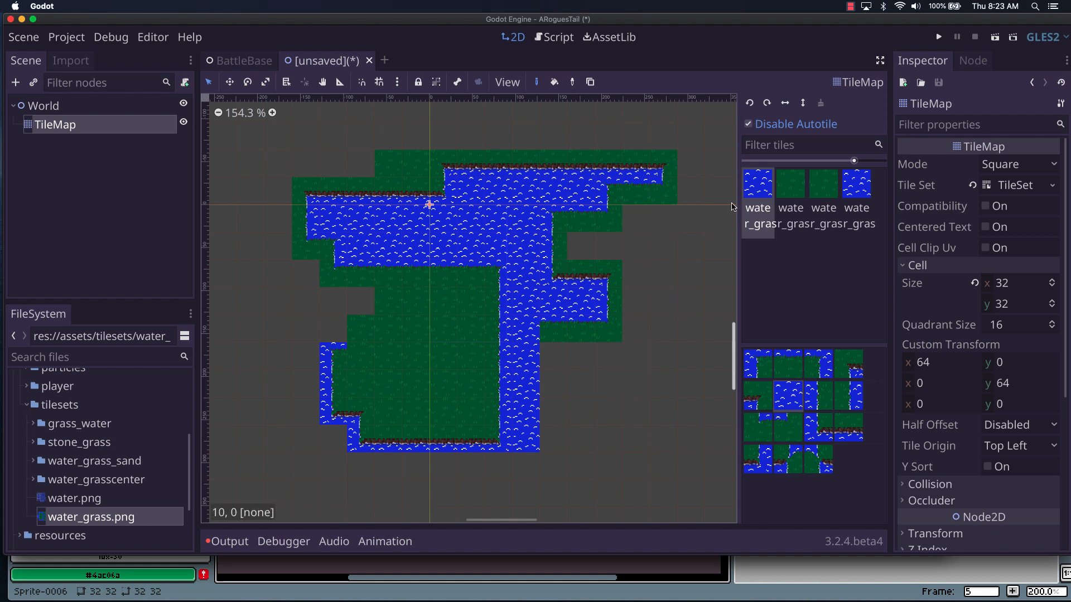
pyautogui.click(761, 129)
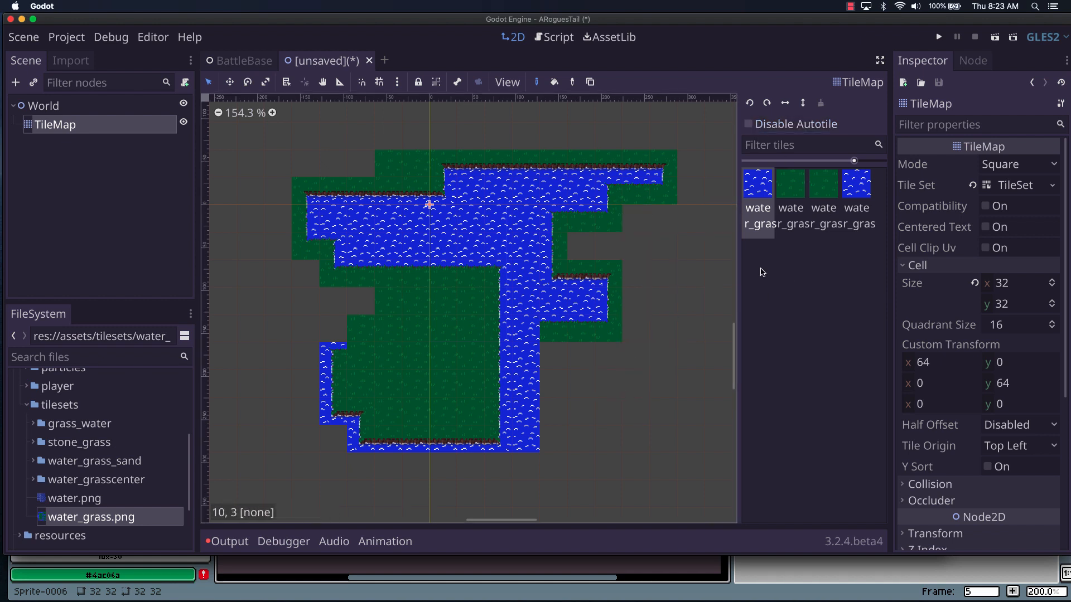